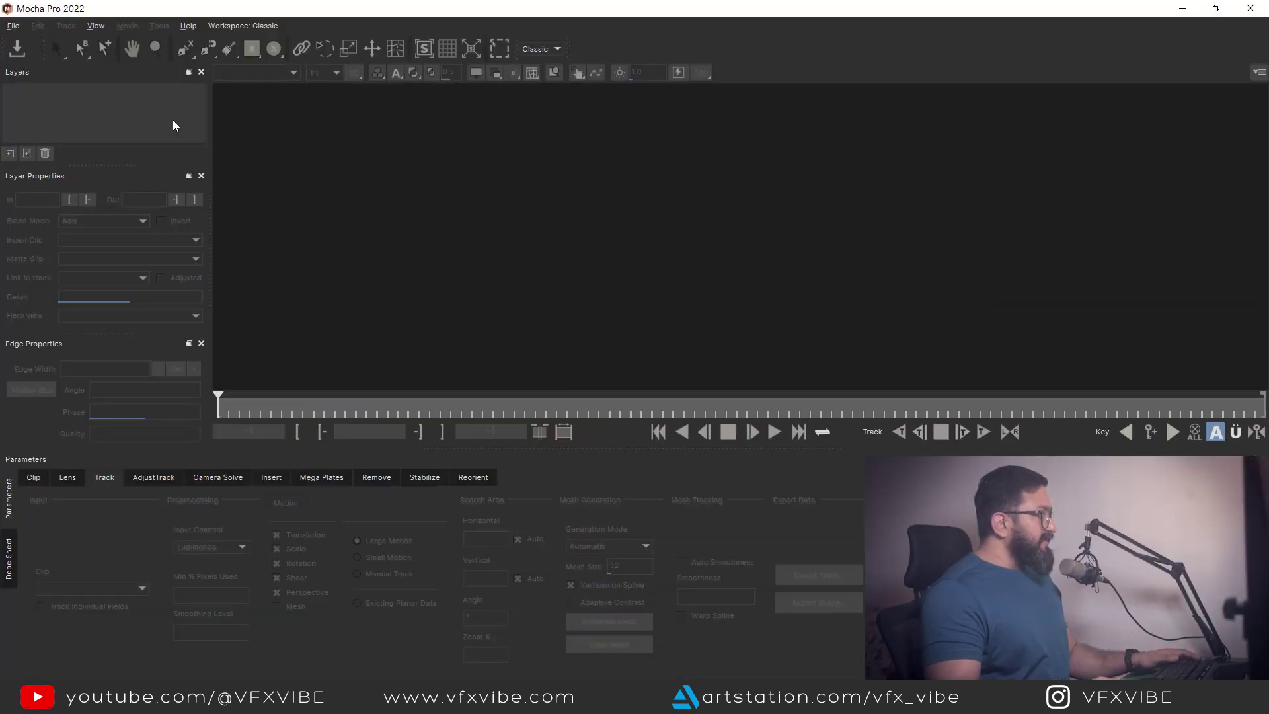
Start a new project and import the Screen image sequence beginning with Screen_0145.png from the Working Sequence folder
click(17, 30)
click(14, 26)
click(14, 27)
click(26, 43)
key(ctrl+n)
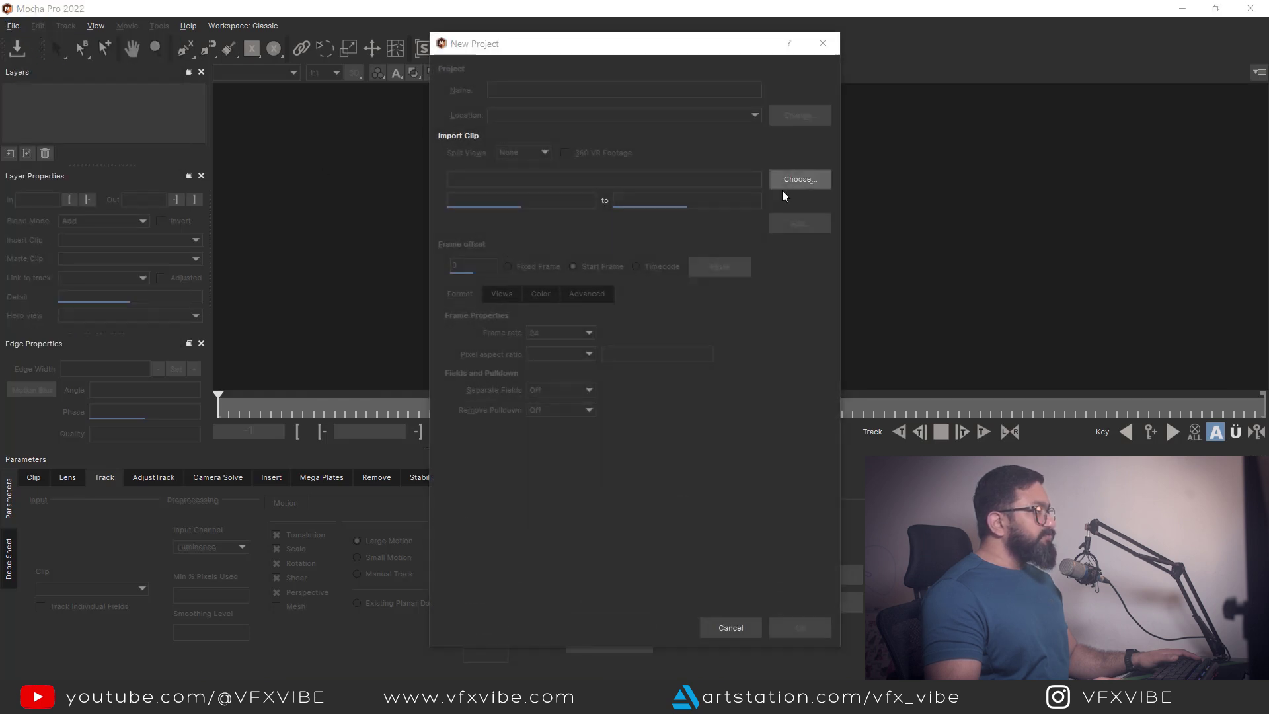
click(789, 190)
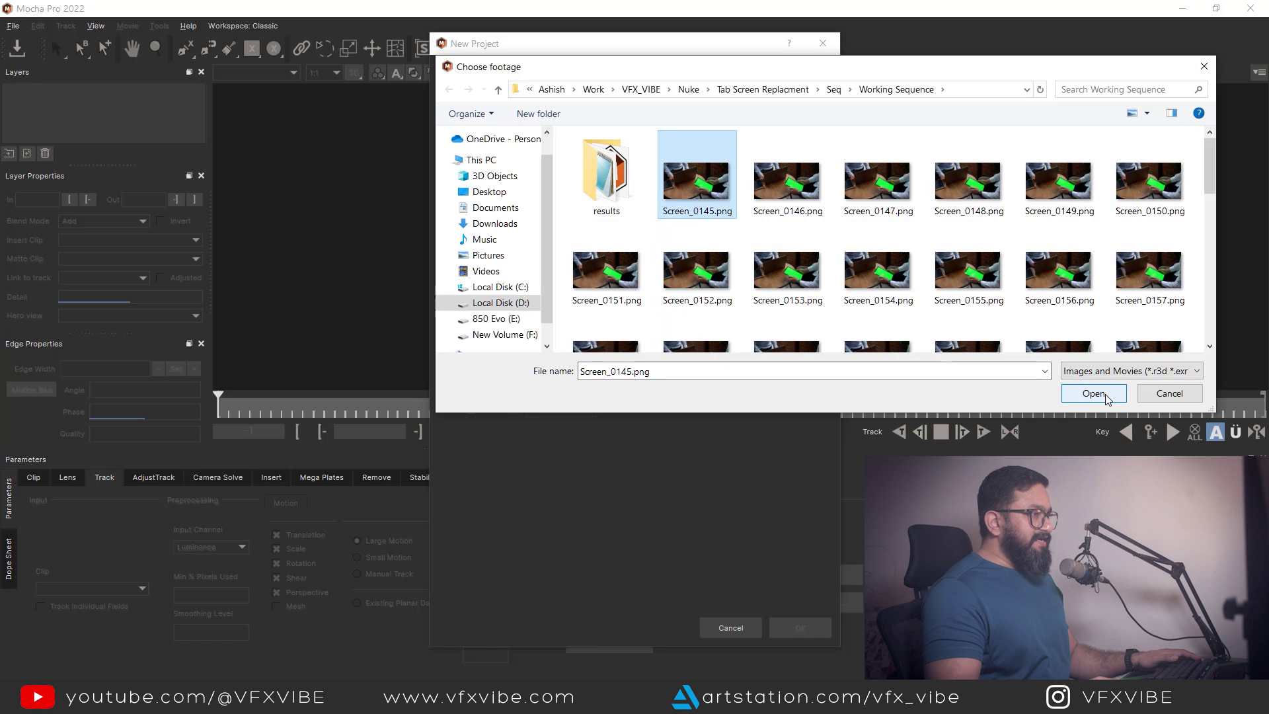
click(1105, 395)
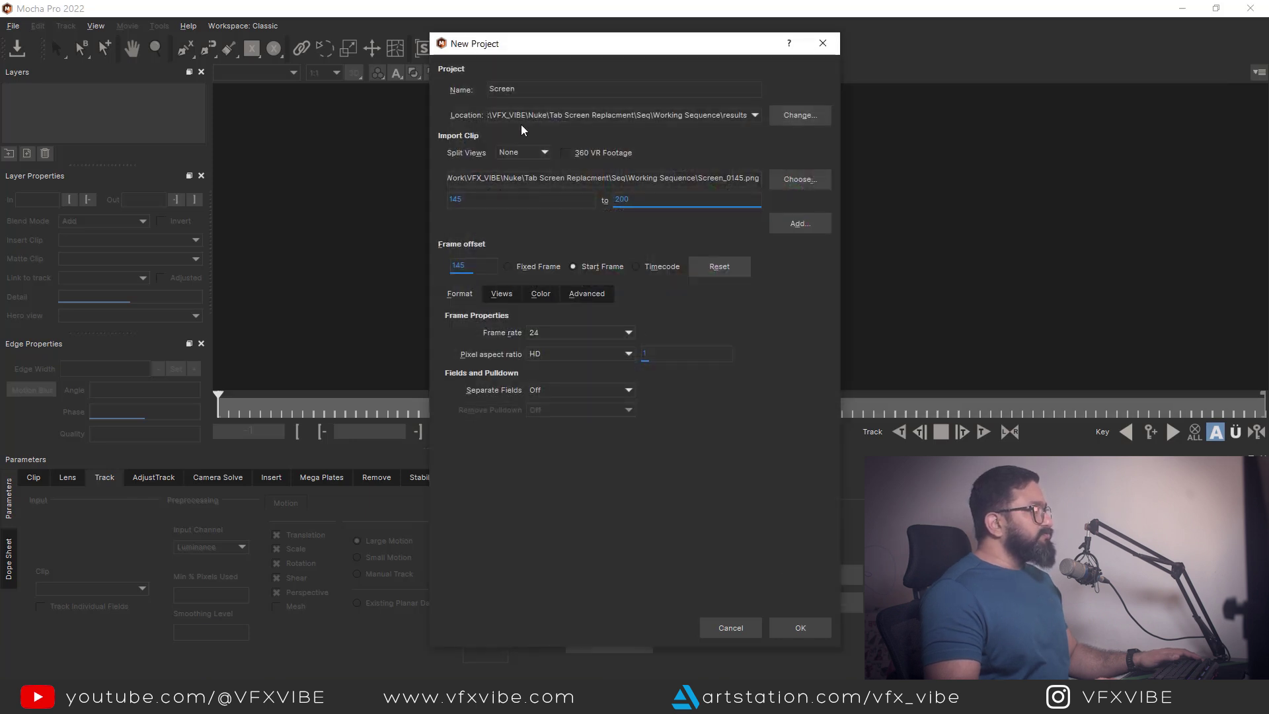
Create a MochaTrackYT folder in Tab Screen Replacment, set it as the project location, and create the project
click(801, 116)
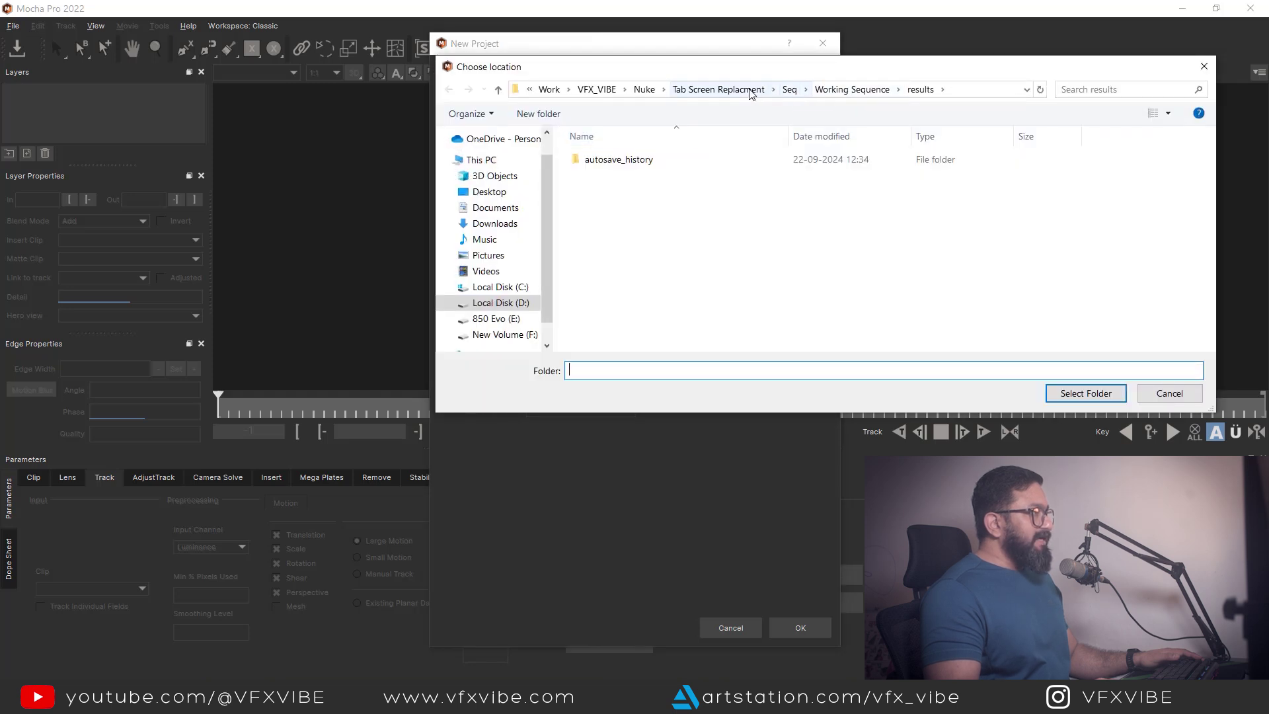
click(727, 90)
click(538, 114)
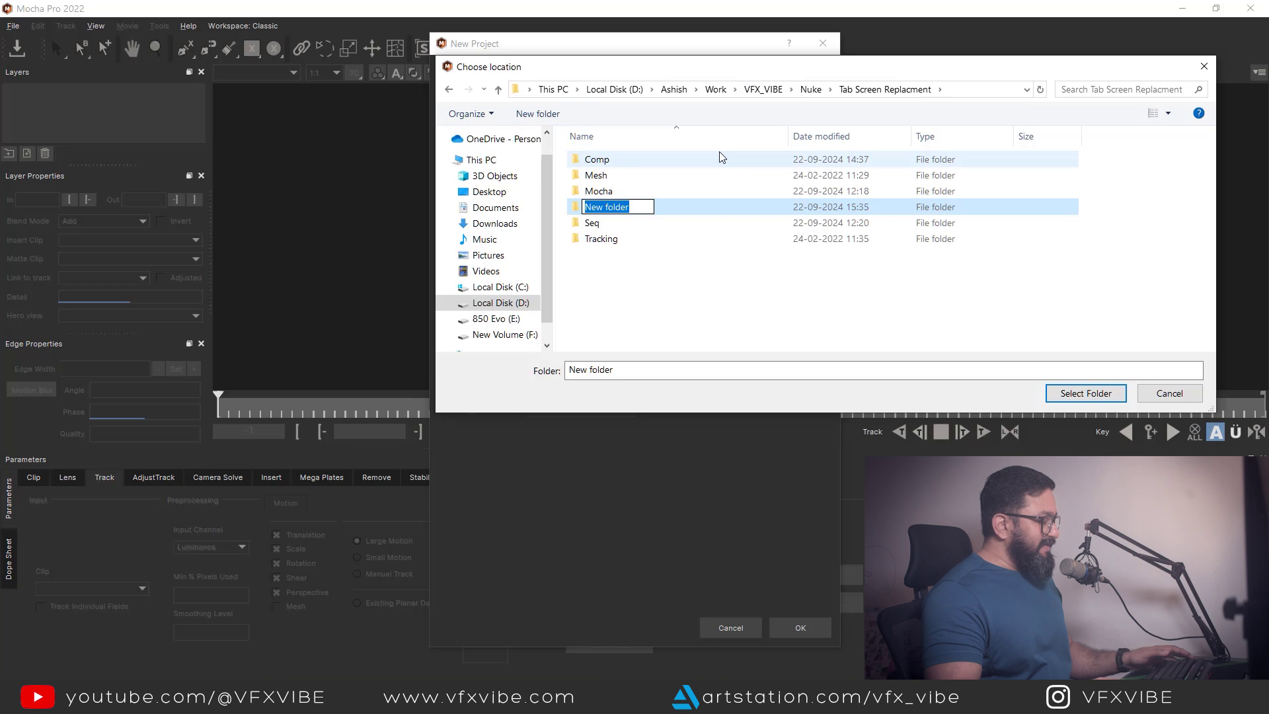
text(MochaTrackYT)
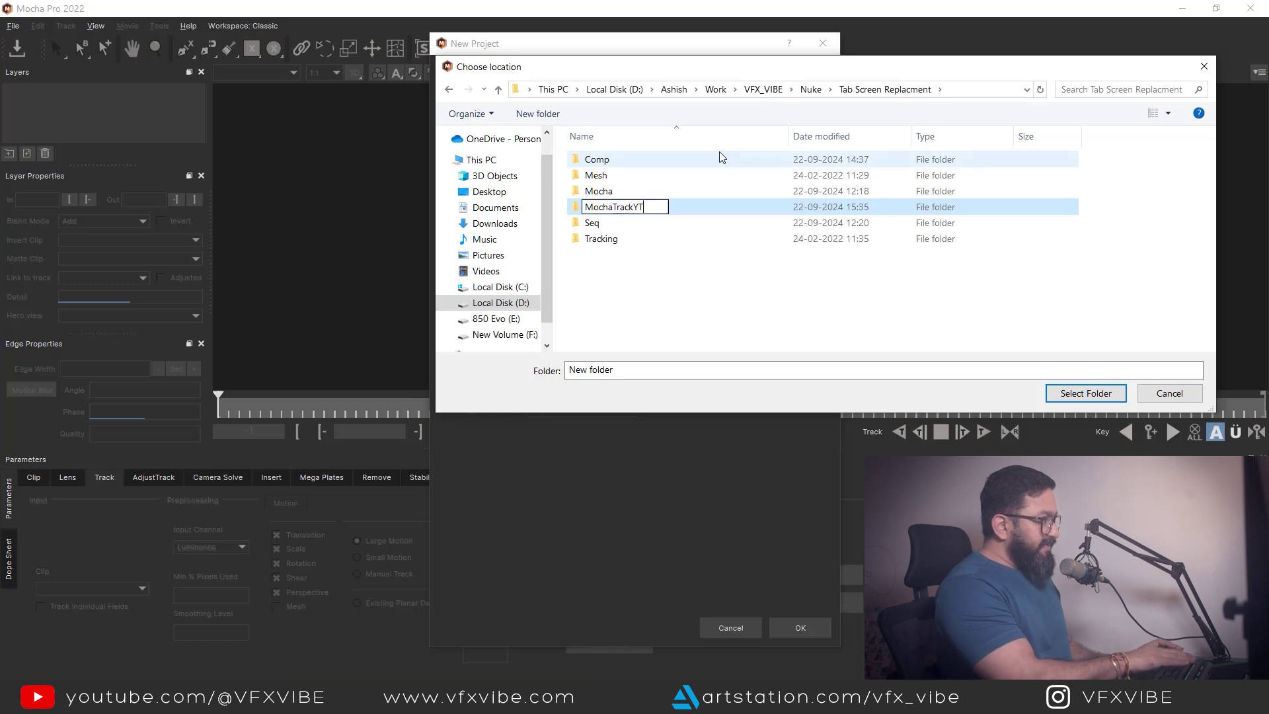
key(Return)
double_click(629, 208)
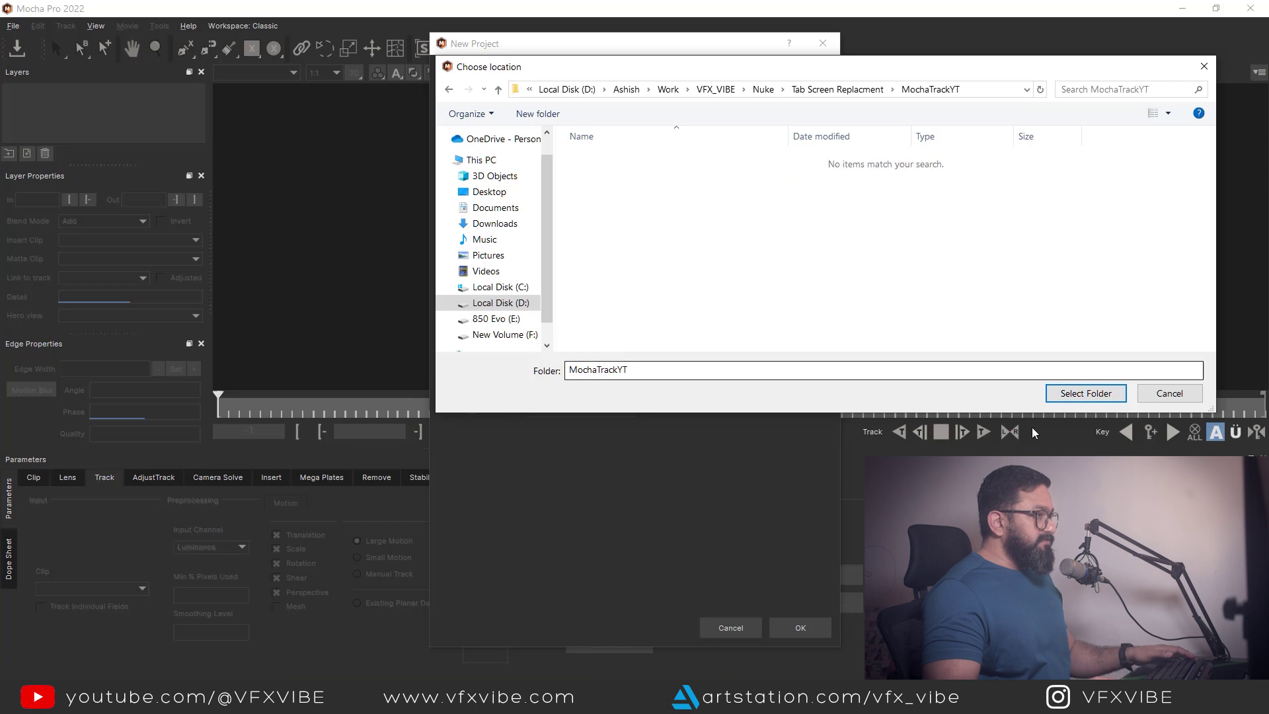
click(1068, 393)
click(787, 630)
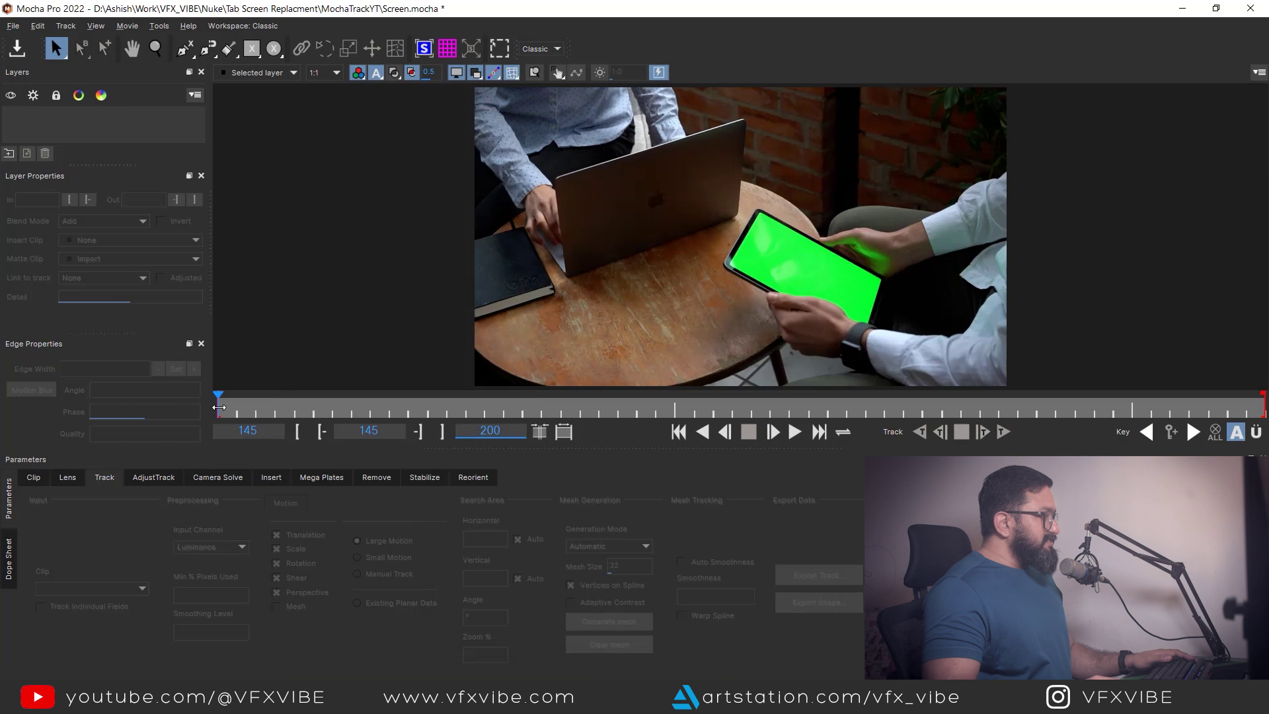
Draw a closed X-spline loosely around the tablet's outer edge at frame 145 and adjust its corner points
drag(225, 409, 731, 322)
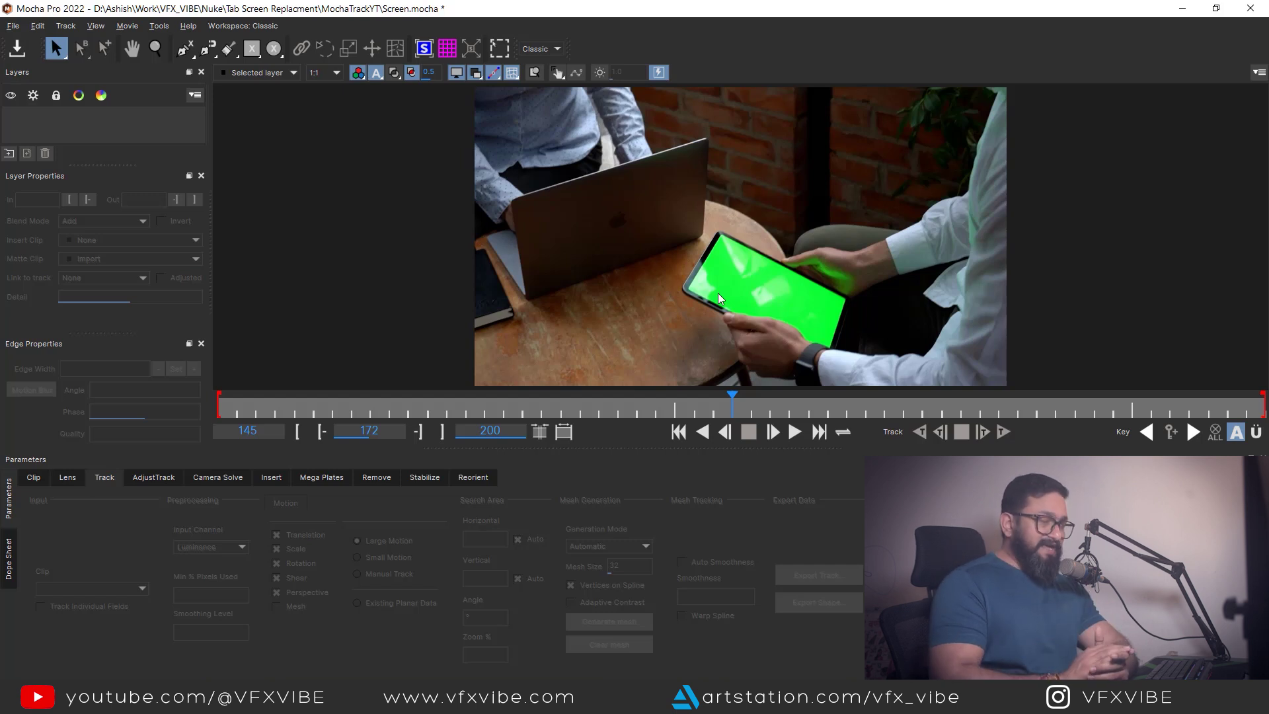
drag(1207, 407, 218, 396)
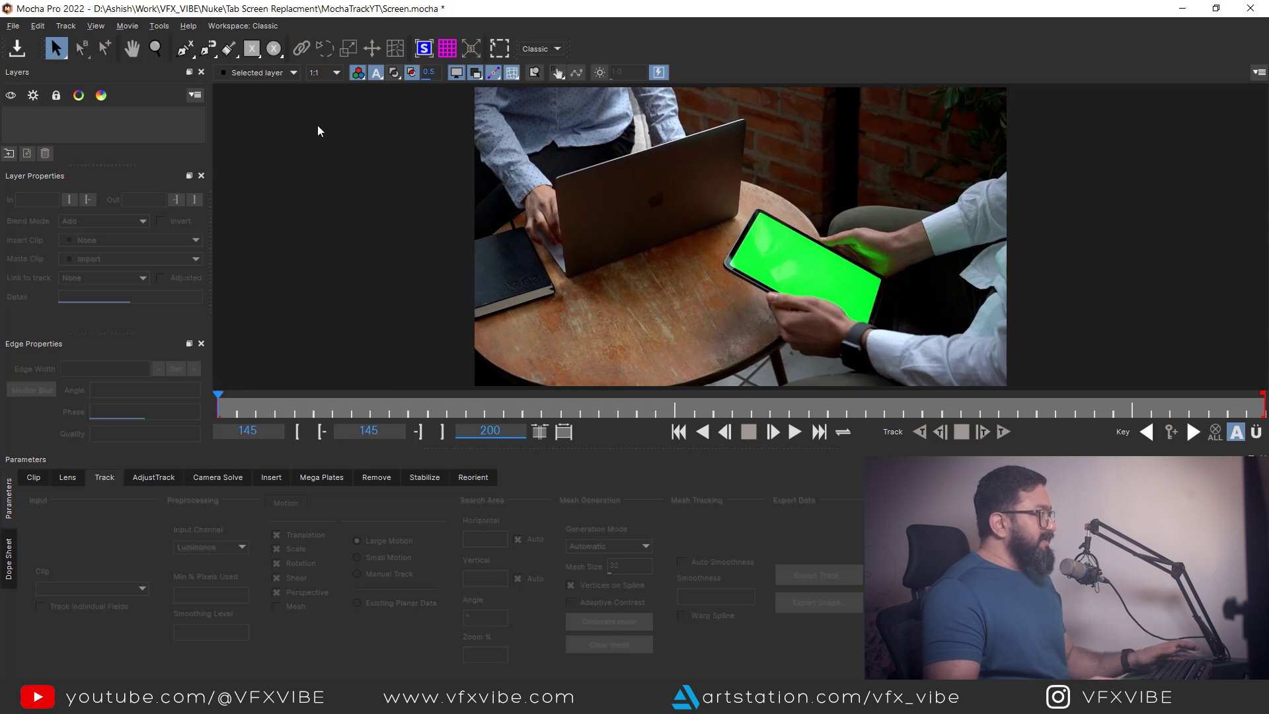
click(188, 50)
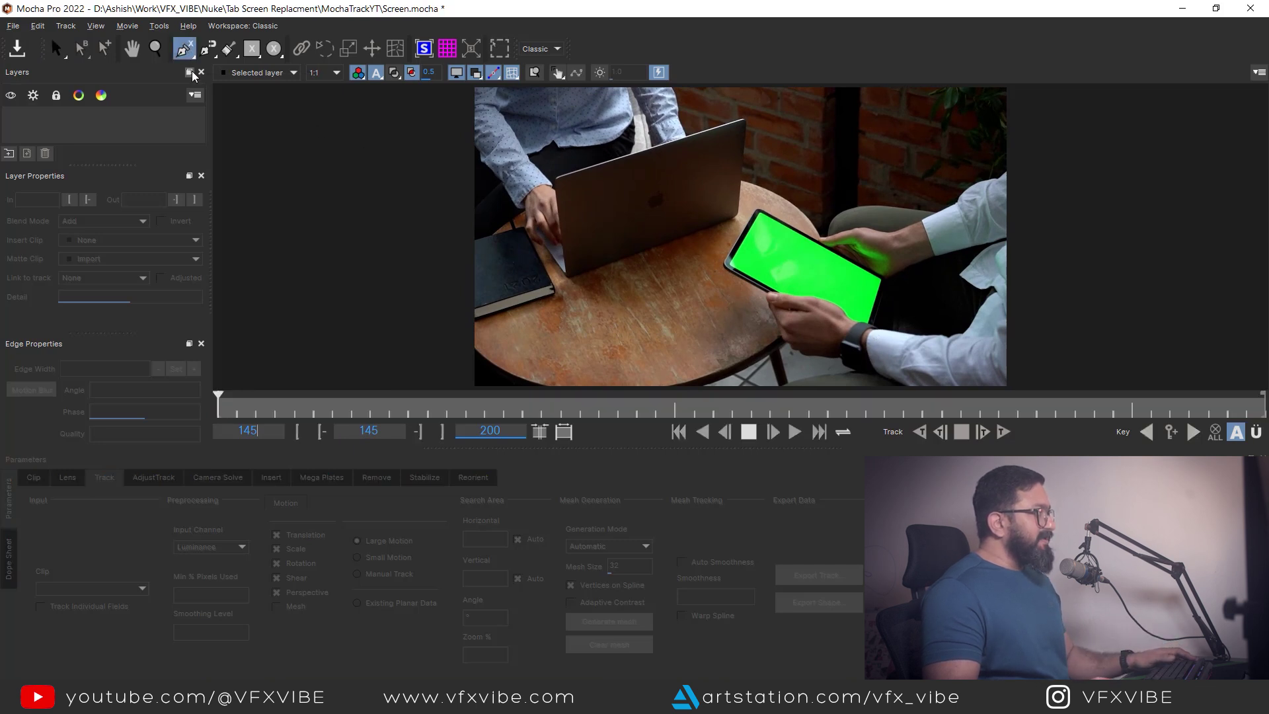
click(715, 260)
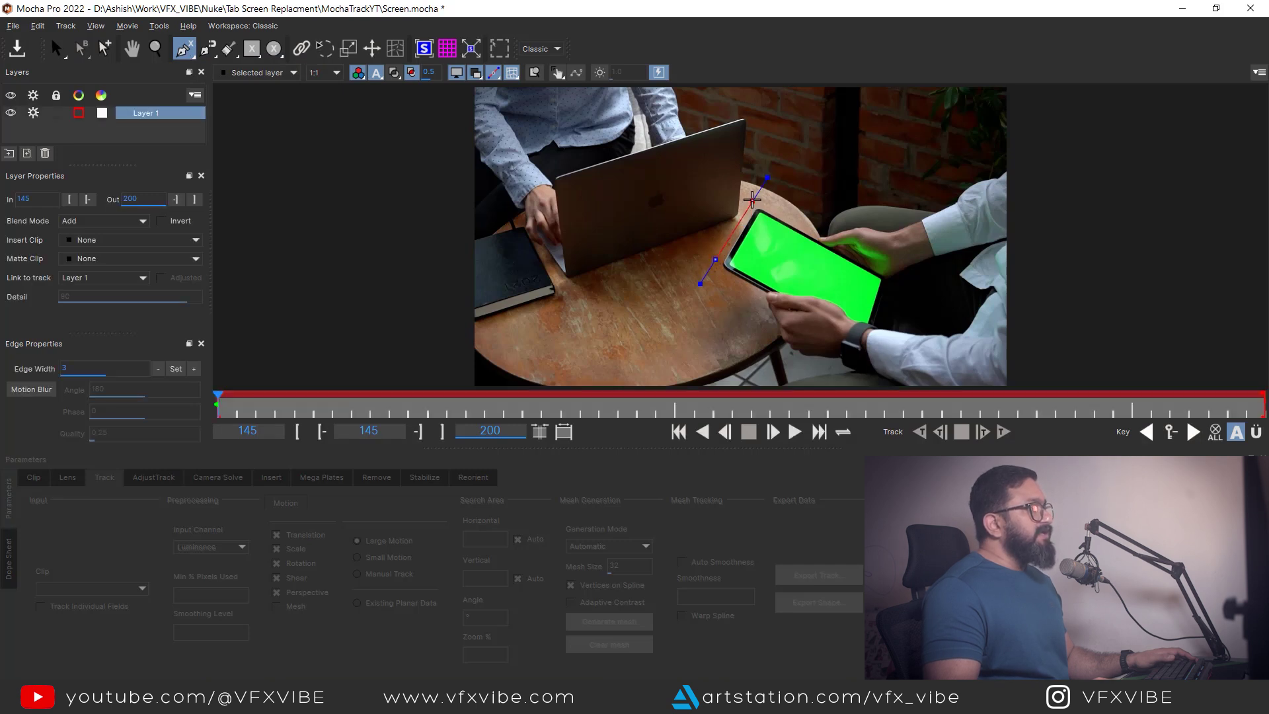
click(910, 285)
click(869, 350)
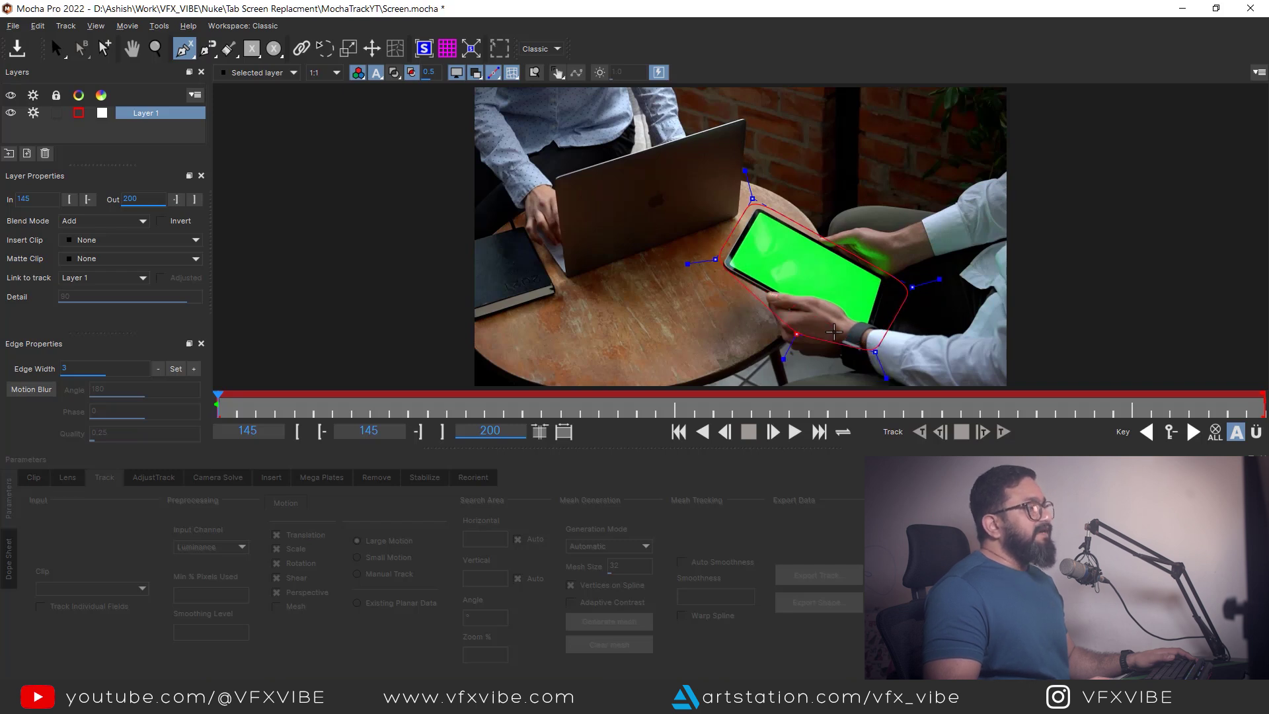
right_click(774, 311)
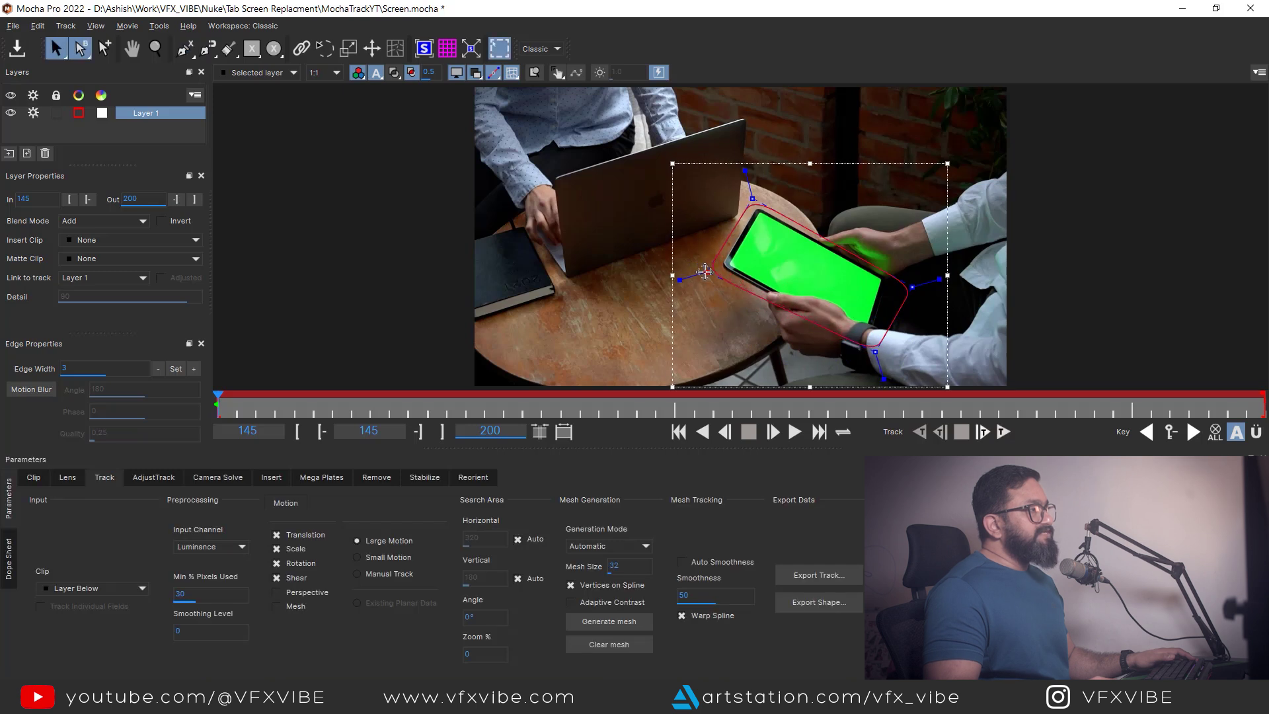
drag(912, 286, 898, 275)
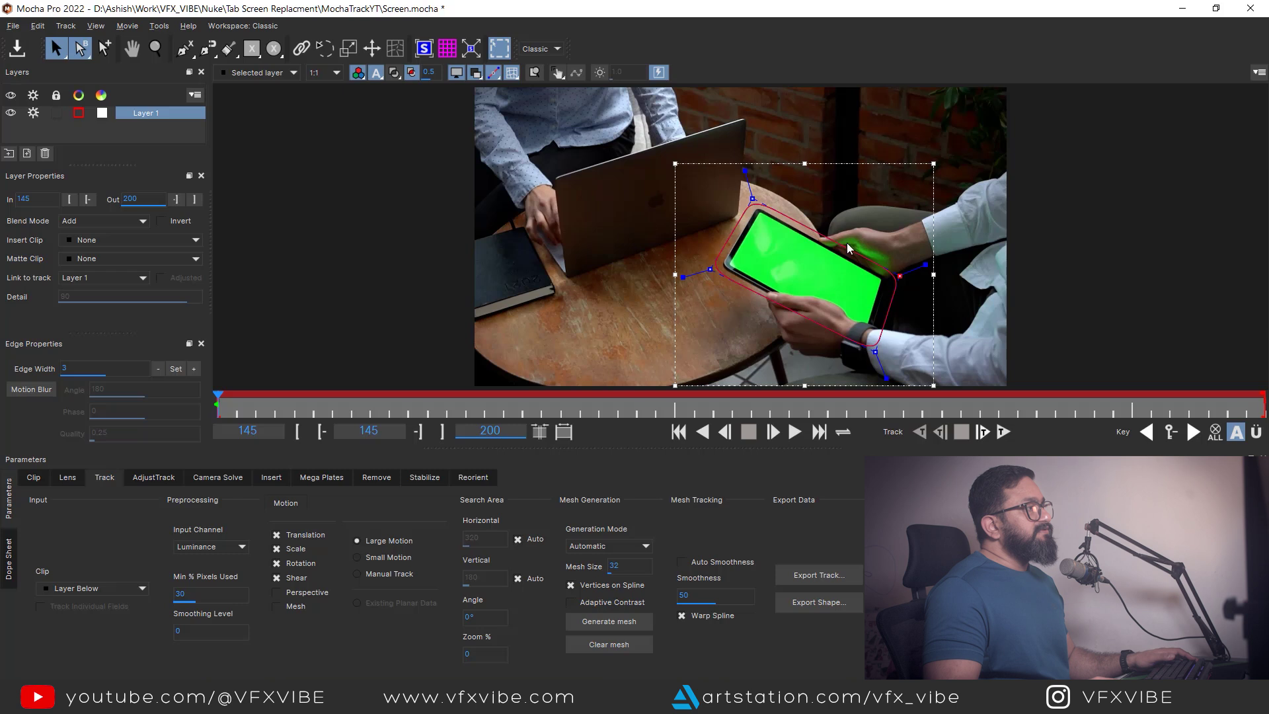
drag(756, 199, 756, 195)
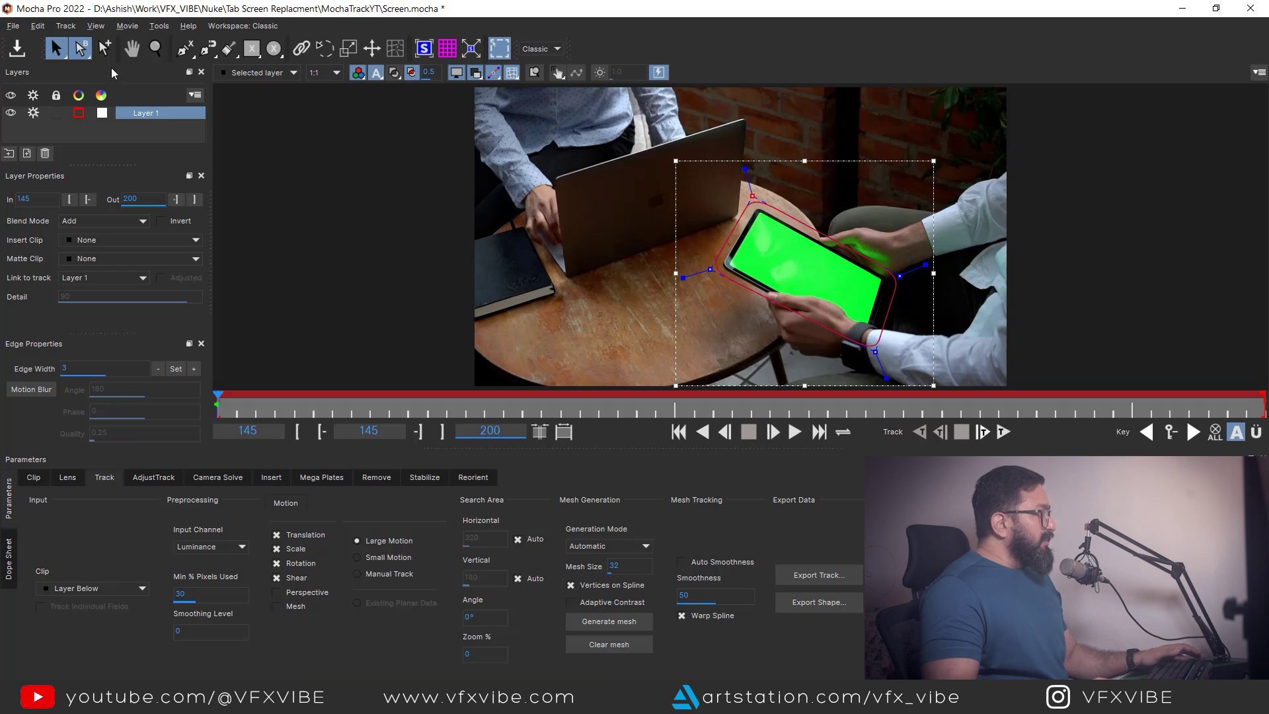
Turn on the matte overlay in the viewer
click(97, 30)
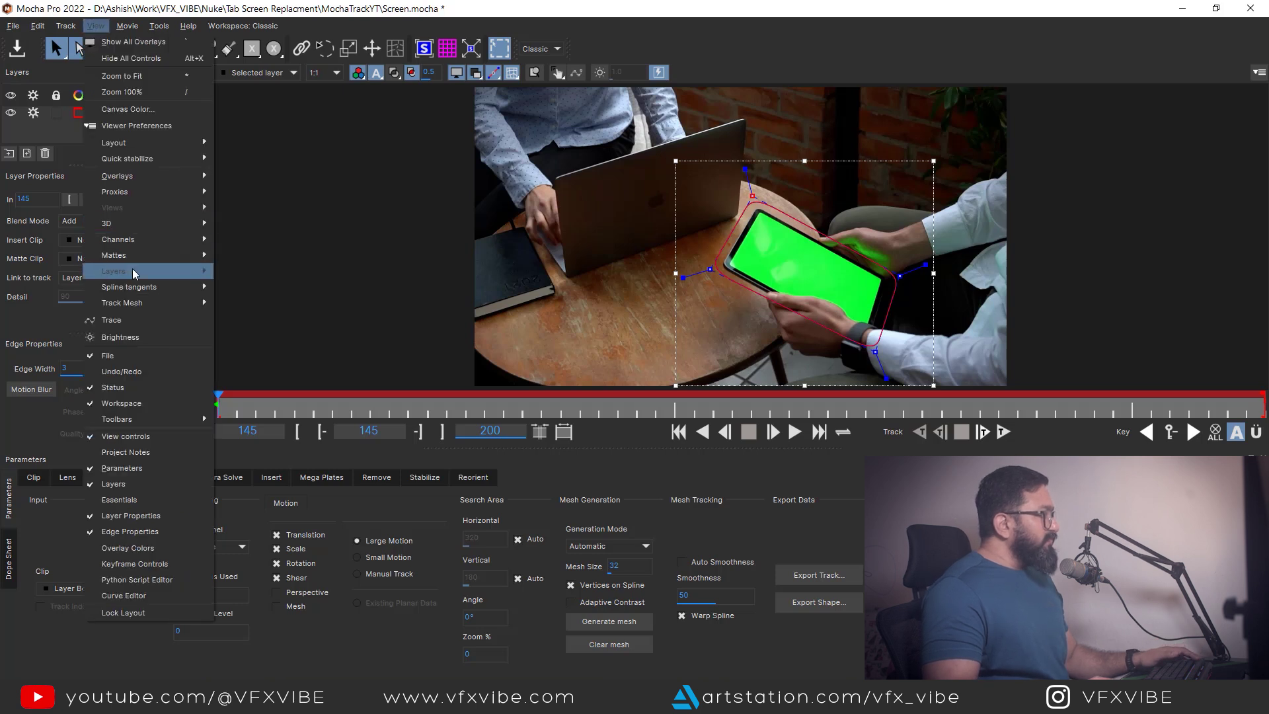
mouse_move(128, 260)
click(259, 263)
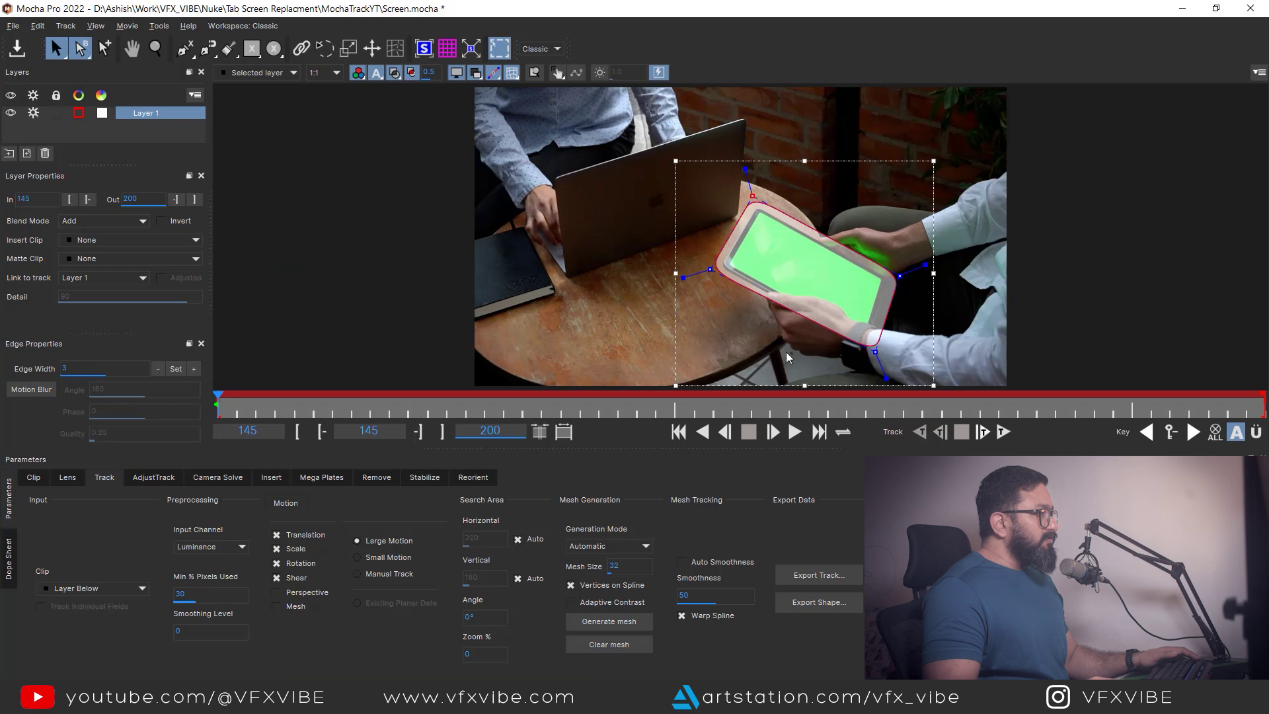
Add a second X-spline to Layer 1 around the green tablet screen to cut that area out of the matte
click(194, 58)
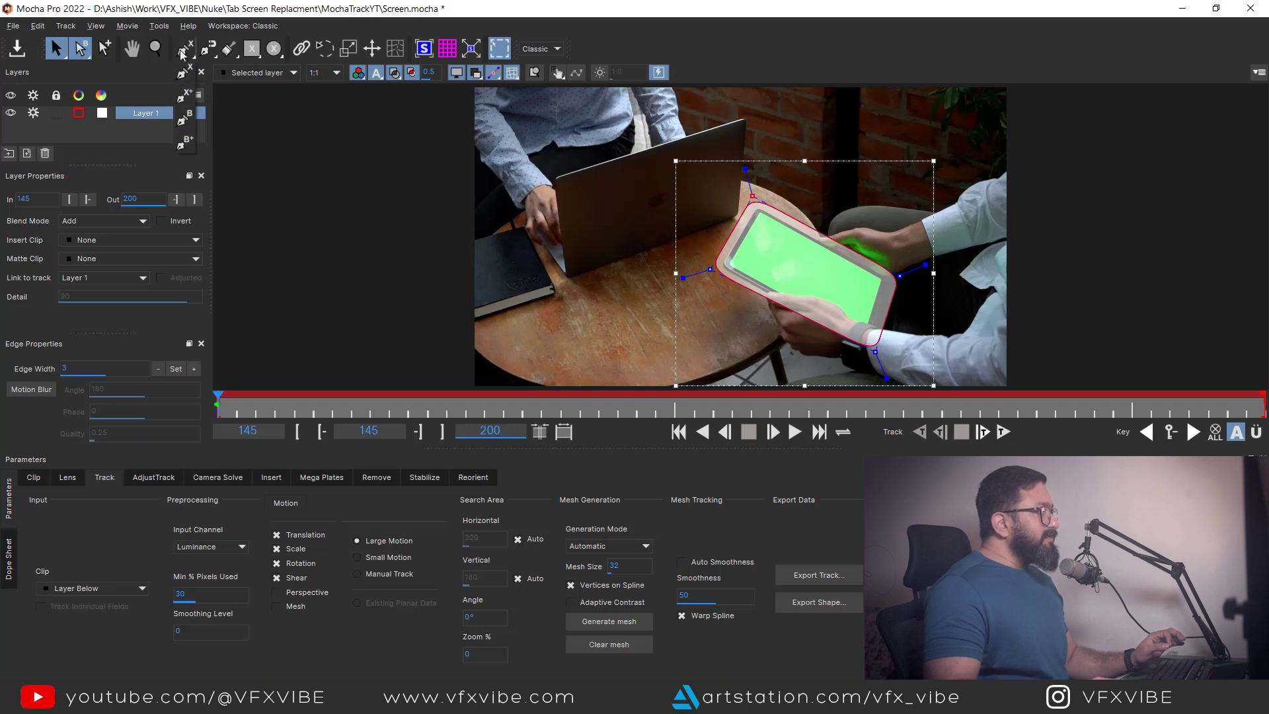
click(187, 101)
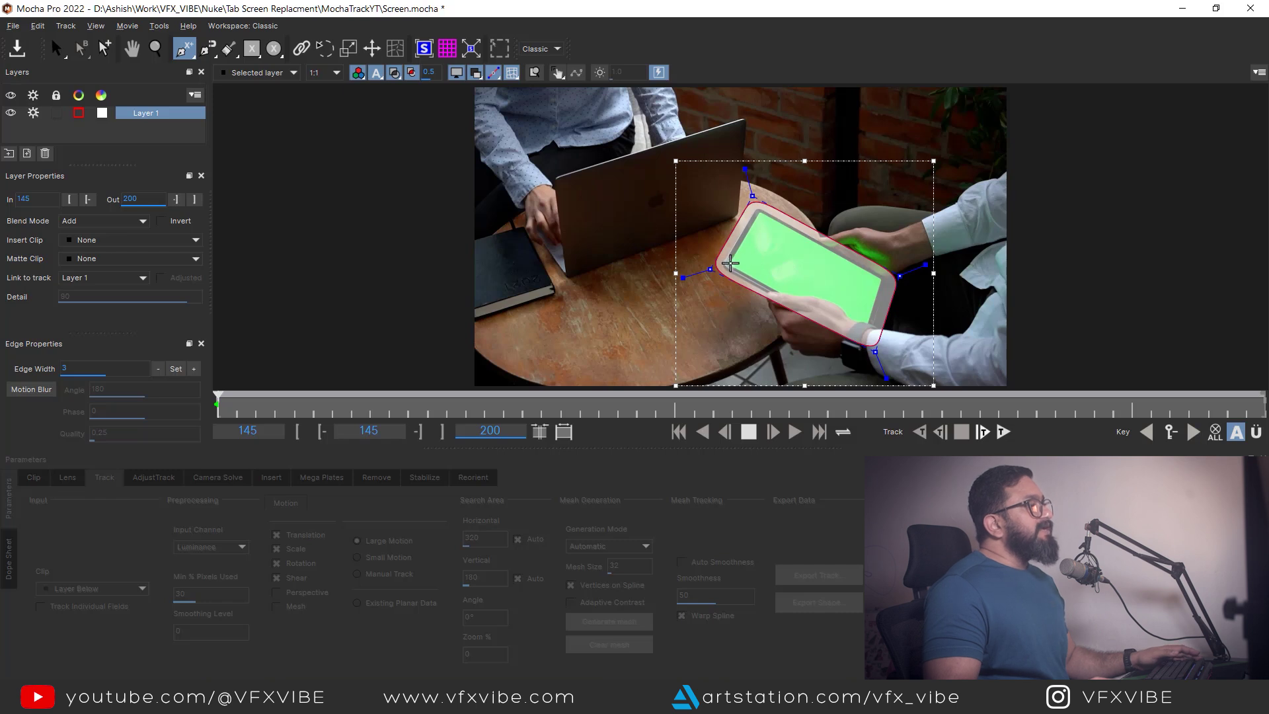
click(730, 264)
click(760, 212)
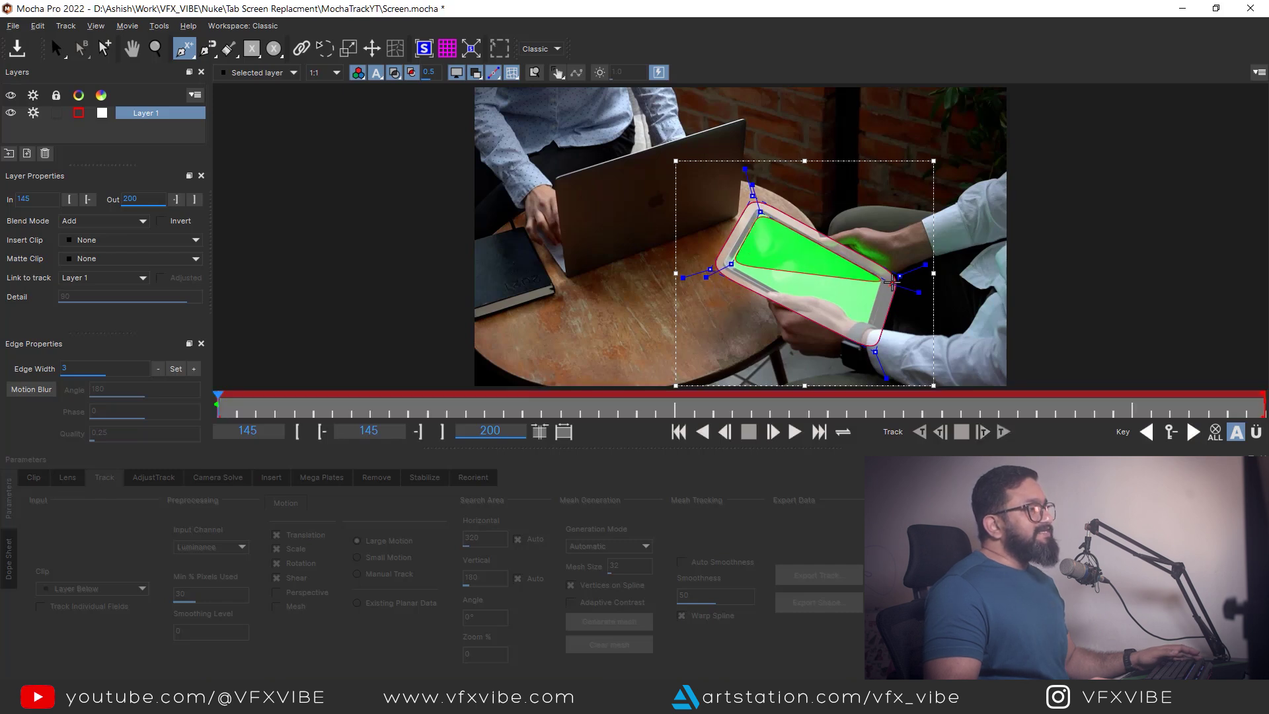
click(891, 281)
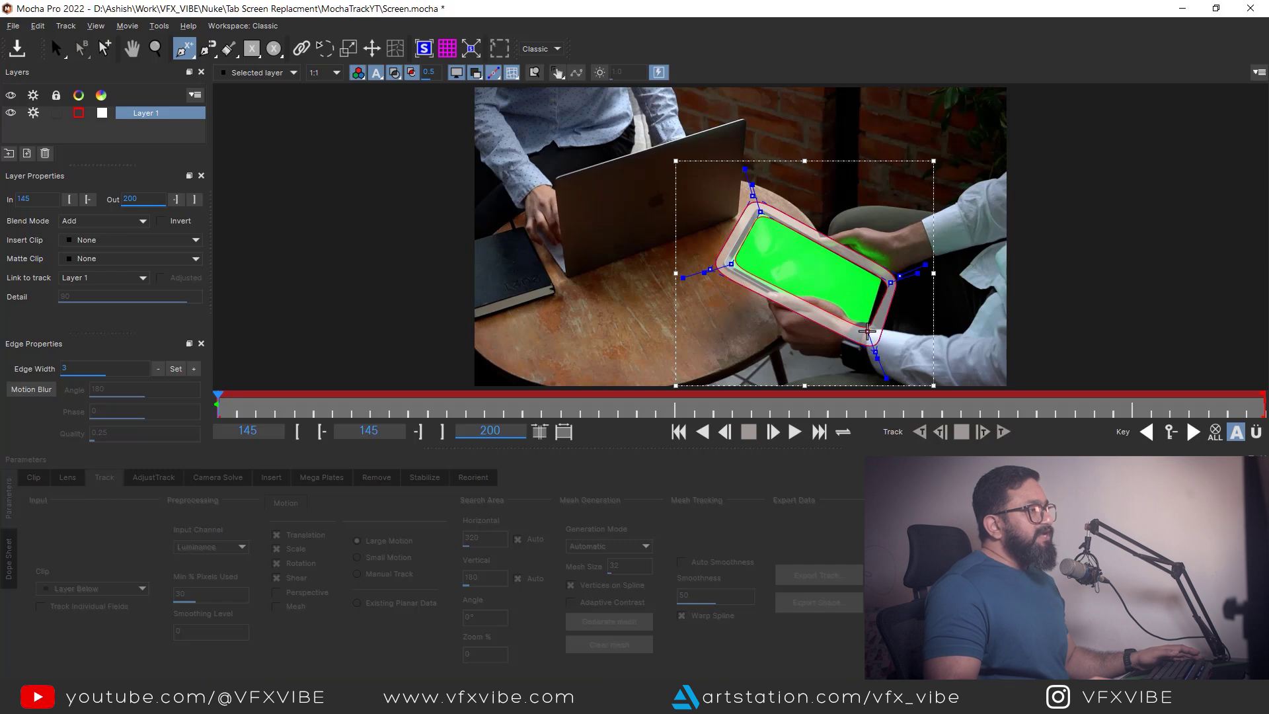
click(854, 324)
click(792, 295)
right_click(787, 292)
Adjust the outer spline's right corner point and the inner spline's lower corner point to fit the tablet
mouse_move(892, 280)
mouse_down()
mouse_move(875, 272)
mouse_move(893, 276)
mouse_up()
key(Right)
key(Left)
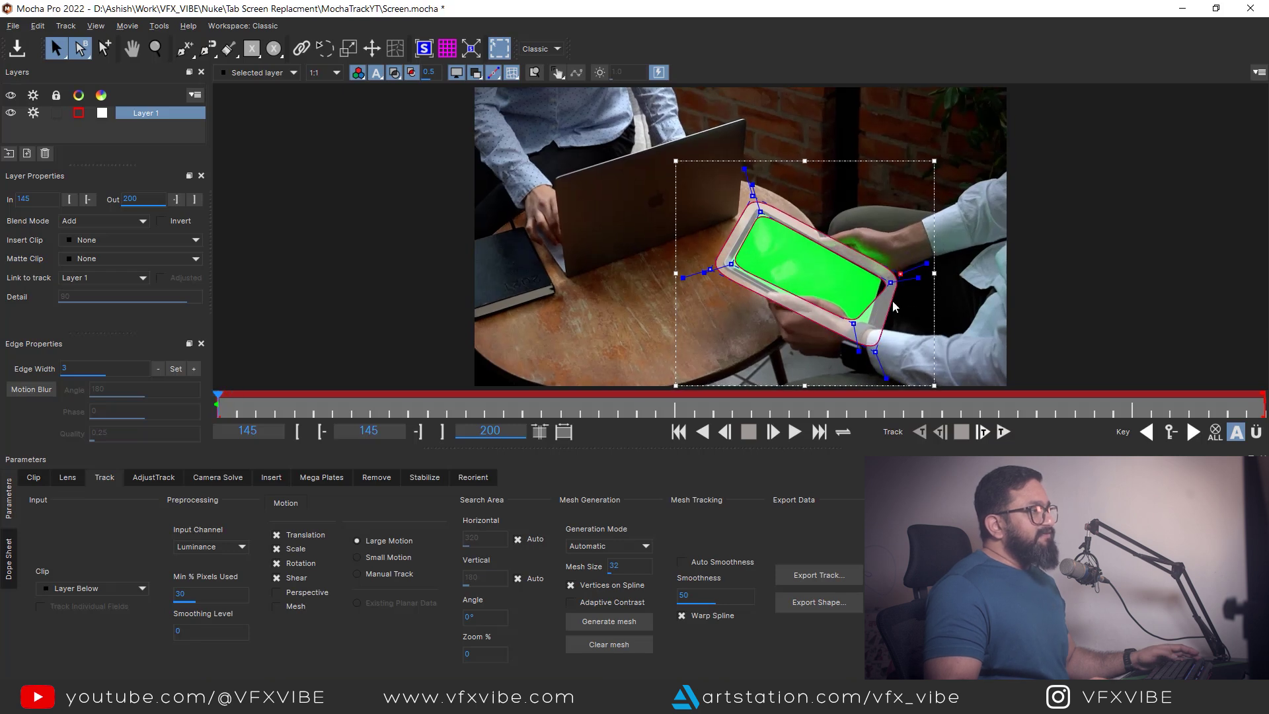
key(z)
click(894, 244)
right_drag(894, 244, 969, 32)
drag(893, 258, 861, 244)
mouse_move(829, 330)
mouse_down()
mouse_move(822, 342)
mouse_move(840, 352)
mouse_up()
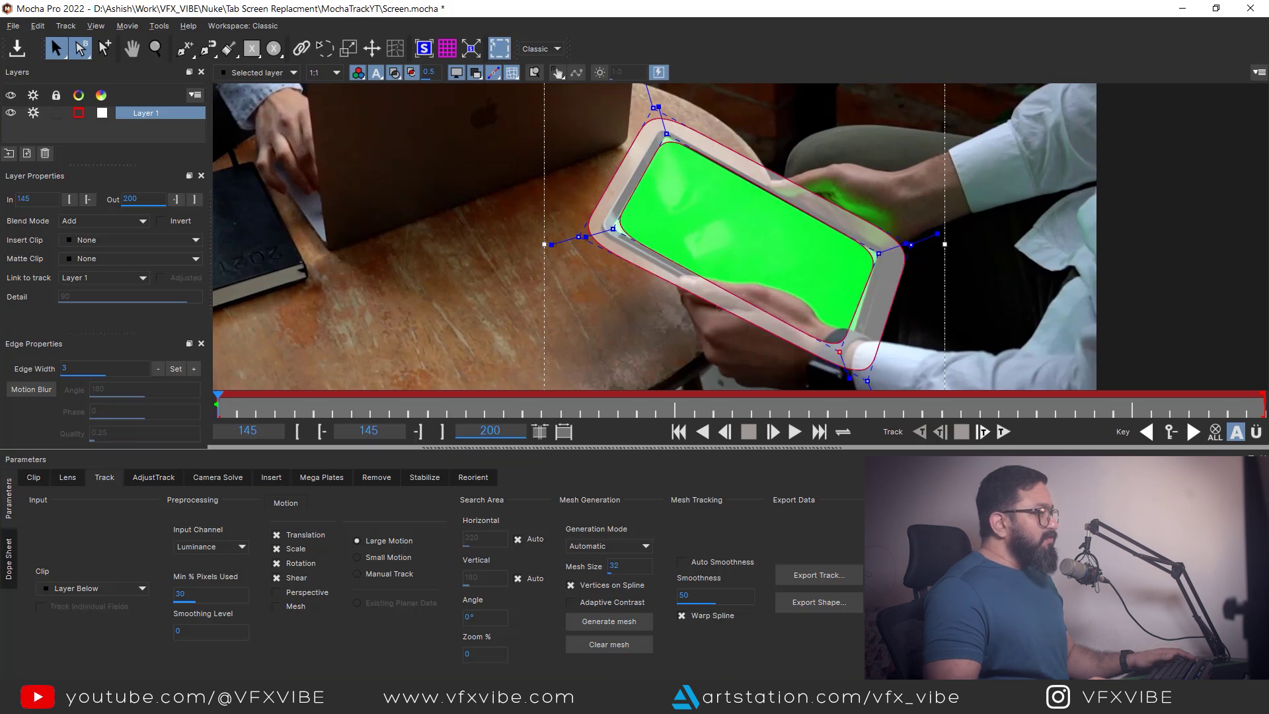
Track Layer 1 forward to frame 200 and return to frame 145
click(1004, 433)
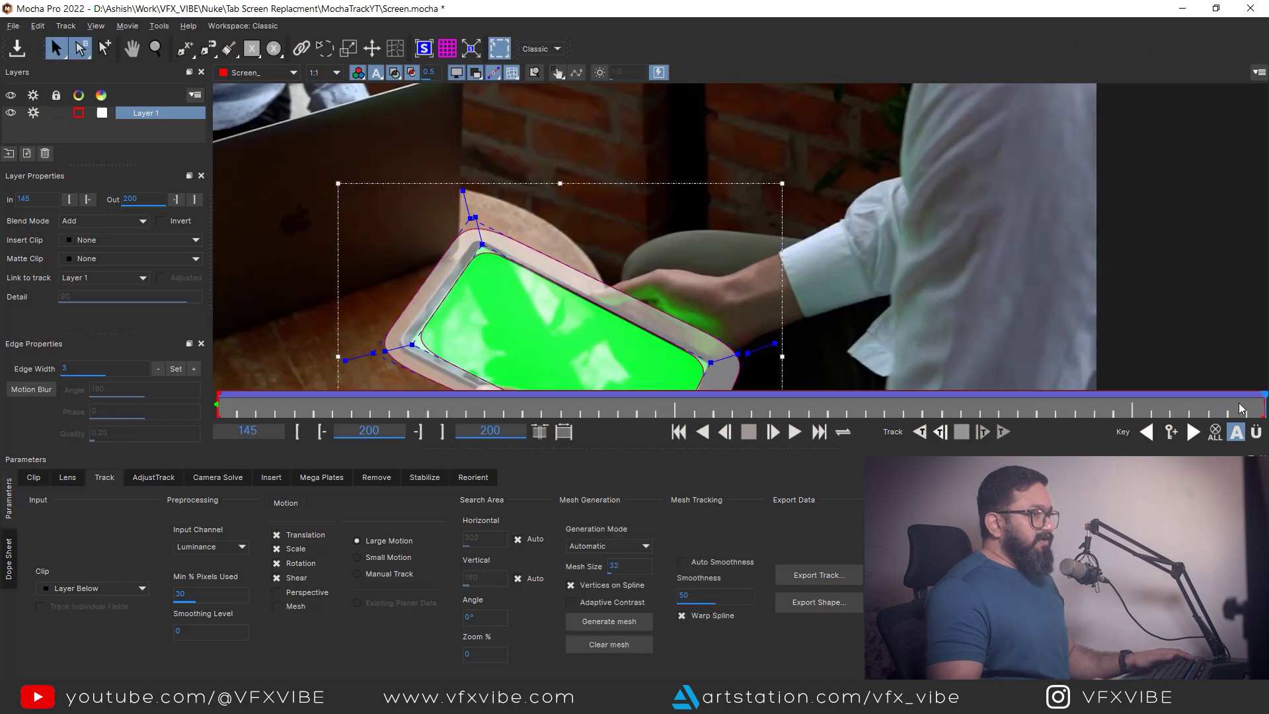
drag(1250, 414, 219, 422)
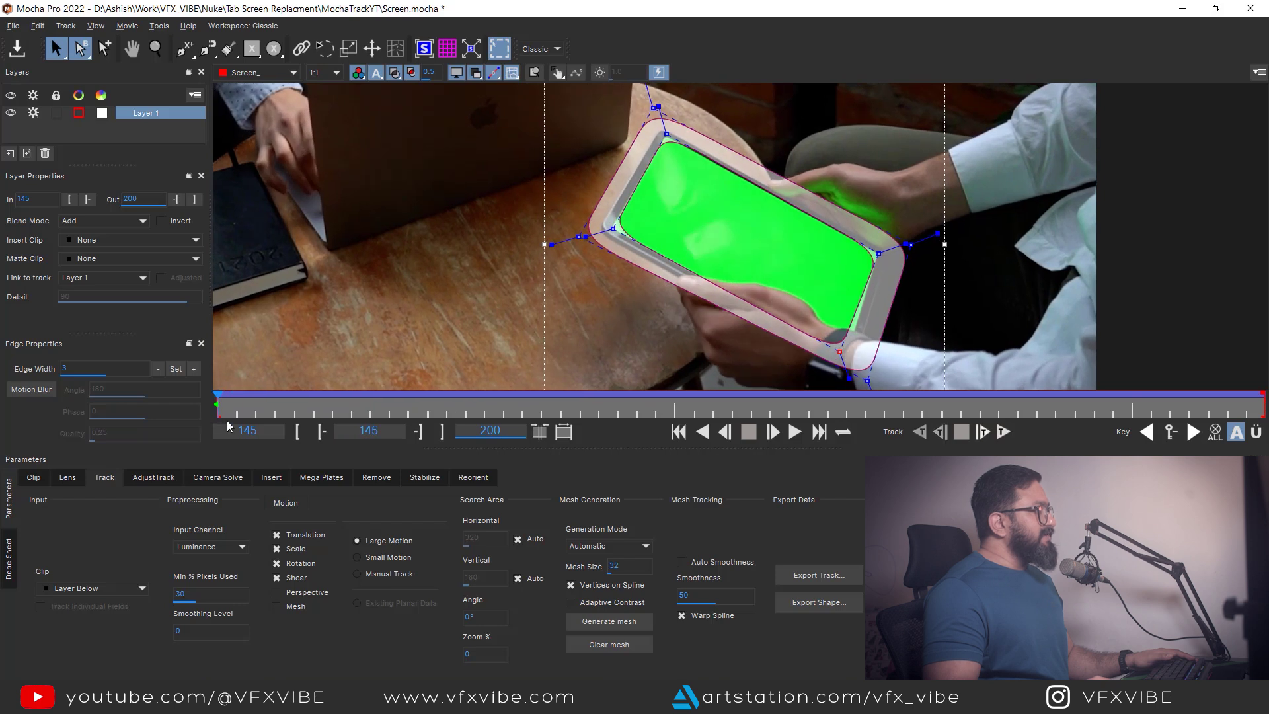
Show the planar surface and grid, and move the surface's corners onto the corners of the tablet screen
click(425, 53)
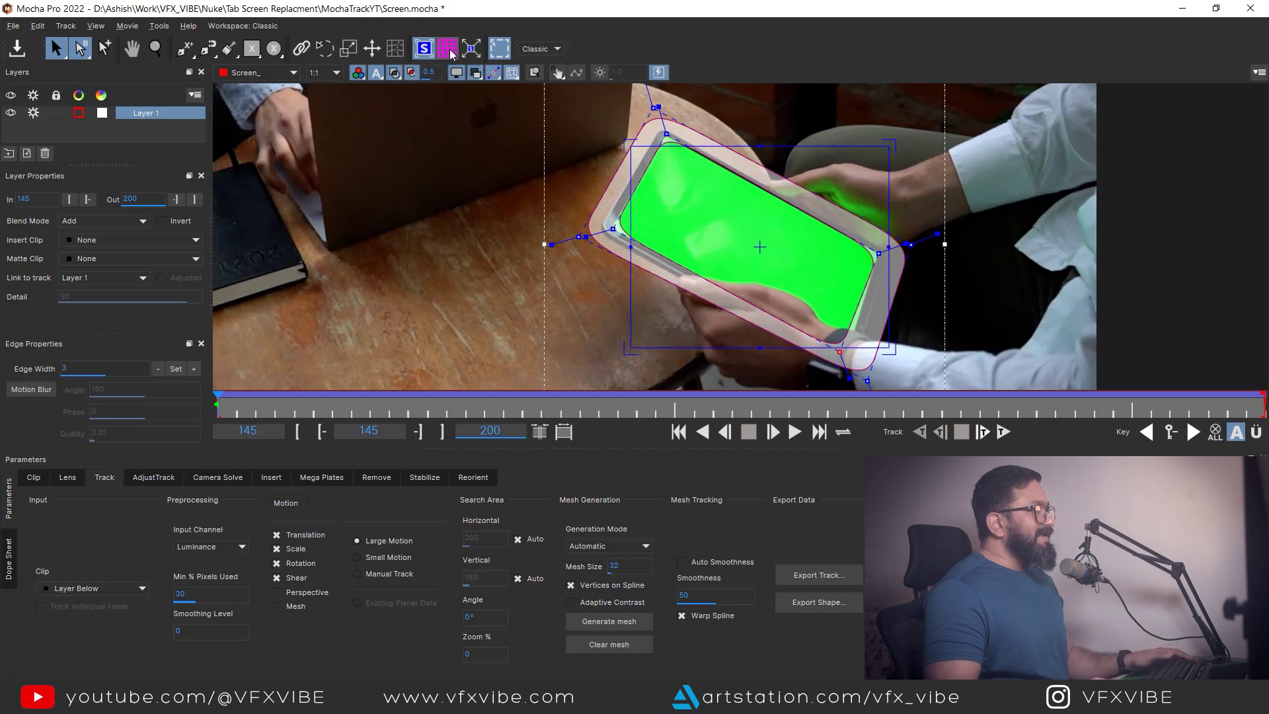
click(448, 50)
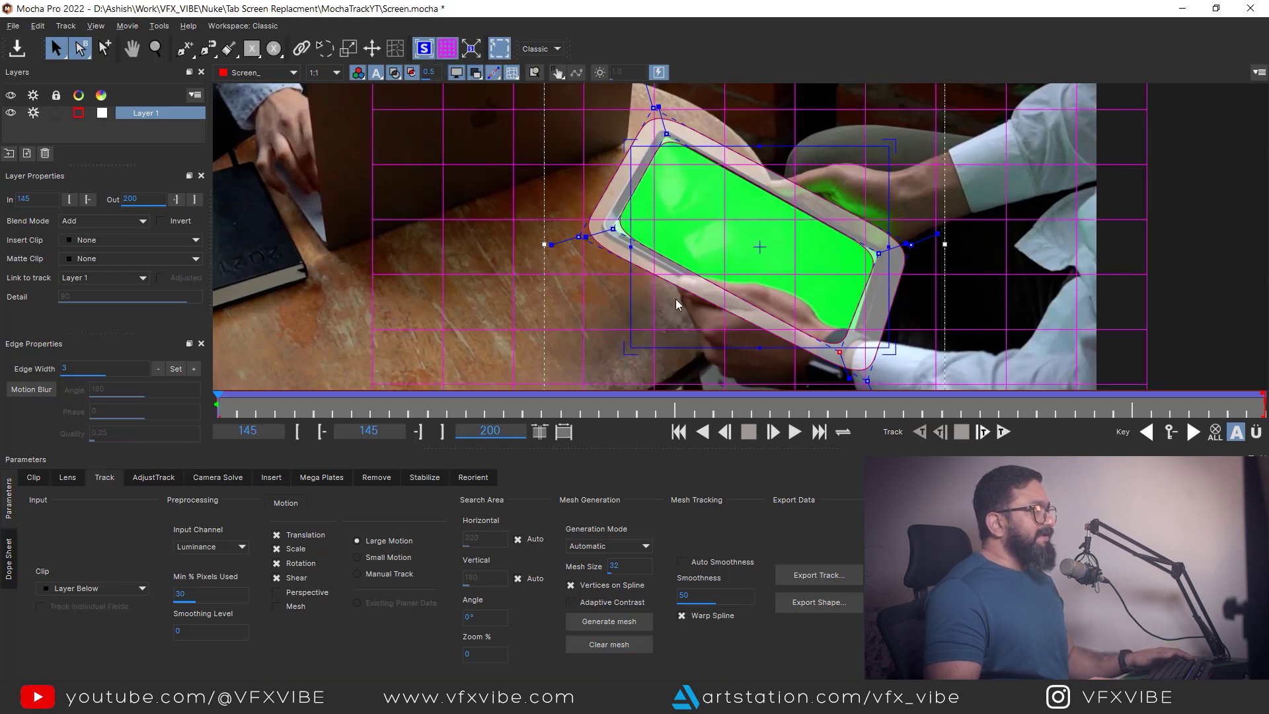
middle_drag(597, 268, 573, 281)
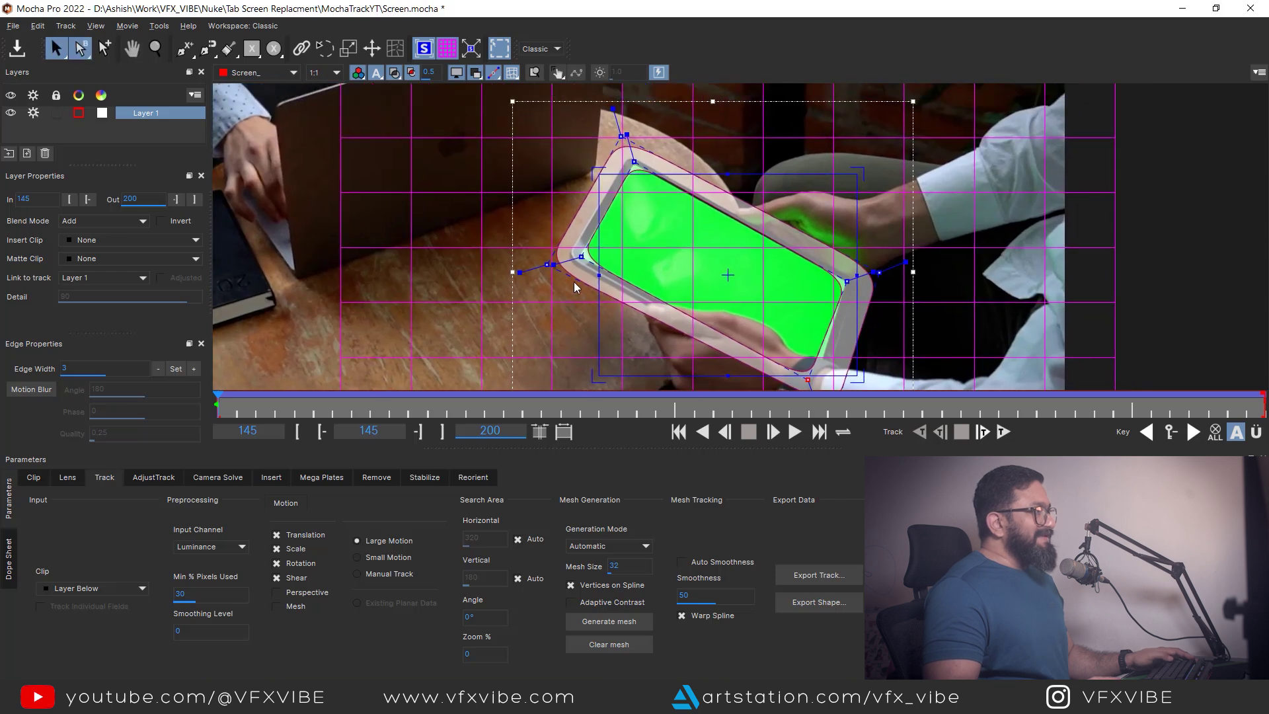
right_click(574, 283)
click(663, 251)
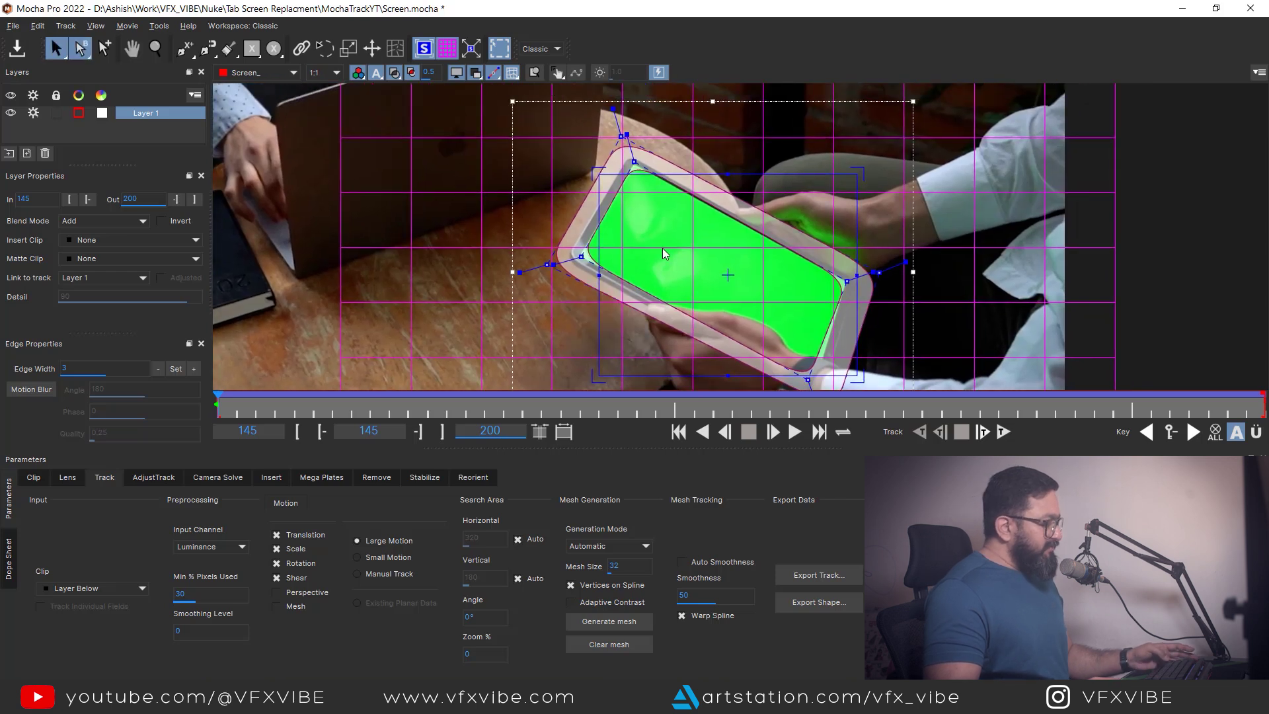
key(z)
drag(662, 247, 680, 141)
key(s)
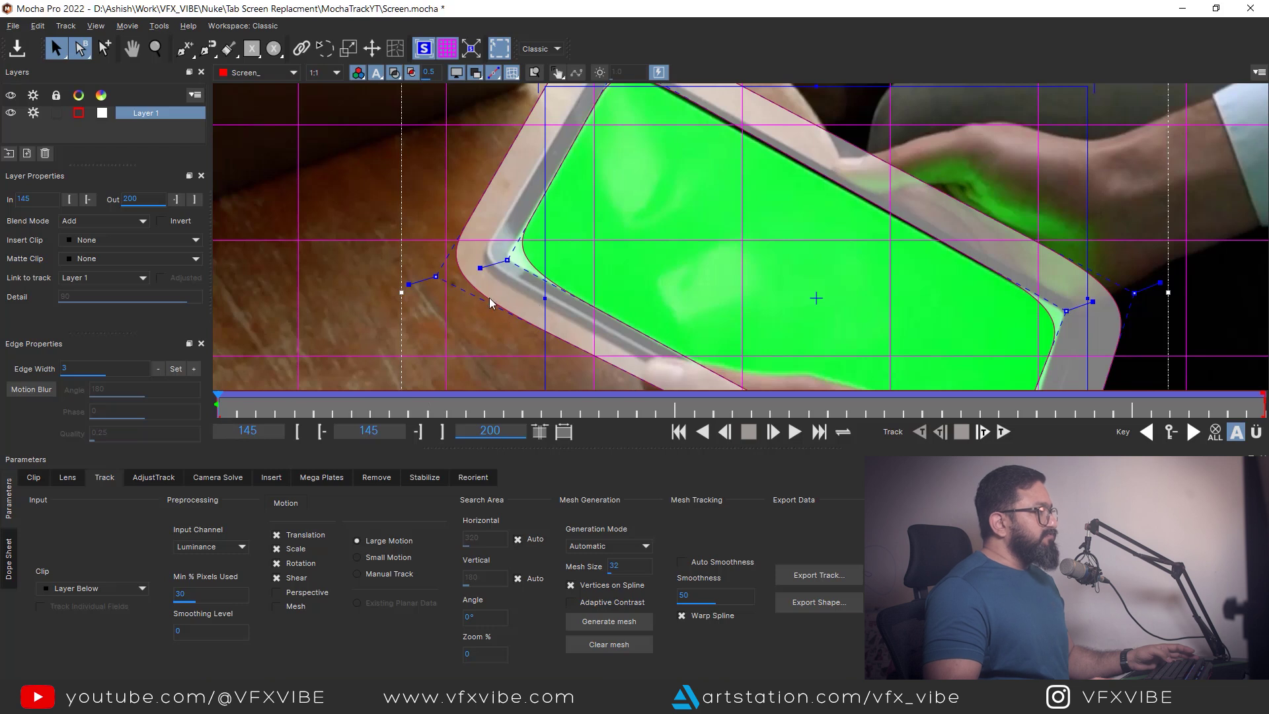
key(z)
drag(599, 335, 574, 413)
drag(560, 135, 615, 116)
middle_drag(621, 303, 630, 171)
drag(568, 320, 538, 142)
key(z)
drag(541, 162, 573, 146)
key(x)
drag(556, 233, 573, 370)
key(z)
drag(562, 331, 549, 277)
drag(546, 277, 537, 281)
Fine-tune the planar surface so its edges follow the tablet screen, and check the fit along the timeline
drag(651, 335, 647, 340)
middle_drag(727, 99, 830, 108)
middle_drag(760, 376, 819, 354)
scroll(846, 225, down, 3)
middle_drag(552, 86, 577, 261)
scroll(577, 236, up, 3)
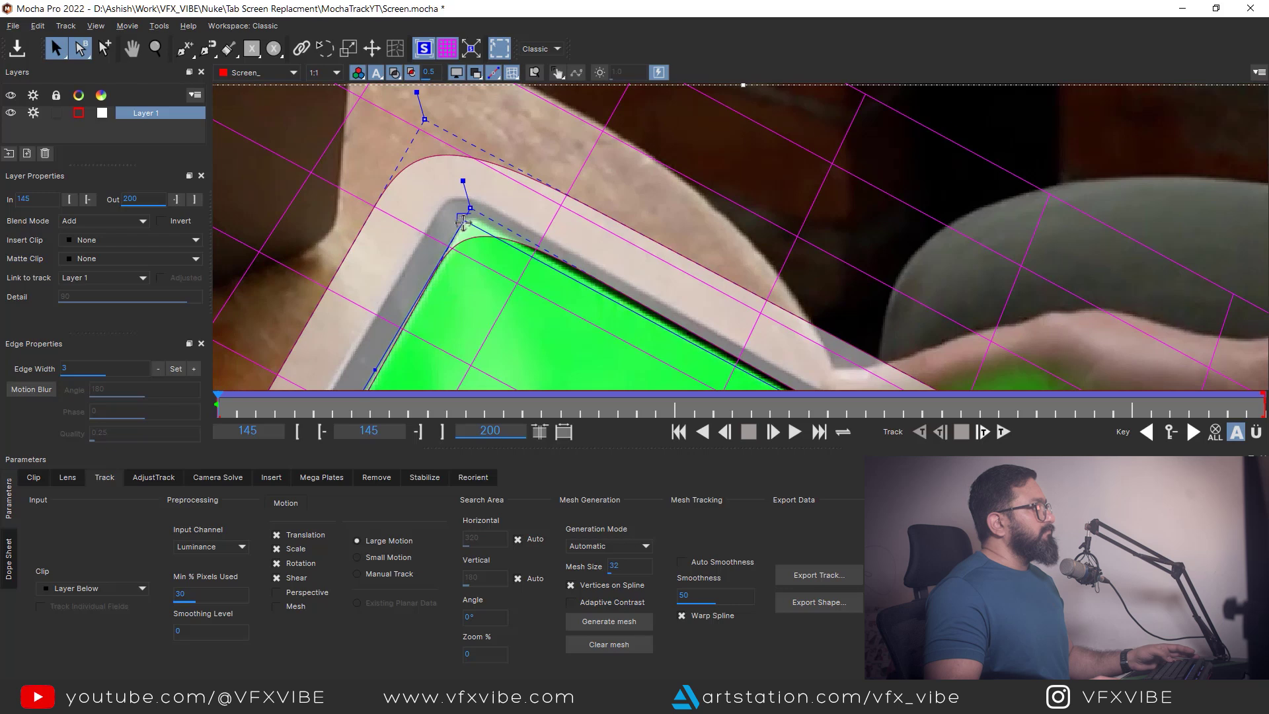
drag(691, 308, 672, 260)
key(z)
key(asterisk)
key(s)
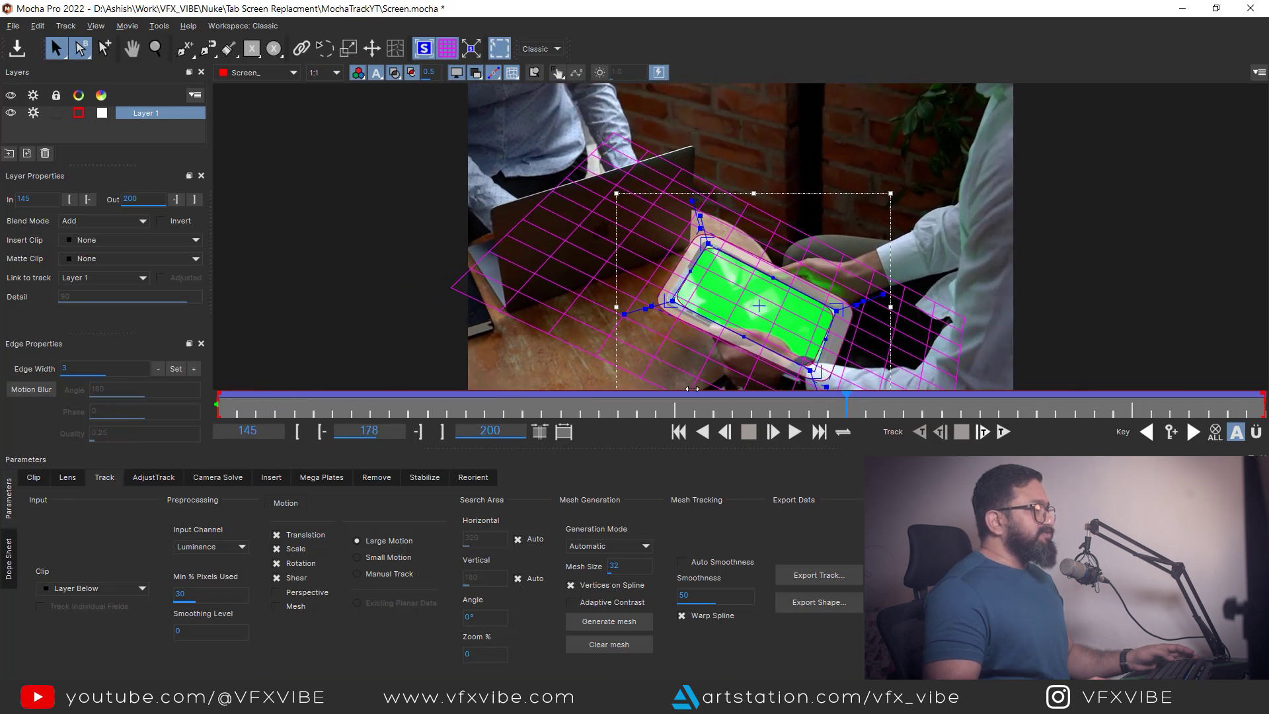
drag(1050, 422, 830, 421)
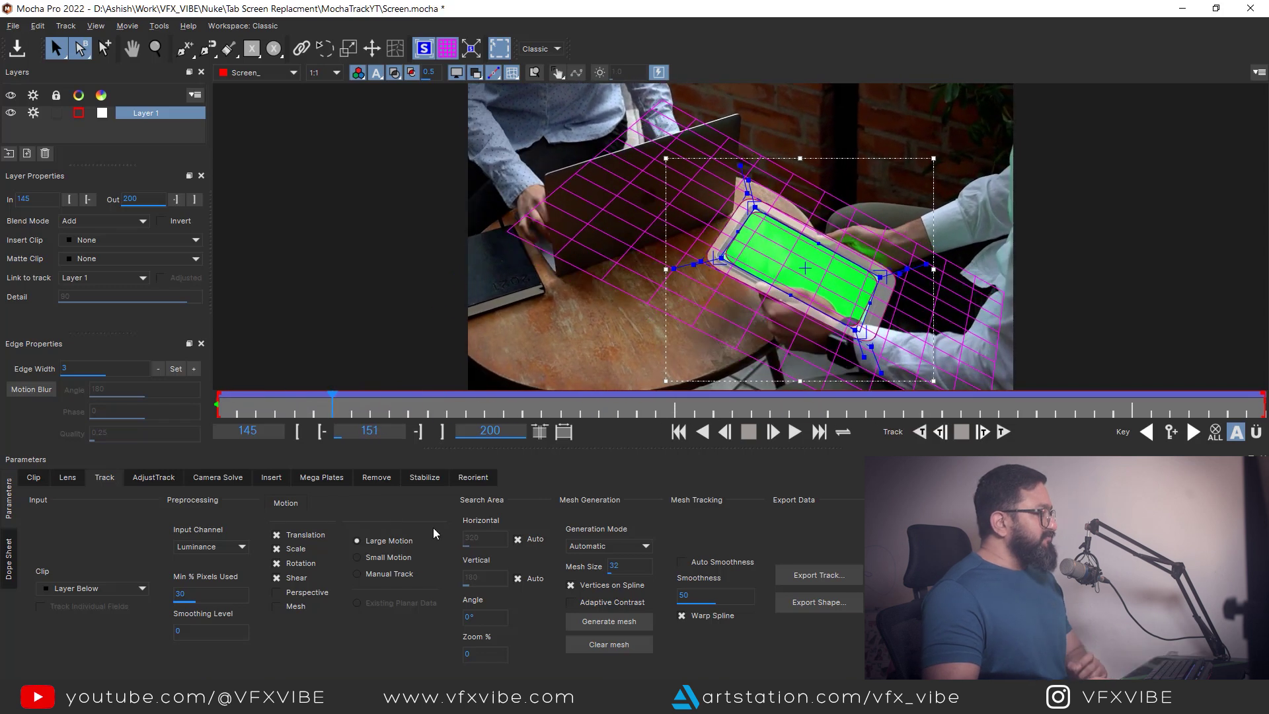
Export Layer 1's tracking data in Nuke Corner Pin (*.nk) format to the clipboard
click(823, 581)
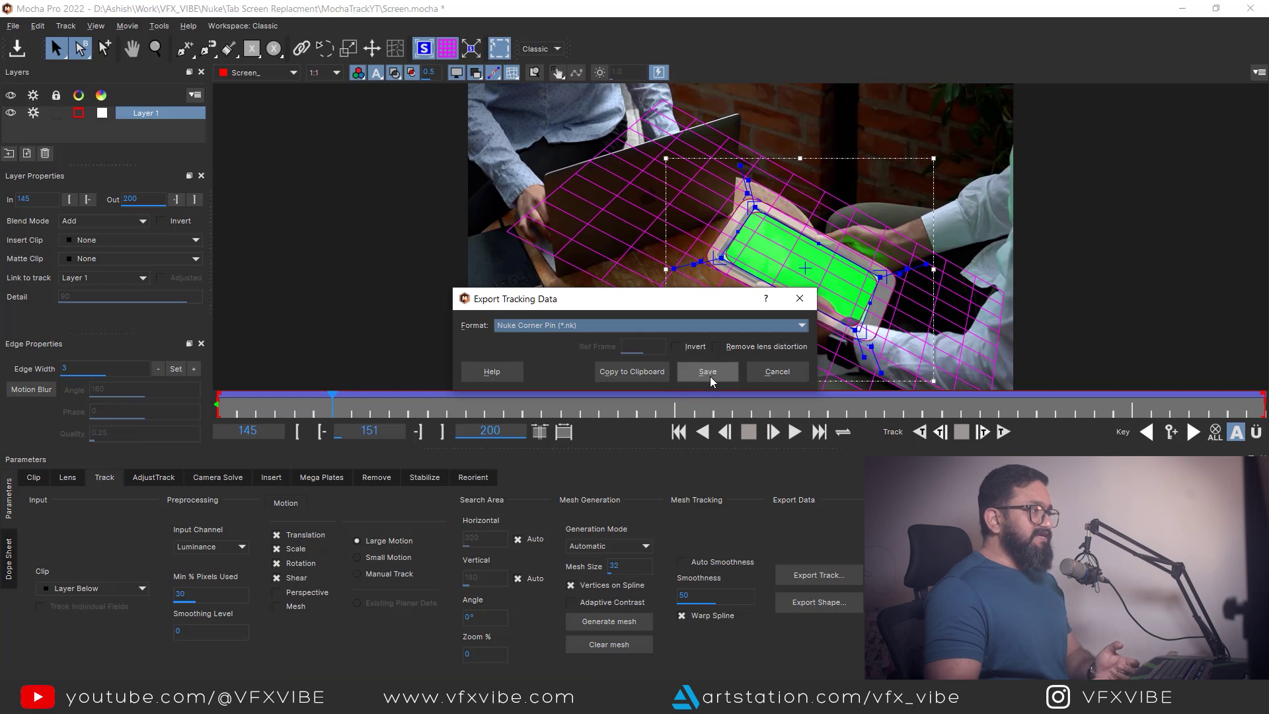
click(632, 374)
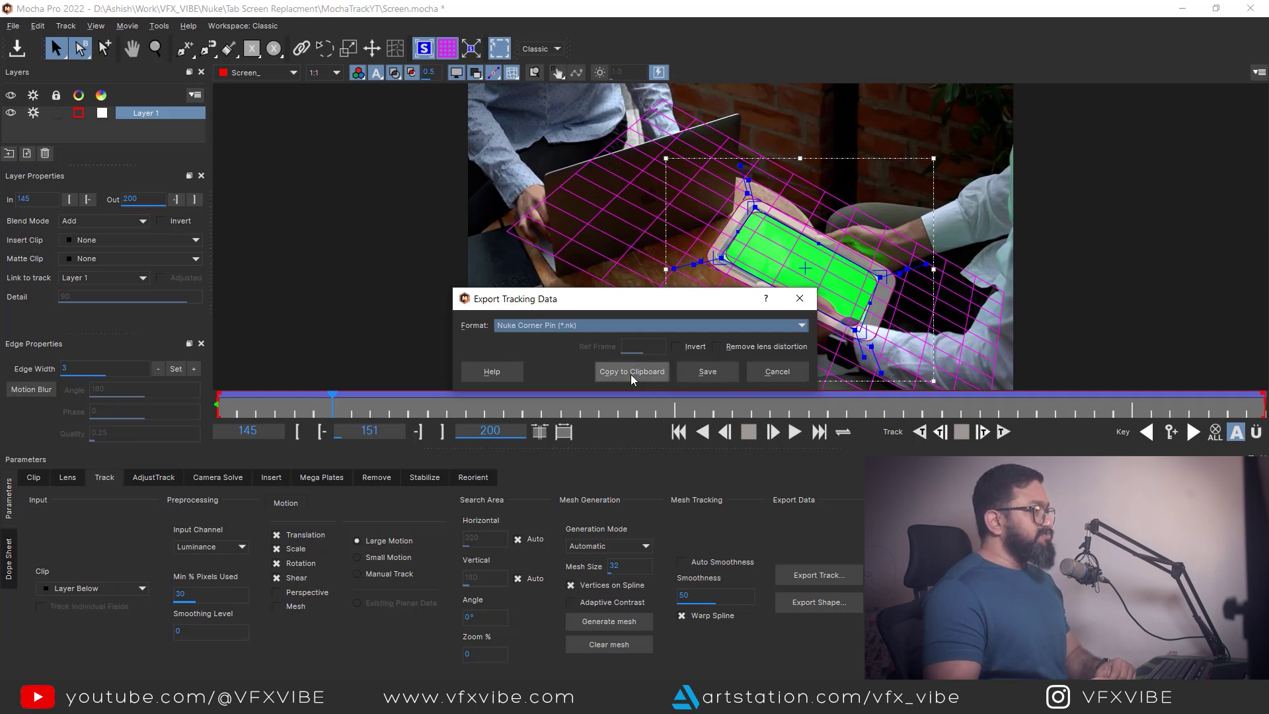
click(631, 374)
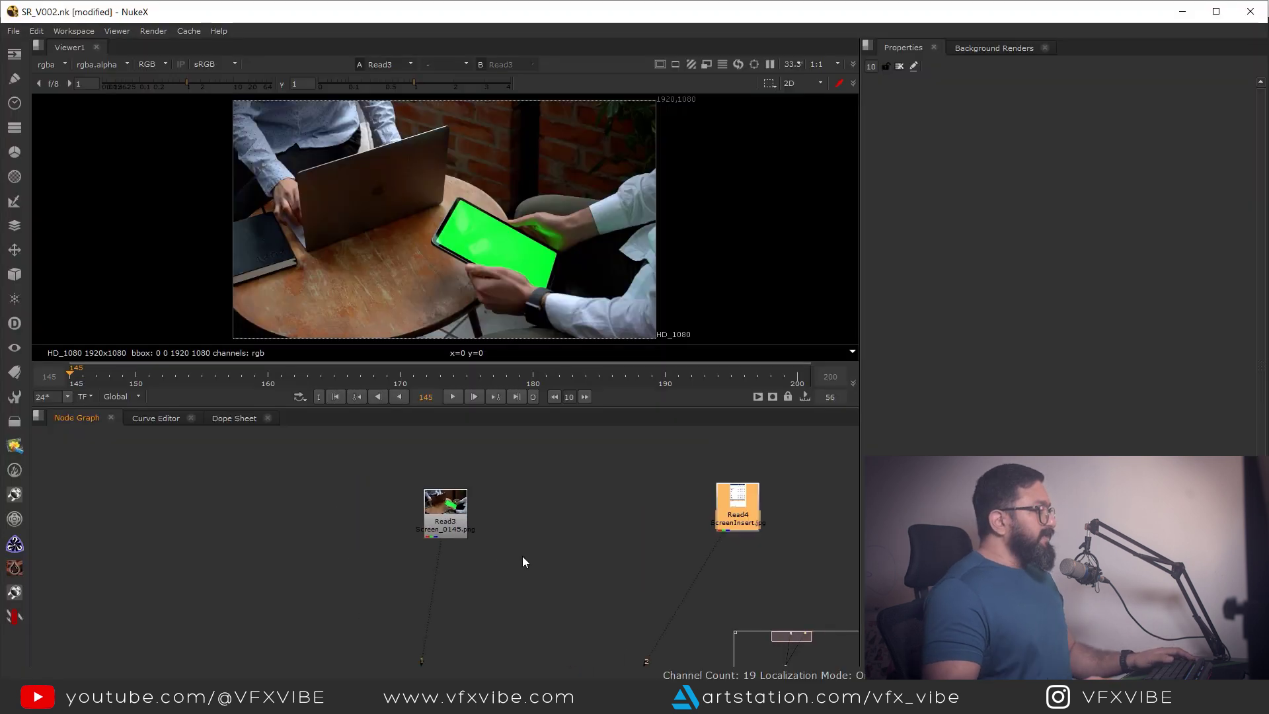
In Nuke, move the ScreenInsert.jpg Read node closer to the footage node, and view the insert image and the footage in turn
drag(741, 508, 682, 509)
scroll(458, 533, up, 3)
click(378, 517)
click(608, 533)
key(2)
scroll(654, 297, down, 4)
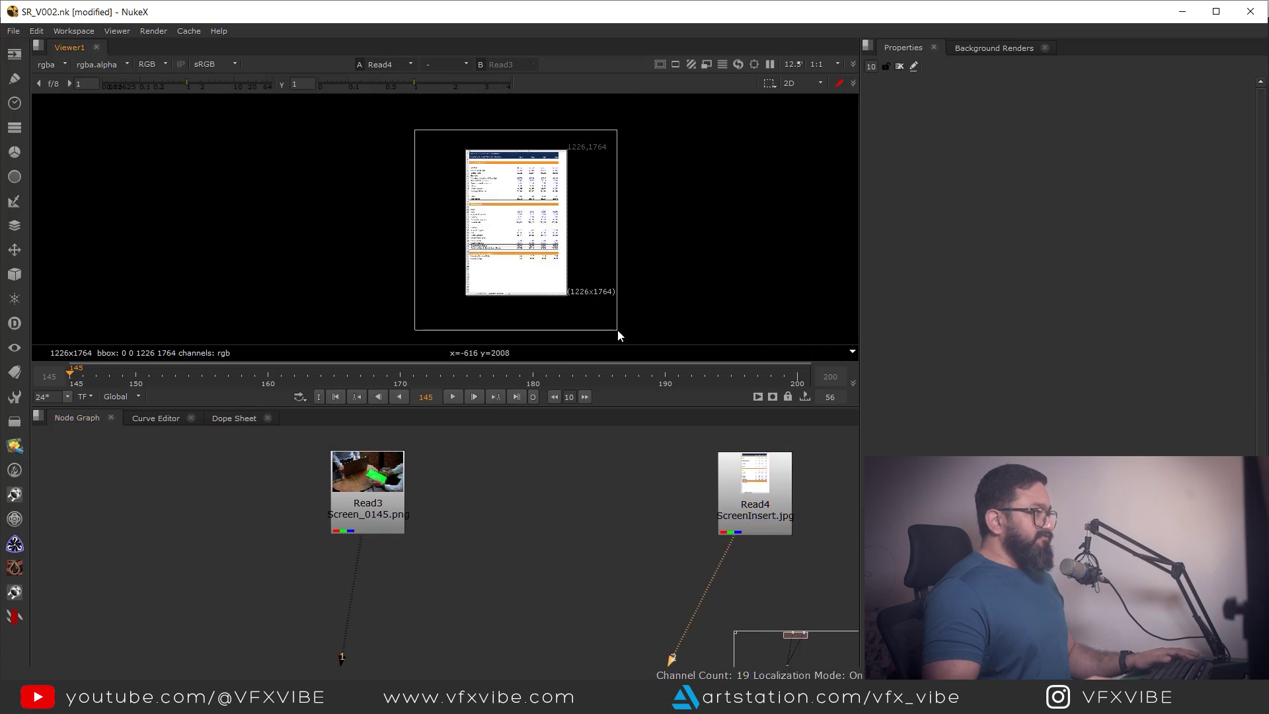
middle_drag(509, 595, 584, 580)
key(1)
middle_drag(579, 520, 510, 518)
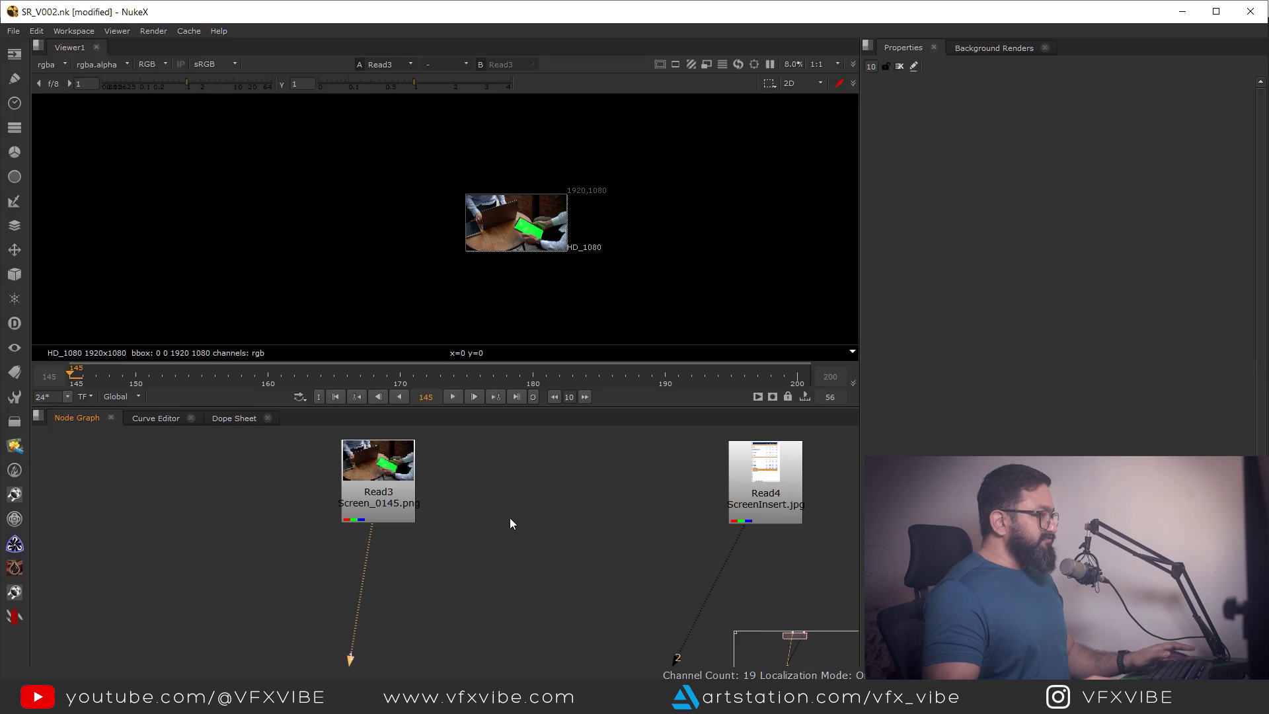
Paste the copied corner-pin tracking data into the node graph and place the CornerPin2D node near Read4
key(ctrl)
key(ctrl+v)
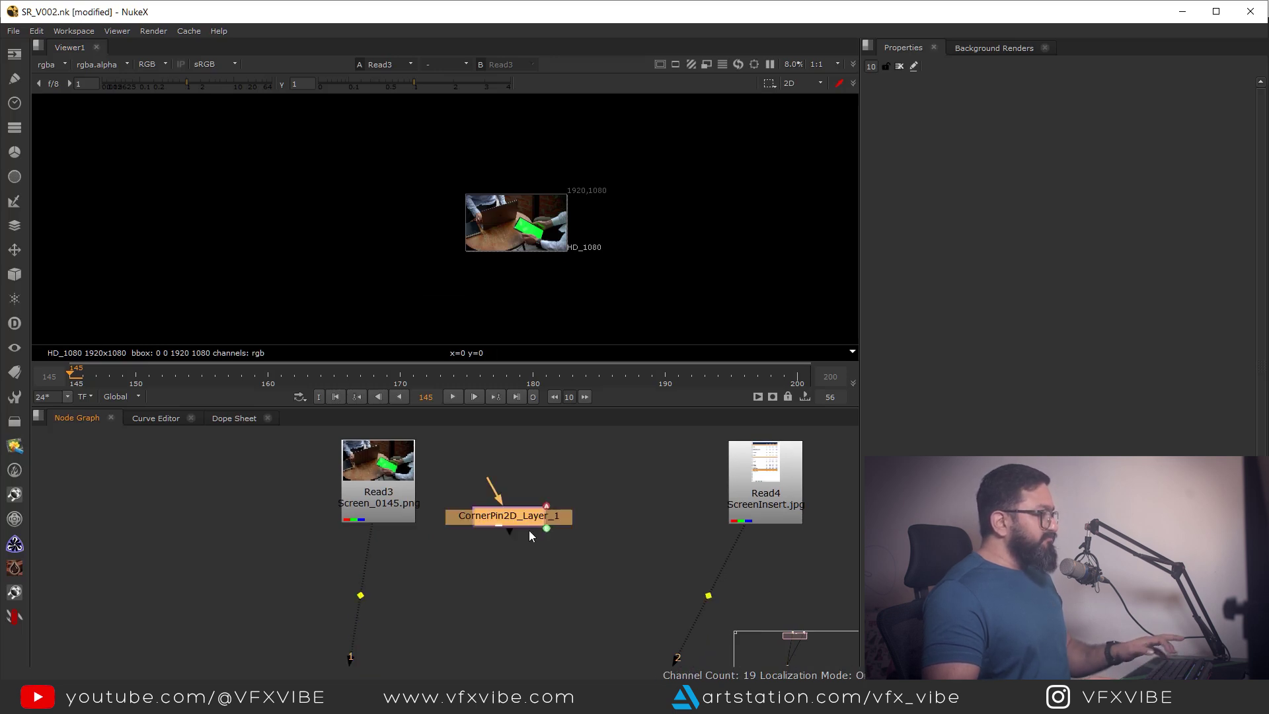
scroll(529, 530, up, 5)
scroll(525, 540, down, 3)
drag(529, 542, 653, 571)
scroll(426, 502, down, 2)
middle_drag(508, 497, 471, 450)
middle_drag(468, 555, 529, 627)
click(529, 628)
Add a Keylight node below Read3, connect the tablet footage to its source, and align the two nodes
scroll(532, 231, up, 8)
middle_drag(516, 211, 496, 249)
scroll(495, 246, up, 2)
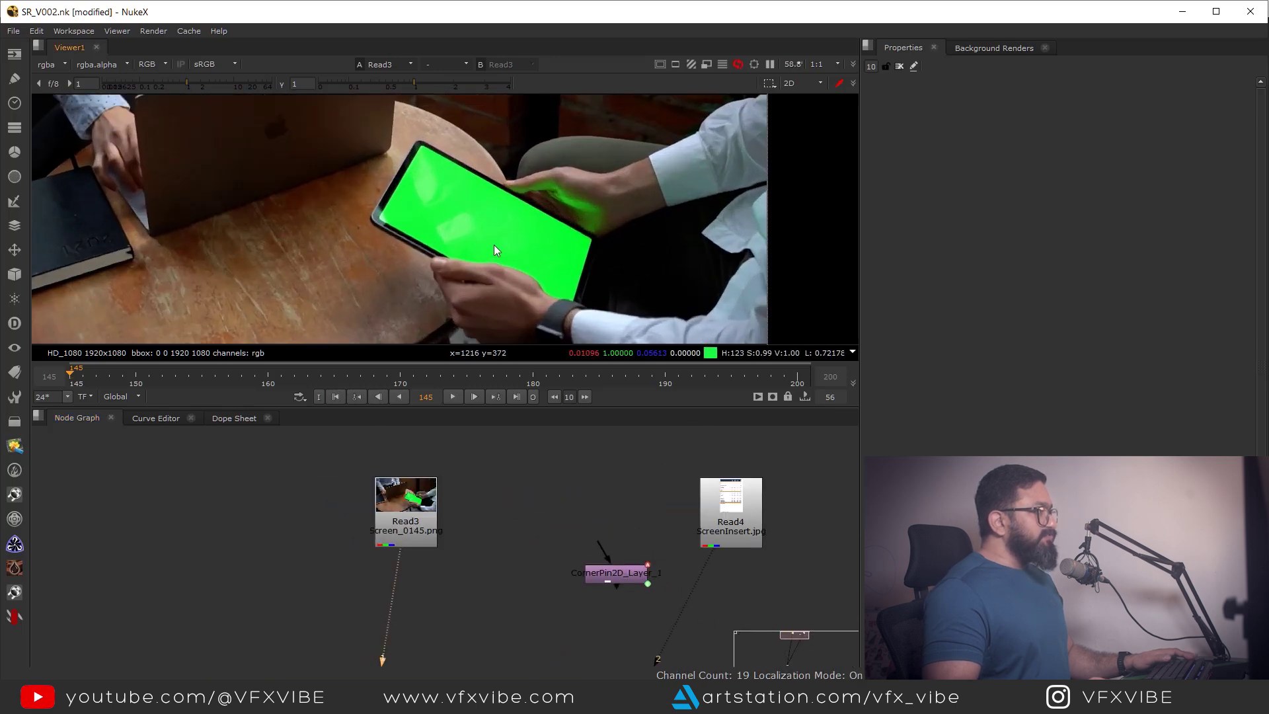
drag(493, 207, 525, 240)
middle_drag(527, 546, 545, 527)
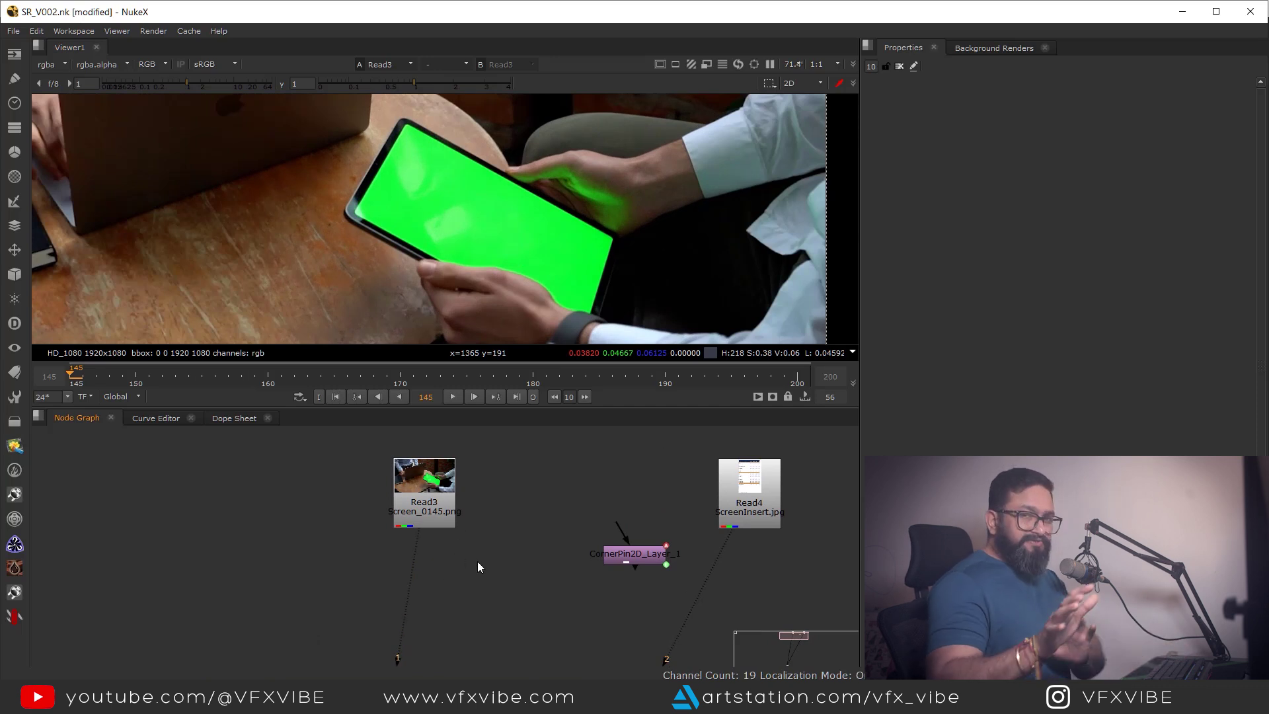
middle_drag(473, 617, 461, 581)
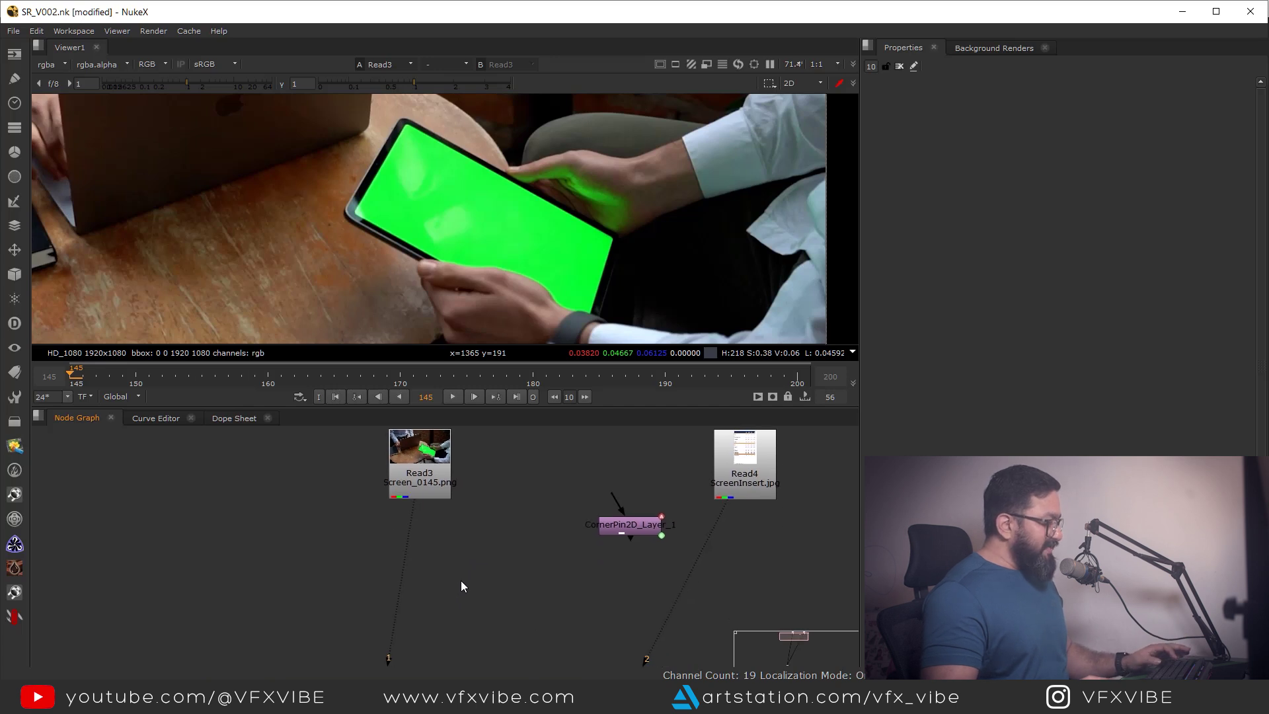
key(Tab)
text(key)
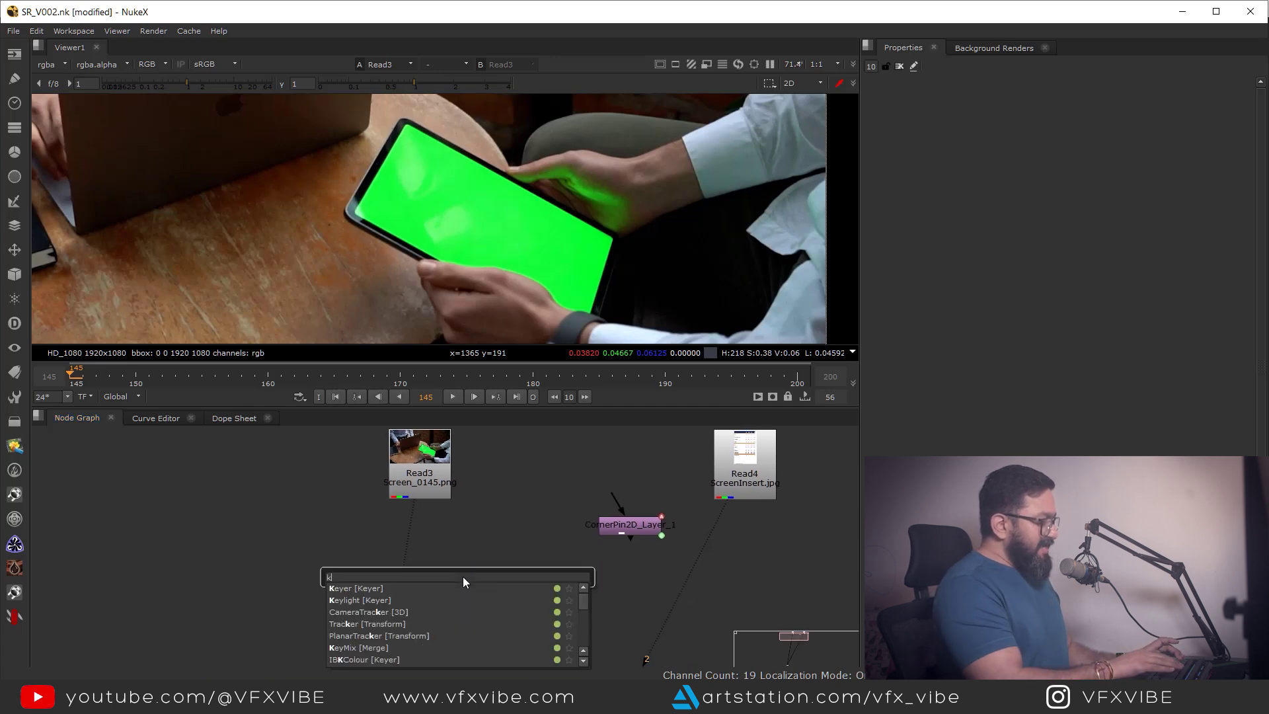
click(377, 600)
drag(416, 606, 414, 616)
drag(420, 481, 415, 481)
click(420, 612)
drag(424, 614, 424, 610)
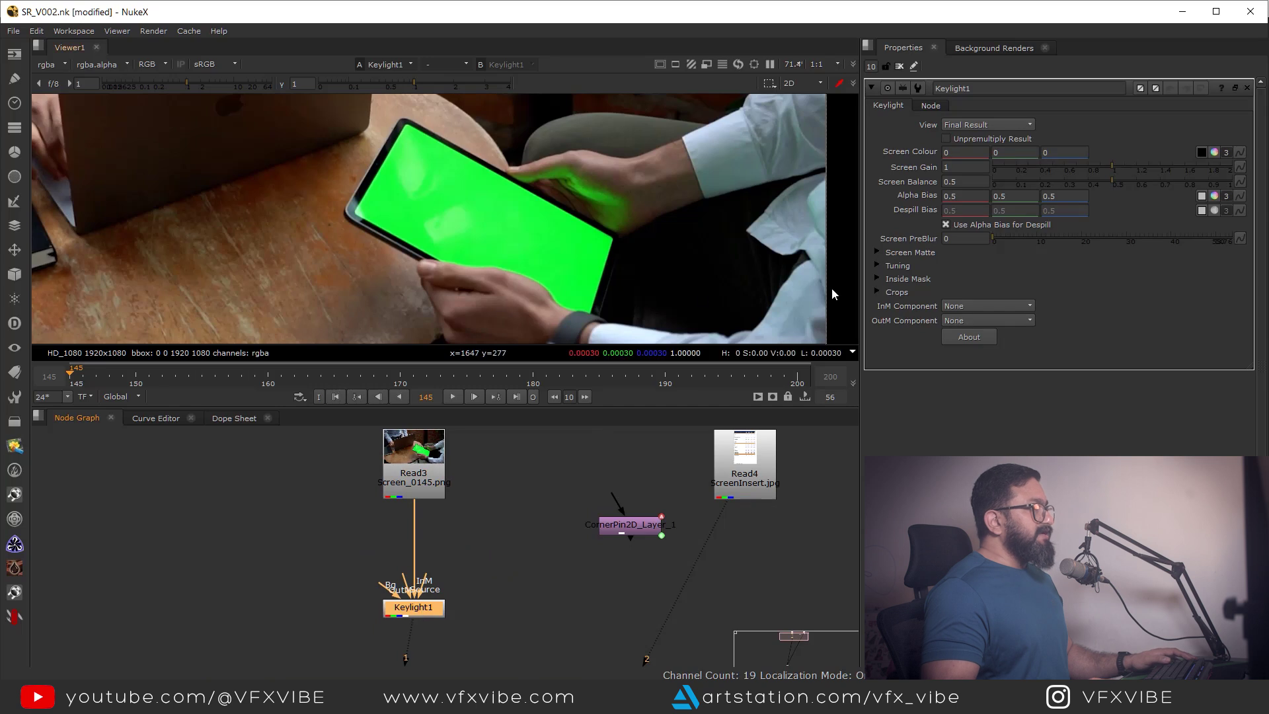
Sample Keylight1's Screen Colour from the green area in the middle of the tablet screen
click(1201, 154)
scroll(490, 245, up, 4)
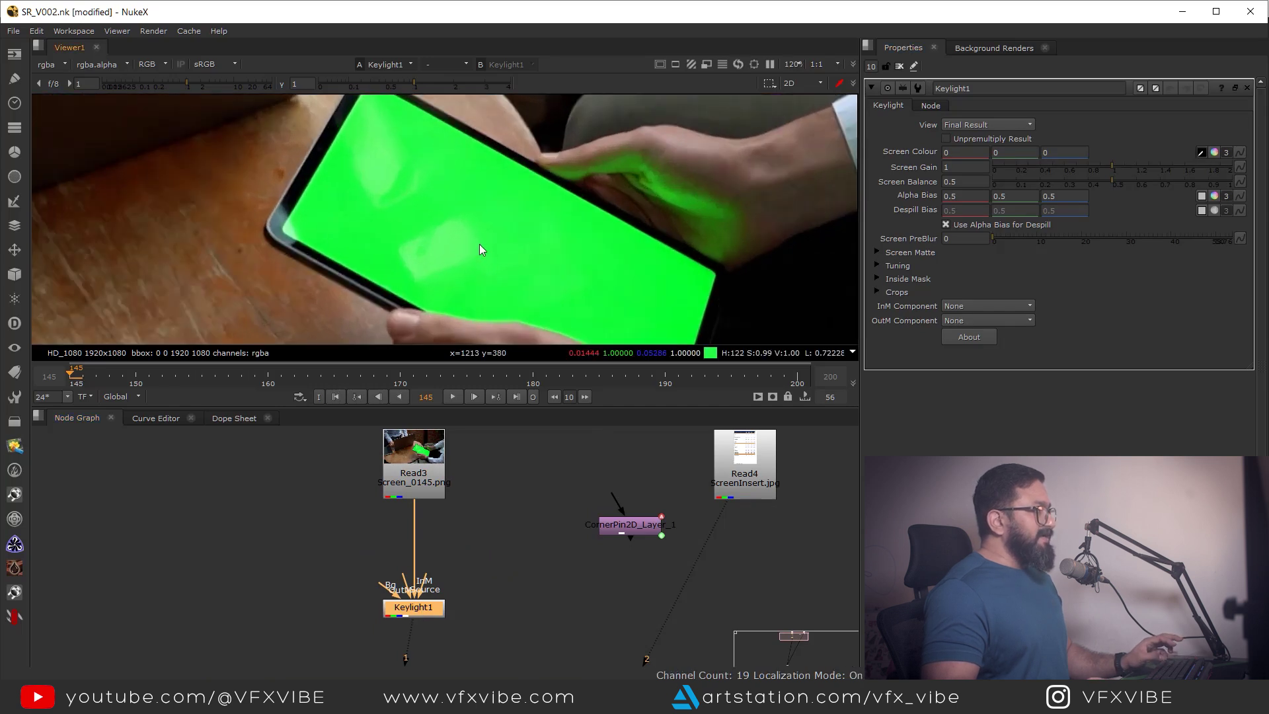
ctrl+shift+drag(471, 197, 501, 228)
middle_drag(518, 273, 538, 265)
scroll(538, 264, down, 7)
Display the alpha channel and lower the viewer gamma to 0.15 to examine the key for grey areas
key(a)
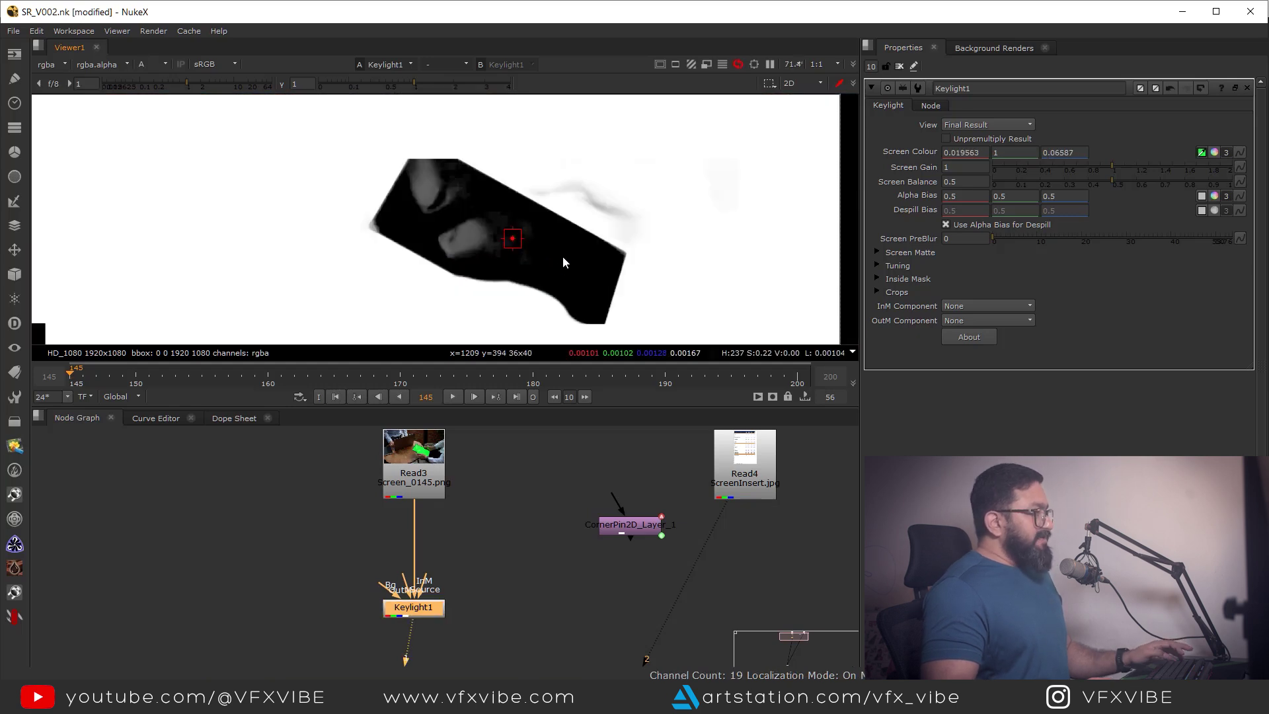
scroll(539, 264, down, 1)
drag(412, 84, 357, 84)
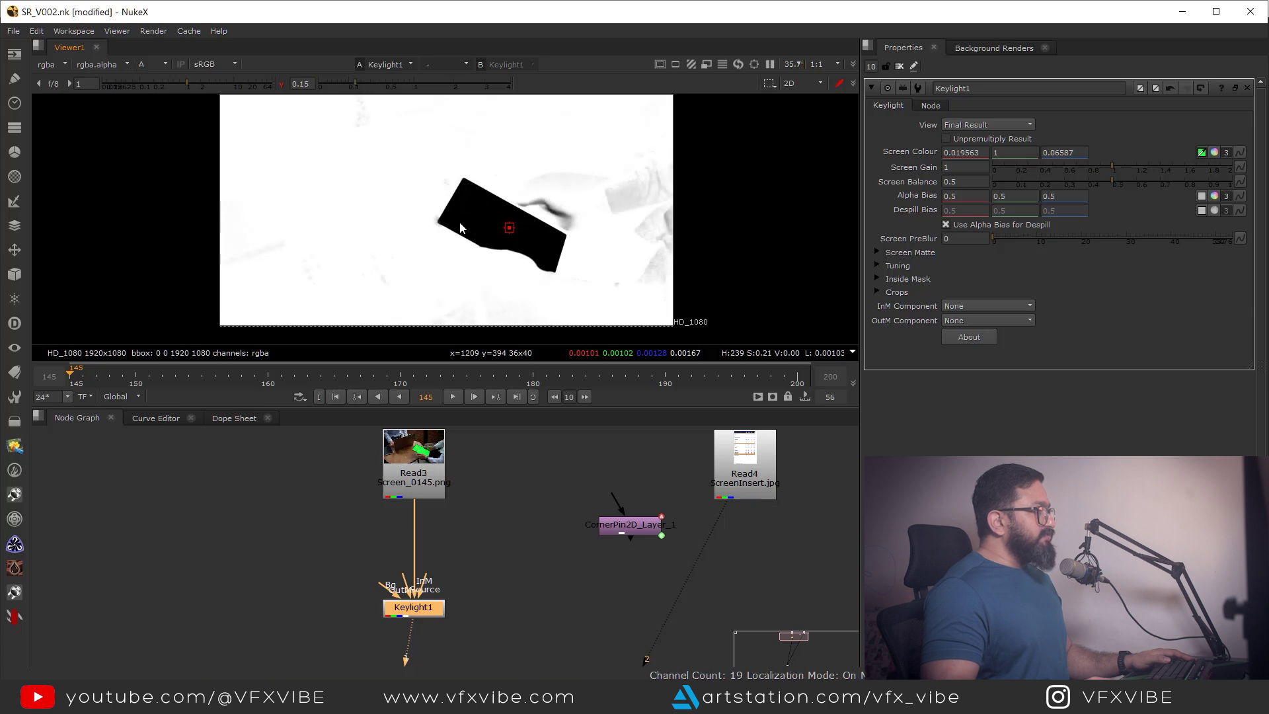
middle_drag(382, 140, 372, 184)
middle_drag(571, 260, 545, 212)
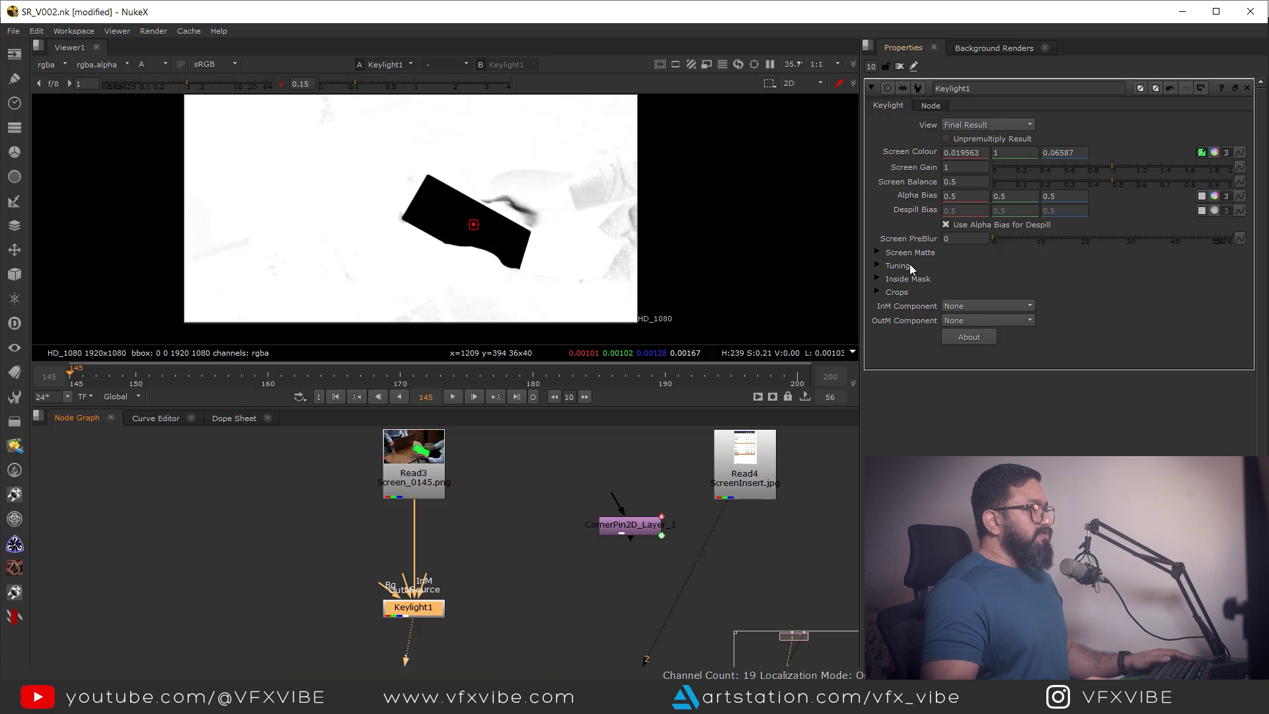
Lower Keylight1's Screen Matte Clip White to 0.49, and check the keyed edges in colour with viewer gamma reset to 1
click(884, 251)
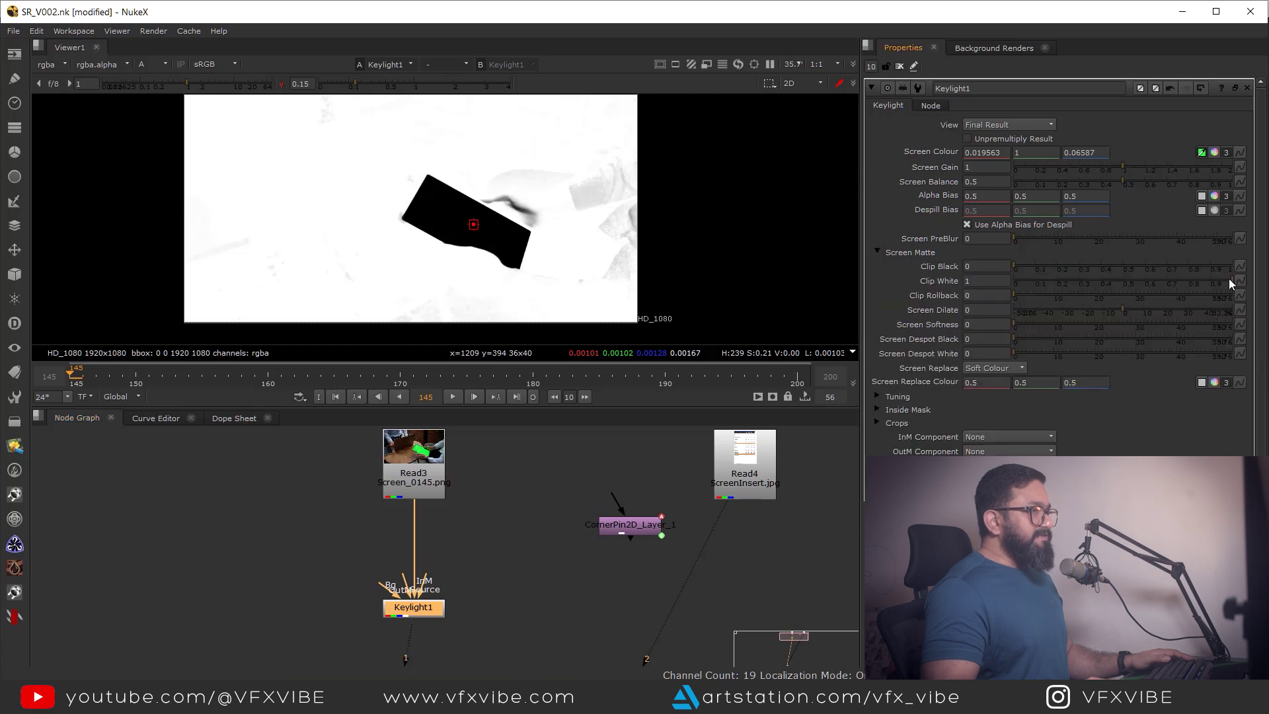
drag(1228, 278, 1121, 280)
key(a)
scroll(527, 258, up, 5)
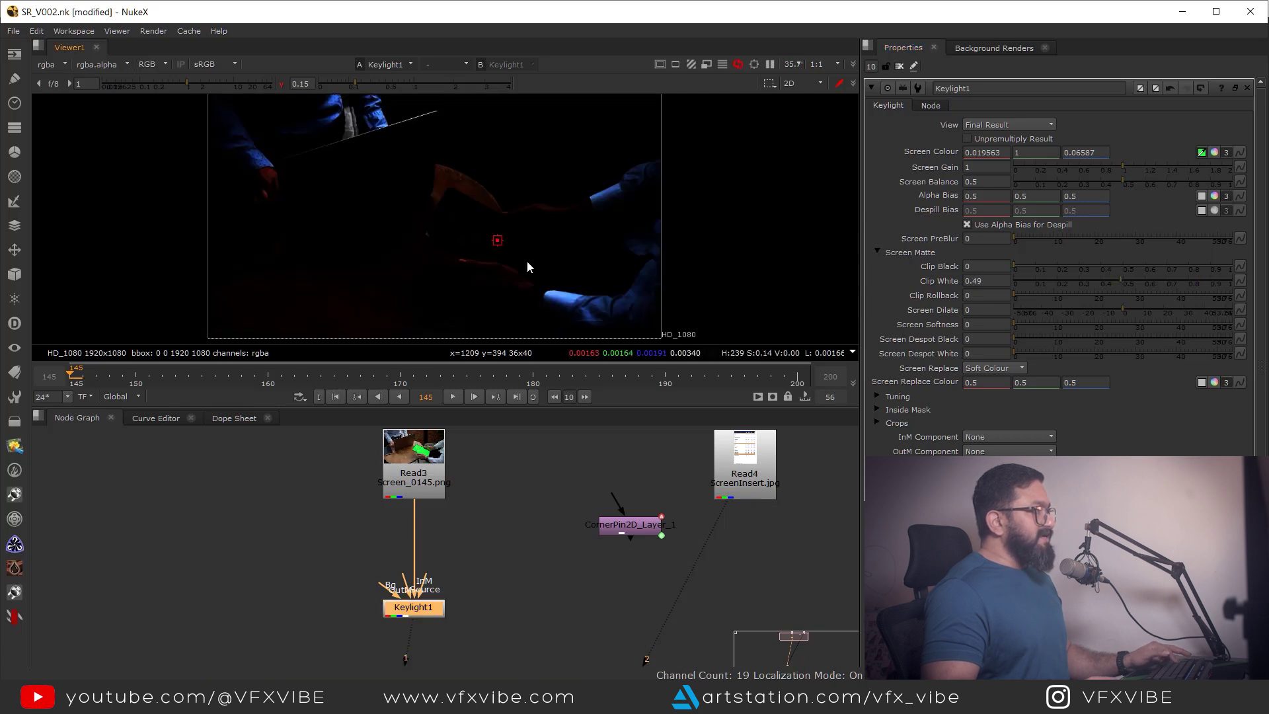
click(416, 85)
scroll(497, 221, up, 5)
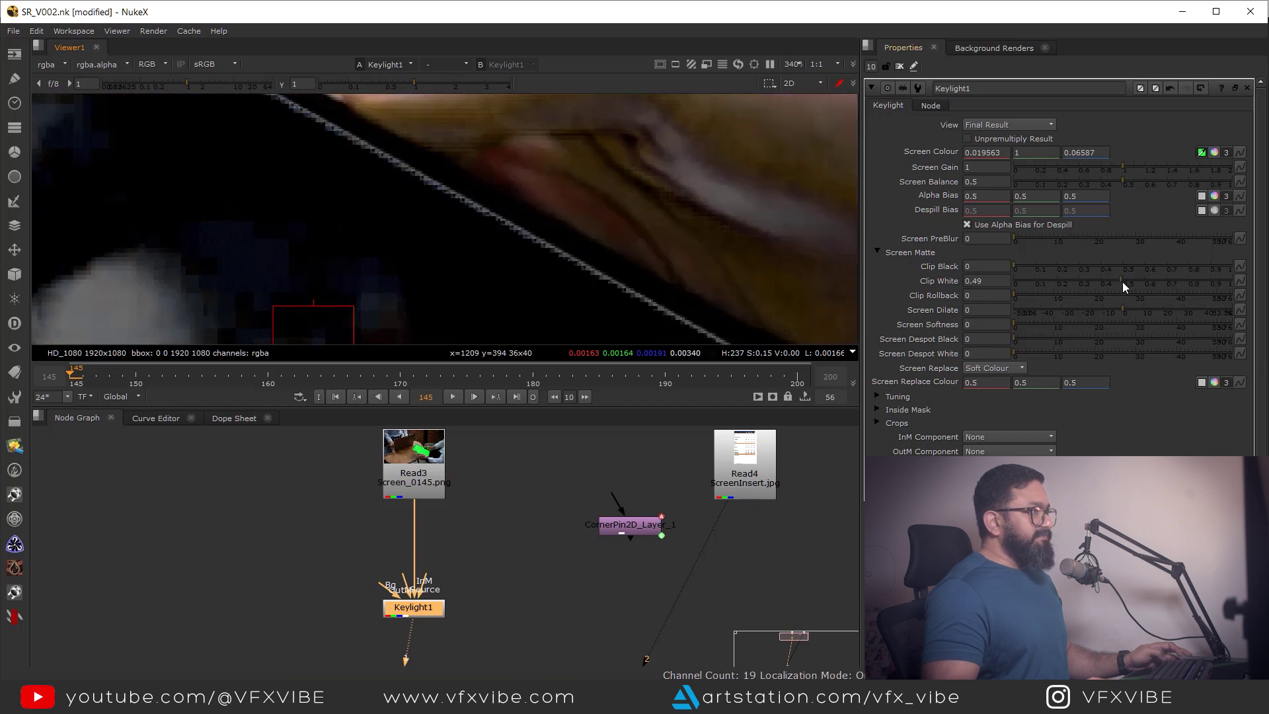
Raise Keylight1's Clip White to about 0.8, checking the matte at a viewer gamma of 0.34 and in colour
drag(1123, 281, 1161, 284)
key(a)
scroll(685, 279, down, 5)
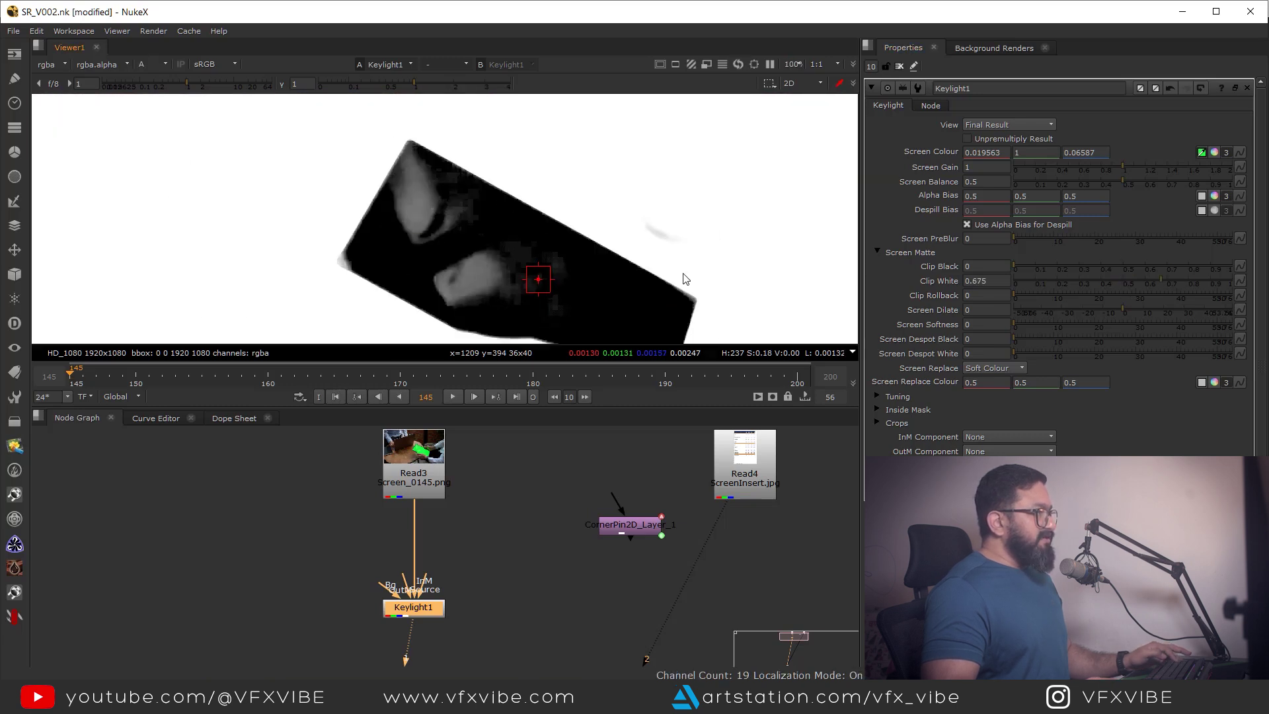
scroll(441, 223, down, 3)
drag(404, 85, 374, 85)
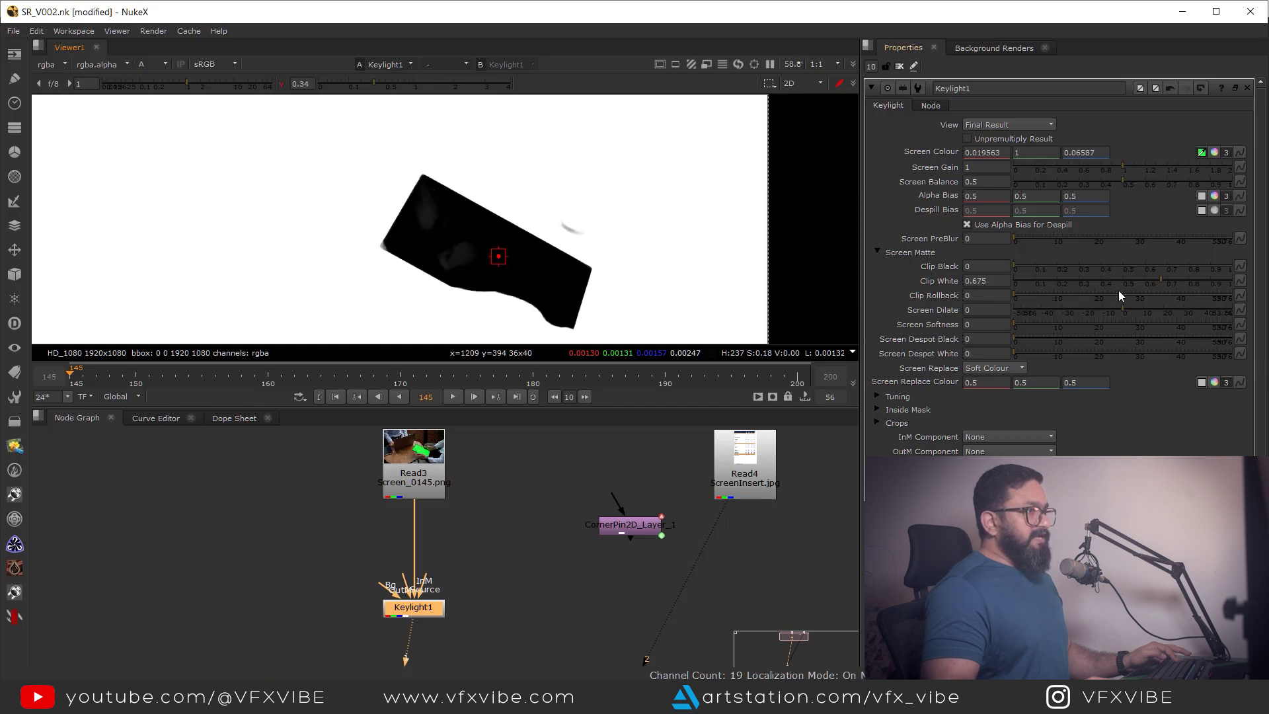
drag(1161, 281, 1190, 290)
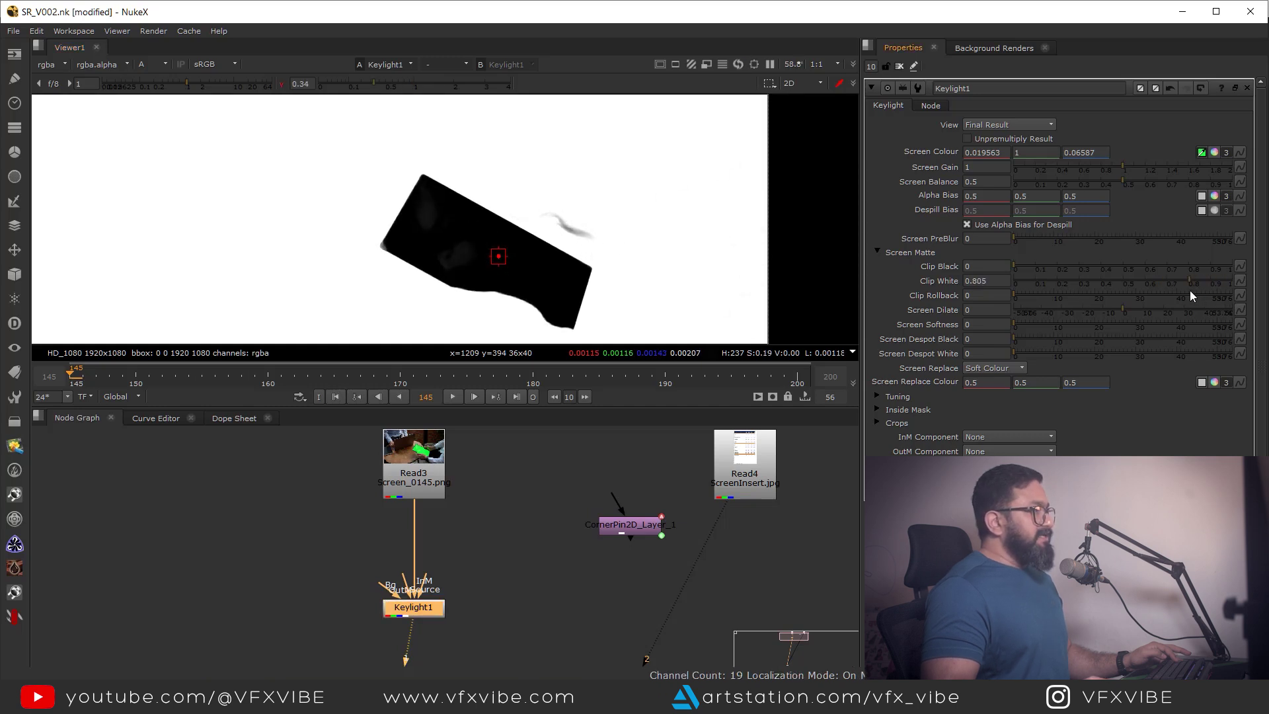
scroll(529, 276, up, 5)
ctrl+shift+drag(444, 130, 608, 226)
scroll(618, 251, down, 5)
key(a)
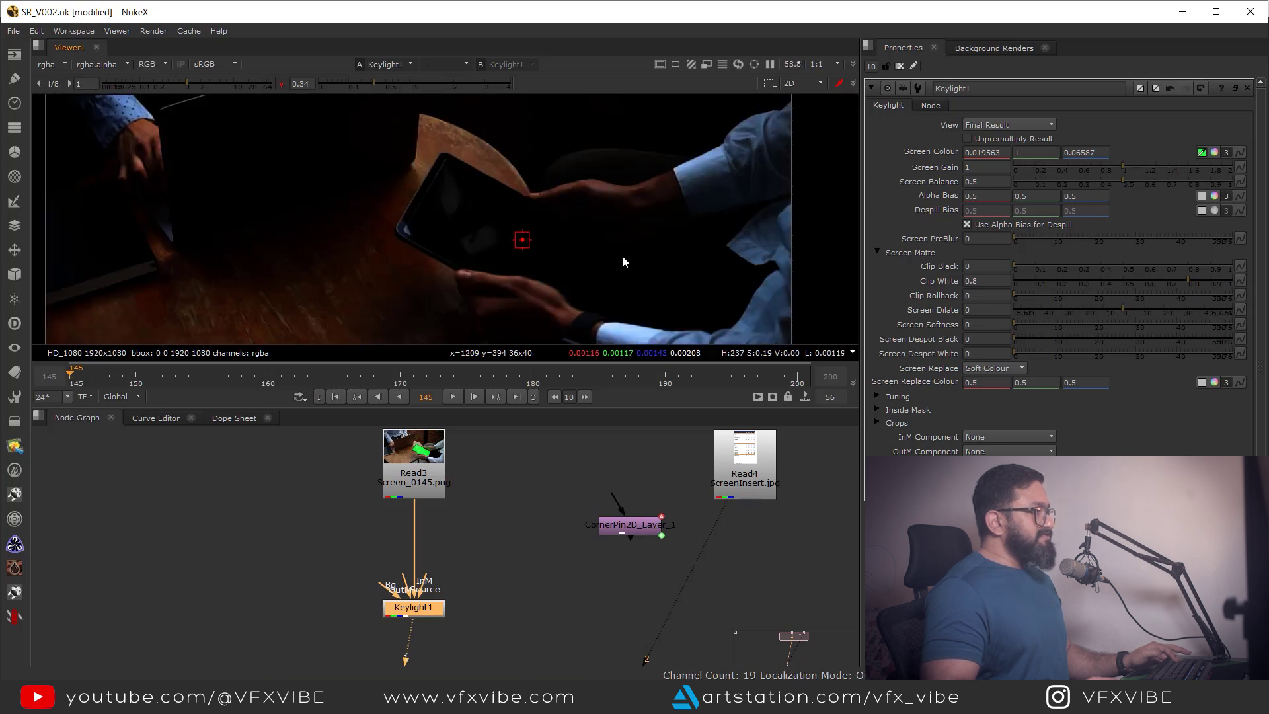
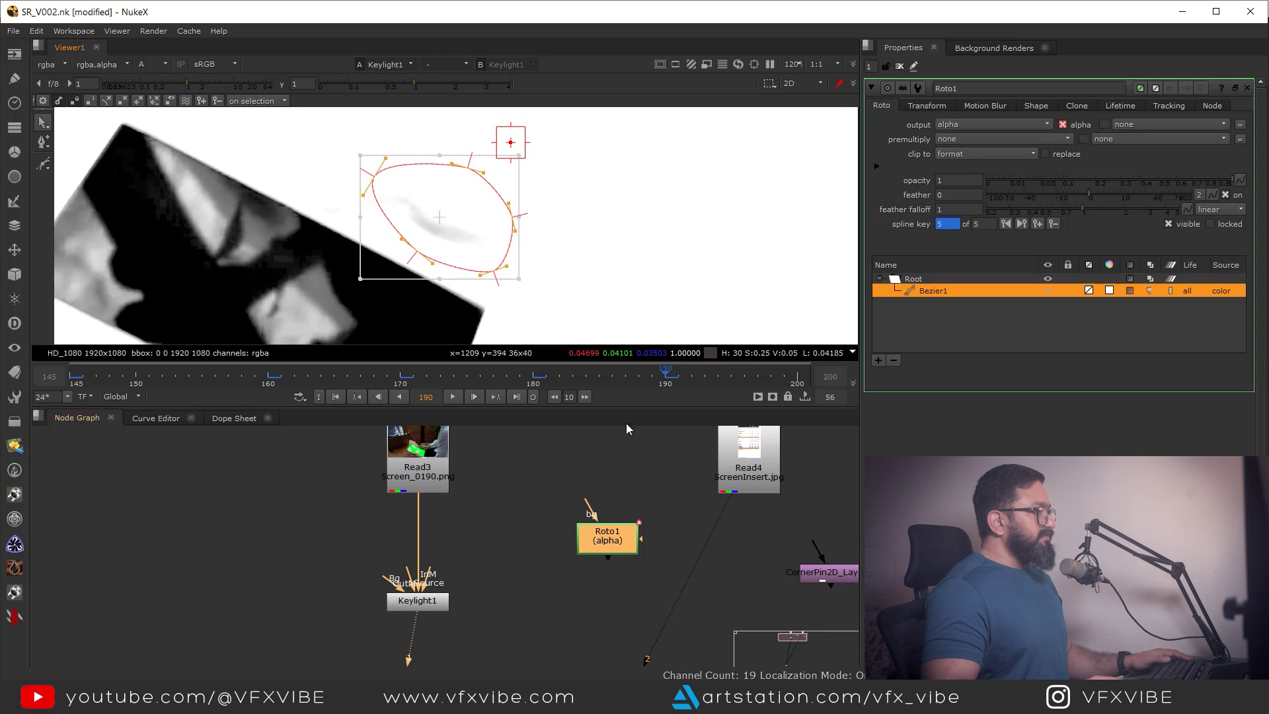
At frame 200, reposition the Roto1 Bezier over the grey patch beside the tablet and reshape its left end along the screen edge
click(516, 397)
drag(524, 195, 444, 235)
scroll(330, 228, up, 6)
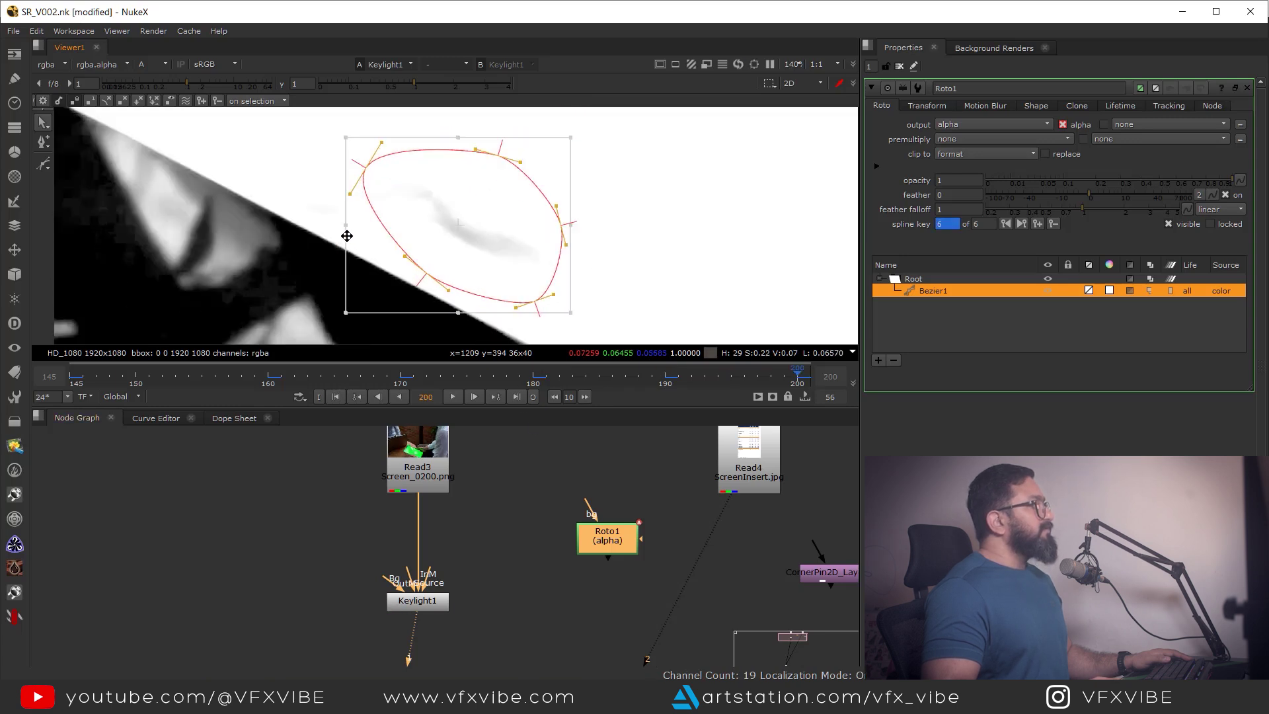
scroll(291, 221, down, 6)
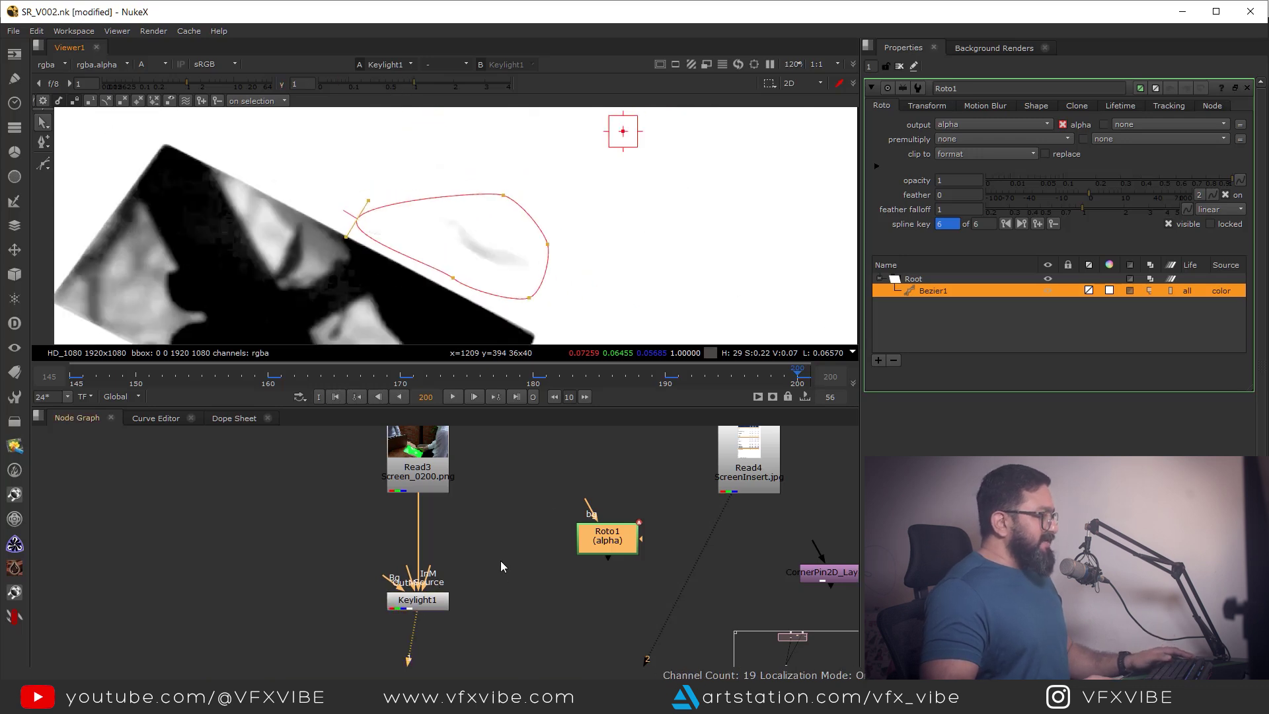
Add a ChannelMerge node below Keylight1 and align it under the keyer
middle_drag(501, 562, 519, 478)
click(521, 572)
key(Tab)
text(chane)
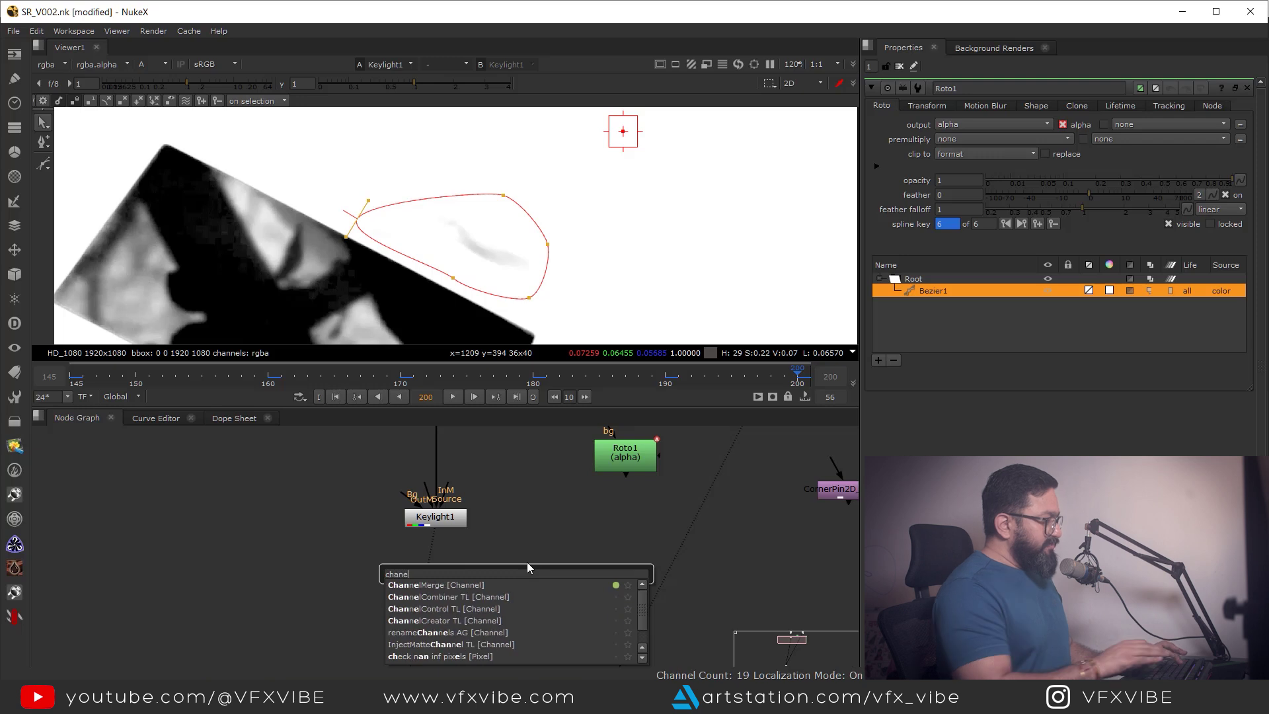
click(450, 584)
drag(427, 585, 430, 626)
Move Roto1 to the left of Keylight1 and route its connection to ChannelMerge1's A input through a right-angled dot
drag(640, 461, 247, 532)
click(307, 603)
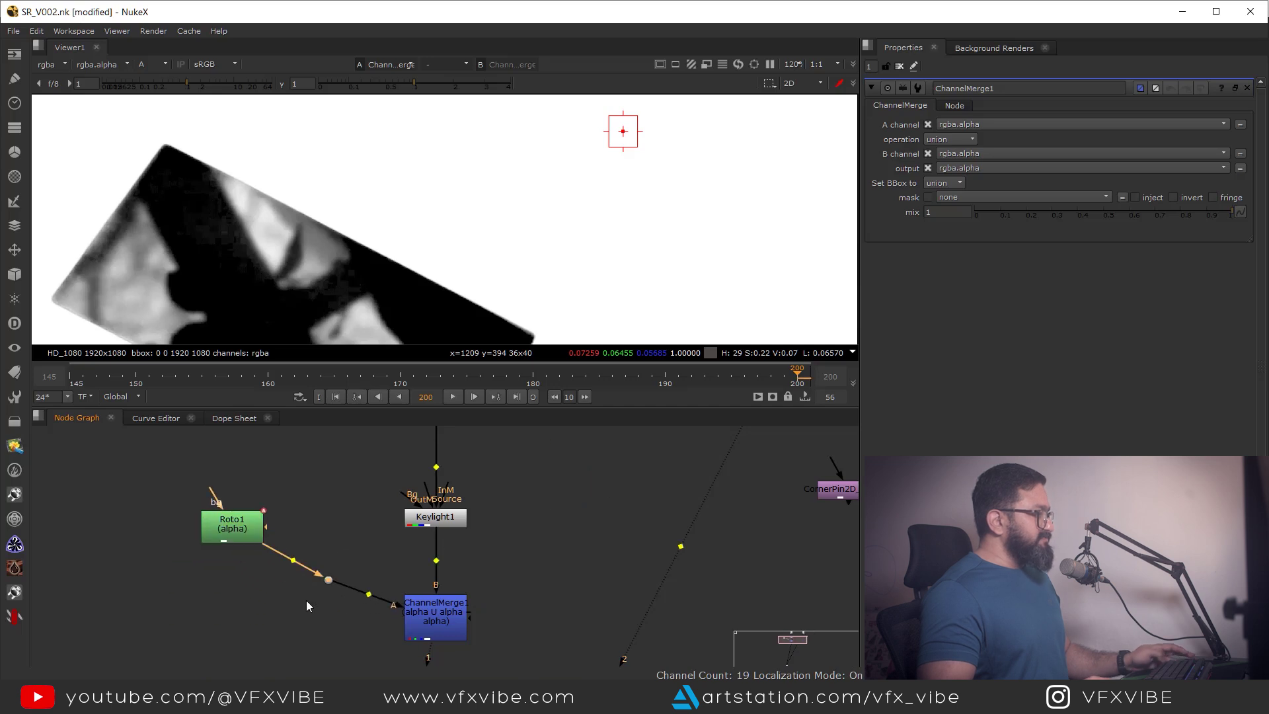
drag(231, 626, 231, 614)
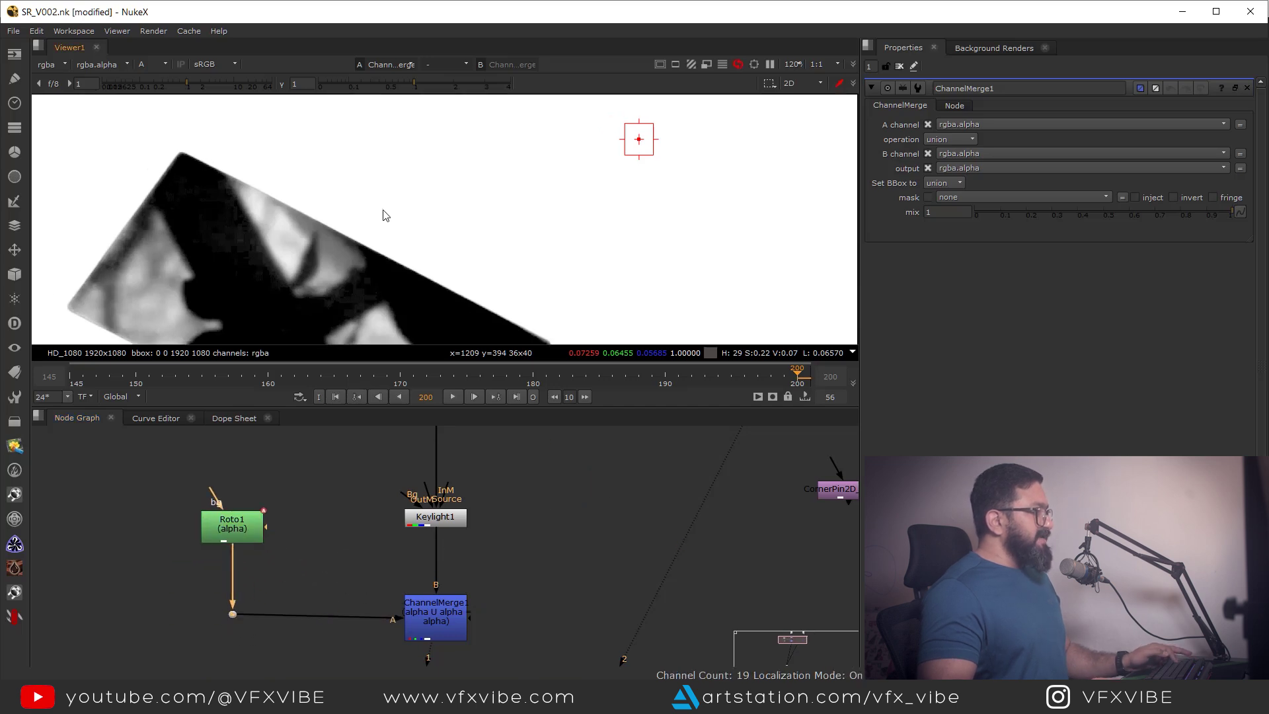
Examine the merged key in colour across the timeline and its alpha channel at frame 174
key(a)
key(f)
scroll(365, 264, up, 3)
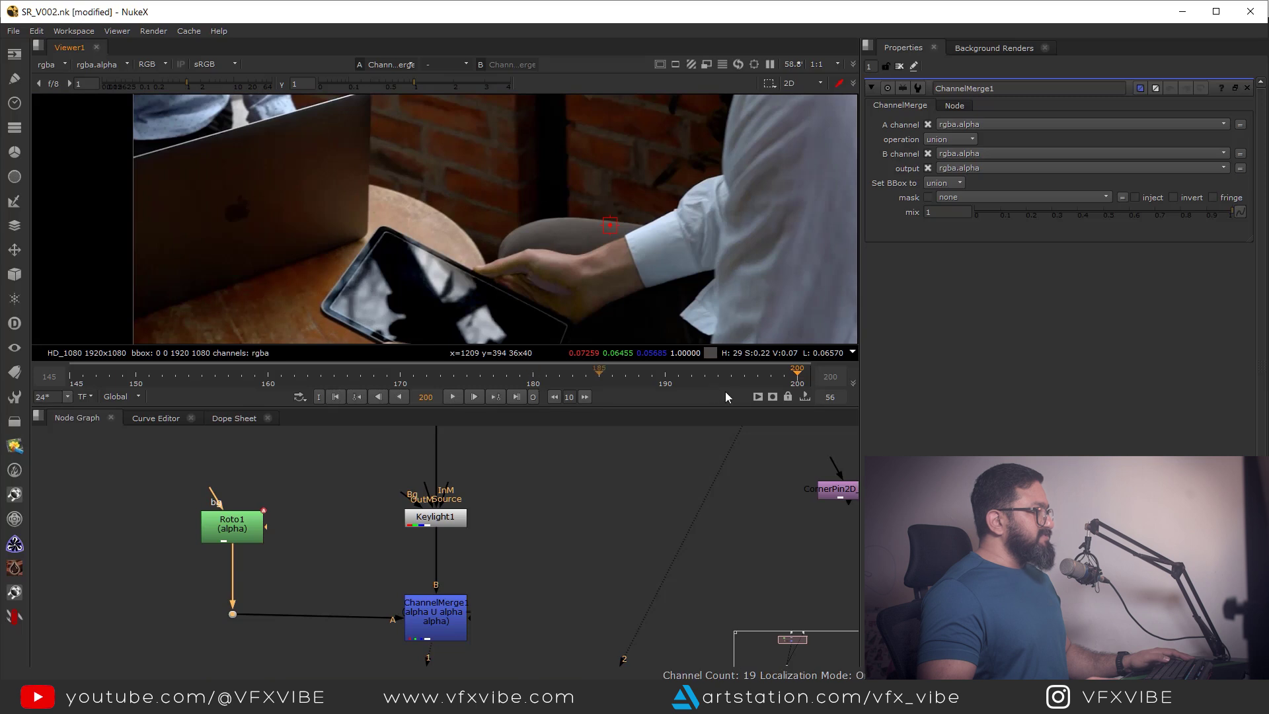
drag(765, 381, 454, 378)
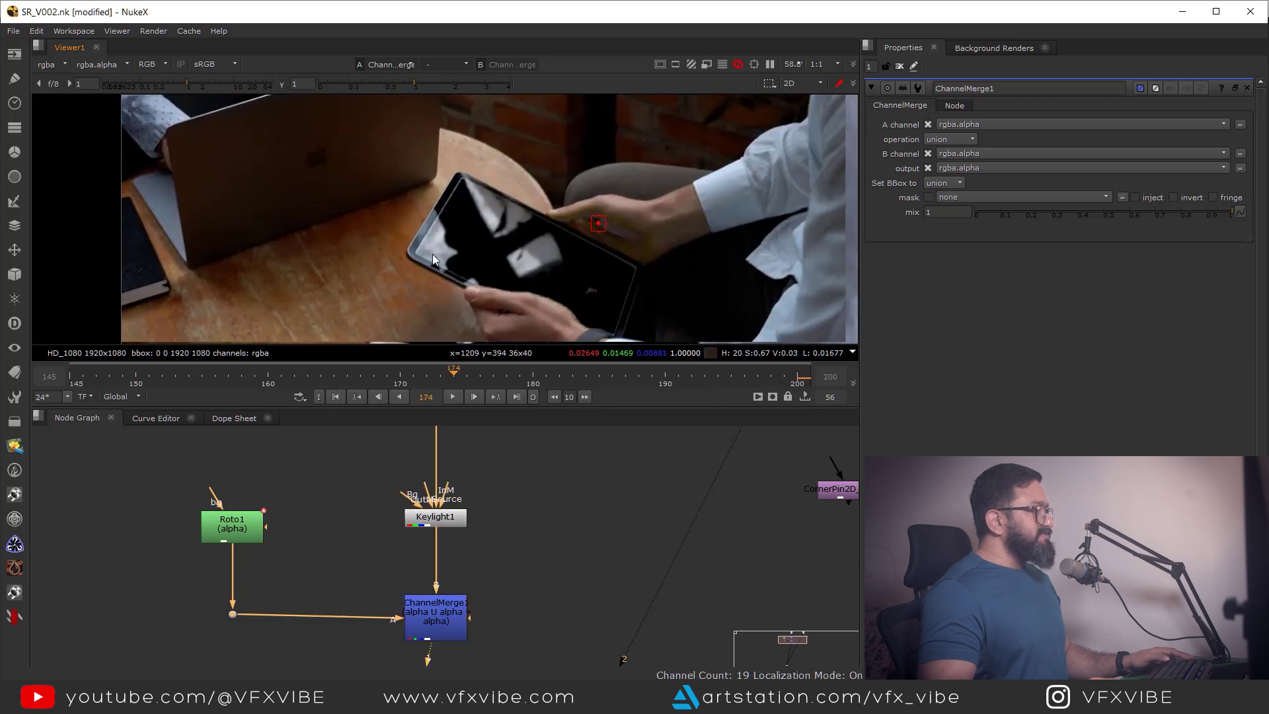
click(453, 630)
key(a)
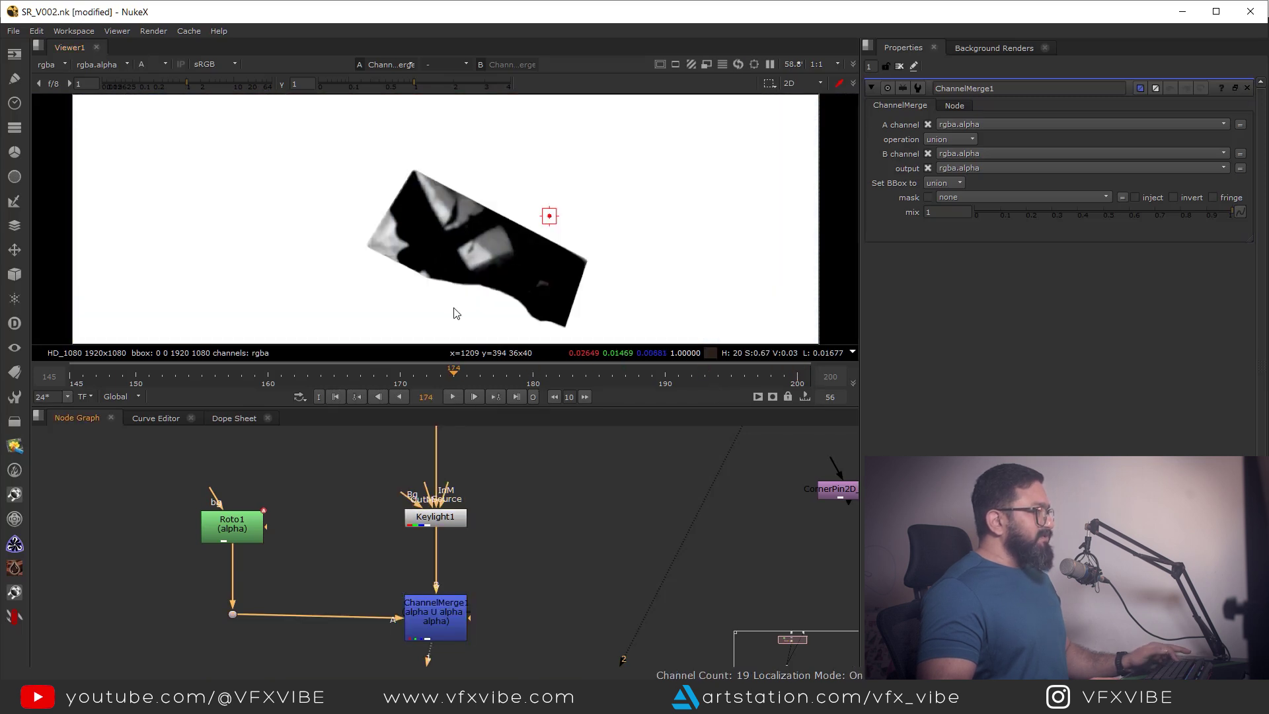
Set Keylight1's Clip Black to 0.155 to darken the tablet reflections in the matte, and check the result in colour
click(440, 522)
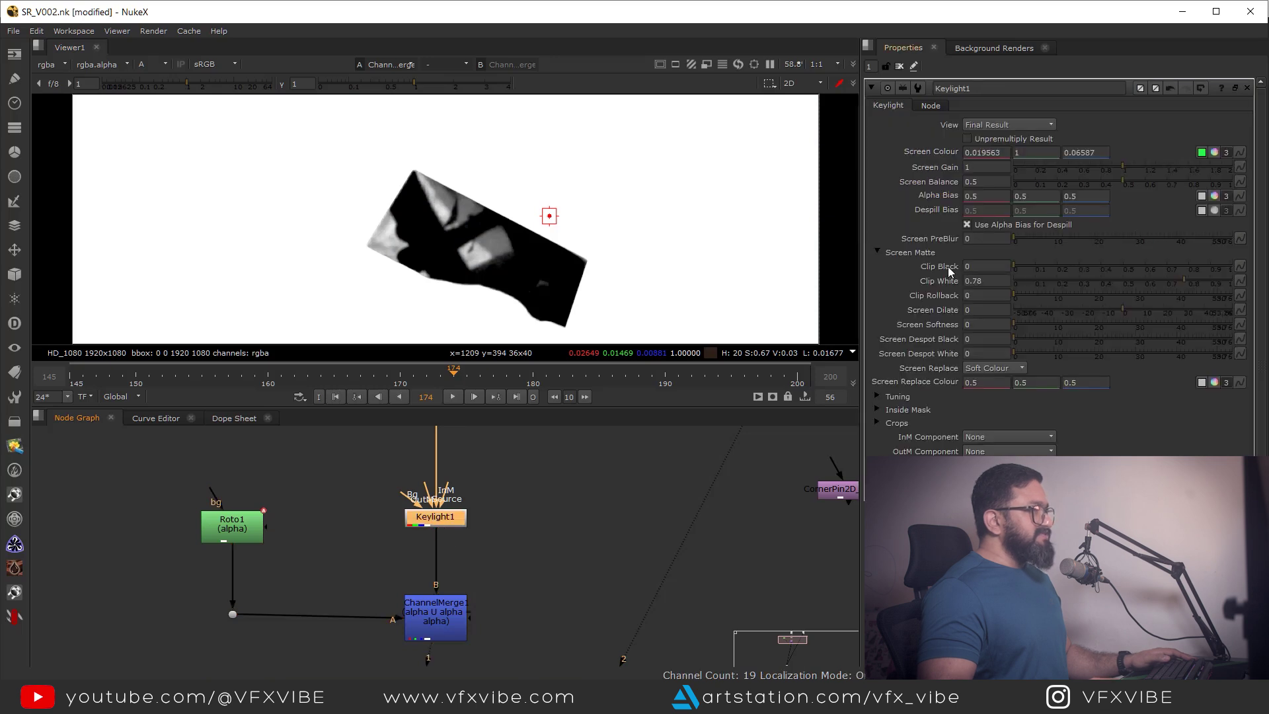
drag(1016, 264, 1049, 270)
scroll(533, 292, up, 4)
middle_drag(515, 531, 515, 509)
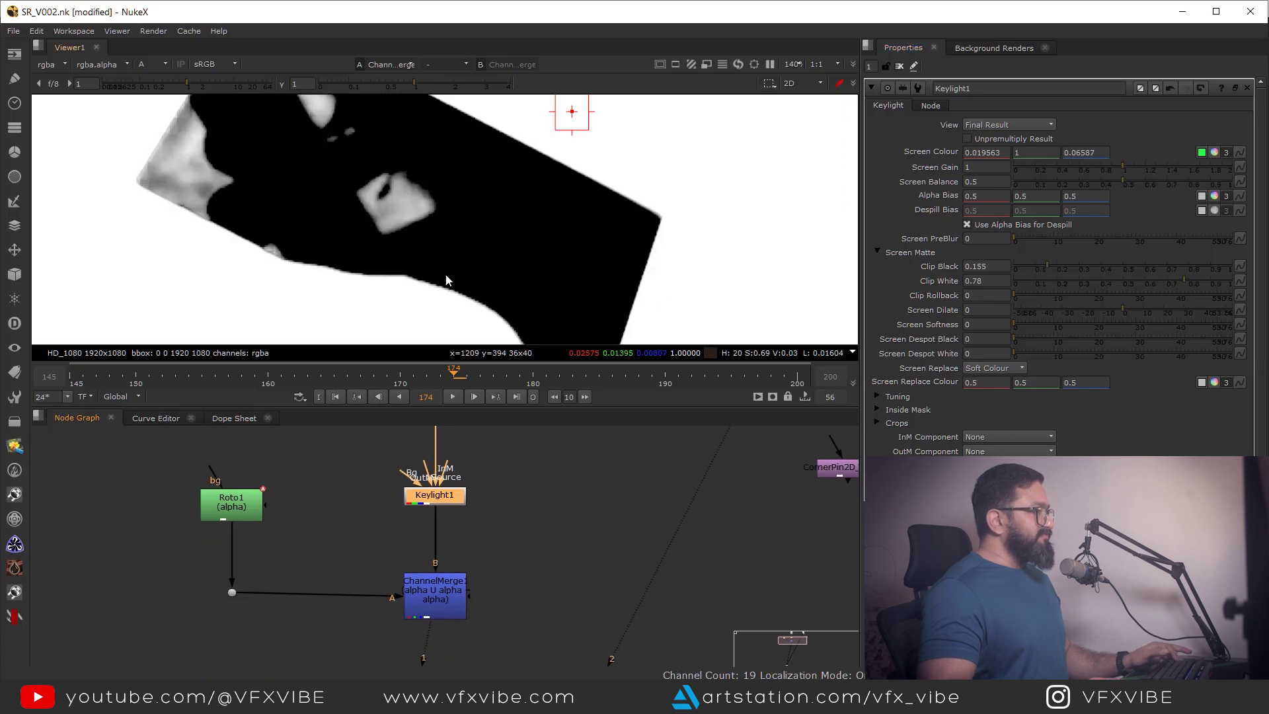
key(a)
key(f)
Insert a dot between Read3 and Keylight1 and connect a second dot to it as a side branch of the footage
middle_drag(427, 645, 392, 586)
double_click(407, 552)
scroll(456, 554, down, 4)
click(366, 533)
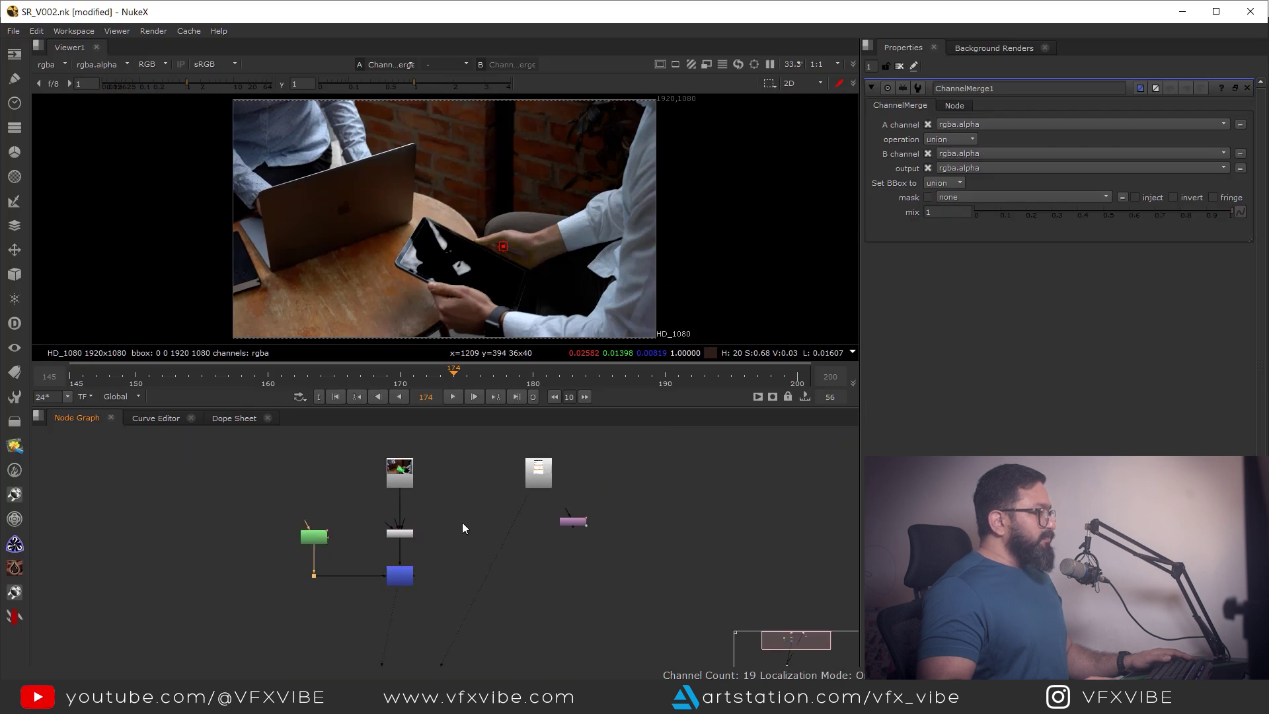
scroll(462, 522, up, 4)
ctrl+click(405, 501)
key(period)
drag(521, 468, 397, 488)
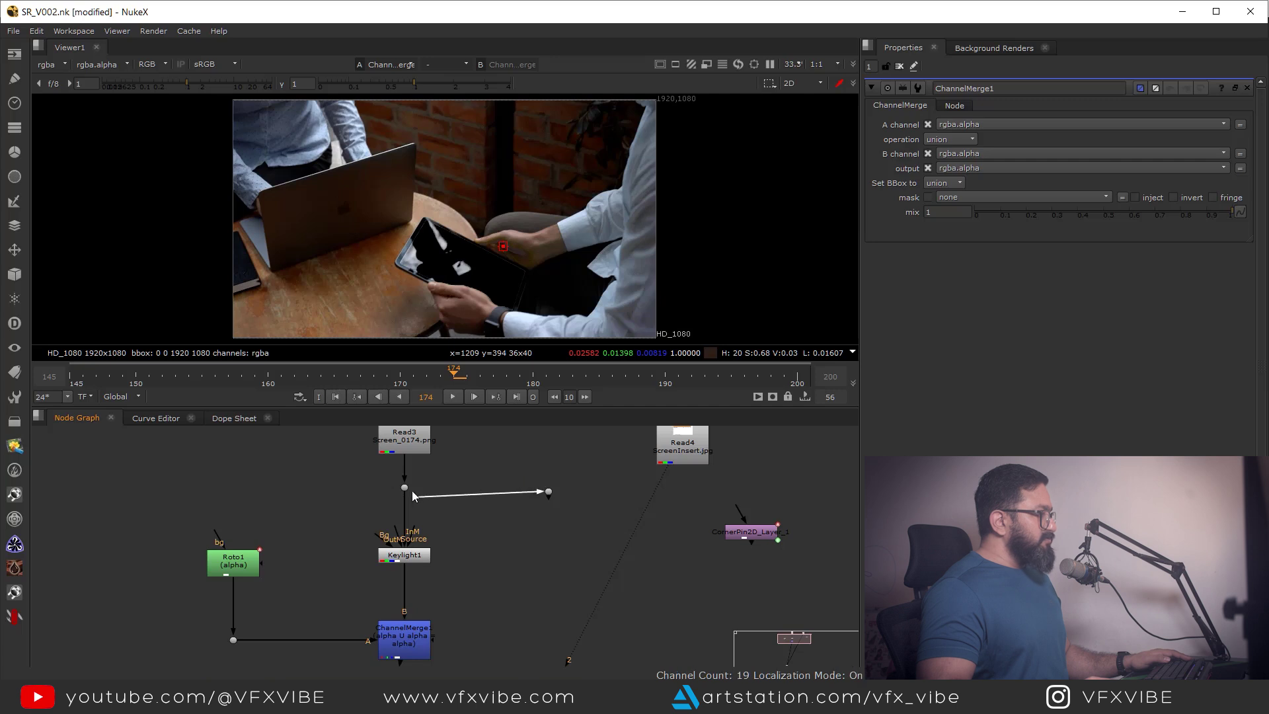
Add a Copy node fed by ChannelMerge1 and the footage's side dot, aligned below the dot and level with ChannelMerge1
drag(536, 500, 563, 493)
click(547, 556)
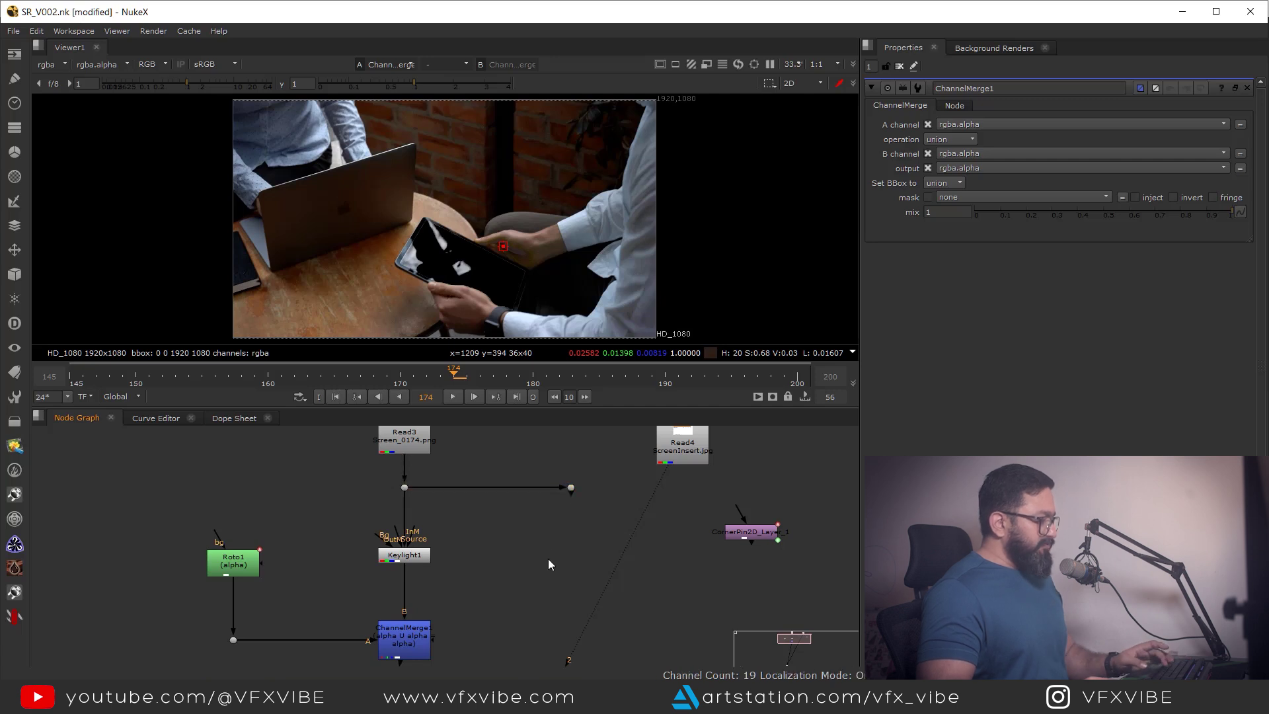
key(k)
scroll(566, 567, down, 3)
middle_drag(570, 572, 567, 519)
drag(562, 518, 572, 466)
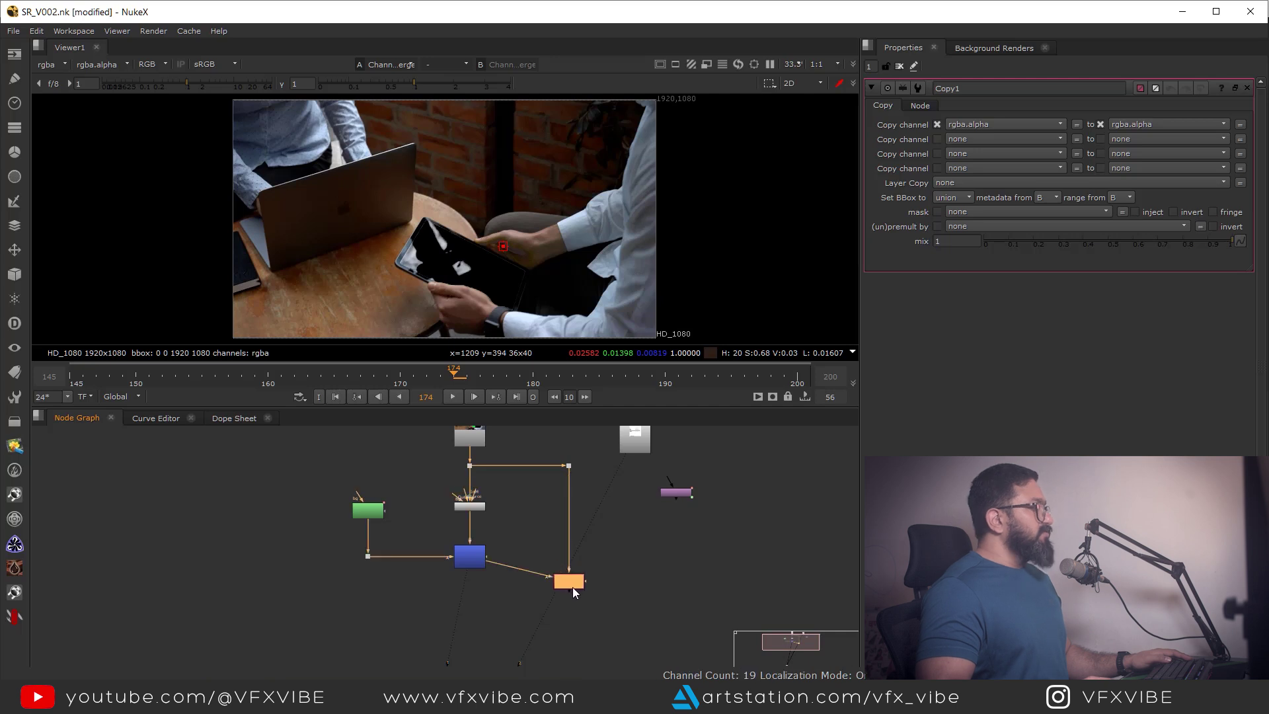
drag(573, 587, 565, 560)
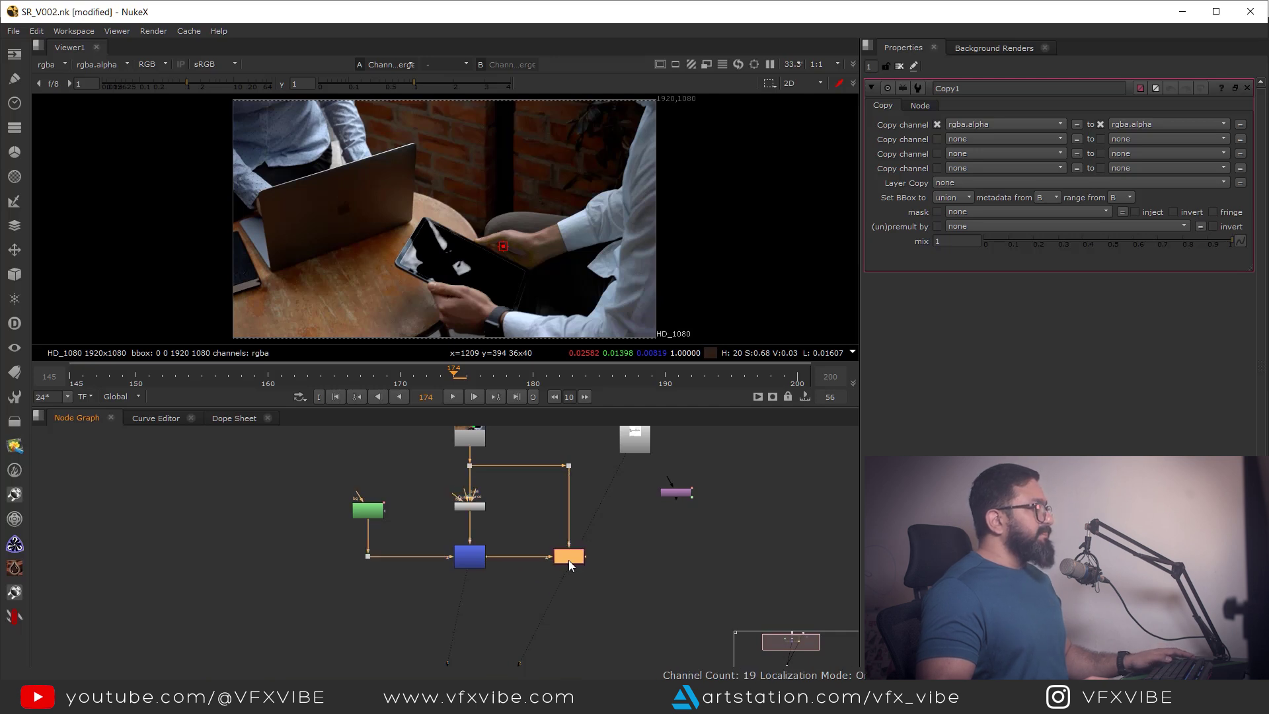
Check Copy1's alpha, add a Premult node below Copy1, and inspect its colour result up close around the tablet and hand
key(1)
key(a)
middle_drag(579, 641, 564, 598)
click(565, 588)
key(Tab)
text(premult)
key(Return)
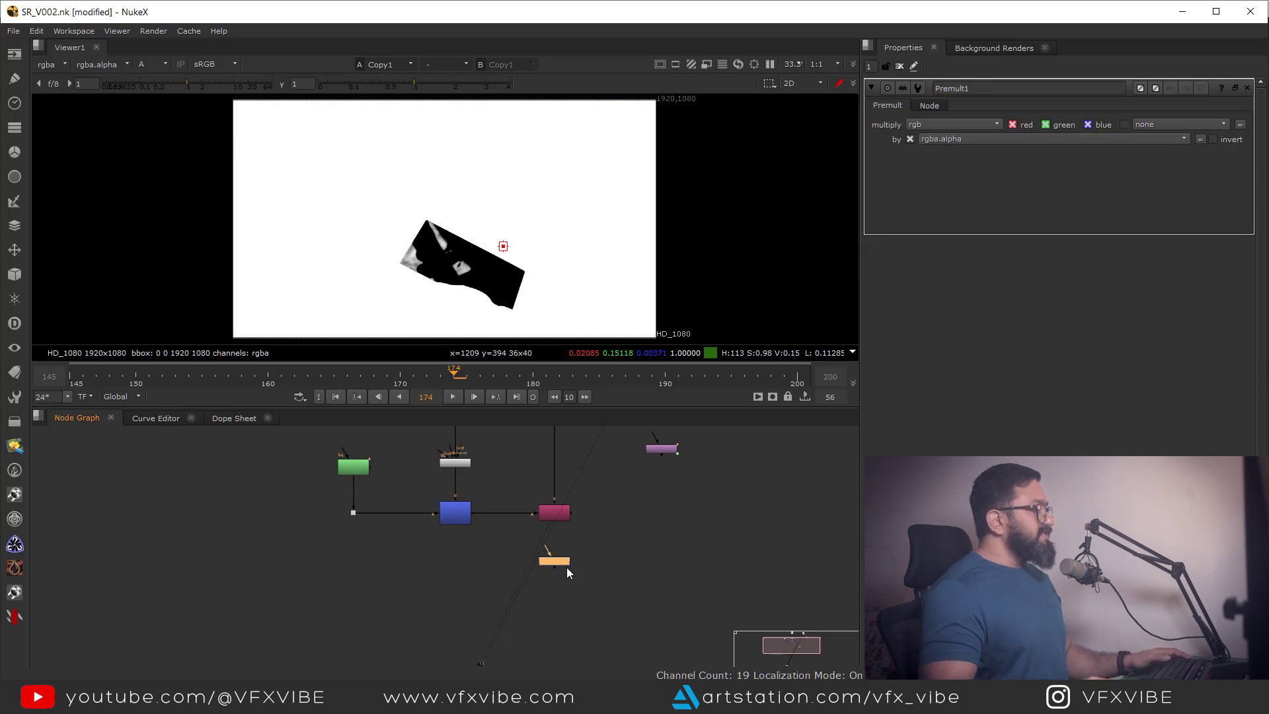
drag(565, 571, 556, 571)
key(1)
click(570, 563)
key(a)
scroll(511, 266, up, 7)
scroll(579, 254, up, 2)
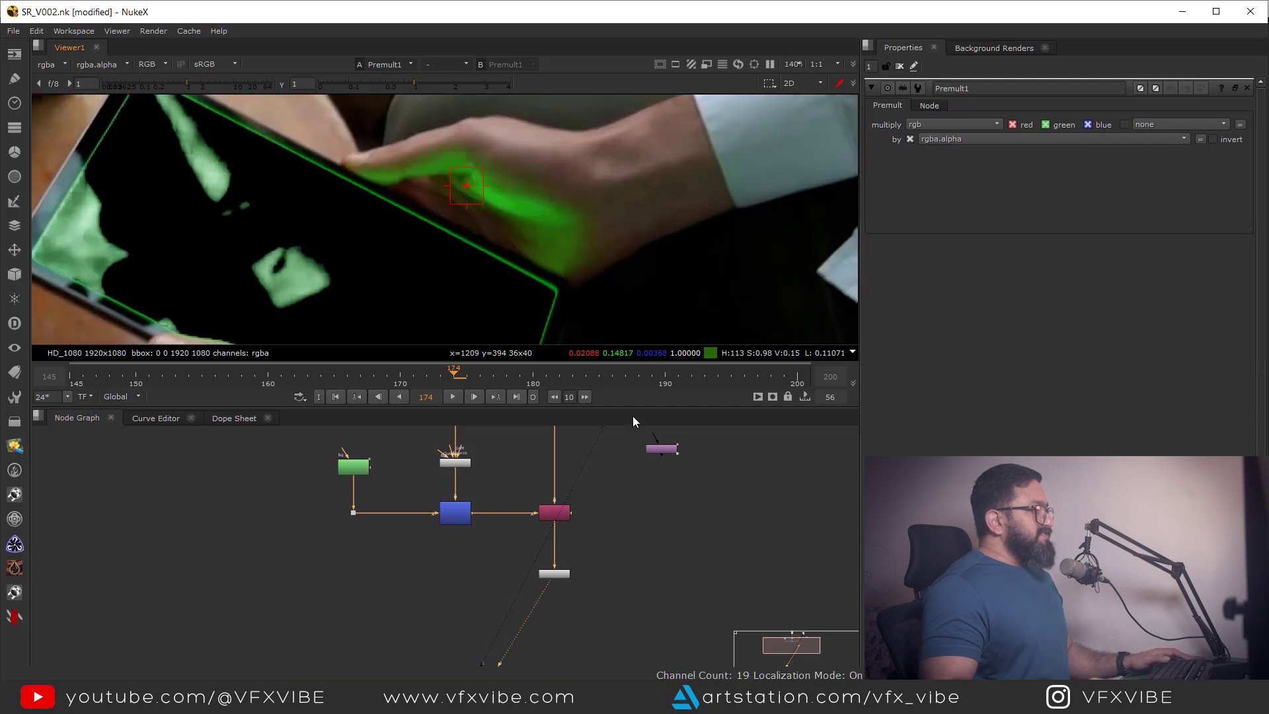
Insert a second Keylight between the side dot and Copy1 with Screen Colour 0, 1, 0, and compare its output with Premult1's
scroll(561, 558, up, 5)
key(Tab)
text(key)
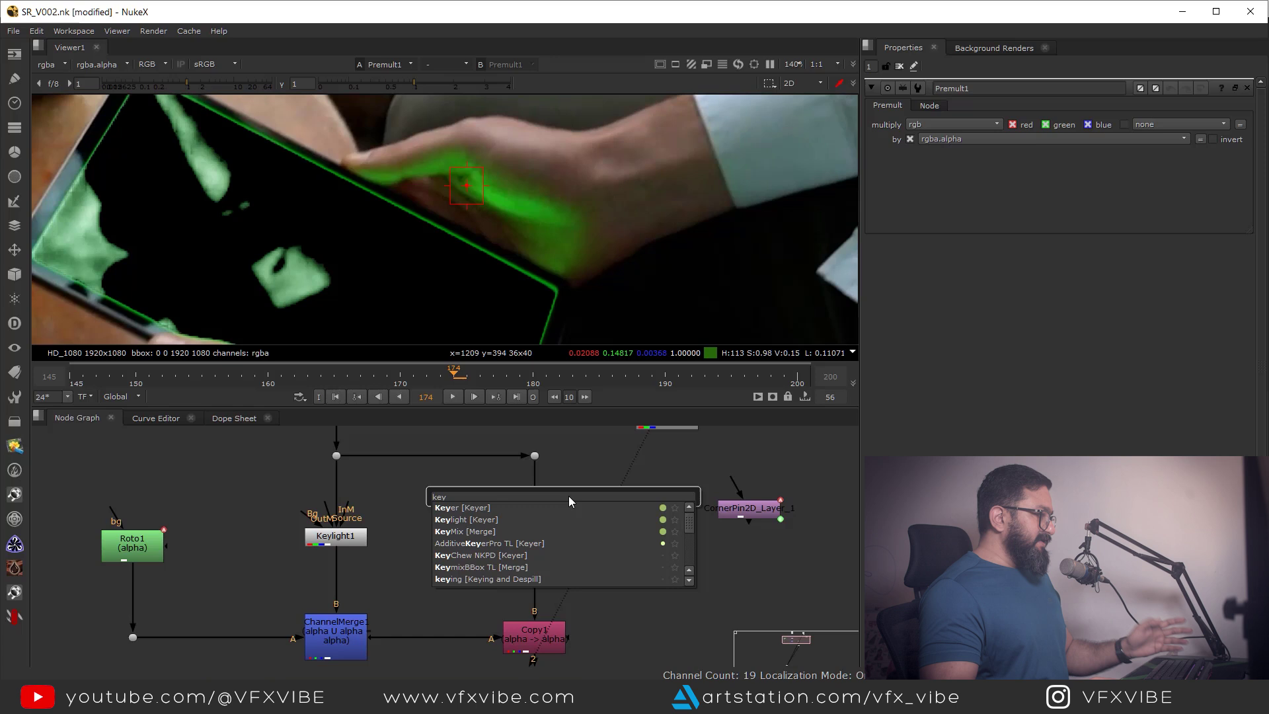
click(468, 519)
drag(569, 494, 538, 522)
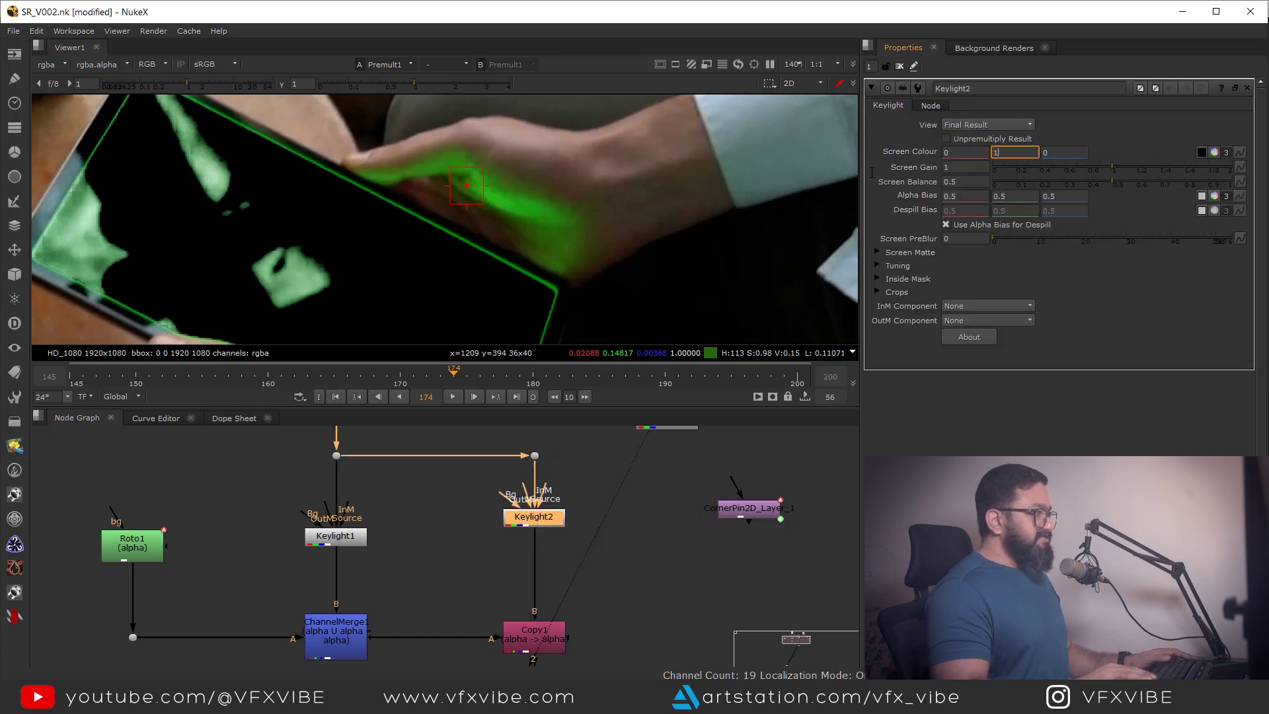
text(1)
key(Return)
scroll(661, 248, down, 5)
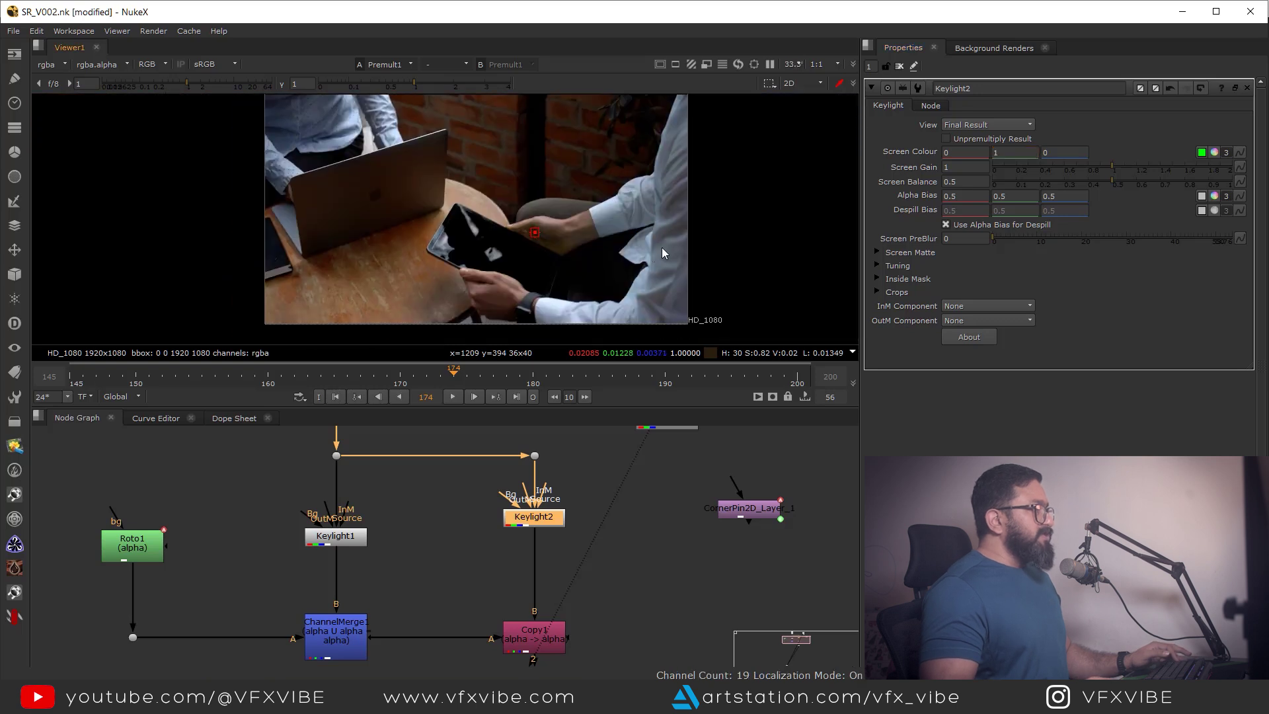
key(1)
scroll(534, 552, down, 5)
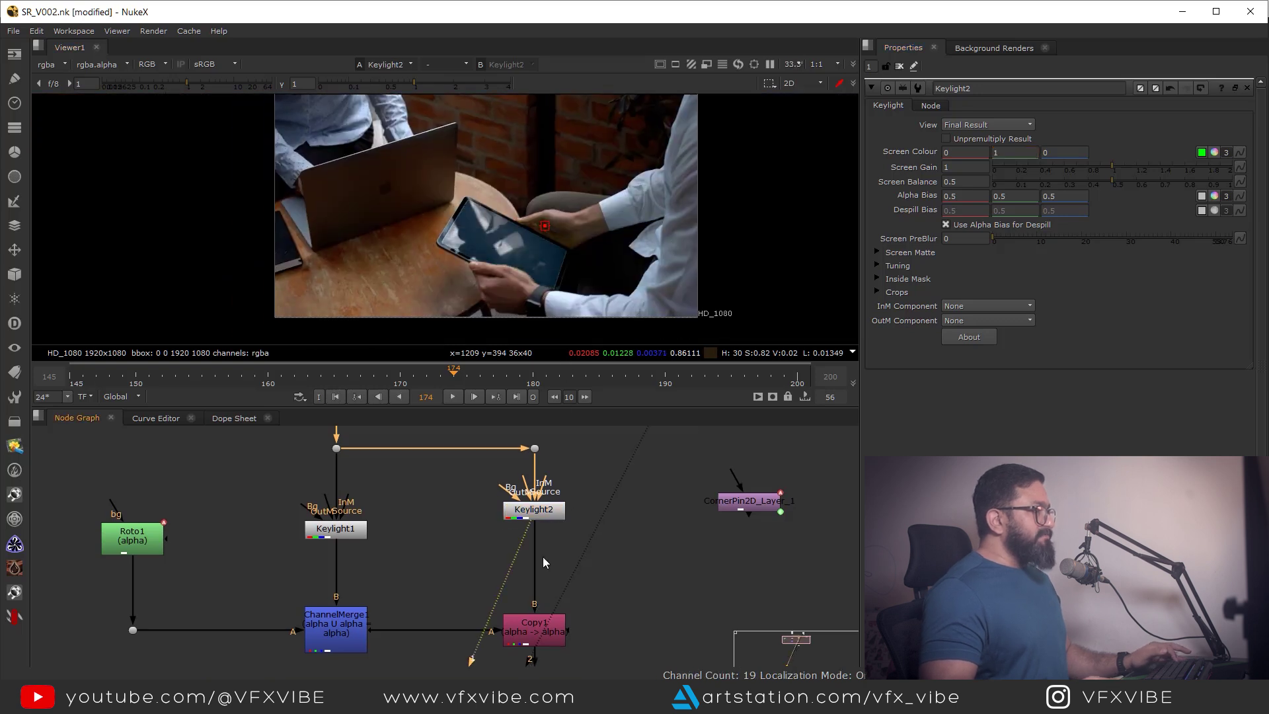
drag(582, 555, 488, 604)
key(1)
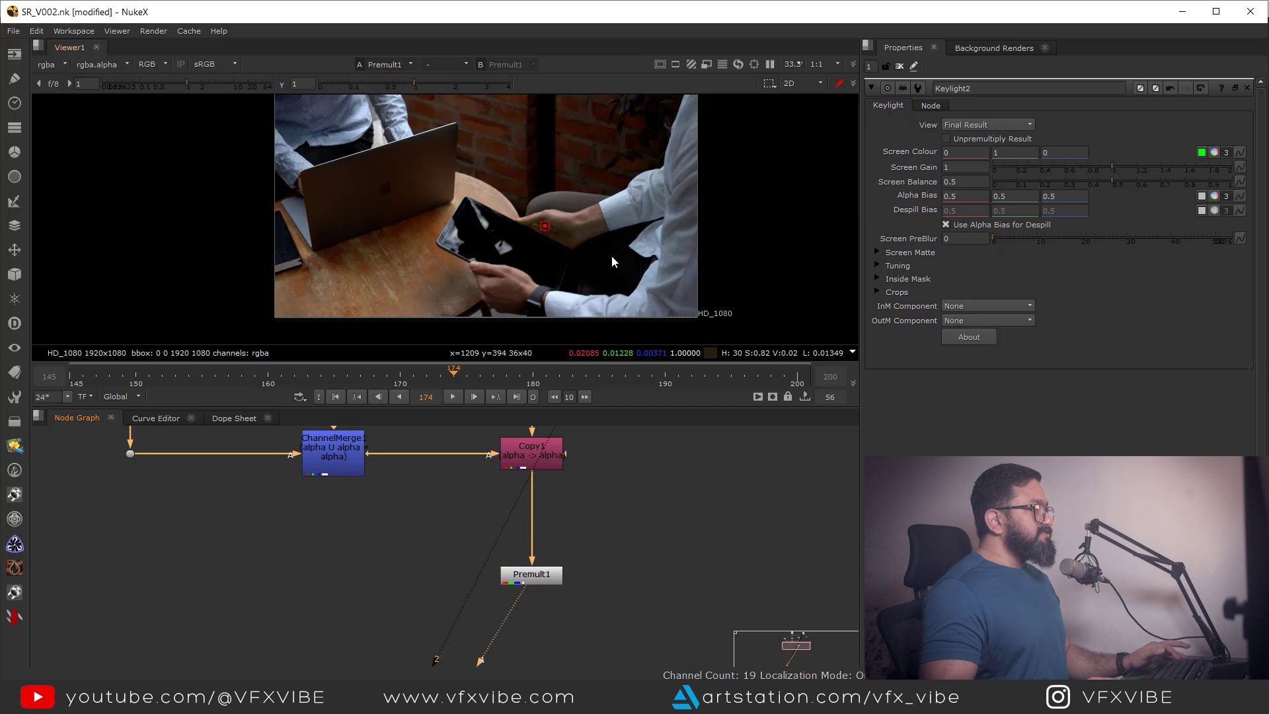
Add a Merge node below Premult1, feed Read4 into its A input through a right-angled dot, and view the result
scroll(598, 546, down, 3)
middle_drag(597, 546, 571, 602)
drag(647, 480, 731, 496)
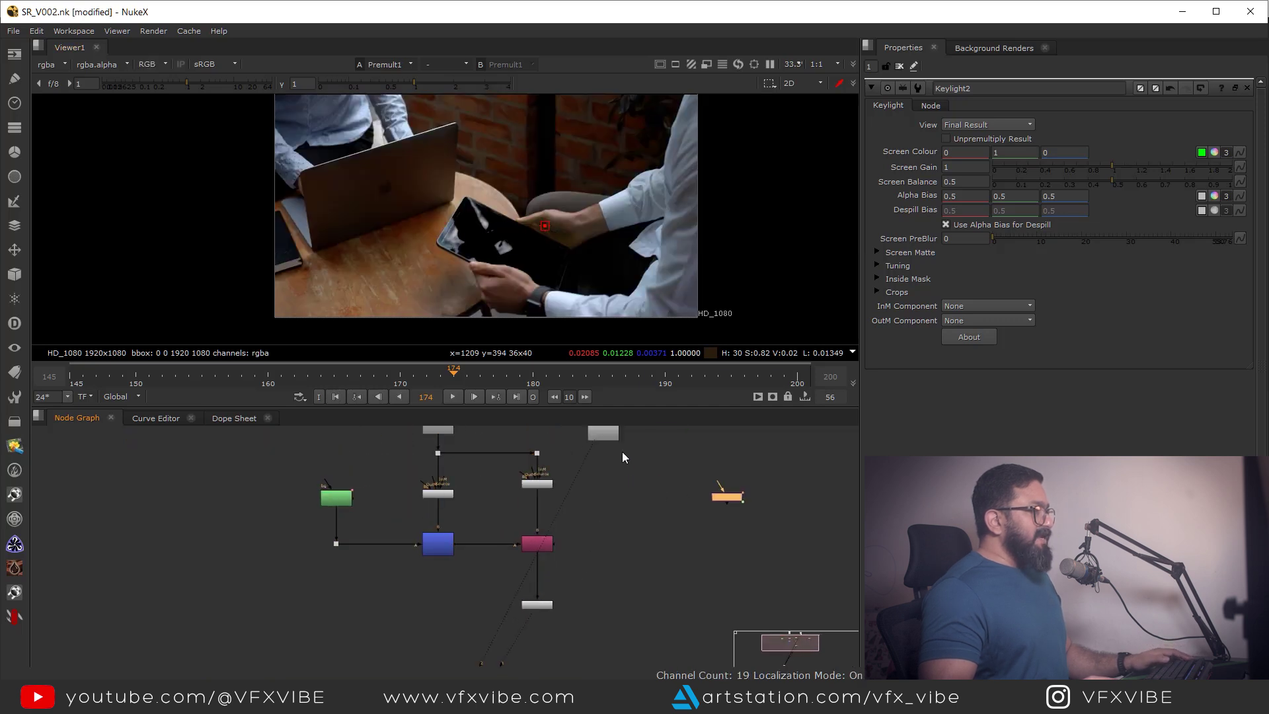
click(530, 593)
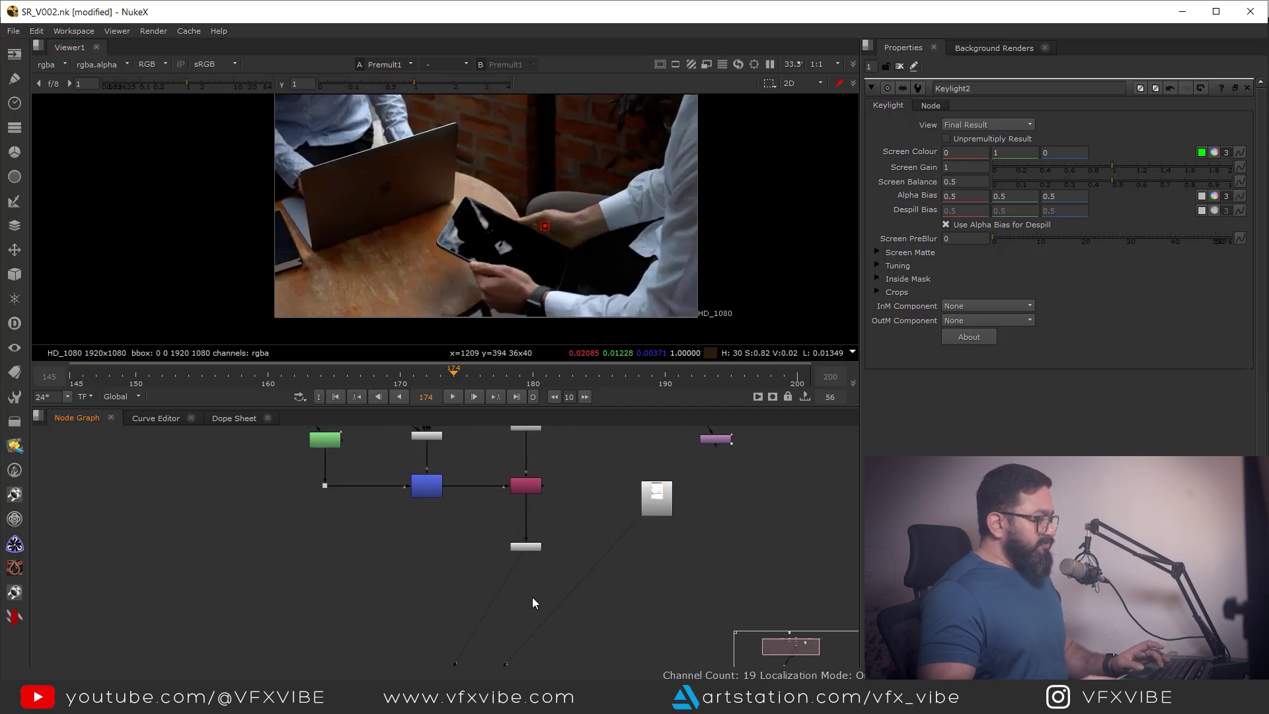
key(m)
scroll(530, 592, up, 3)
drag(539, 598, 733, 456)
ctrl+drag(625, 530, 745, 612)
click(540, 610)
key(1)
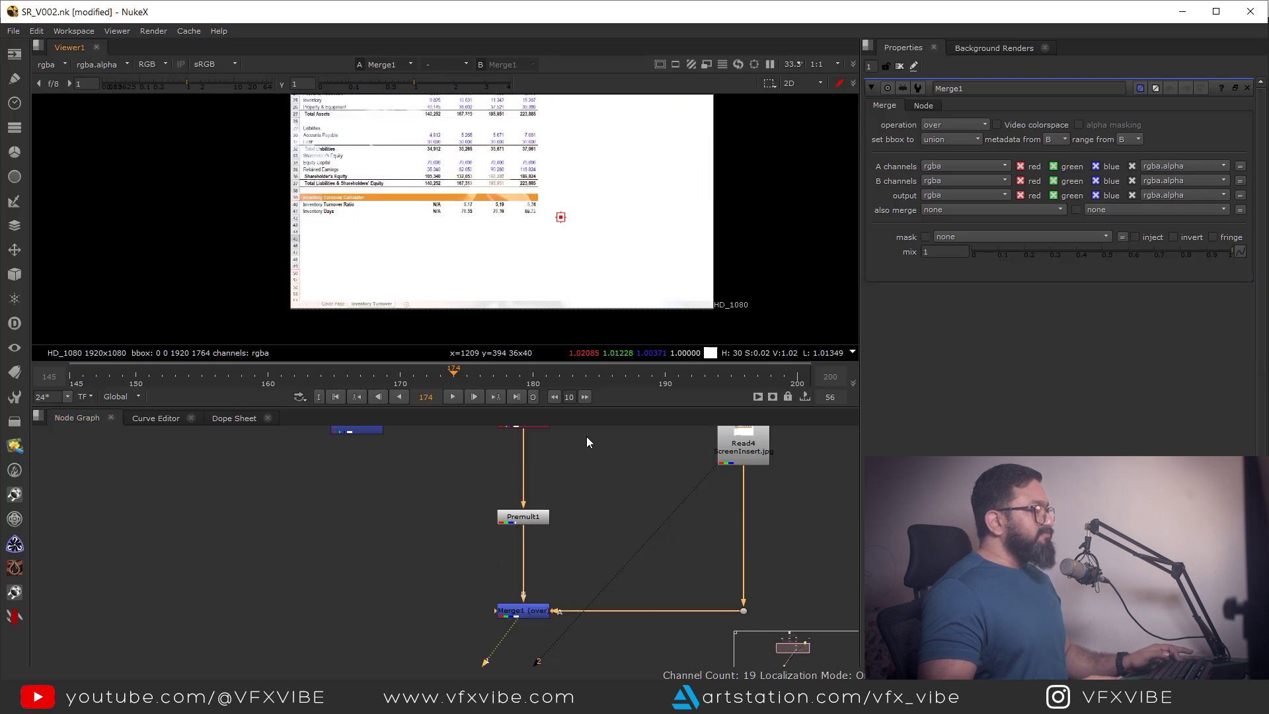
Insert CornerPin2D_Layer_1 between Read4 and the dot leading to Merge1, and view its alpha
key(a)
middle_drag(760, 476, 672, 564)
scroll(673, 565, down, 2)
drag(731, 477, 721, 575)
scroll(697, 566, up, 3)
middle_drag(735, 576, 731, 512)
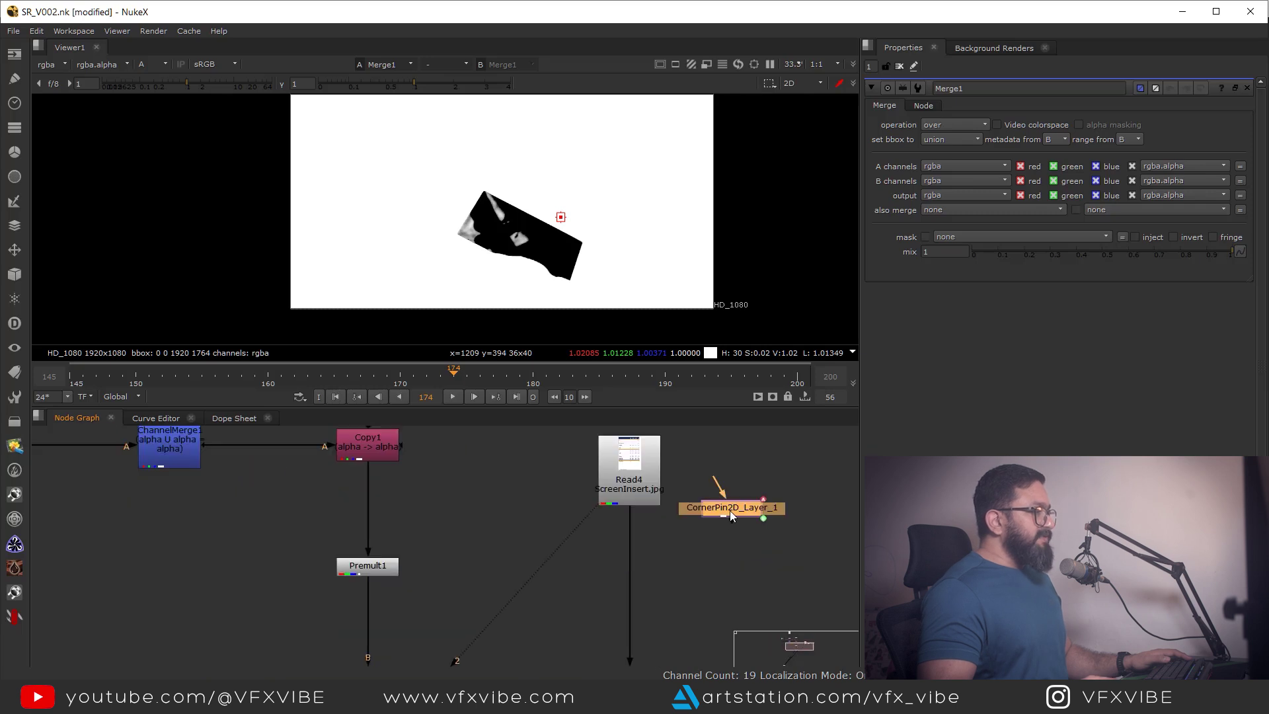
drag(631, 563, 627, 573)
key(1)
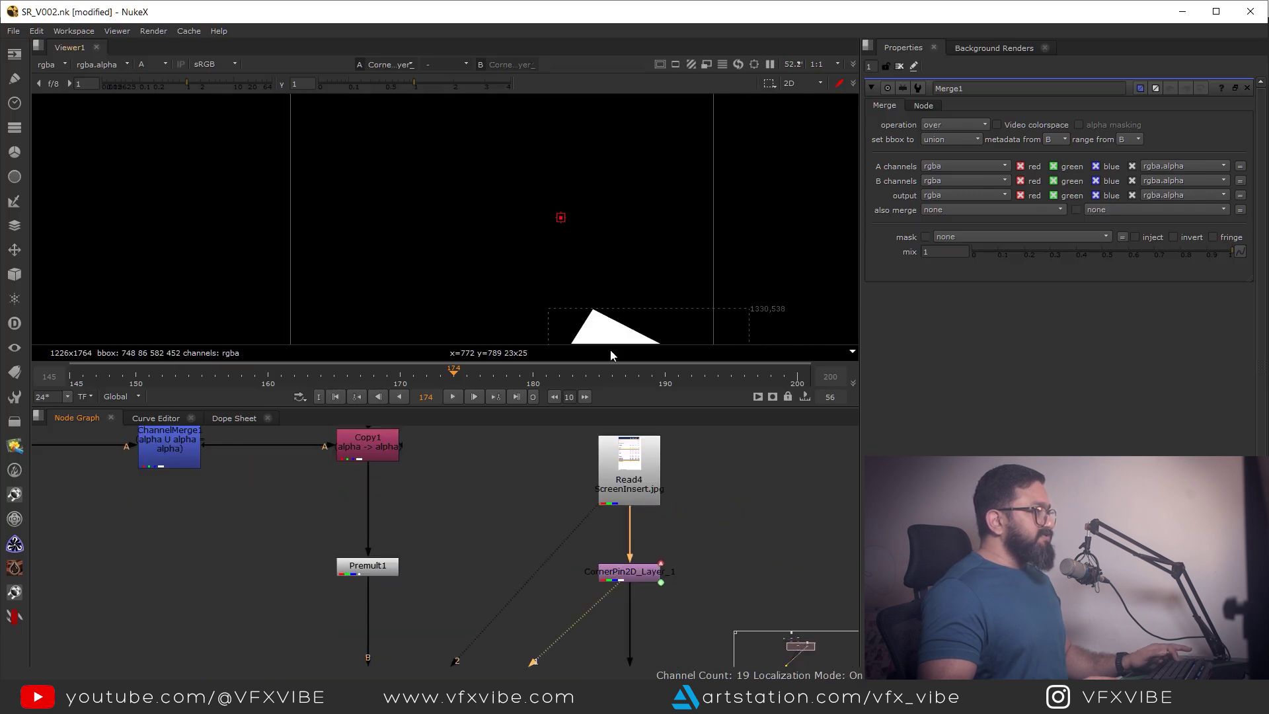
scroll(581, 197, down, 6)
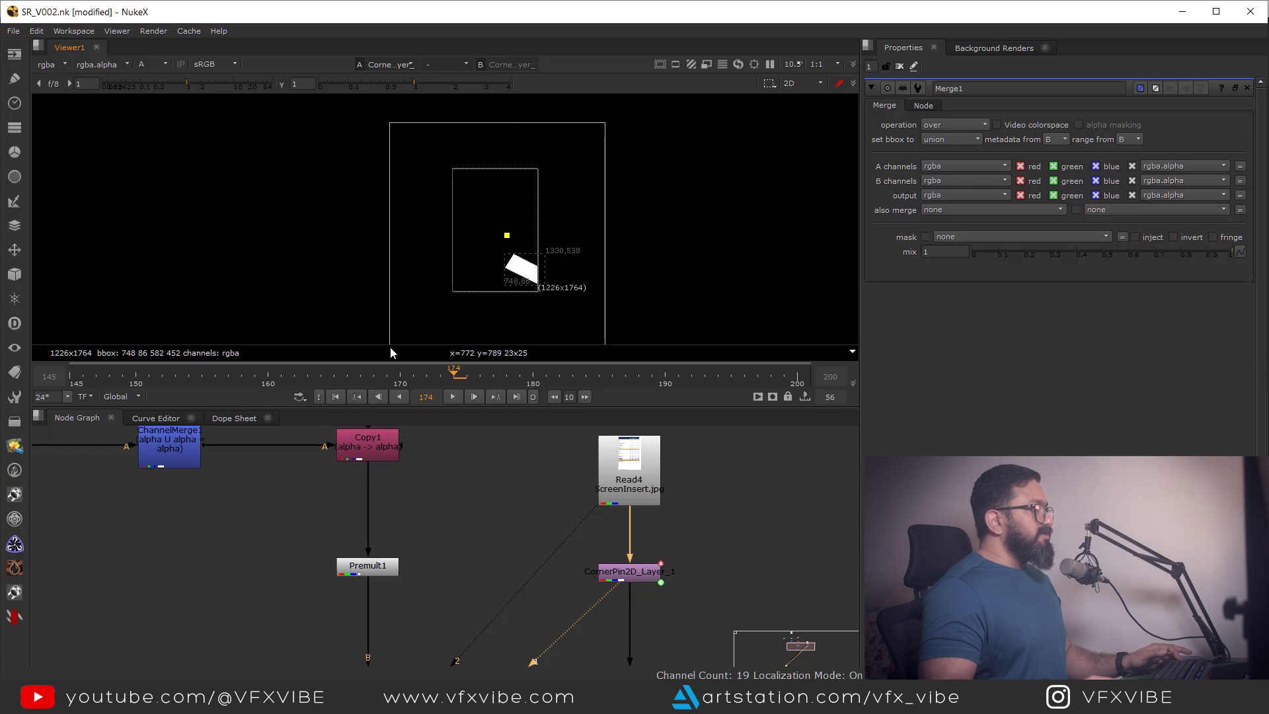
Insert a Reformat node with the root 1920x1080 format between Read4 and CornerPin2D_Layer_1, and play back the corner-pinned result
middle_drag(679, 537, 655, 555)
key(Tab)
text(reformat)
key(Return)
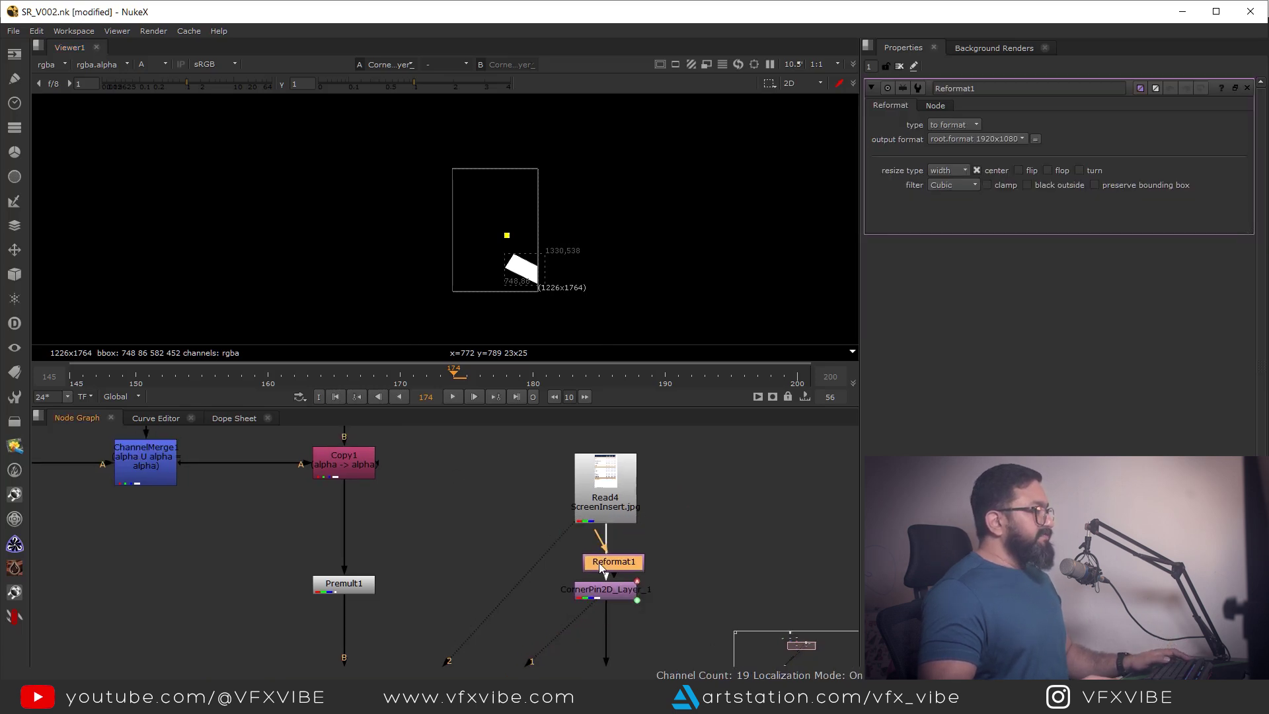
drag(599, 563, 592, 558)
key(1)
click(612, 591)
key(1)
scroll(494, 282, up, 2)
click(453, 396)
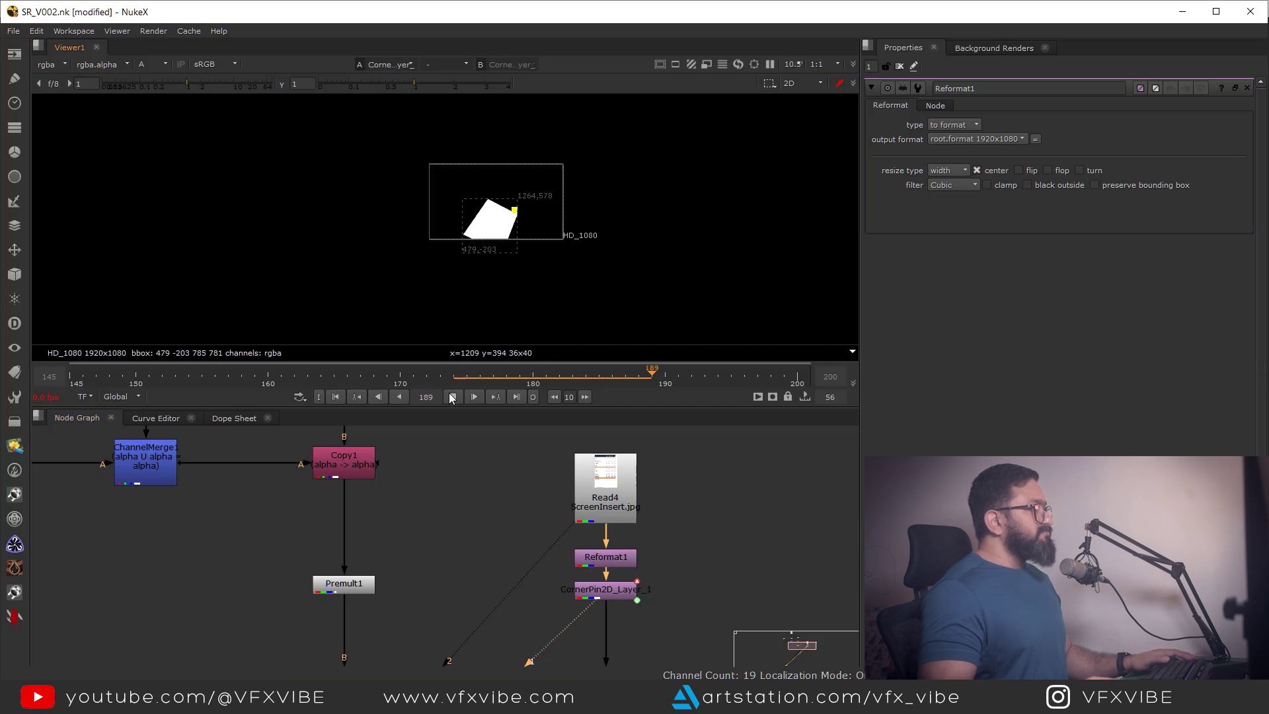
click(451, 397)
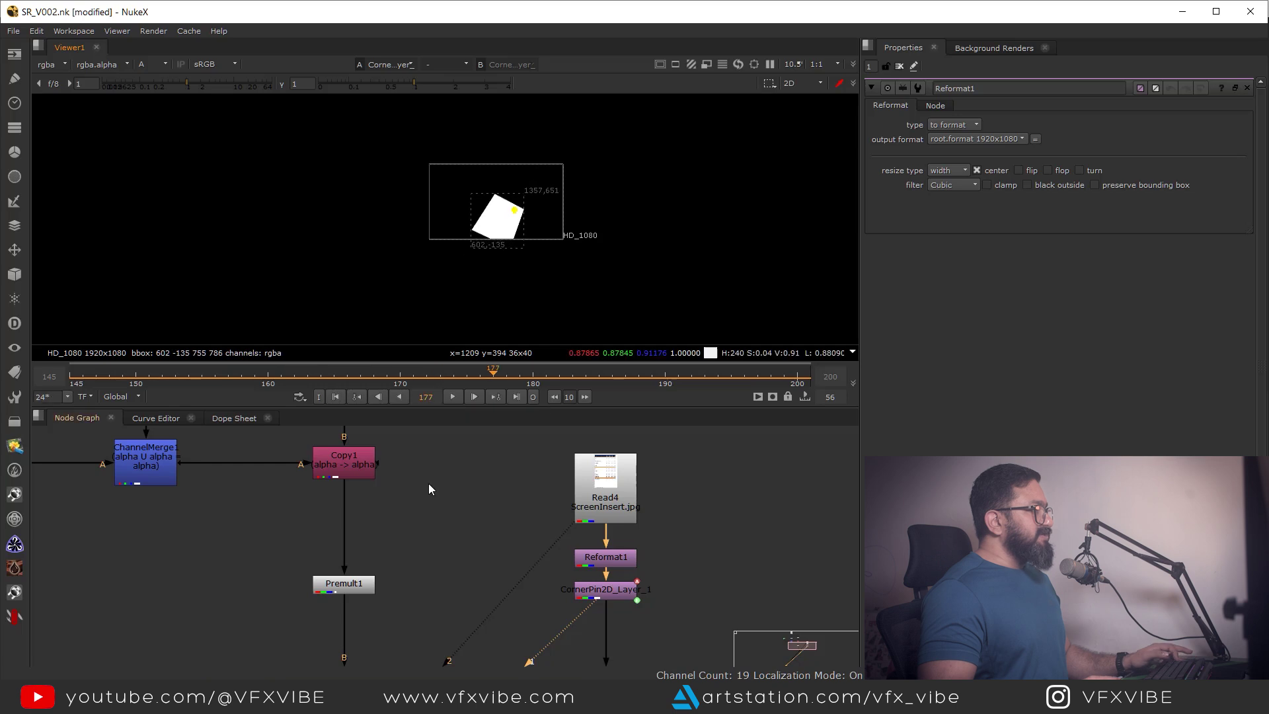
Examine the Merge1 composite in colour, along with the Premult1 output and the corner-pinned insert that feed it
middle_drag(510, 608, 554, 450)
click(396, 537)
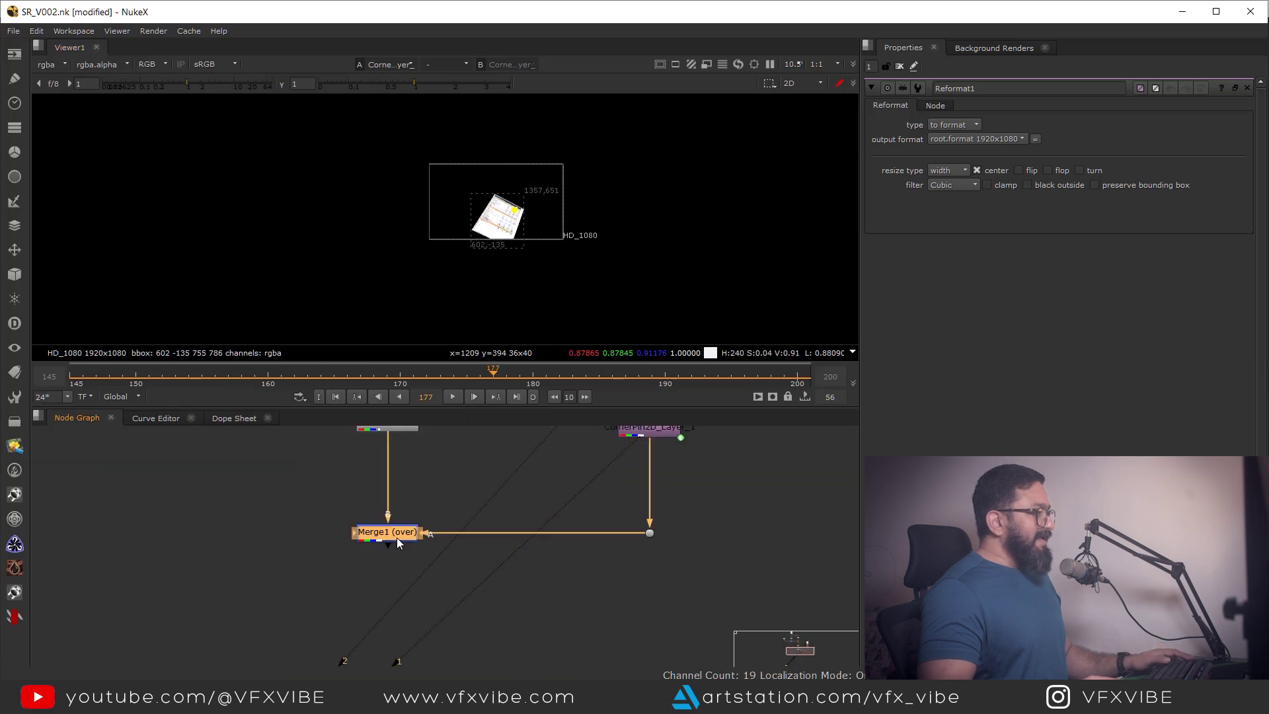
key(1)
click(471, 465)
scroll(503, 220, up, 4)
middle_drag(504, 220, 487, 265)
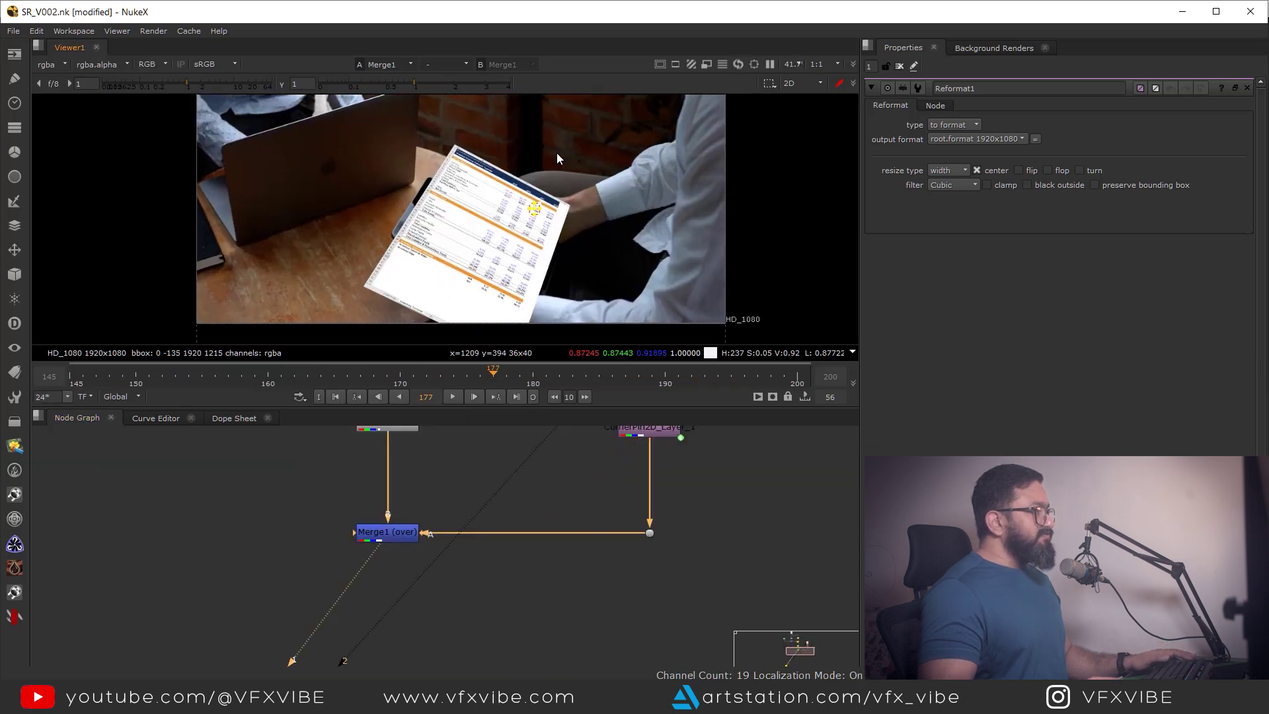
middle_drag(439, 520, 414, 592)
scroll(404, 593, down, 2)
scroll(405, 593, up, 4)
middle_drag(373, 458, 374, 512)
click(371, 491)
key(1)
click(436, 456)
middle_drag(399, 656, 384, 577)
click(384, 577)
click(722, 572)
key(1)
Swap Merge1's A and B inputs so the keyed footage sits over the insert, and inspect the tablet up close
click(373, 575)
key(shift+x)
key(1)
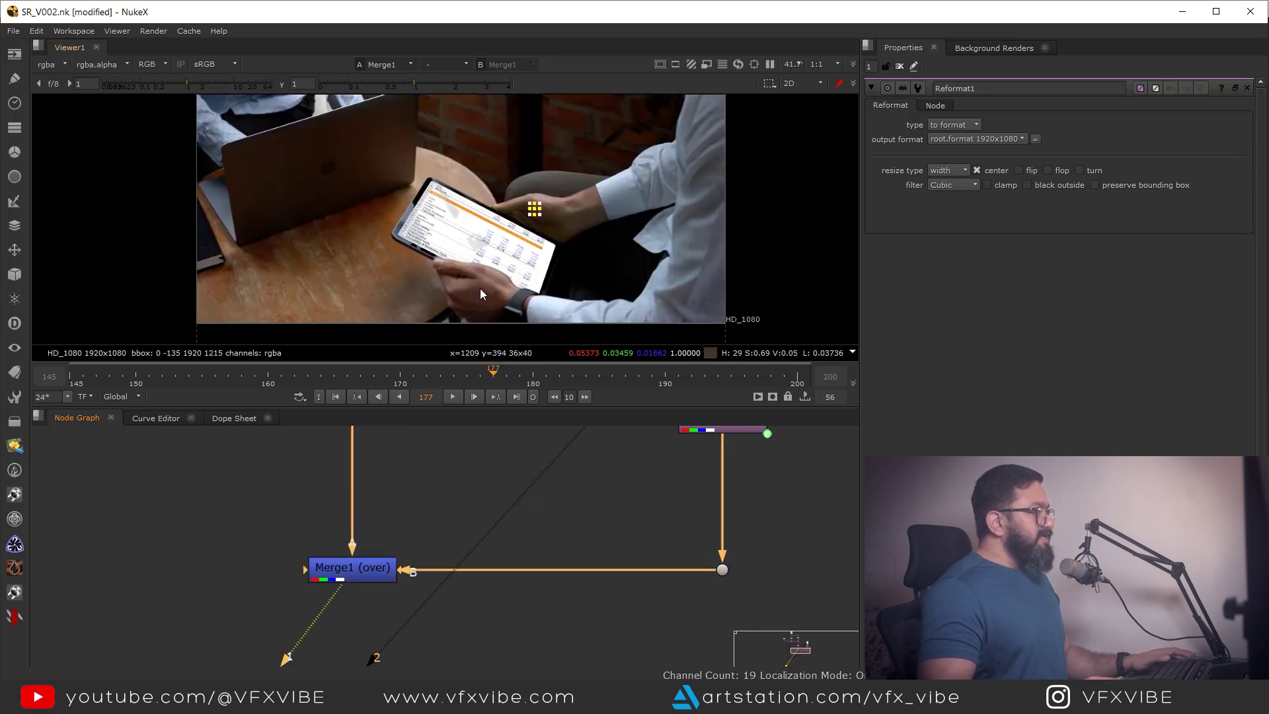
middle_drag(467, 250, 420, 259)
scroll(418, 248, up, 4)
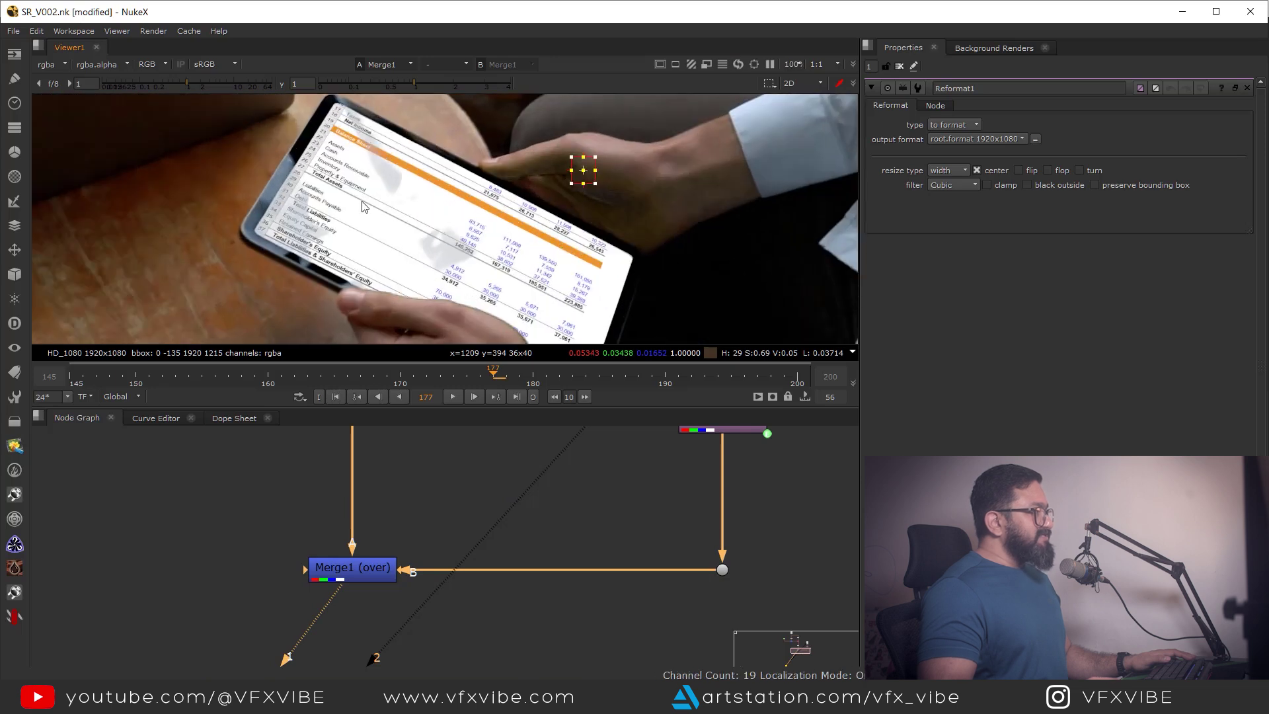
Move CornerPin2D_Layer_1 lower and insert a Transform node between Reformat1 and the corner pin
middle_drag(733, 497, 656, 606)
middle_drag(660, 529, 628, 553)
drag(627, 554, 626, 637)
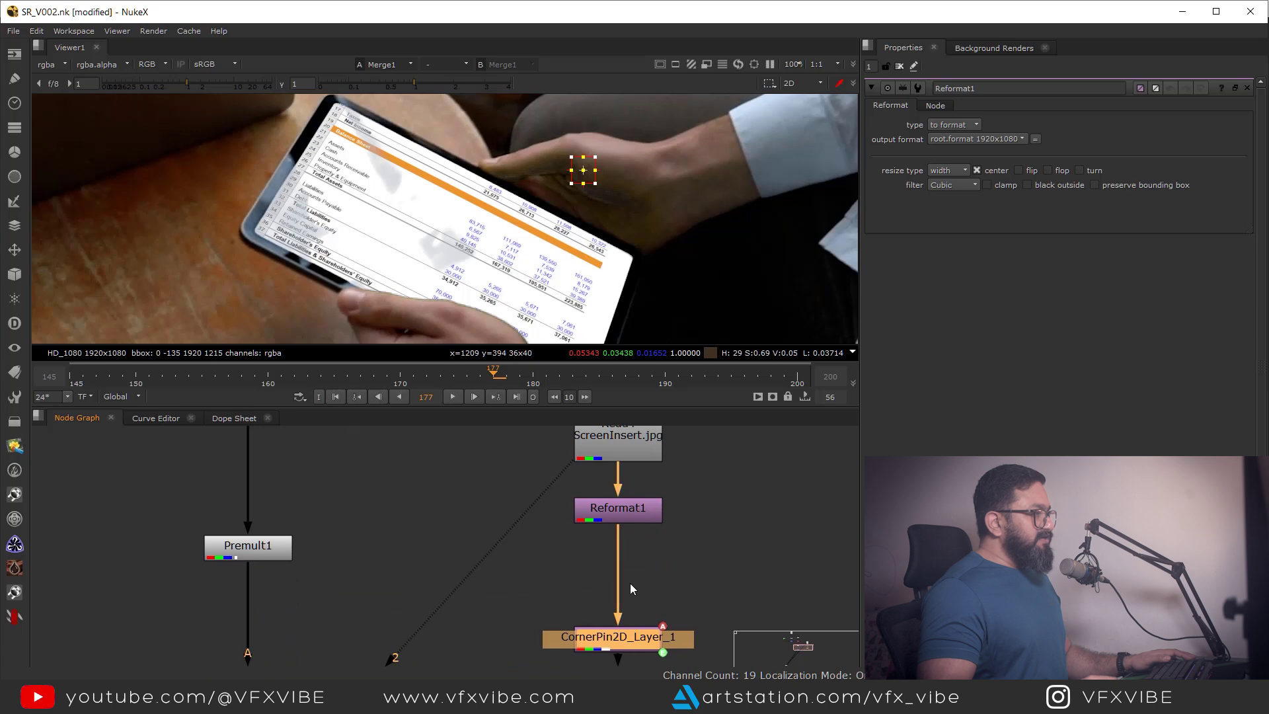
click(632, 517)
key(t)
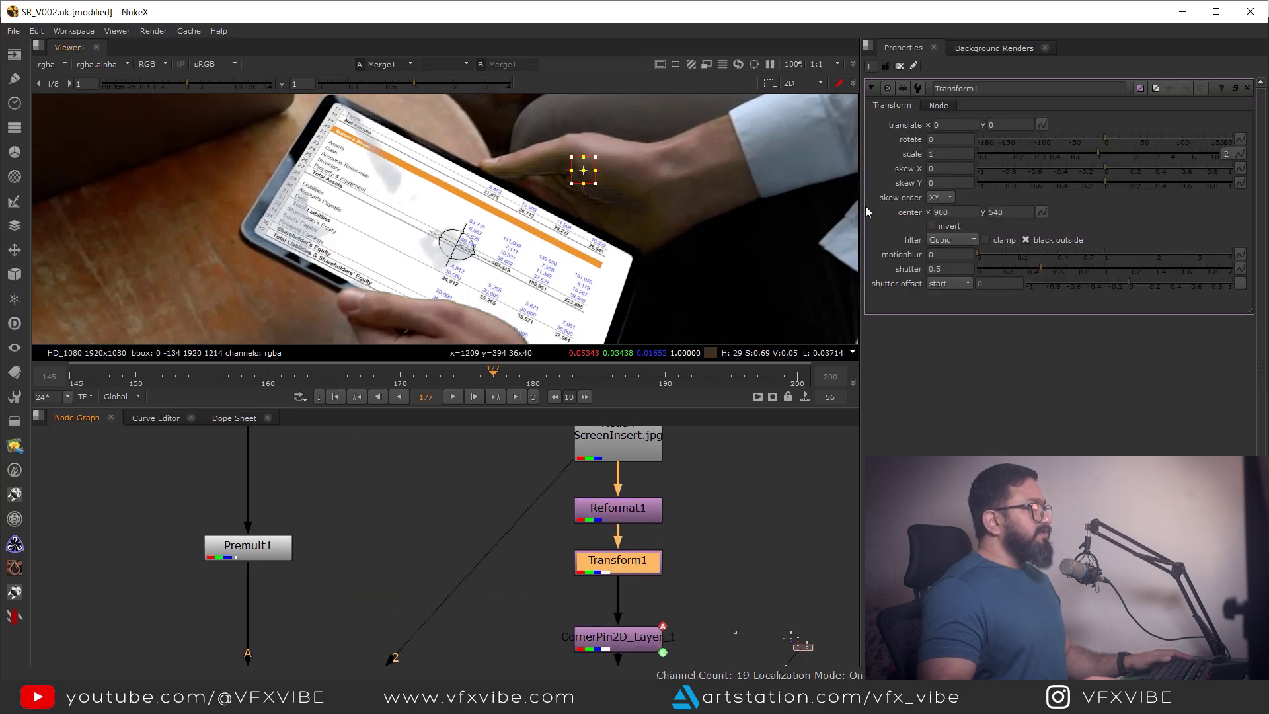
Set Transform1's rotate to 90 and its scale to 0.7
click(1161, 138)
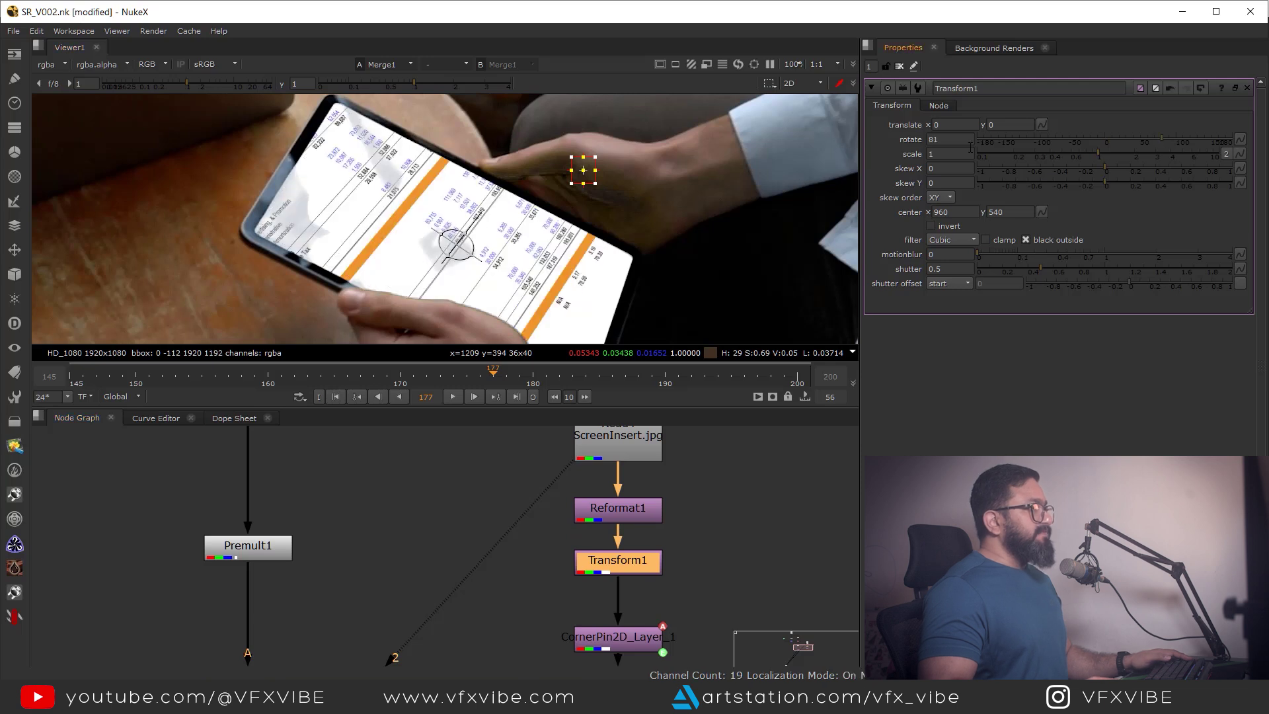
text(80)
key(Return)
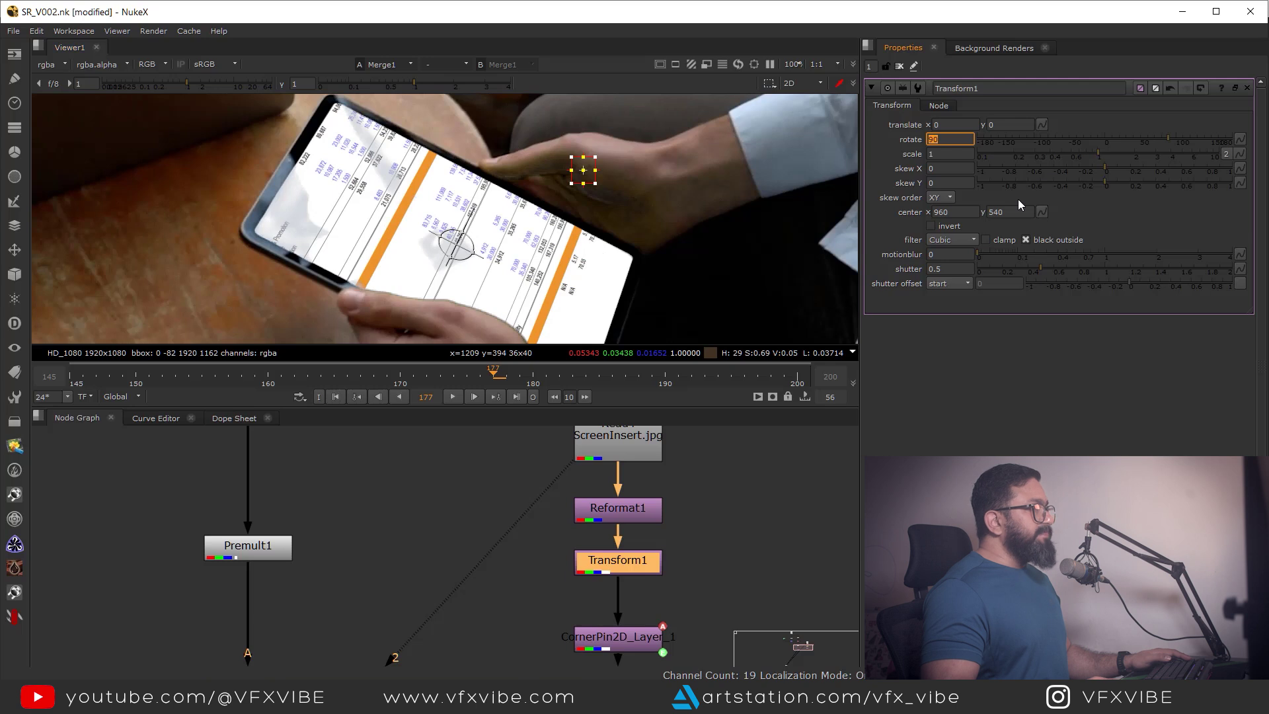
key(BackSpace)
text(.5)
key(Return)
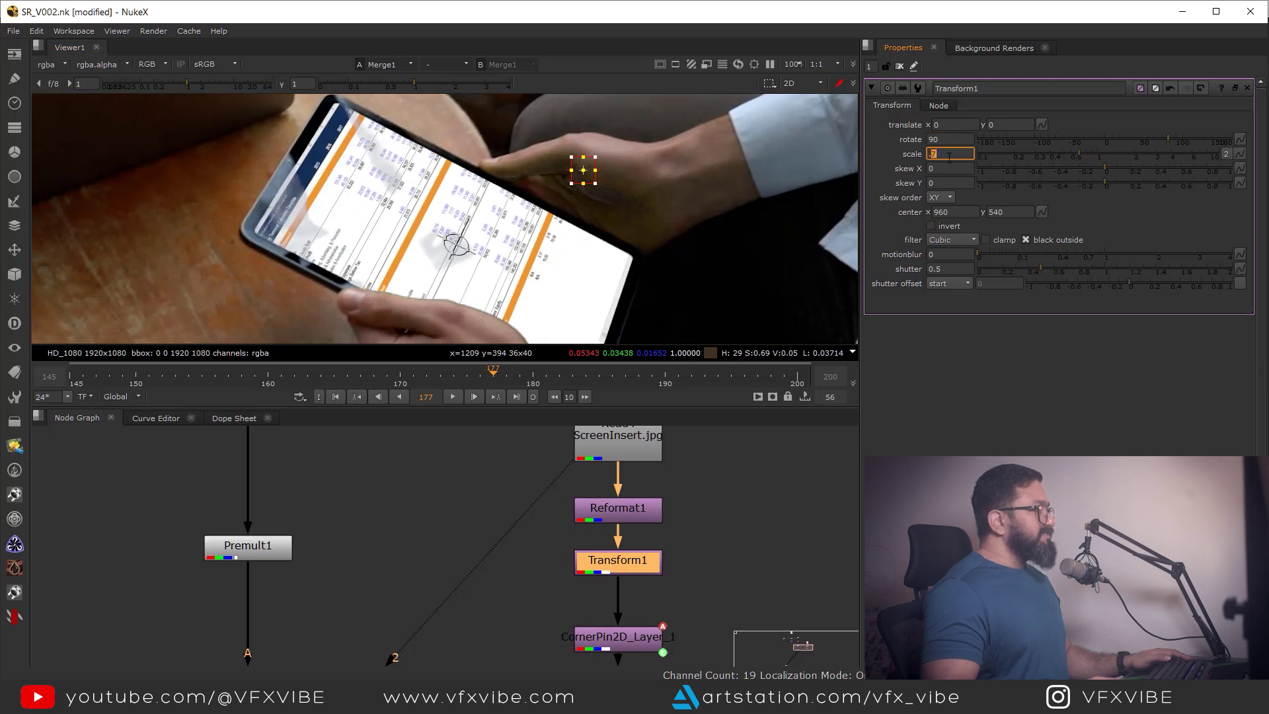
text(.7)
key(Return)
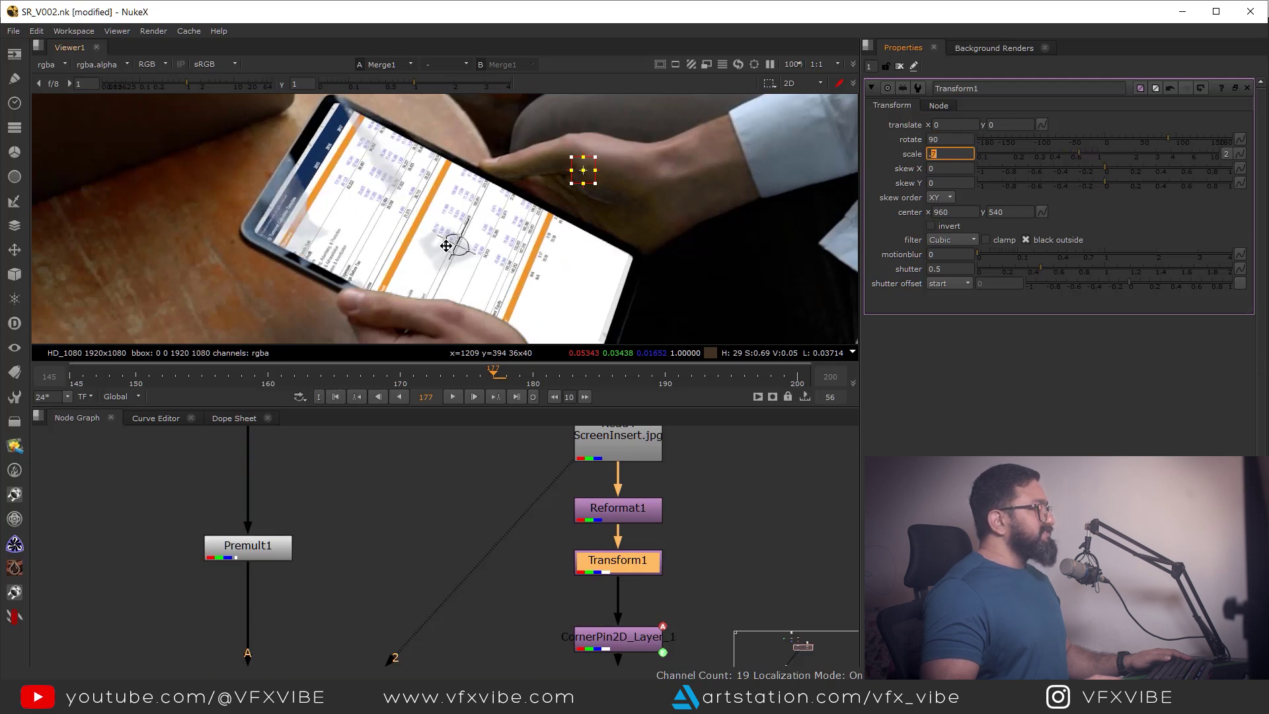
Reposition the insert on the tablet to about translate x -2, y 110, and play the composite from the first frame
drag(456, 243, 463, 226)
middle_drag(407, 109, 402, 142)
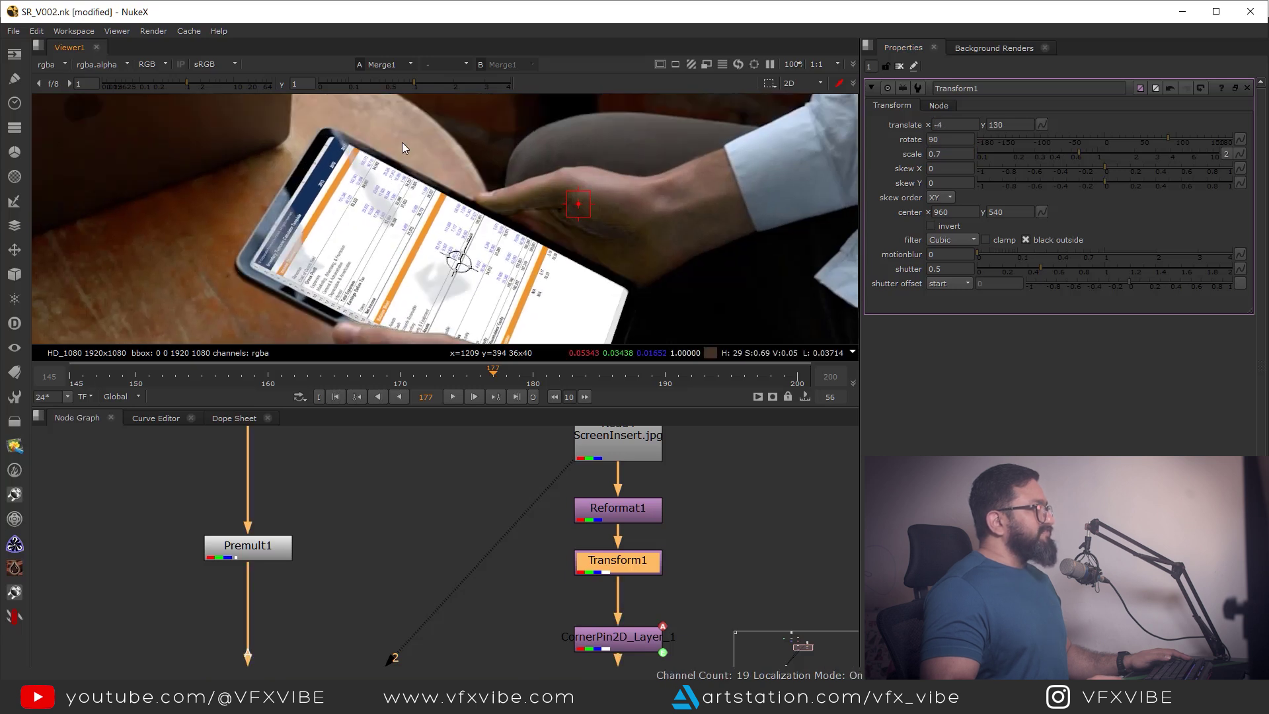
middle_drag(530, 308, 490, 211)
drag(424, 164, 420, 166)
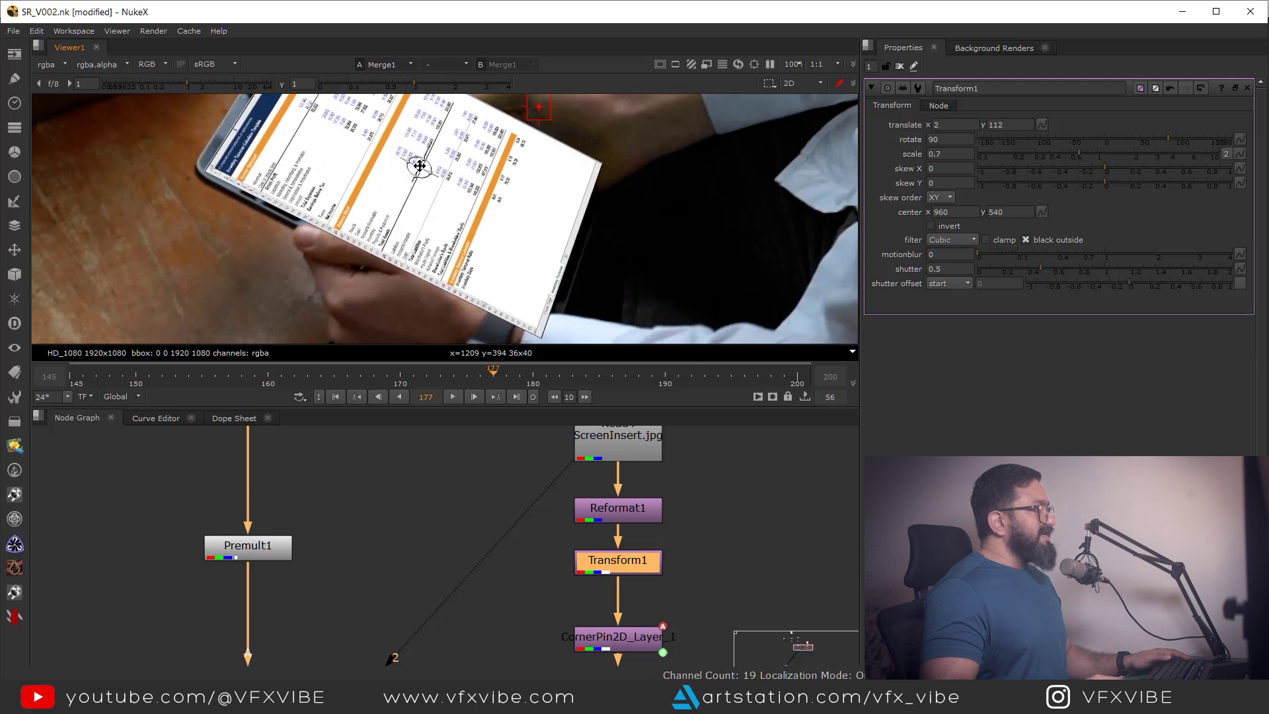
middle_drag(453, 178, 479, 200)
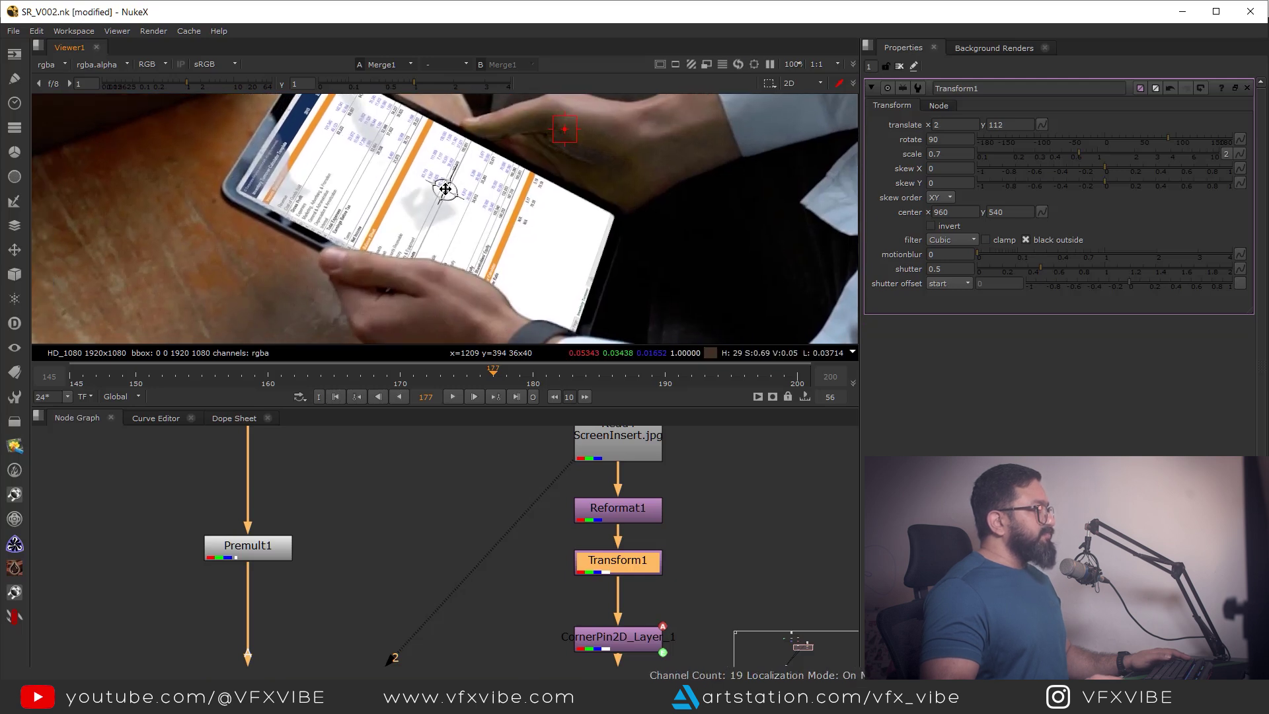
scroll(599, 251, down, 5)
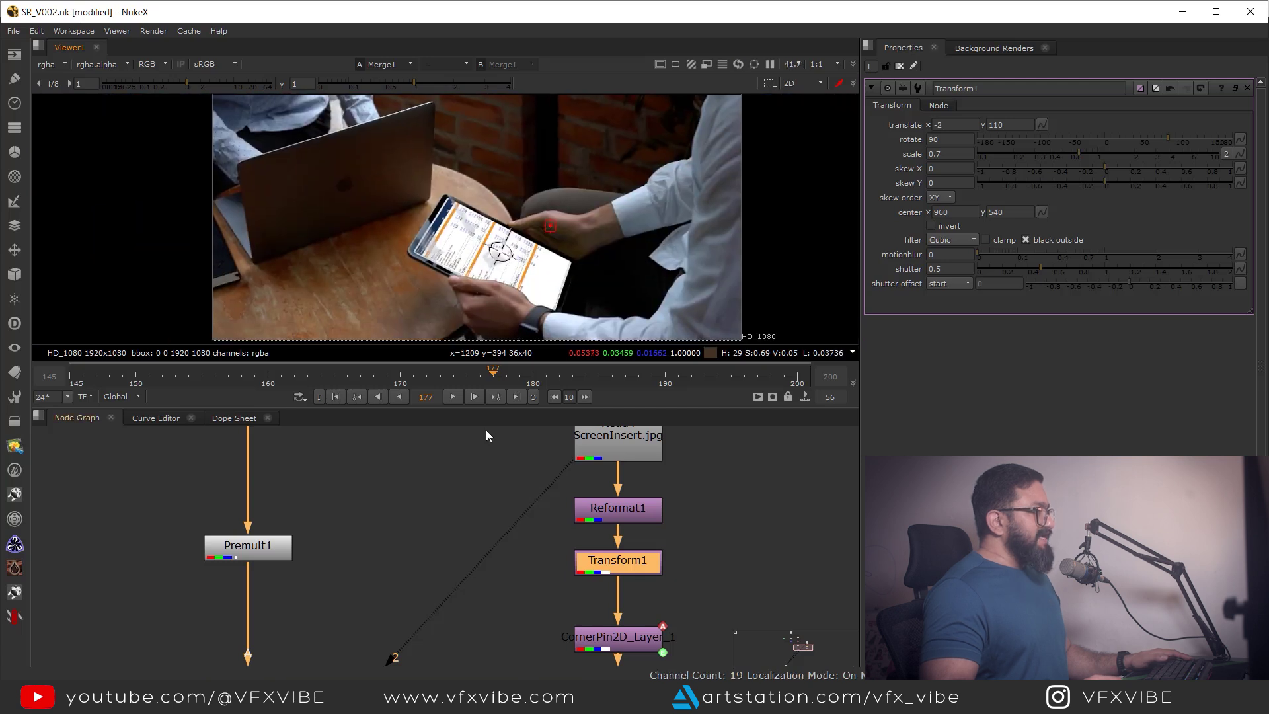
click(337, 397)
click(454, 397)
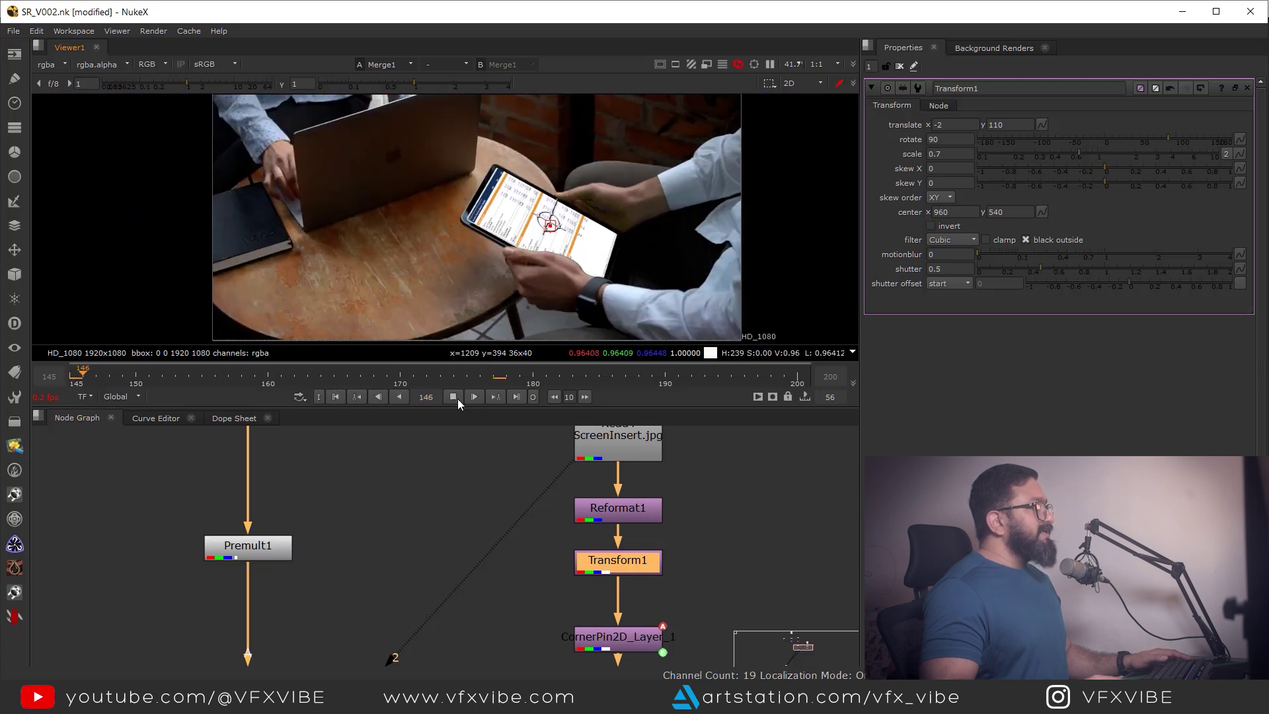
scroll(463, 231, up, 3)
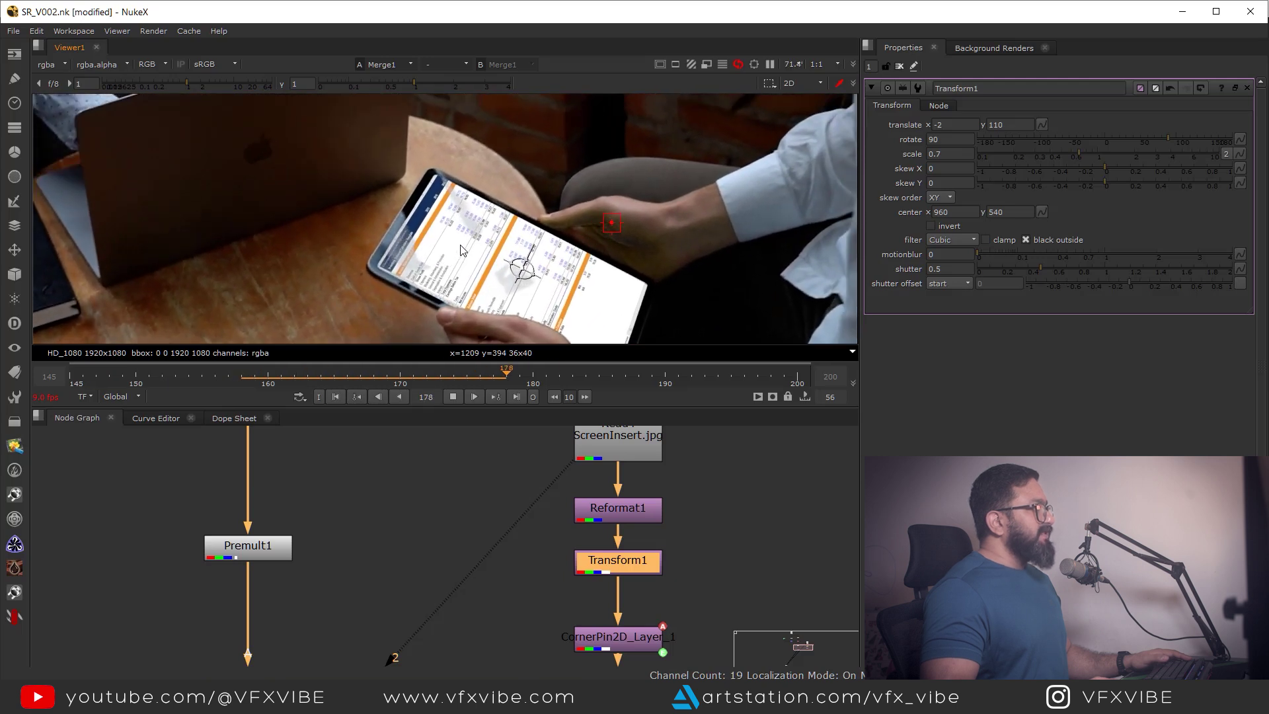
Play the composite, stop at frame 184, and inspect the lower hand's edge against the tablet insert up close
click(333, 397)
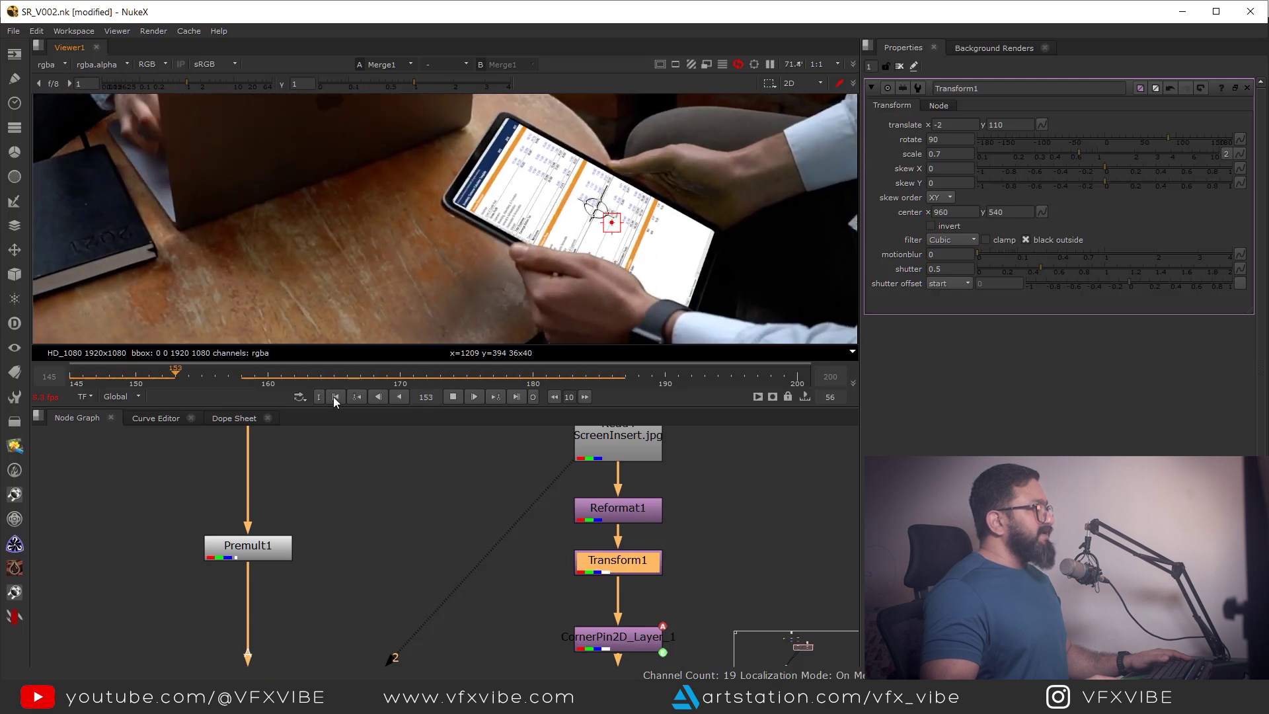
click(454, 396)
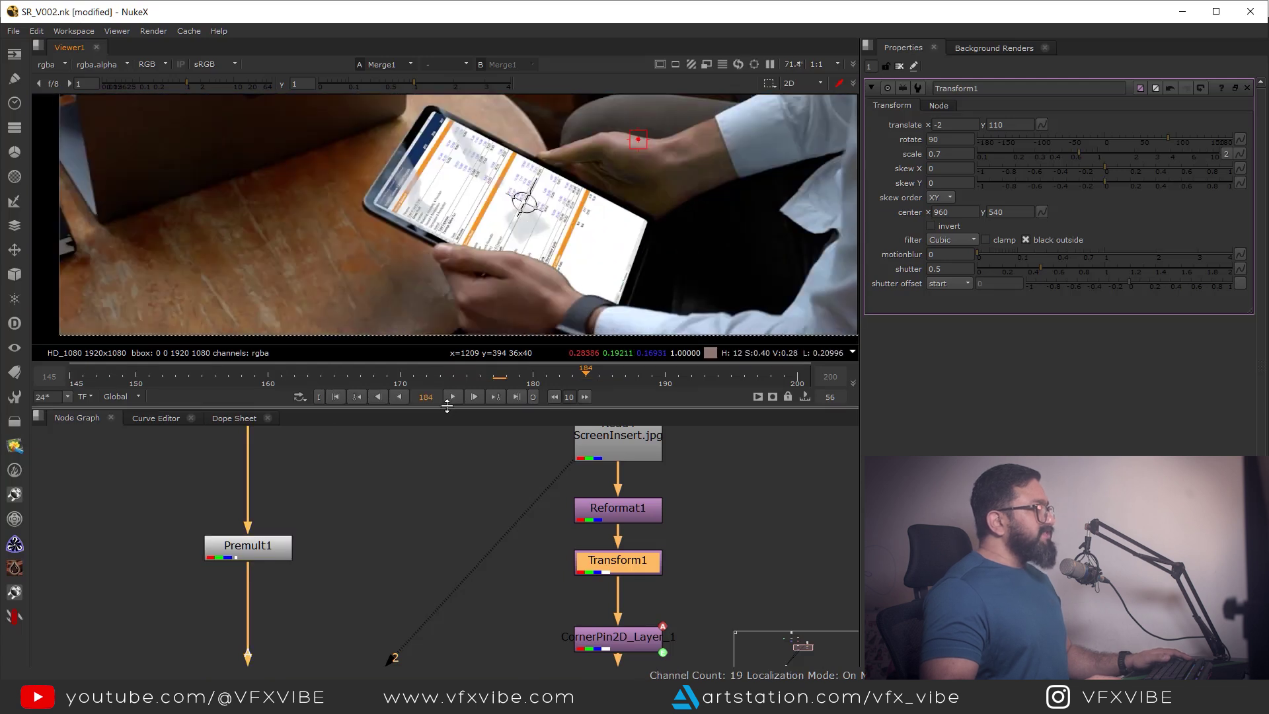
scroll(631, 310, up, 6)
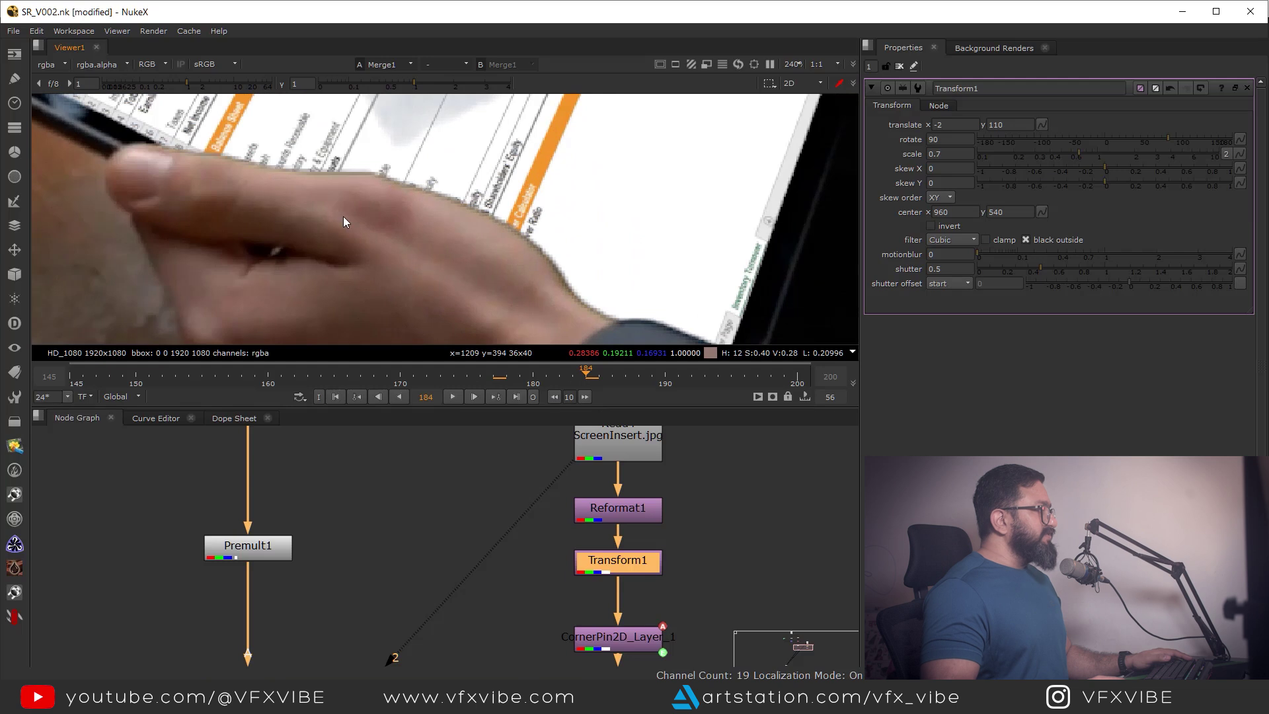
Add a Keylight node between Keylight1 and Keylight2, fed by a new Dot on the plate's horizontal branch
scroll(386, 502, down, 3)
middle_drag(133, 499, 478, 625)
middle_drag(591, 478, 565, 541)
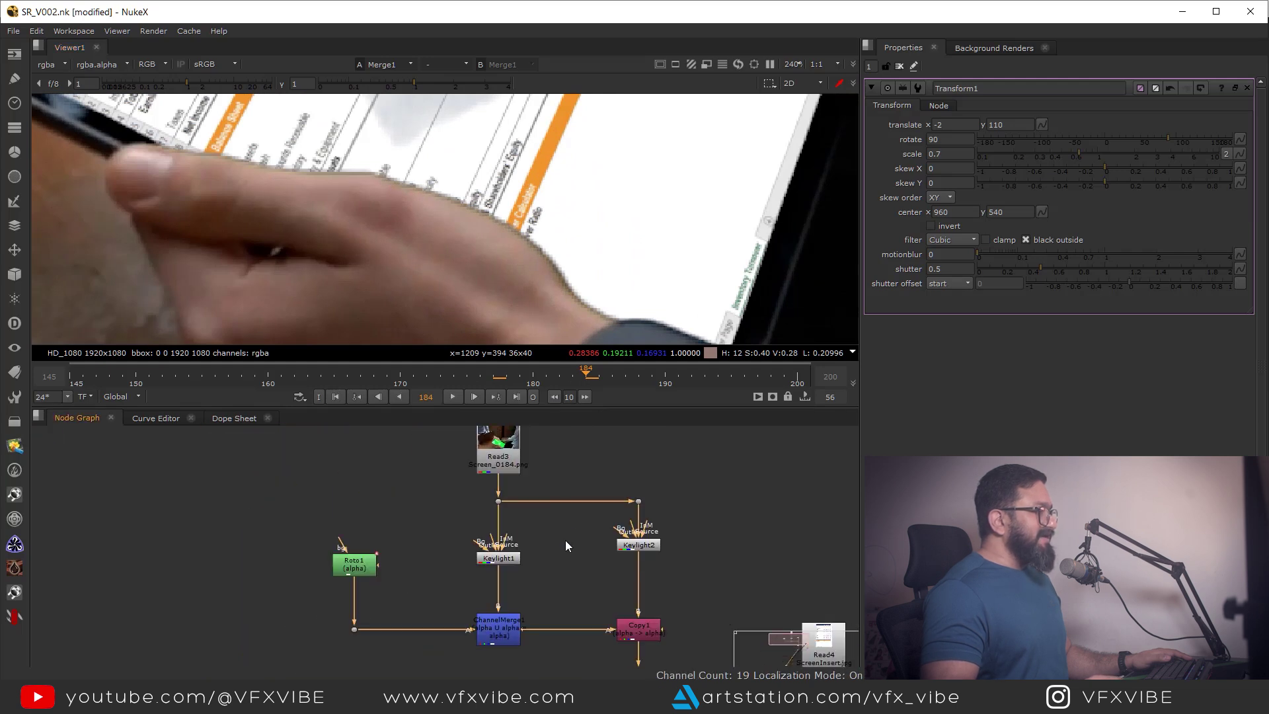
scroll(538, 515, up, 3)
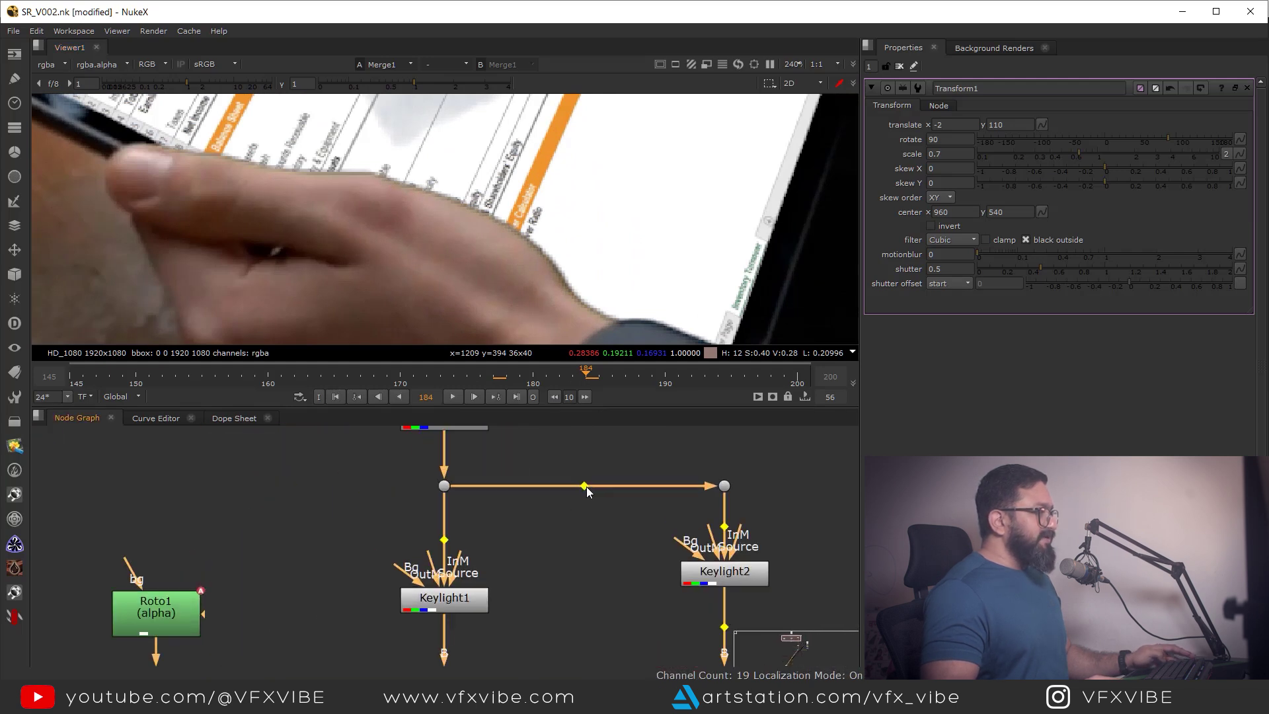
scroll(557, 525, down, 4)
scroll(387, 541, down, 3)
scroll(422, 560, up, 3)
scroll(370, 559, up, 2)
key(Tab)
text(keyl)
key(Return)
drag(521, 522, 529, 486)
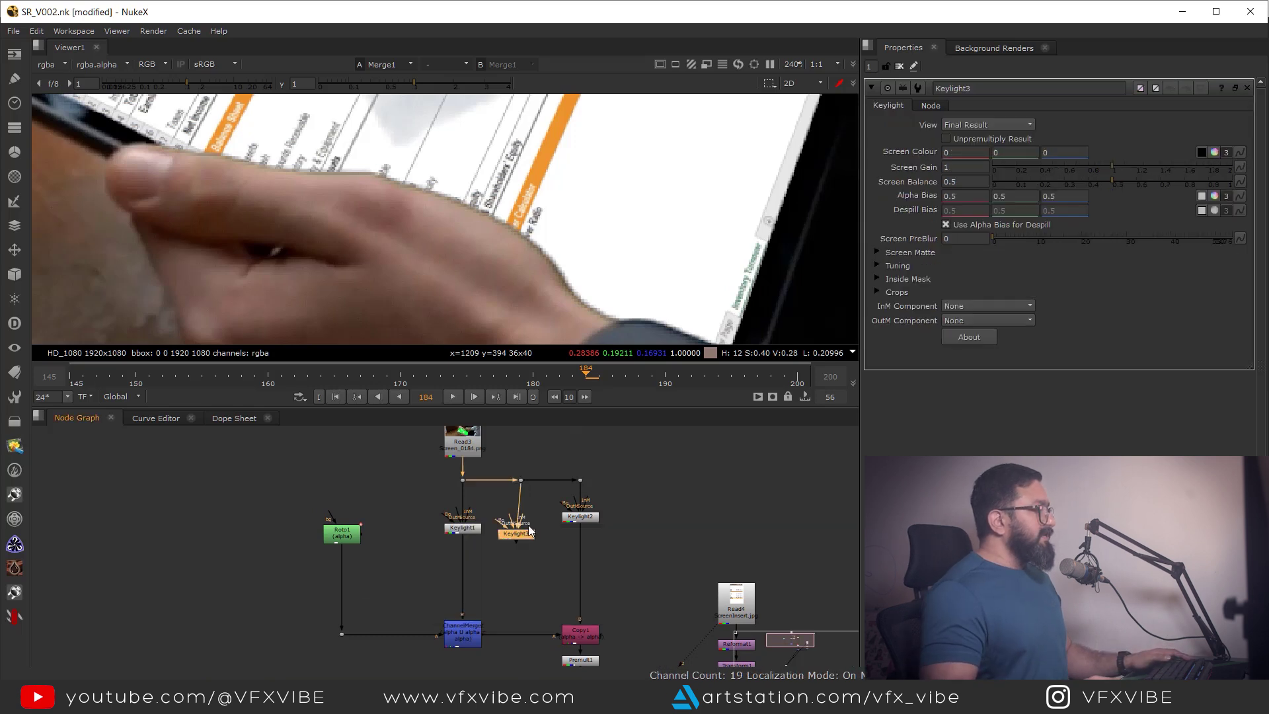
drag(526, 537, 530, 564)
View Keylight3, sample the tablet's green as its Screen Colour, and check the resulting alpha
key(1)
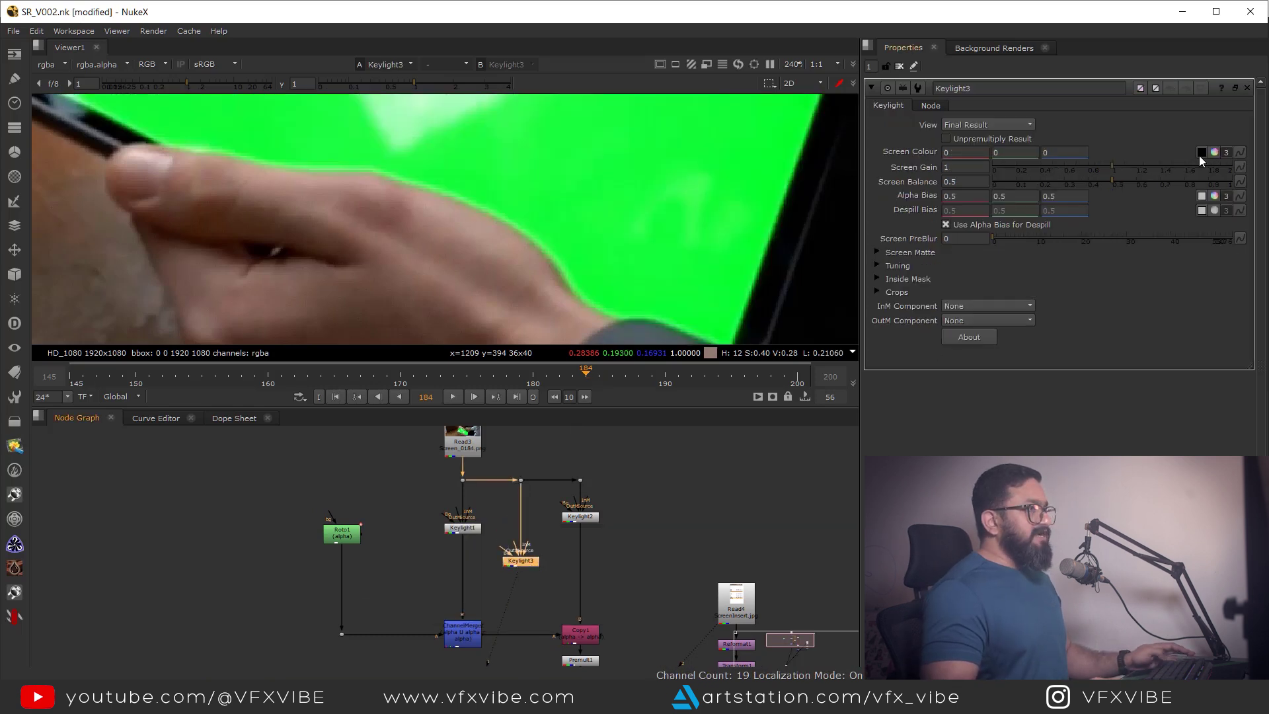
scroll(549, 207, up, 2)
ctrl+click(568, 216)
key(a)
key(a)
scroll(485, 624, down, 3)
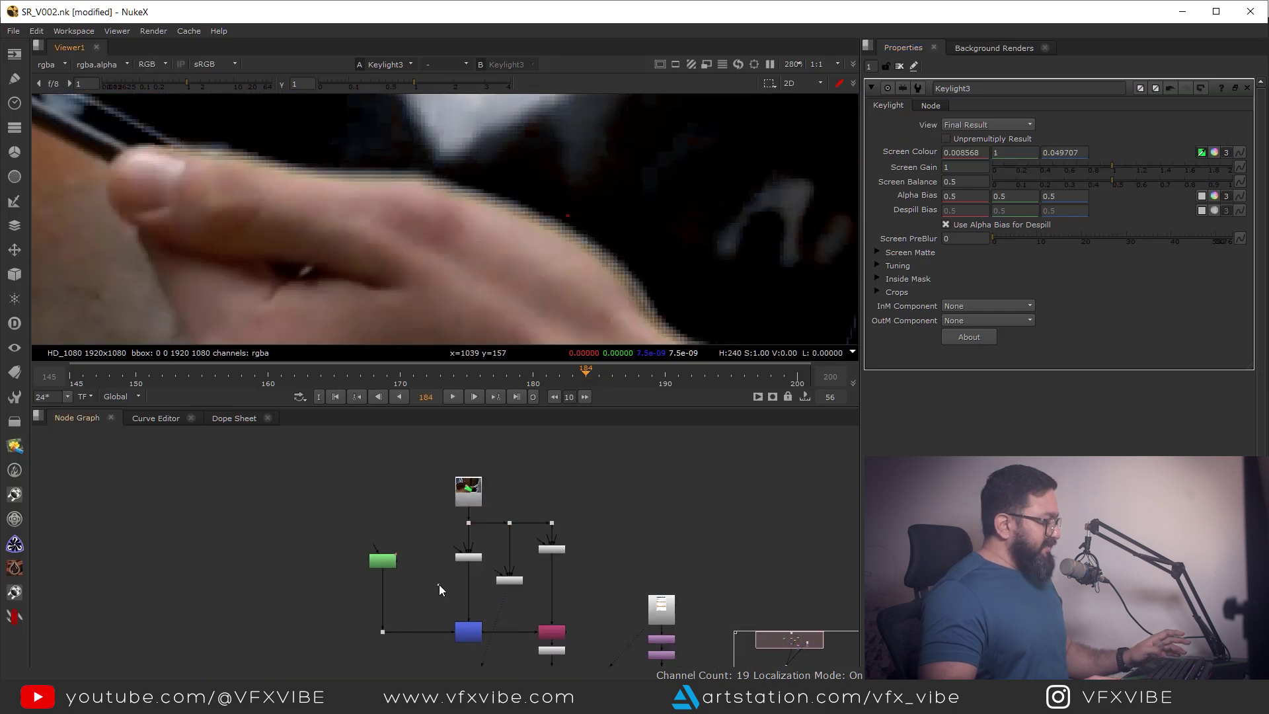
Insert a Keymix node below Keylight1, with Keylight3 feeding input A through a Dot and a new Roto node feeding the mask
key(Tab)
text(keymix)
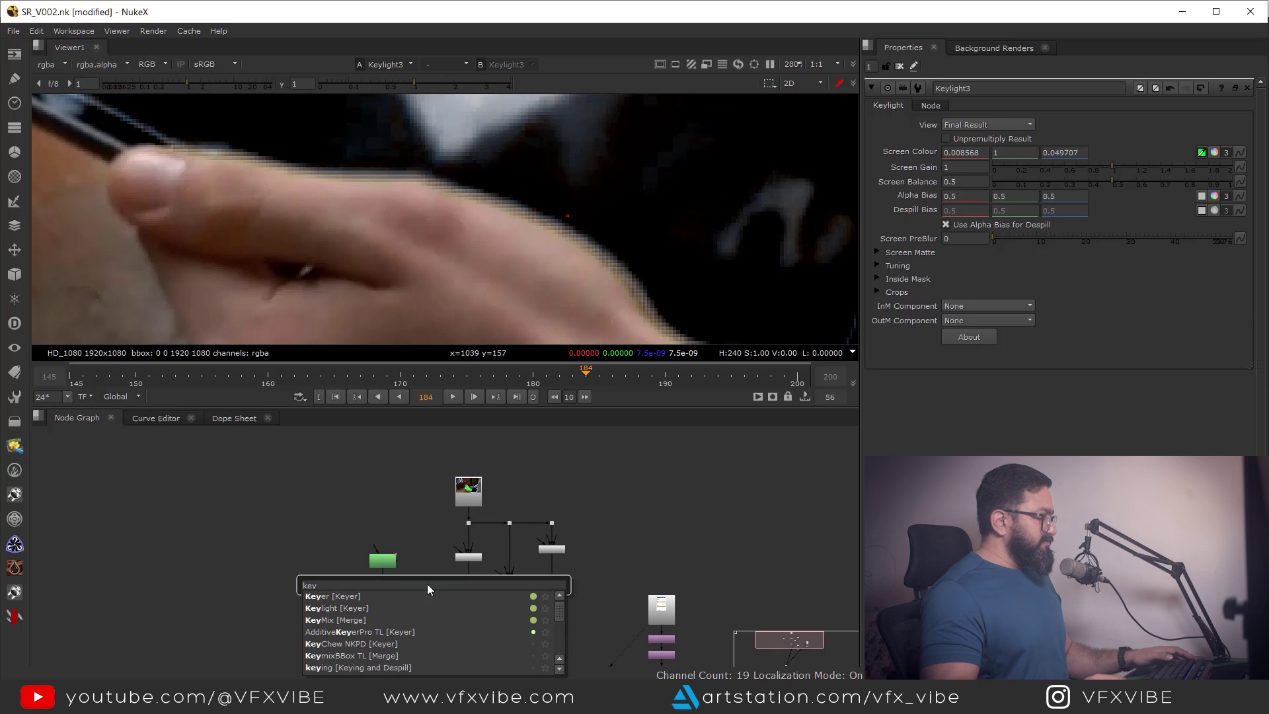
key(Return)
scroll(465, 600, up, 2)
drag(535, 578, 540, 604)
click(394, 545)
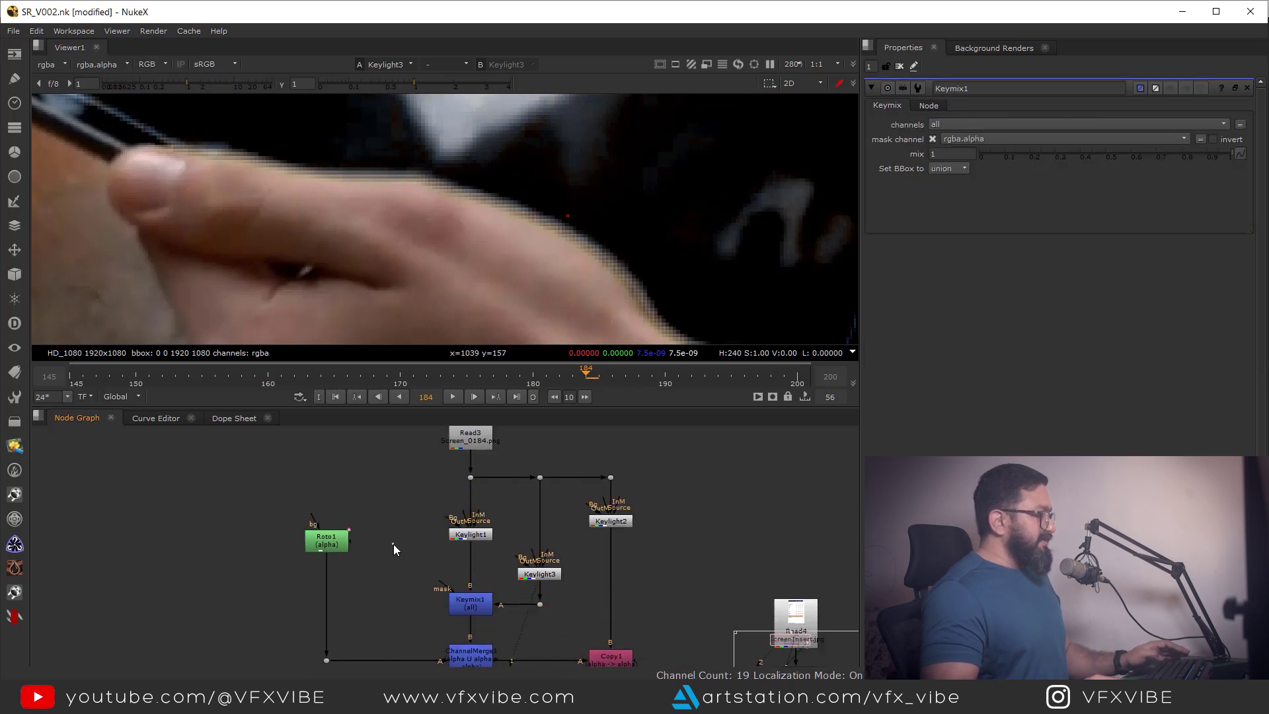
key(o)
click(411, 567)
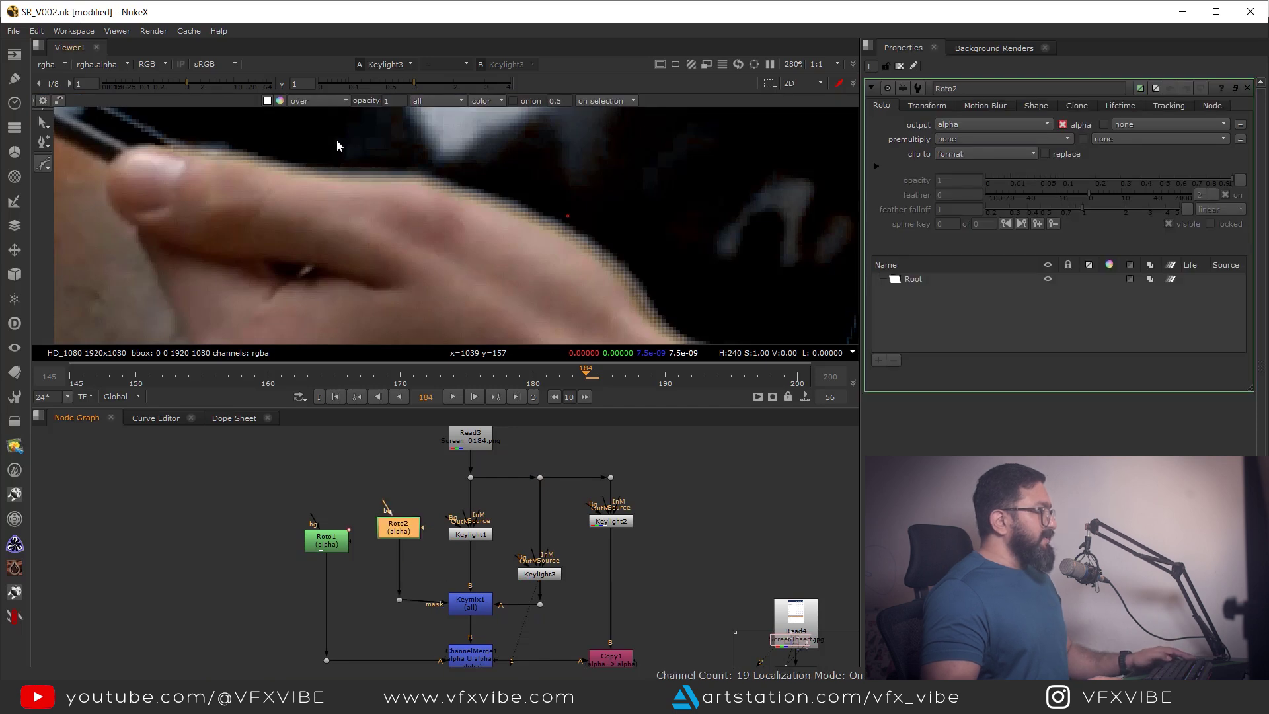
Draw a closed Bezier shape in Roto2 around the lower hand's edge over the tablet screen, from the thumb to the watch
scroll(337, 167, down, 4)
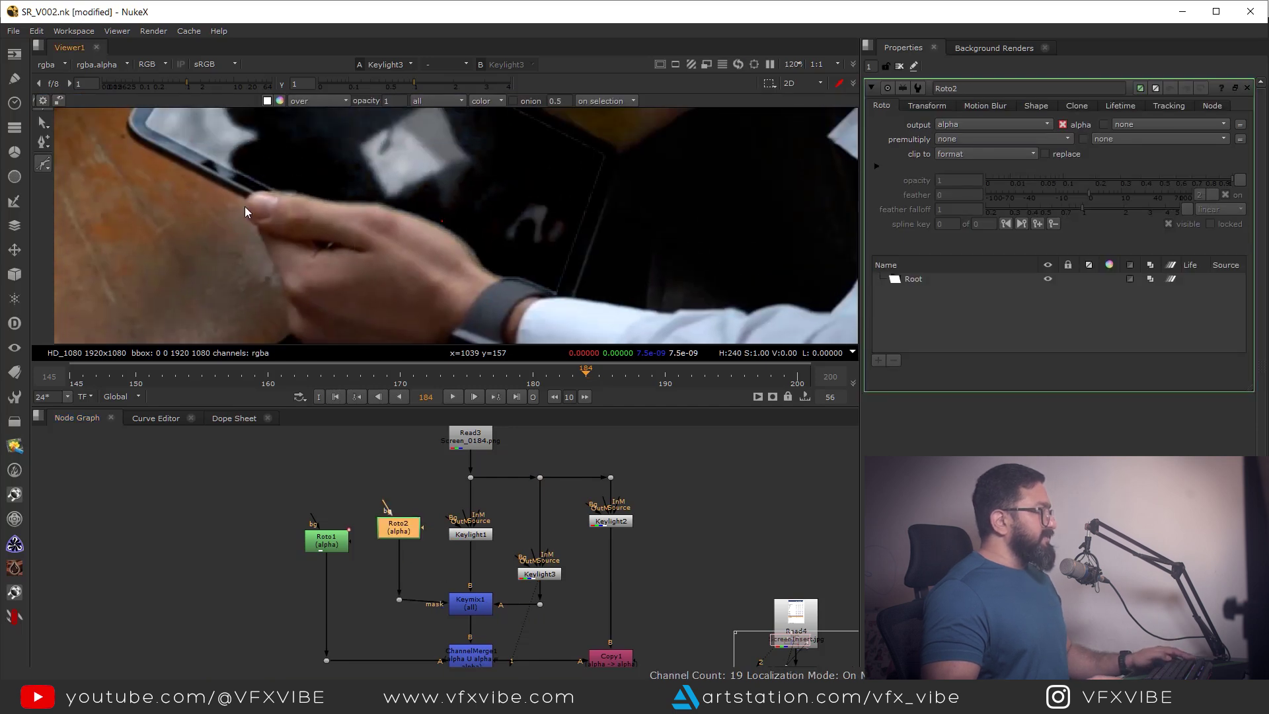
scroll(245, 206, up, 4)
click(279, 174)
click(317, 206)
drag(431, 259, 448, 267)
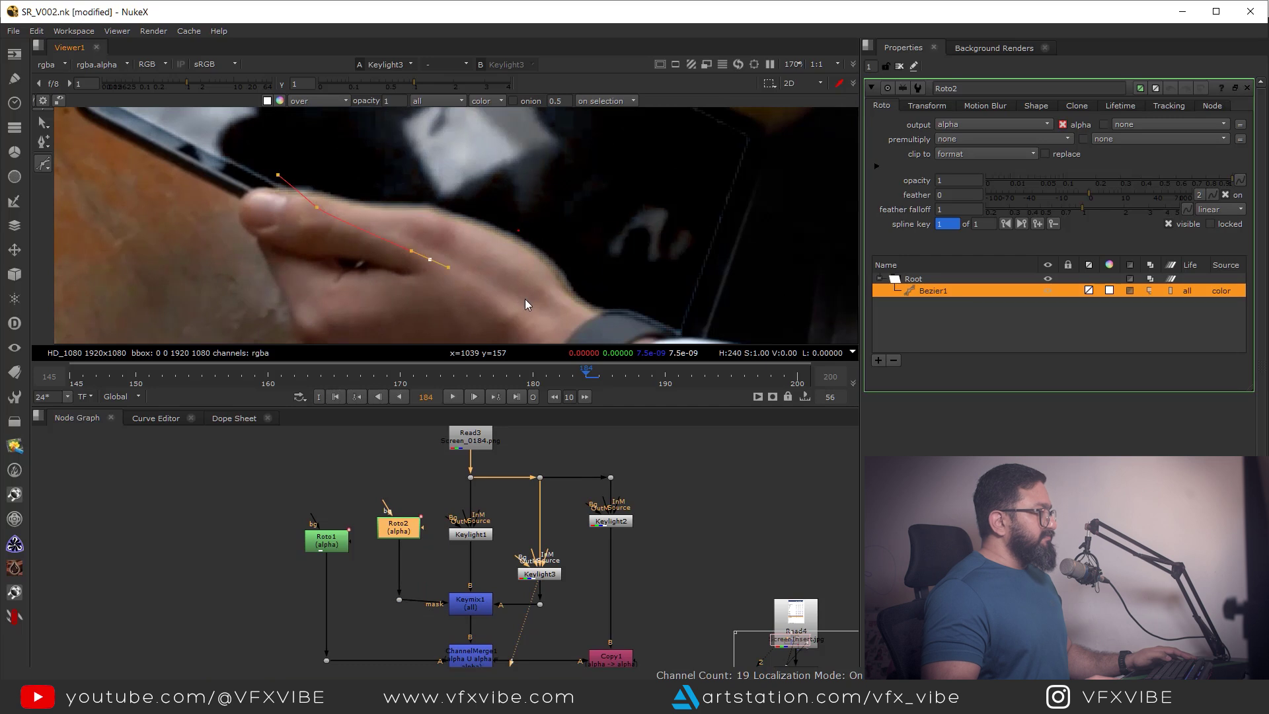
middle_drag(596, 306, 531, 282)
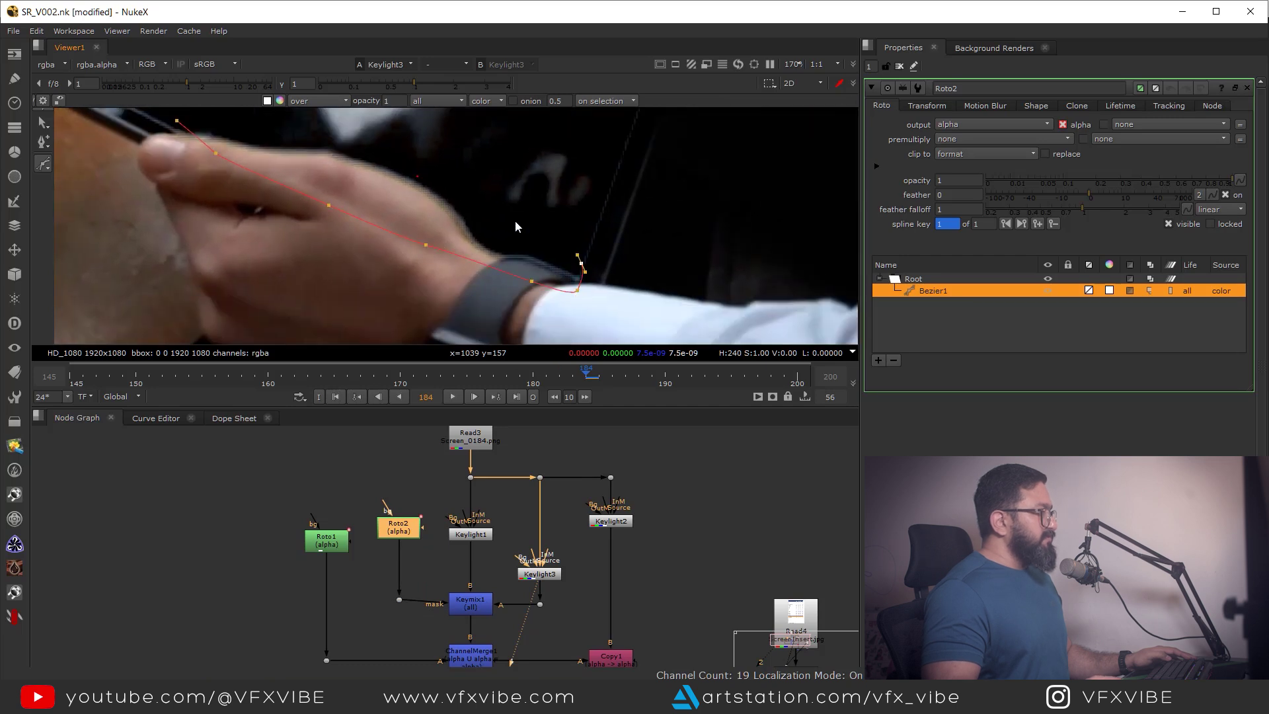
middle_drag(516, 222, 518, 249)
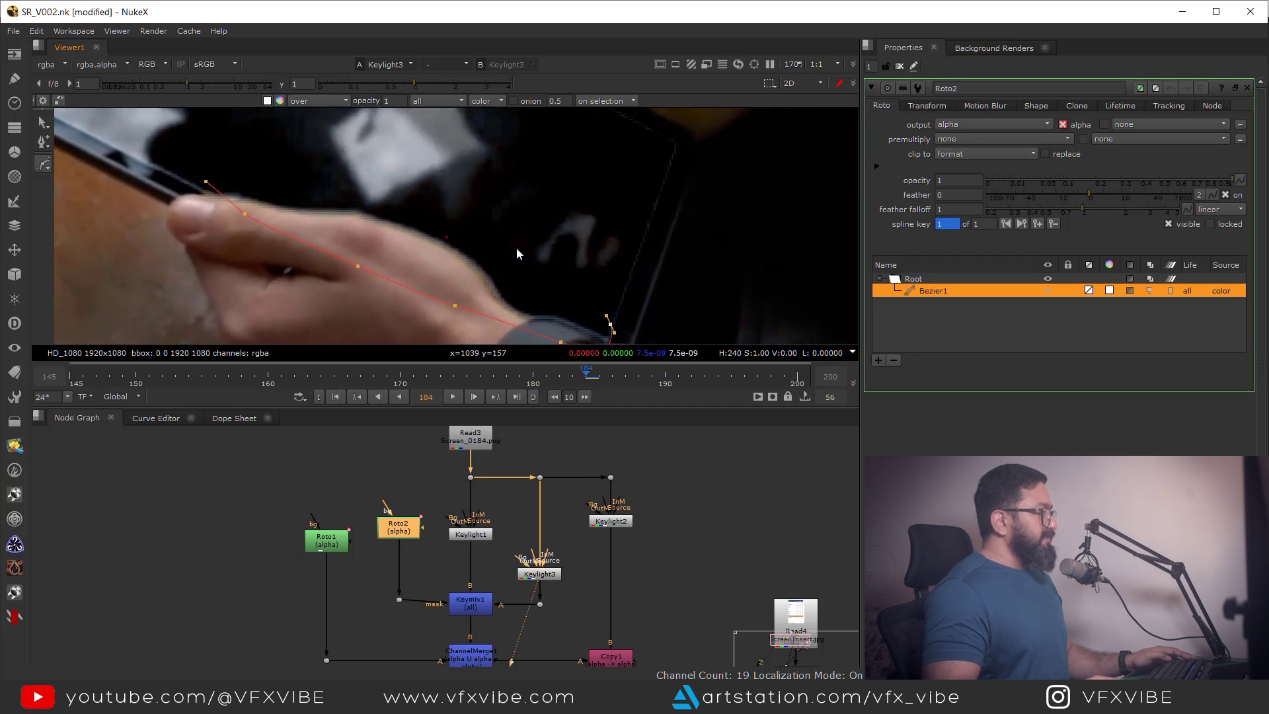
click(207, 181)
View Merge1 and compare the lower hand's edge with Keymix1 disabled and enabled
middle_drag(510, 562, 497, 504)
scroll(502, 508, down, 1)
scroll(514, 542, up, 4)
scroll(509, 558, down, 5)
drag(532, 547, 456, 602)
key(1)
middle_drag(385, 477, 415, 587)
click(416, 547)
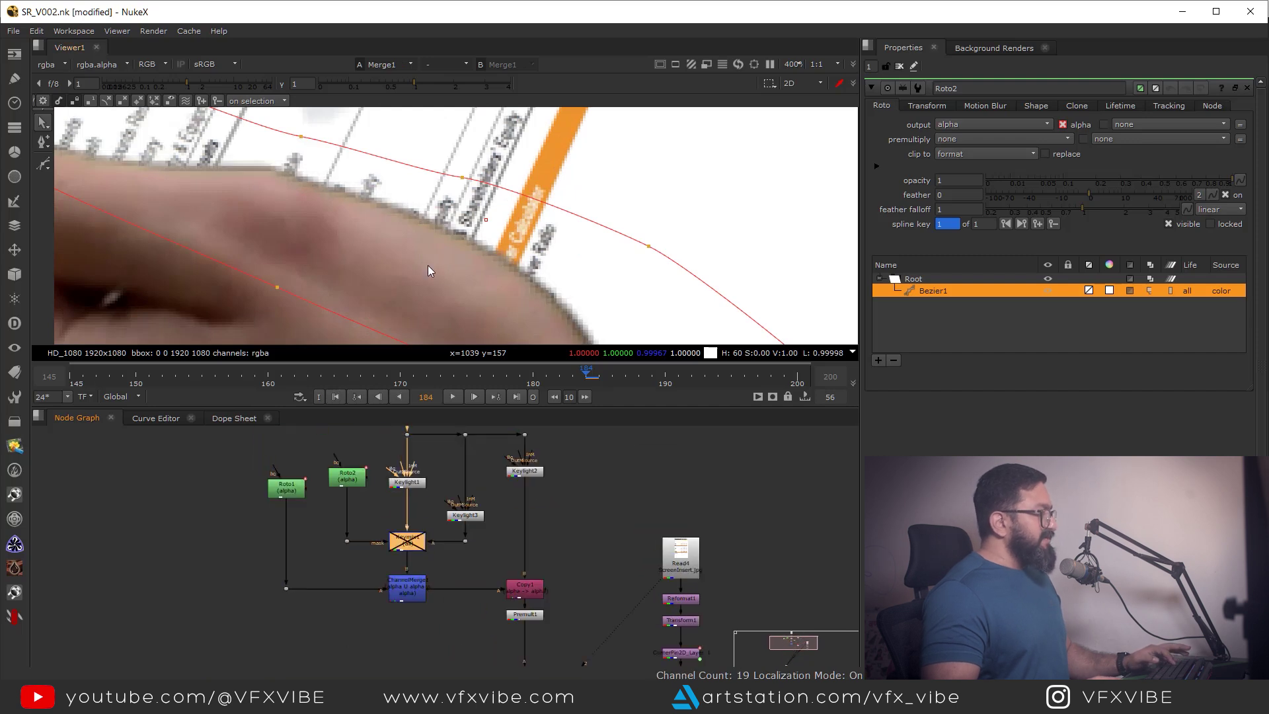
middle_drag(455, 271, 573, 334)
scroll(449, 262, down, 5)
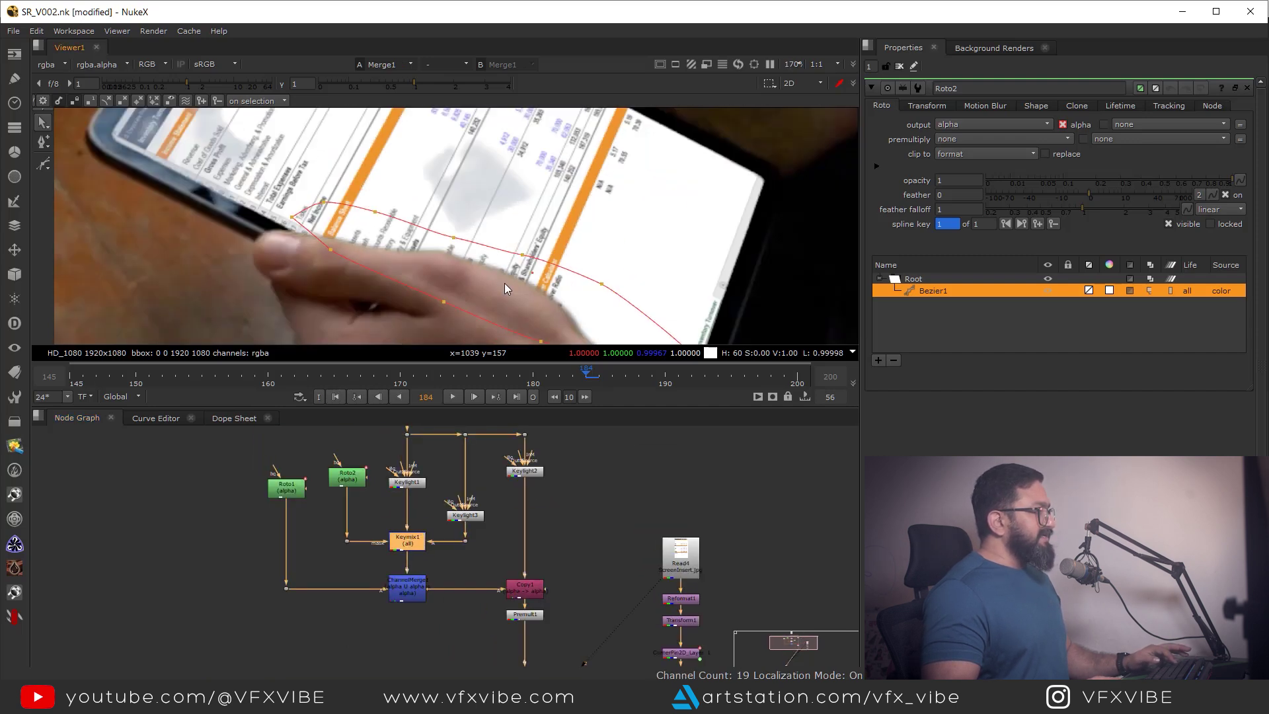
Close all open node properties and inspect the tablet composite in the full-size viewer
click(900, 66)
scroll(546, 296, down, 6)
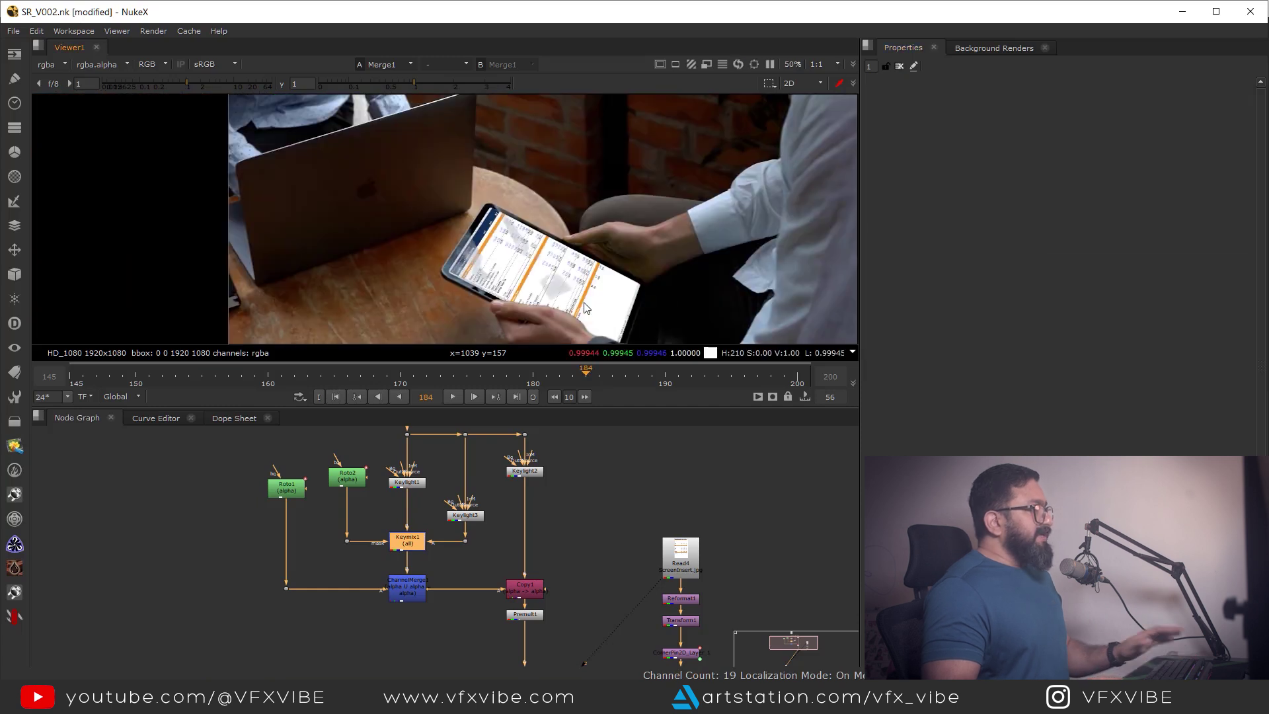
key(space)
scroll(665, 441, up, 4)
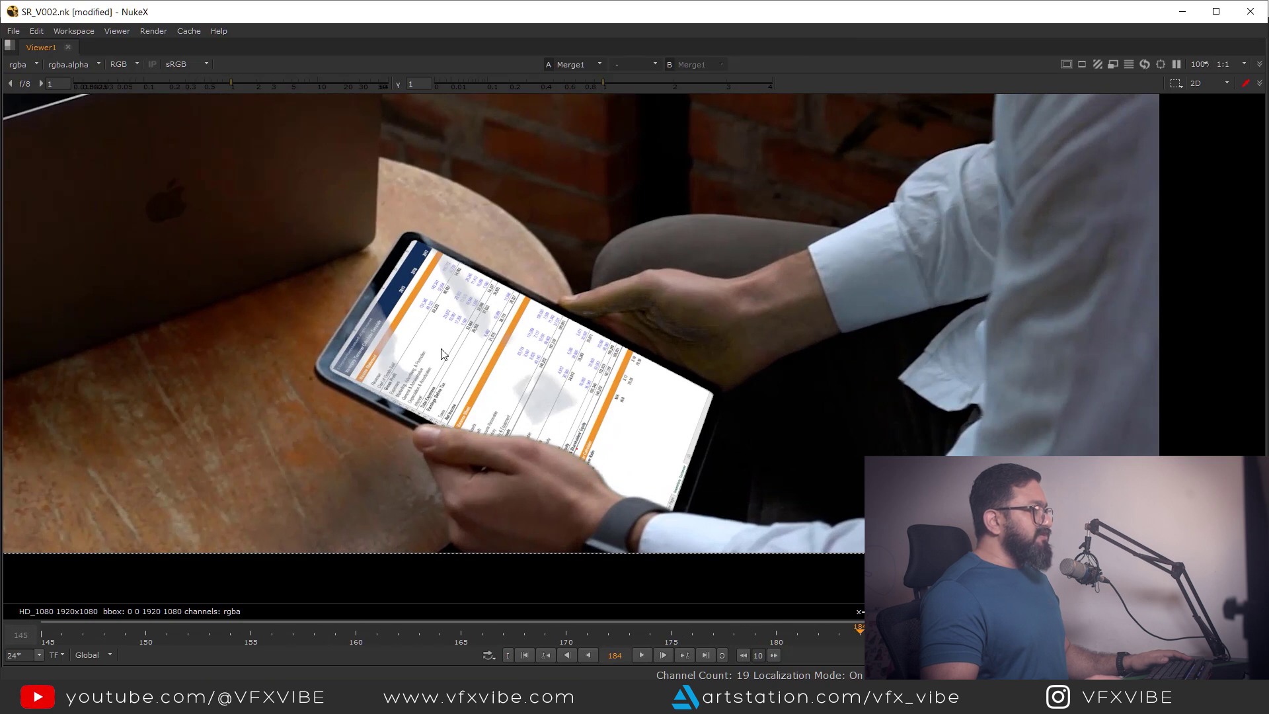
scroll(442, 353, down, 3)
scroll(576, 401, up, 2)
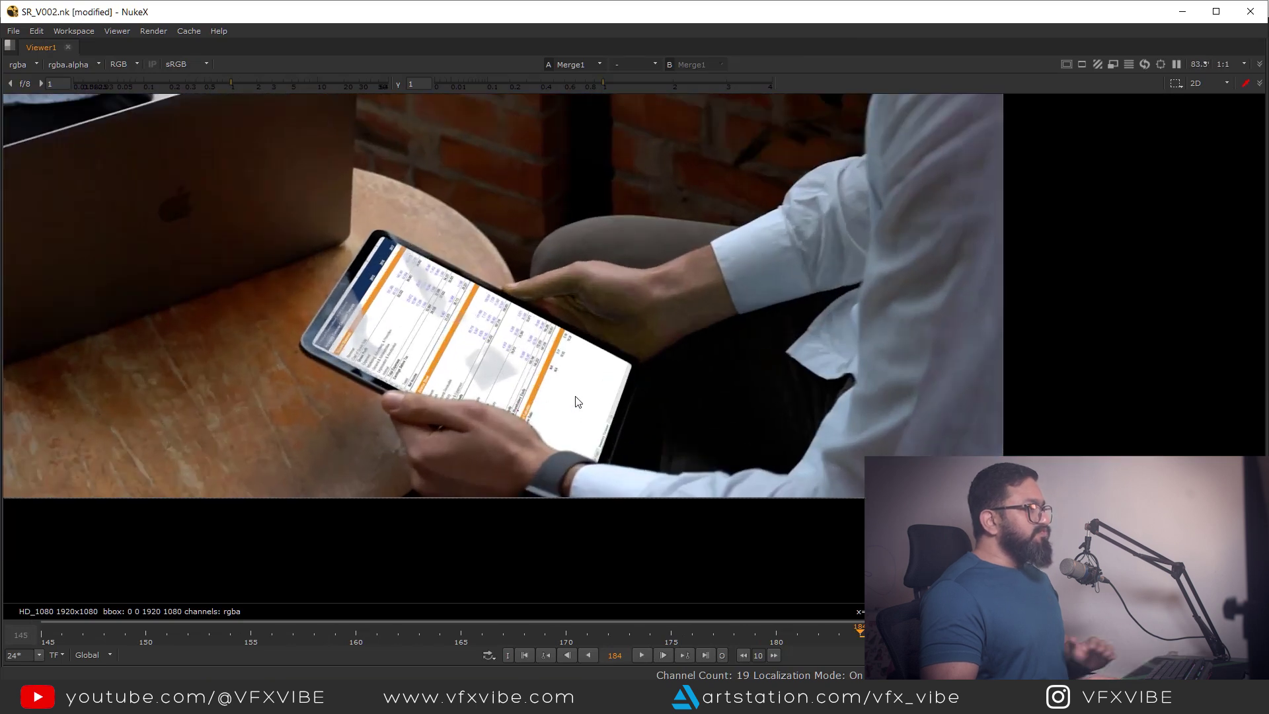
scroll(473, 415, up, 3)
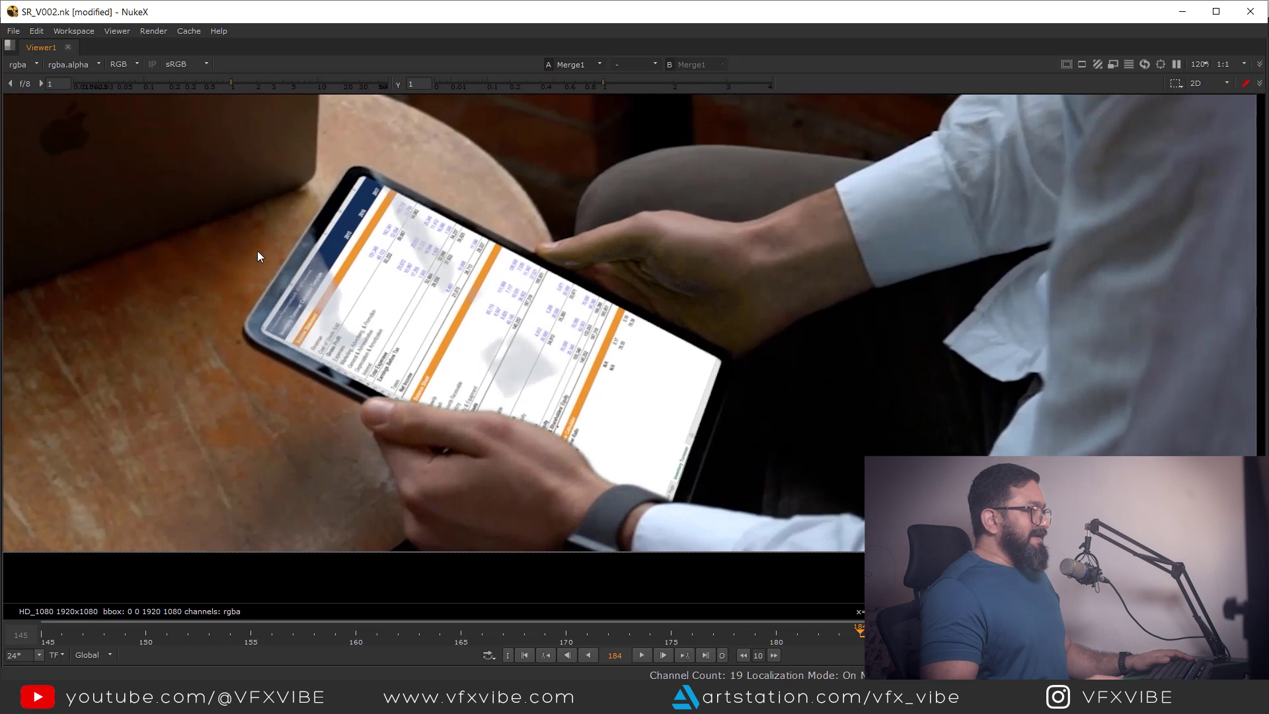
drag(216, 195, 549, 434)
scroll(716, 391, down, 2)
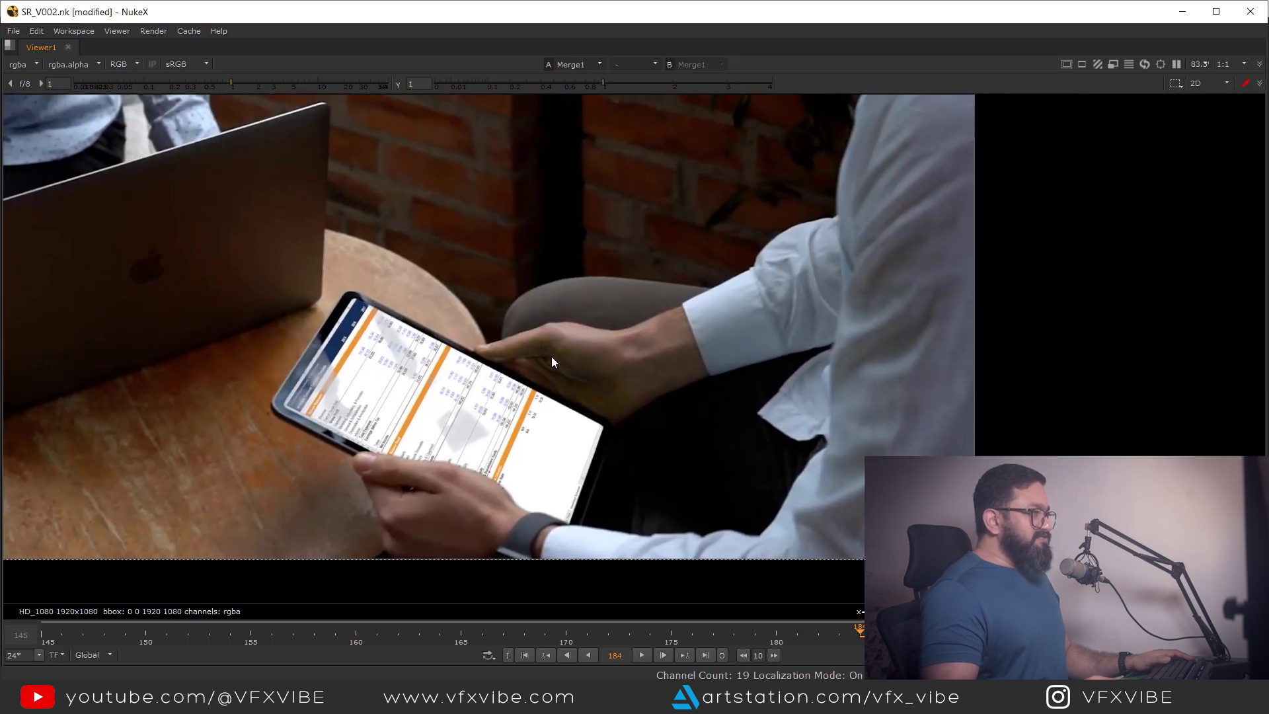
Compare the original Read3 plate with the Merge1 composite in luminance view, and restore the RGB view
key(space)
key(1)
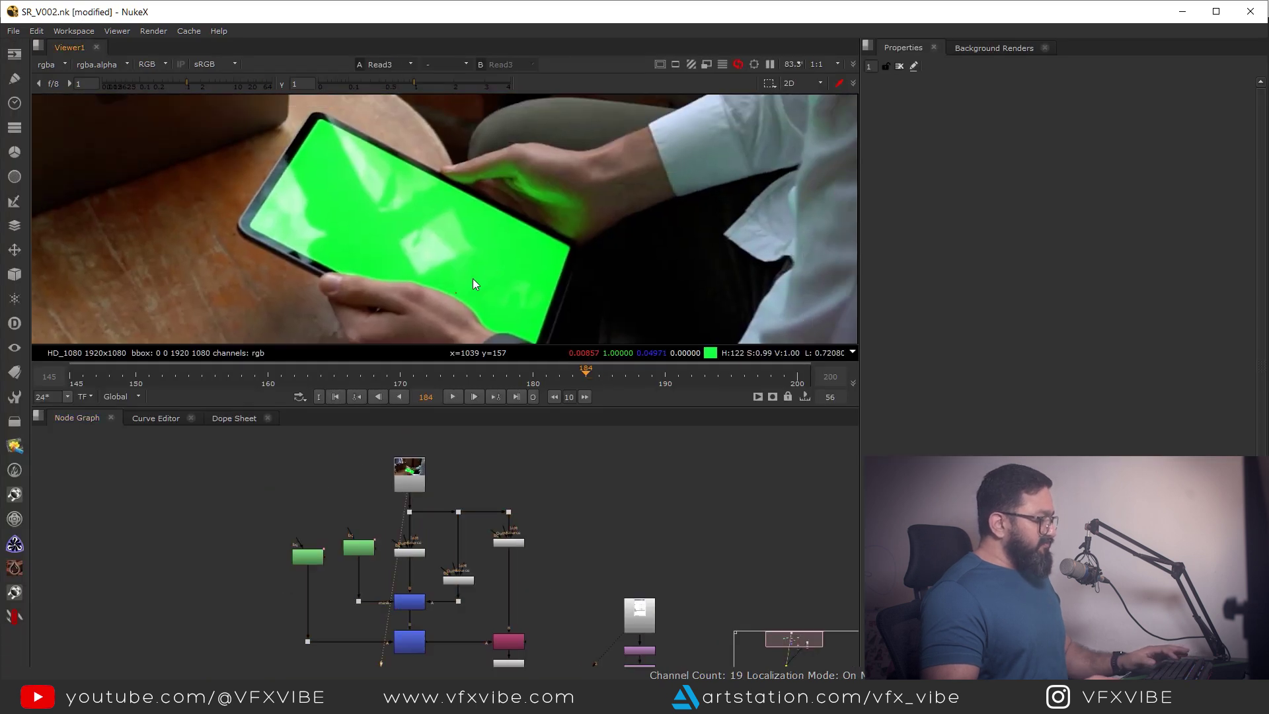
key(y)
middle_drag(564, 522, 543, 375)
click(489, 568)
key(1)
key(space)
key(1)
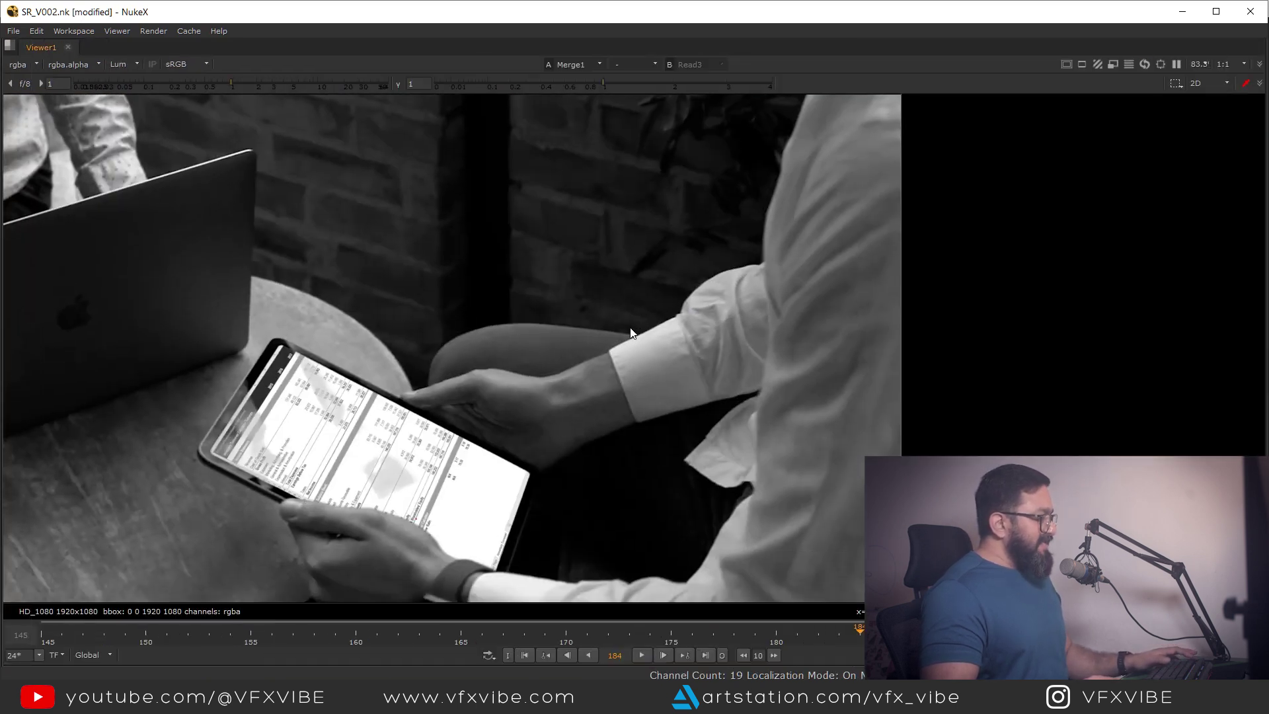
key(1)
key(2)
key(1)
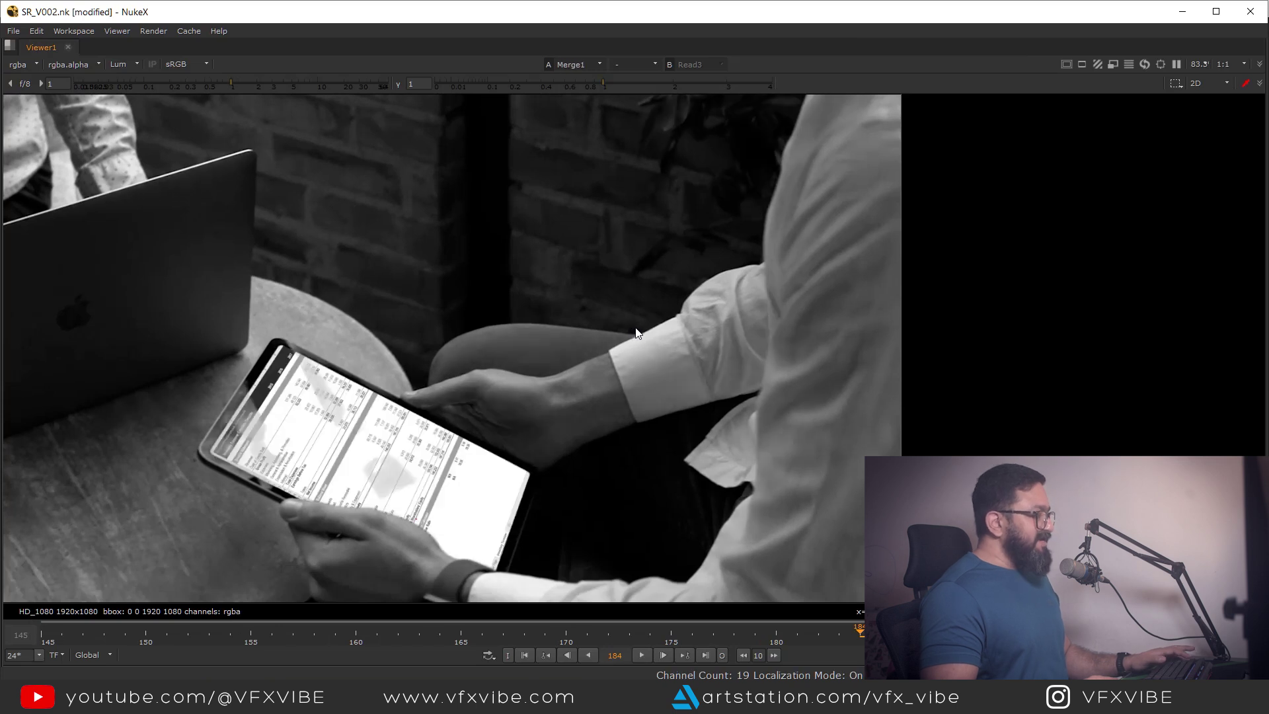
key(r)
key(r)
middle_drag(755, 365, 677, 362)
key(space)
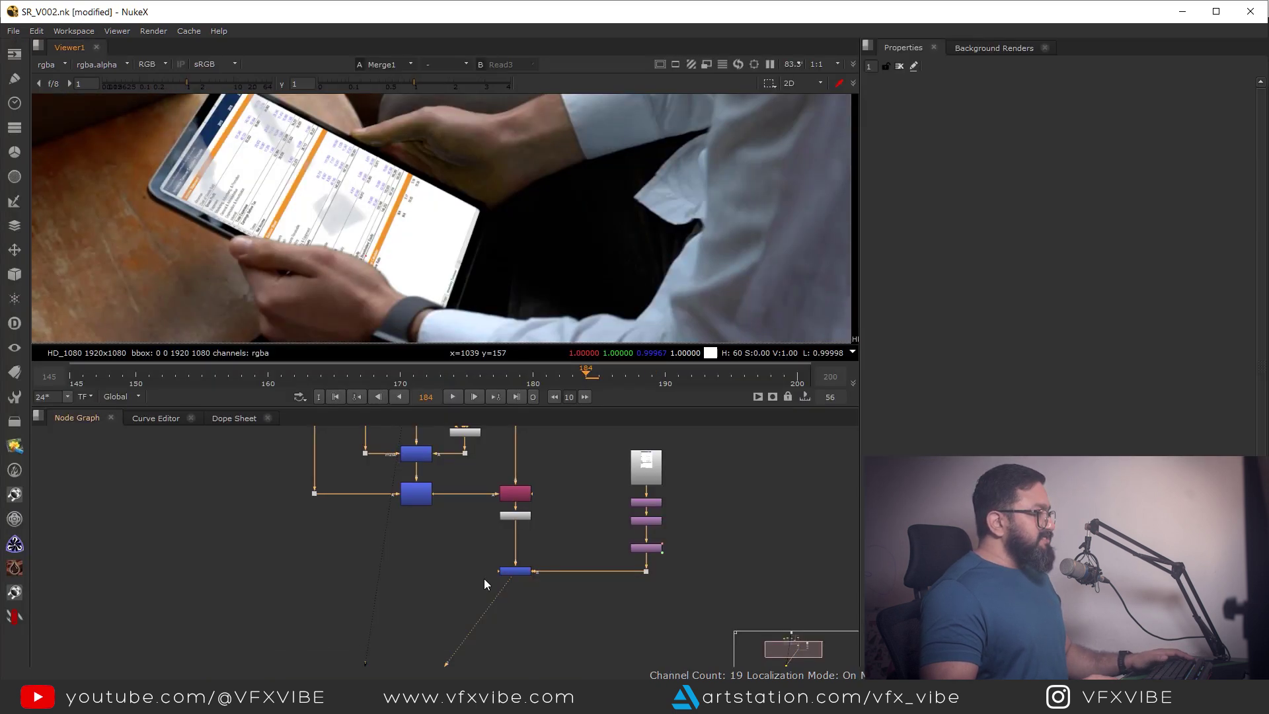
View the Read3 plate full-size and examine the shirt, sleeve and plant before despill
middle_drag(423, 463, 482, 644)
click(484, 501)
key(1)
middle_drag(608, 149, 556, 300)
key(space)
middle_drag(628, 503, 752, 336)
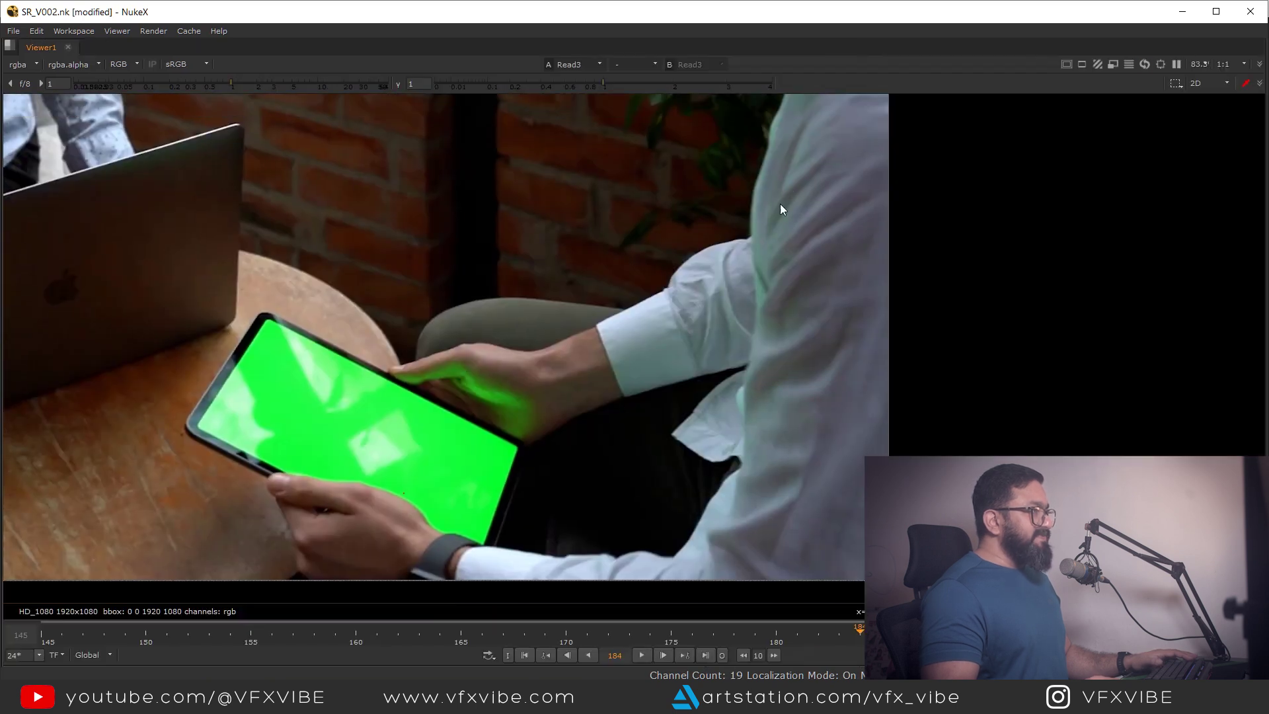
middle_drag(793, 162, 712, 316)
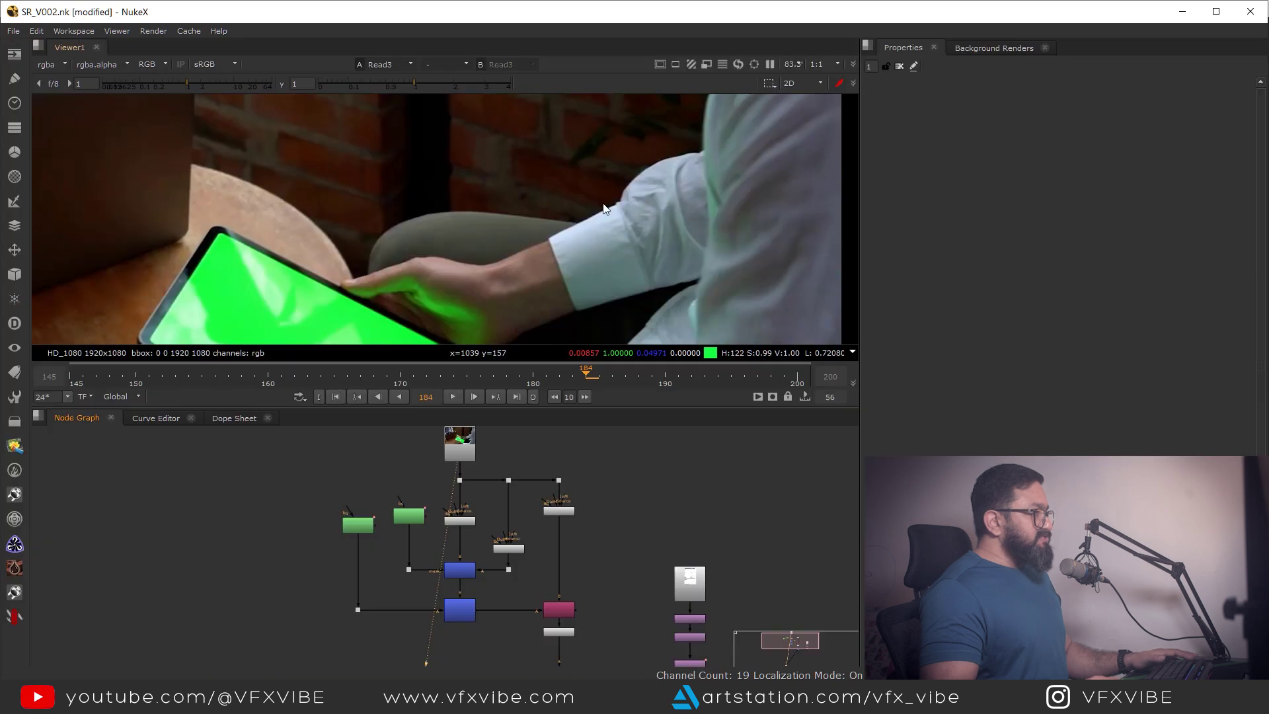
key(space)
scroll(496, 466, up, 3)
View the Merge1 composite full-size and examine the plant leaves beside the man's shoulder
middle_drag(586, 664, 518, 459)
click(562, 571)
key(2)
click(514, 592)
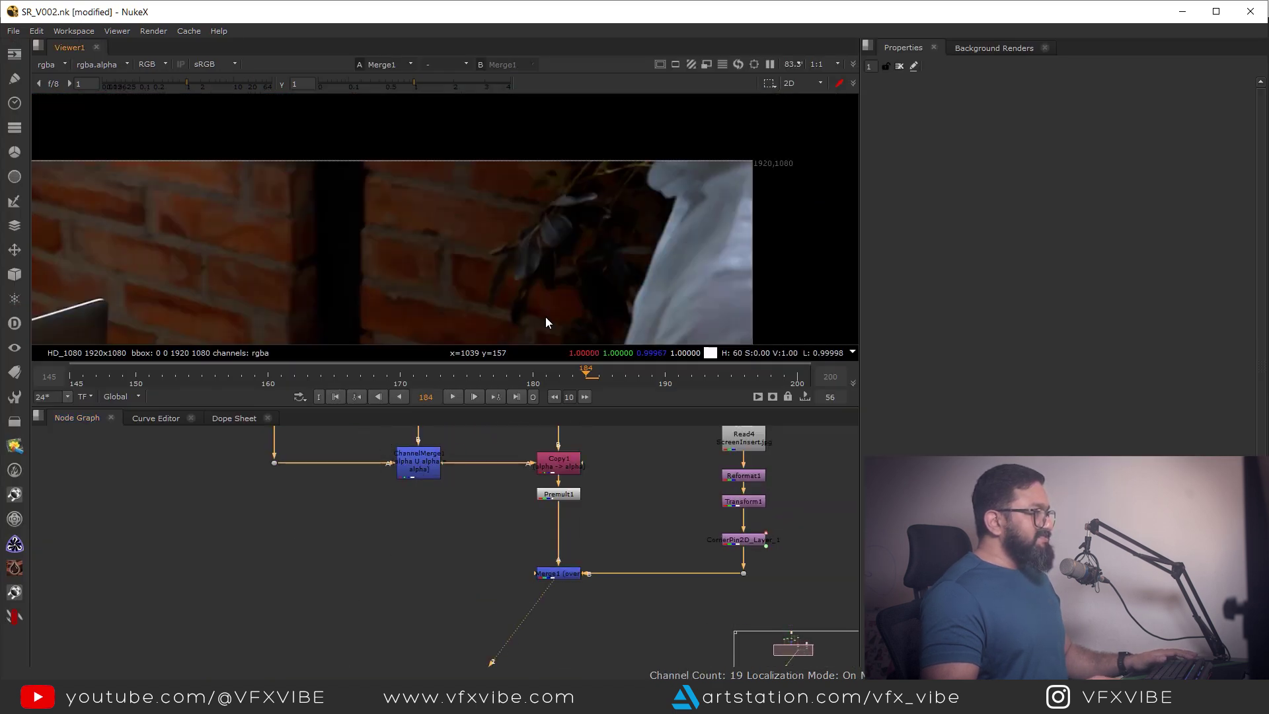
scroll(546, 320, up, 4)
key(space)
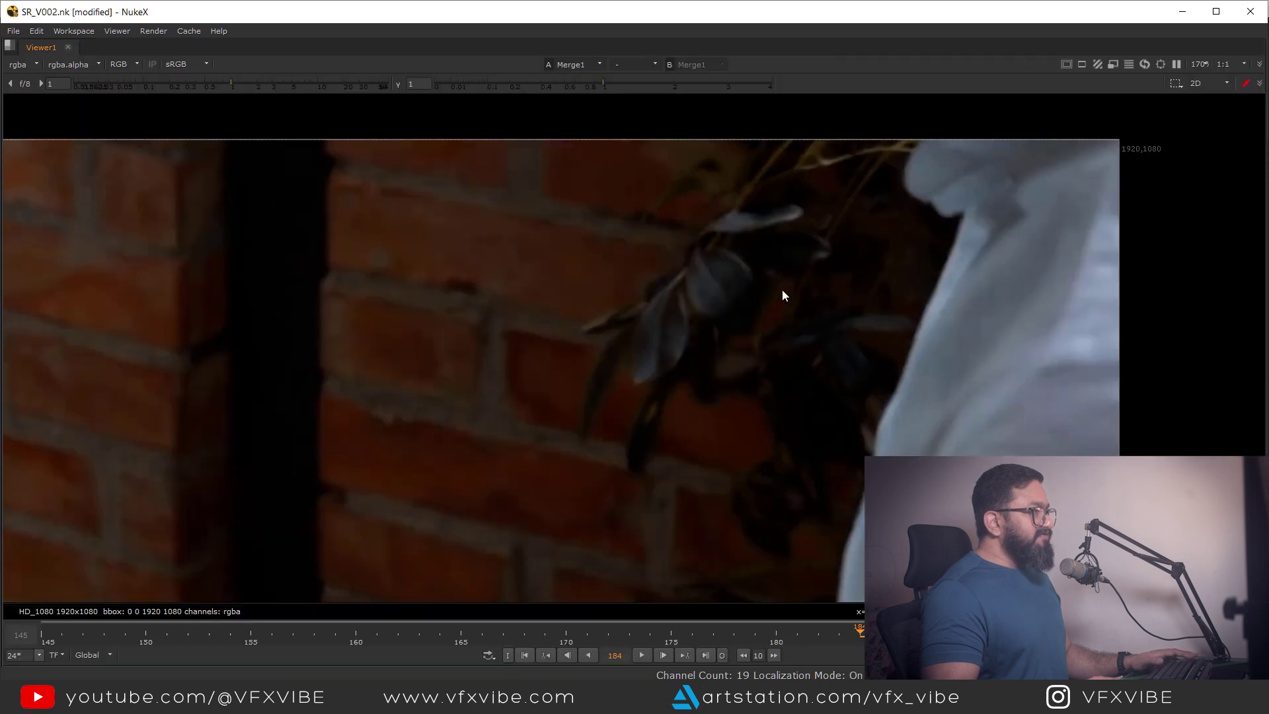
drag(778, 197, 560, 408)
drag(832, 262, 687, 362)
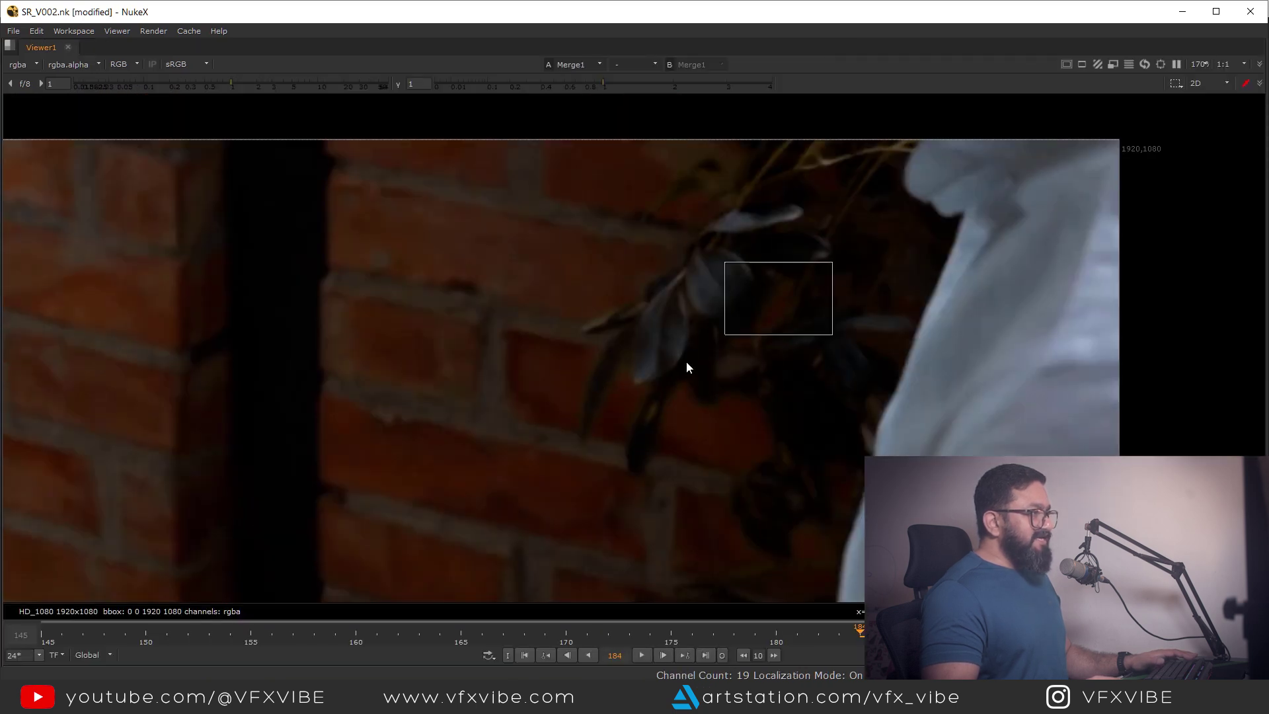
scroll(664, 337, down, 2)
View the unkeyed plate from the Dot above Keylight2 and examine the plant's original colour
key(space)
middle_drag(524, 540, 506, 650)
click(551, 483)
key(1)
middle_drag(723, 158, 597, 334)
scroll(567, 272, down, 3)
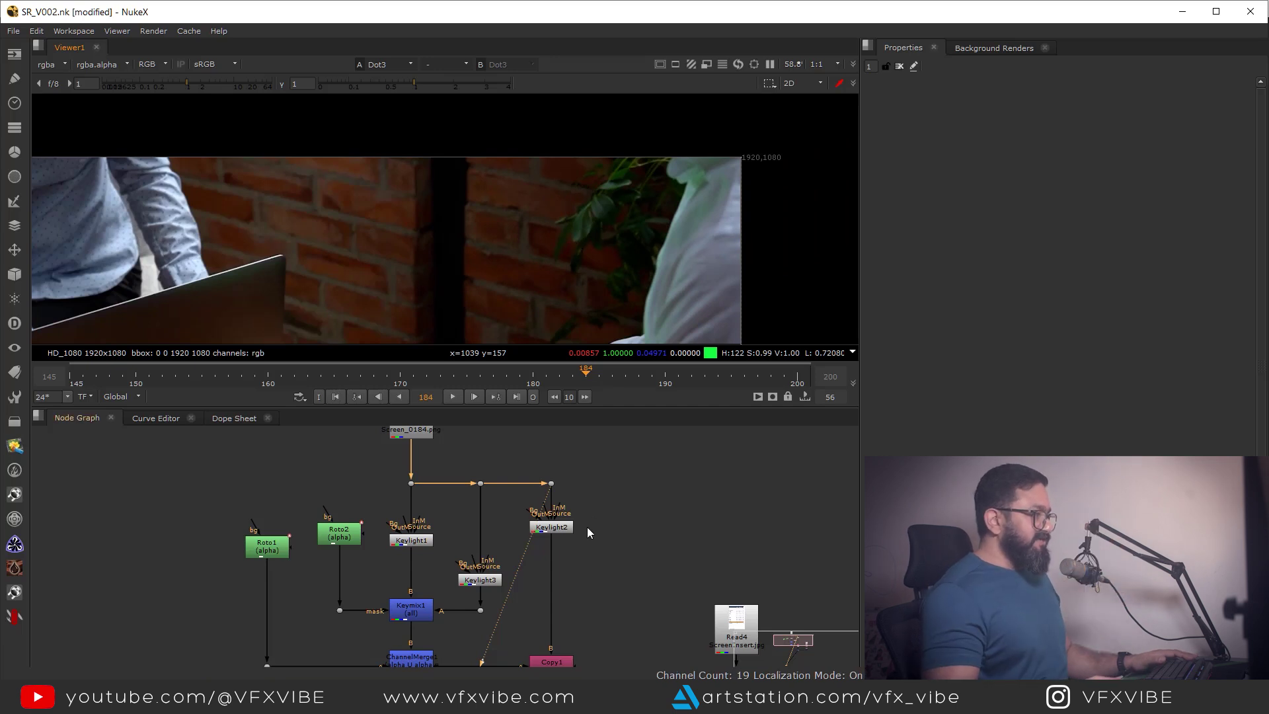
mouse_move(581, 601)
middle_down()
mouse_move(601, 586)
mouse_move(583, 574)
mouse_move(583, 607)
middle_up()
middle_drag(592, 231, 577, 237)
middle_drag(606, 572, 589, 533)
scroll(588, 533, up, 3)
middle_drag(568, 489, 563, 542)
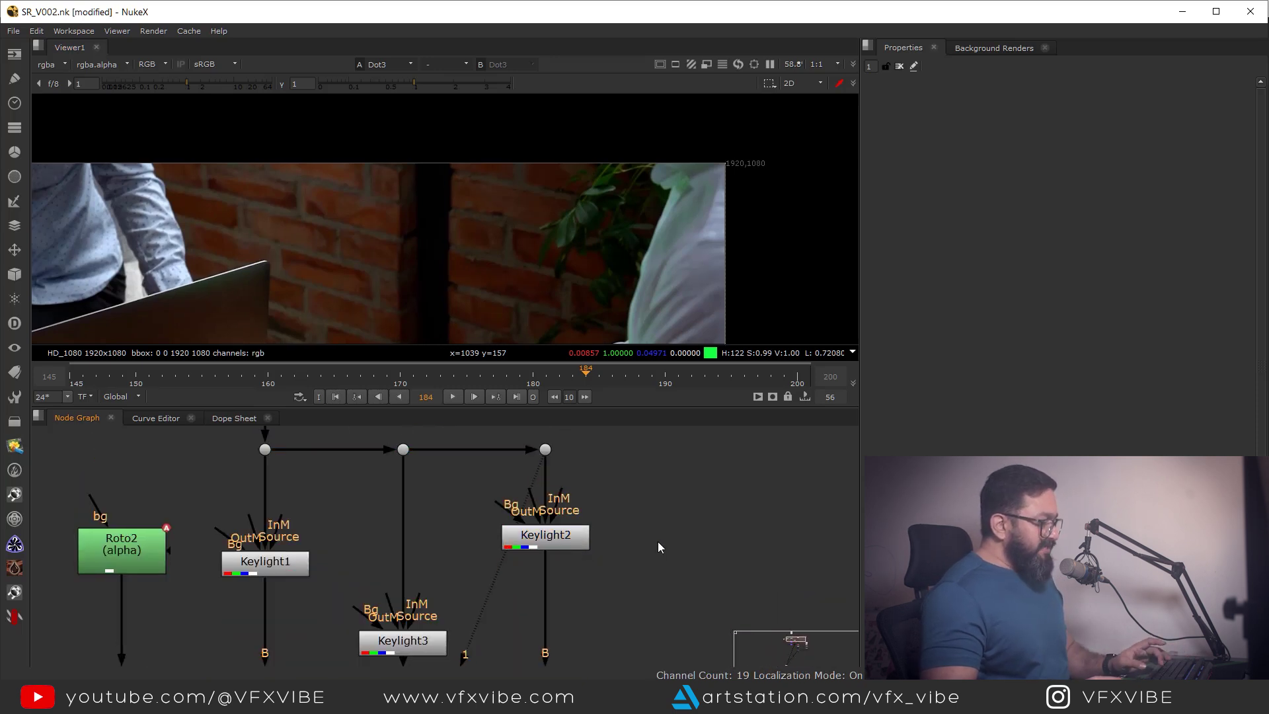
Add a Merge node beside Keylight2, with Keylight2 as input A and the original plate as B through a new Dot, and view it
key(m)
scroll(666, 520, up, 1)
drag(668, 518, 565, 440)
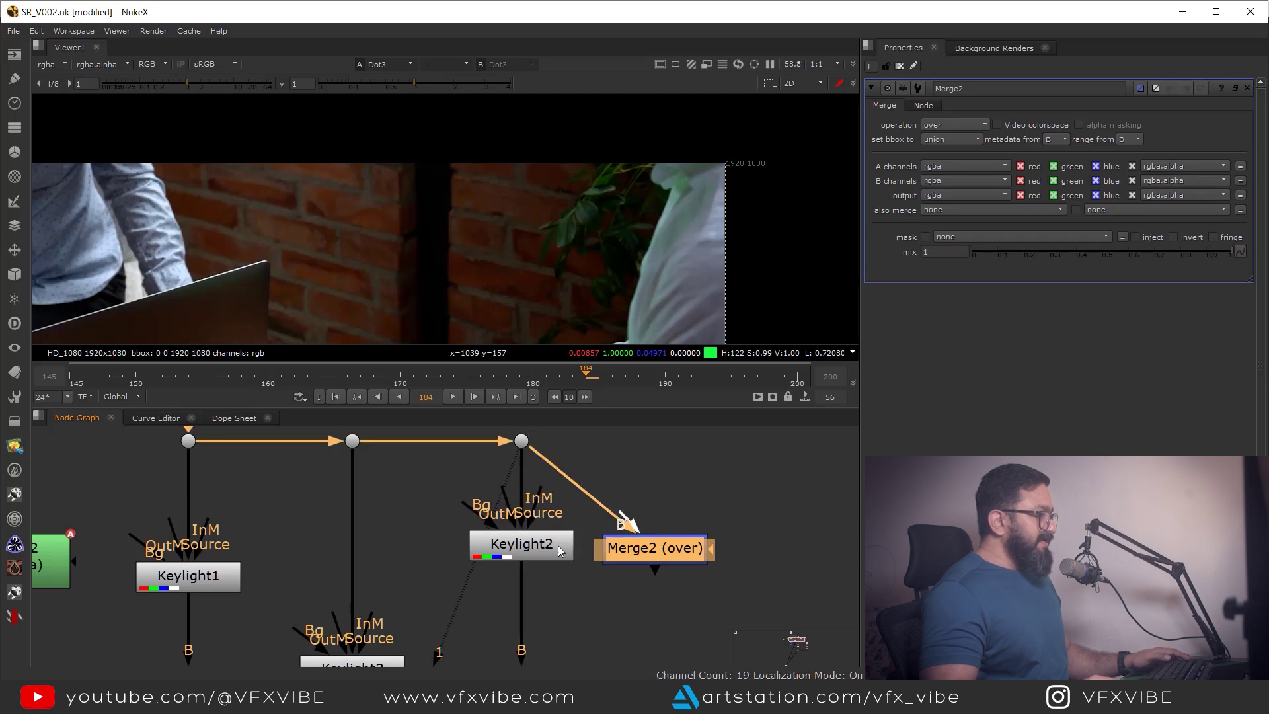
drag(558, 545, 555, 546)
drag(661, 559, 739, 570)
ctrl+drag(628, 499, 739, 443)
drag(724, 563, 729, 549)
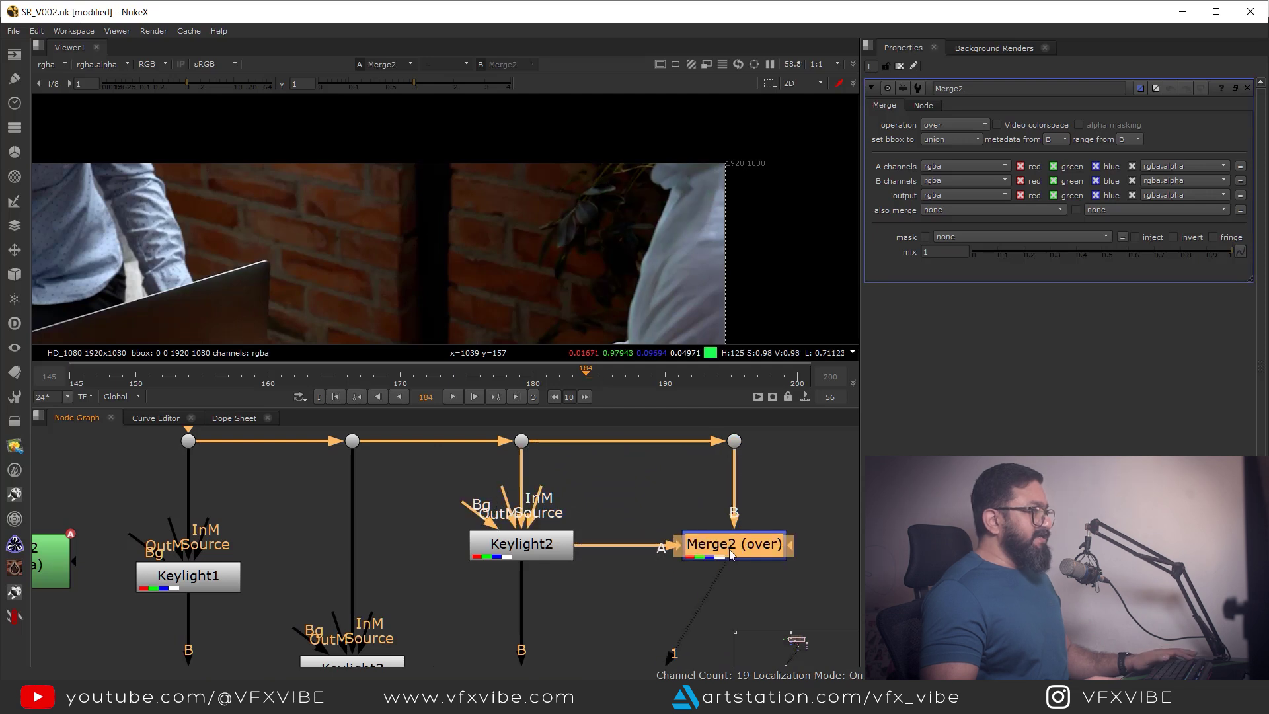
Set the Merge2 operation to difference to isolate what Keylight2 removes from the plate
click(955, 124)
click(962, 82)
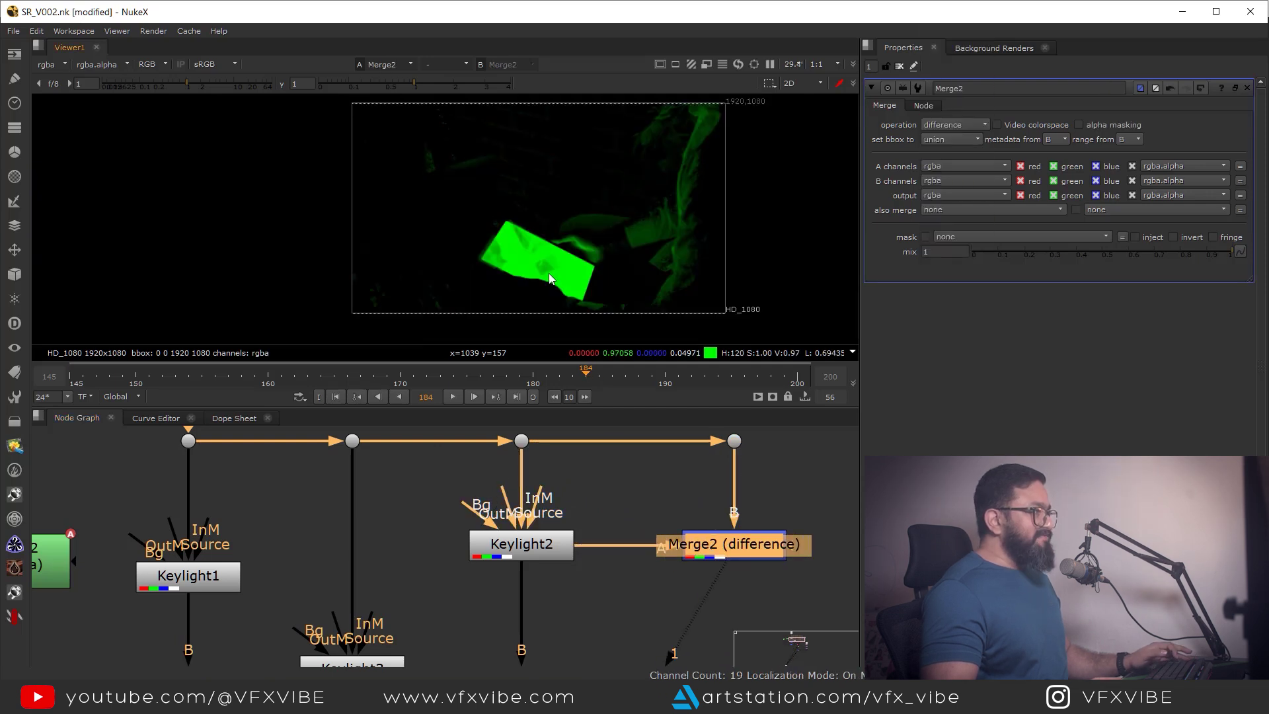
middle_drag(598, 591, 559, 518)
Add a Saturation node below Merge2, view it, and lower its saturation to the minimum so the difference turns greyscale
click(690, 538)
key(Tab)
text(s)
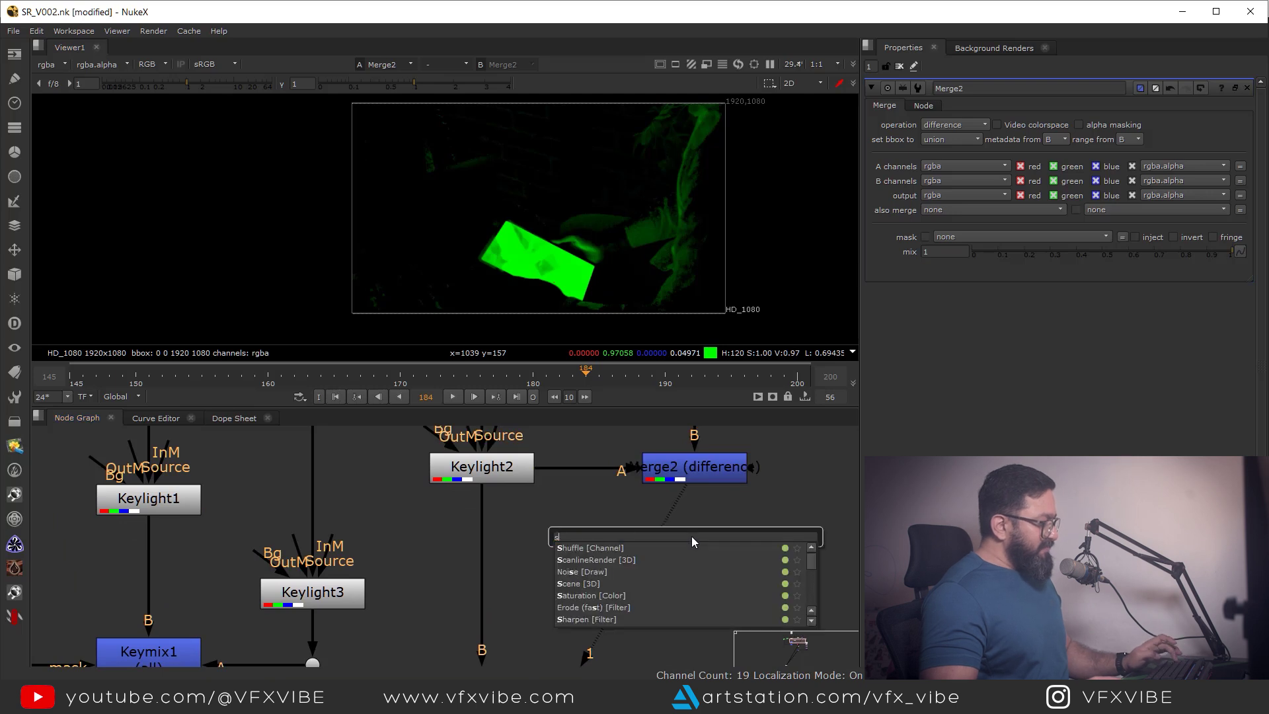
text(atu)
click(613, 549)
drag(667, 546, 696, 573)
click(632, 564)
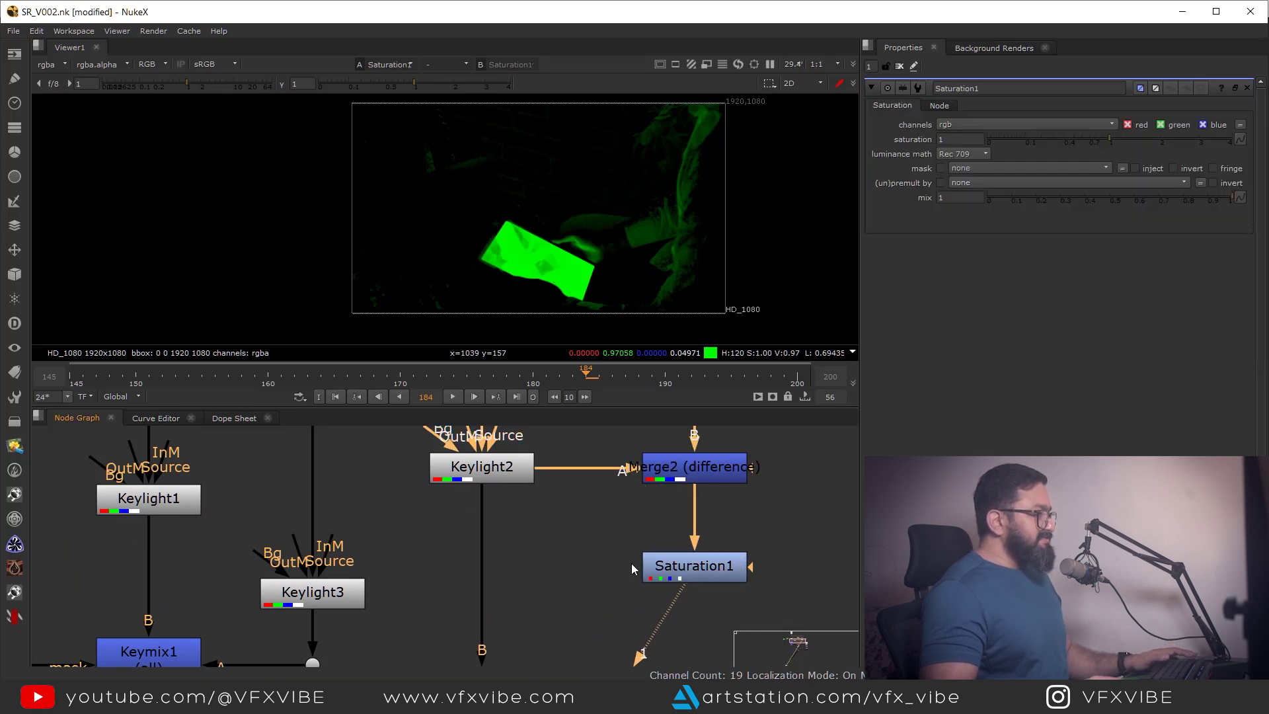
click(698, 567)
drag(1098, 138, 987, 138)
Add a Merge node below Keylight2 with Saturation1 as input A, view it, and set its operation to plus
click(571, 560)
key(m)
drag(519, 562, 492, 587)
drag(461, 547, 670, 575)
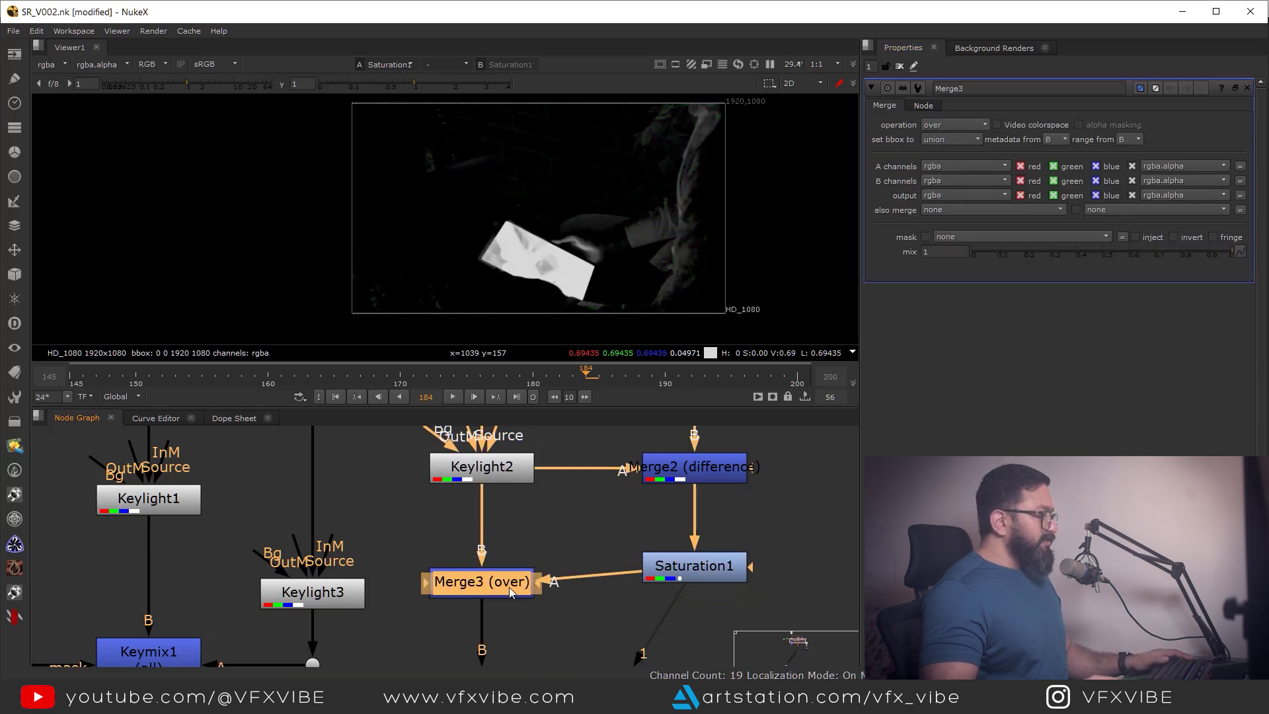
drag(509, 587, 509, 570)
key(1)
click(946, 126)
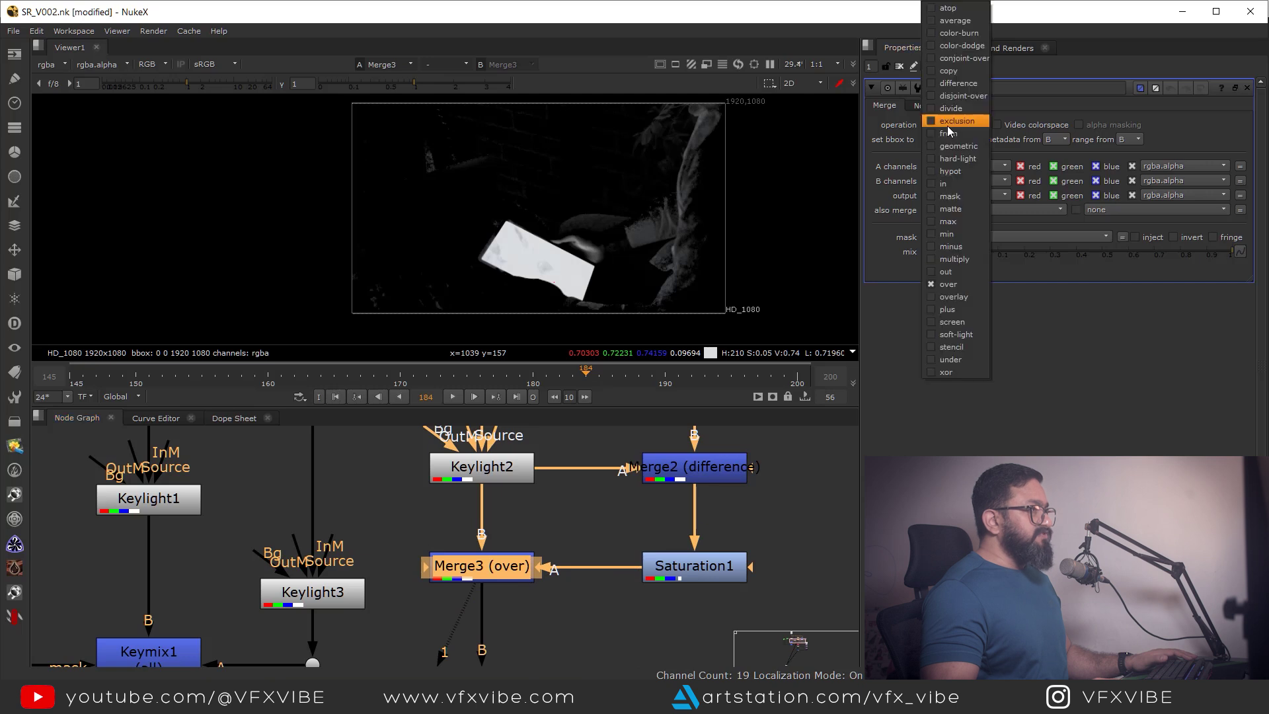
click(957, 311)
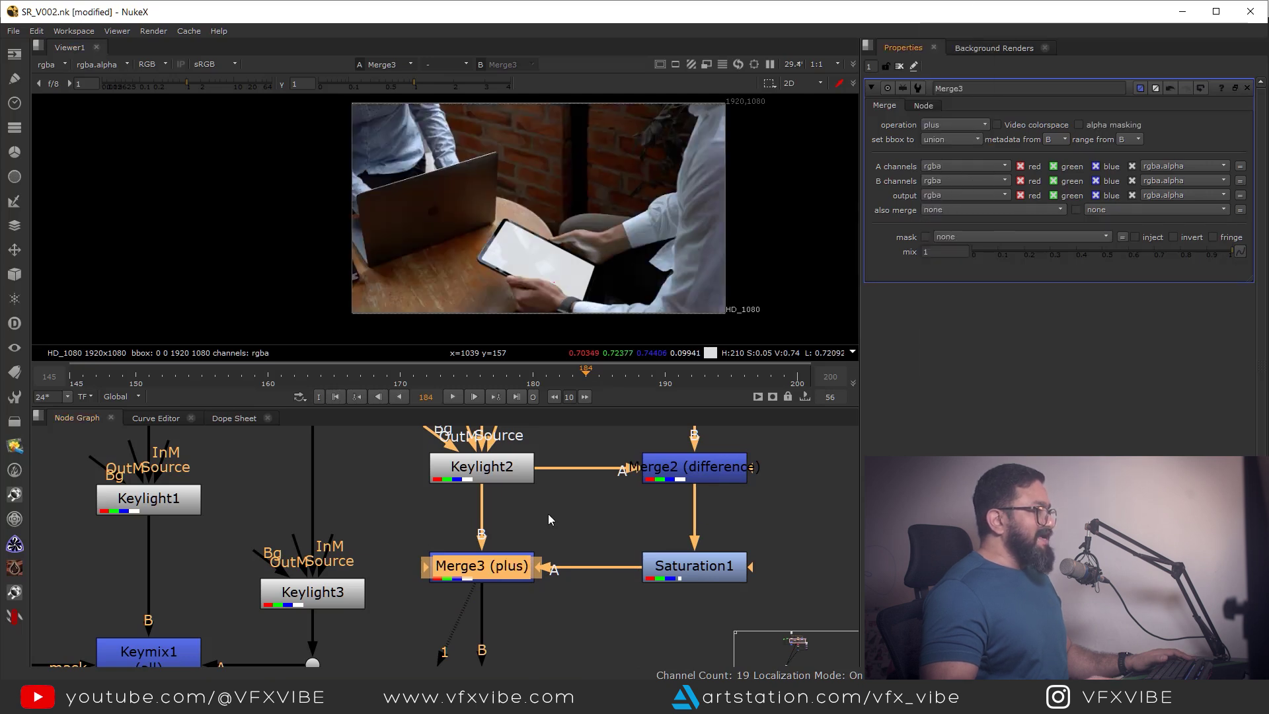
View the Merge1 composite and examine the insert screen and the hand around it
scroll(588, 228, up, 6)
scroll(502, 598, down, 4)
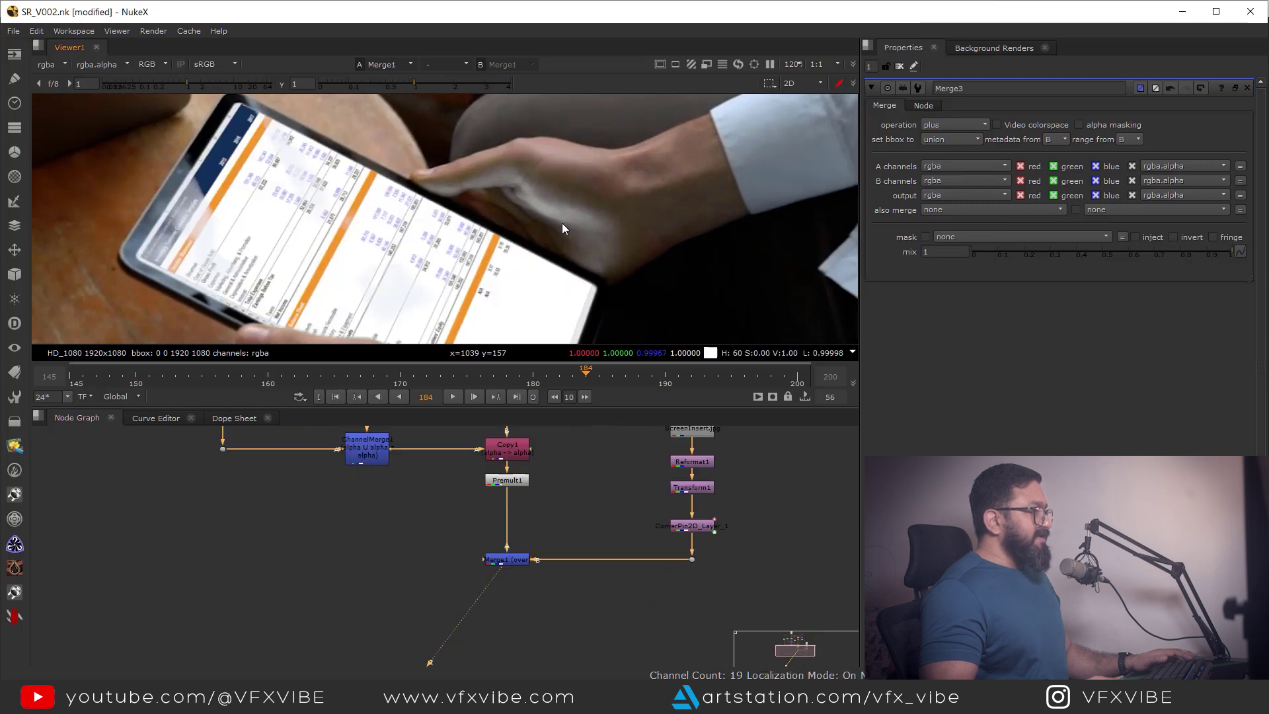
scroll(562, 223, down, 4)
scroll(537, 298, down, 3)
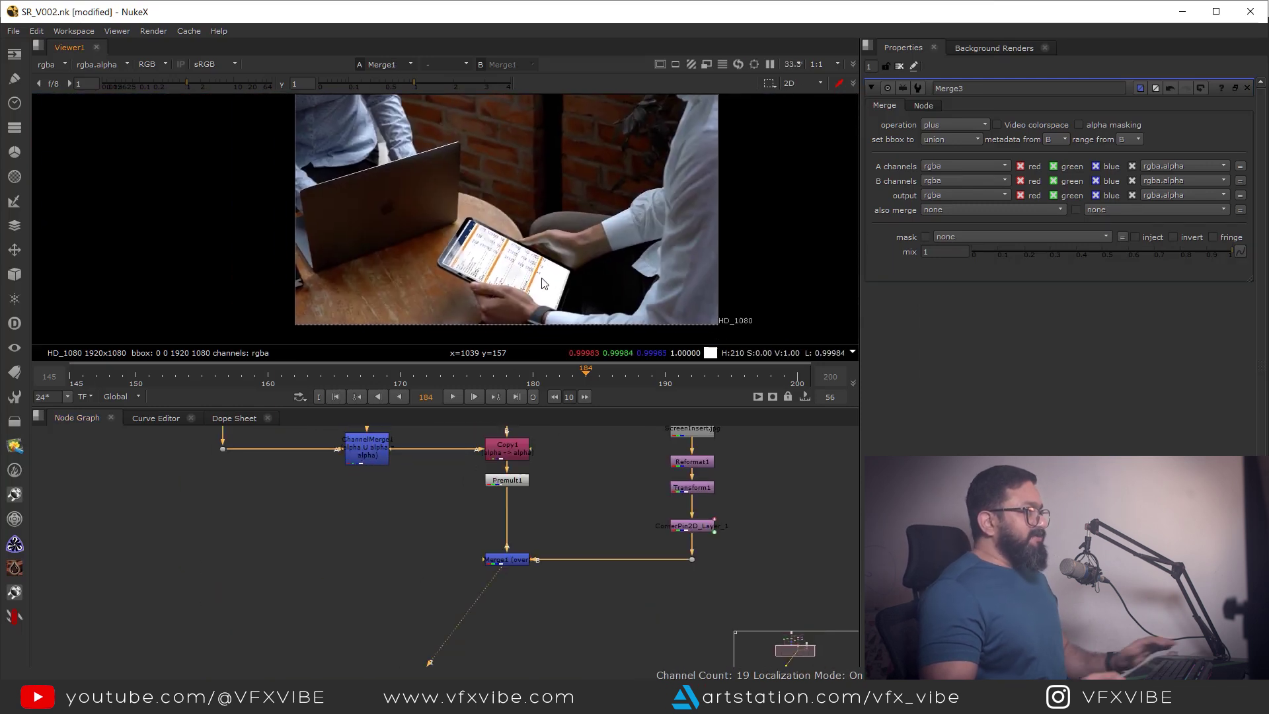
View the original plate from the Dot above Merge2 and examine the green spill on the hand
middle_drag(430, 301, 431, 258)
middle_drag(457, 449, 473, 659)
scroll(462, 566, down, 1)
drag(613, 489, 573, 527)
key(1)
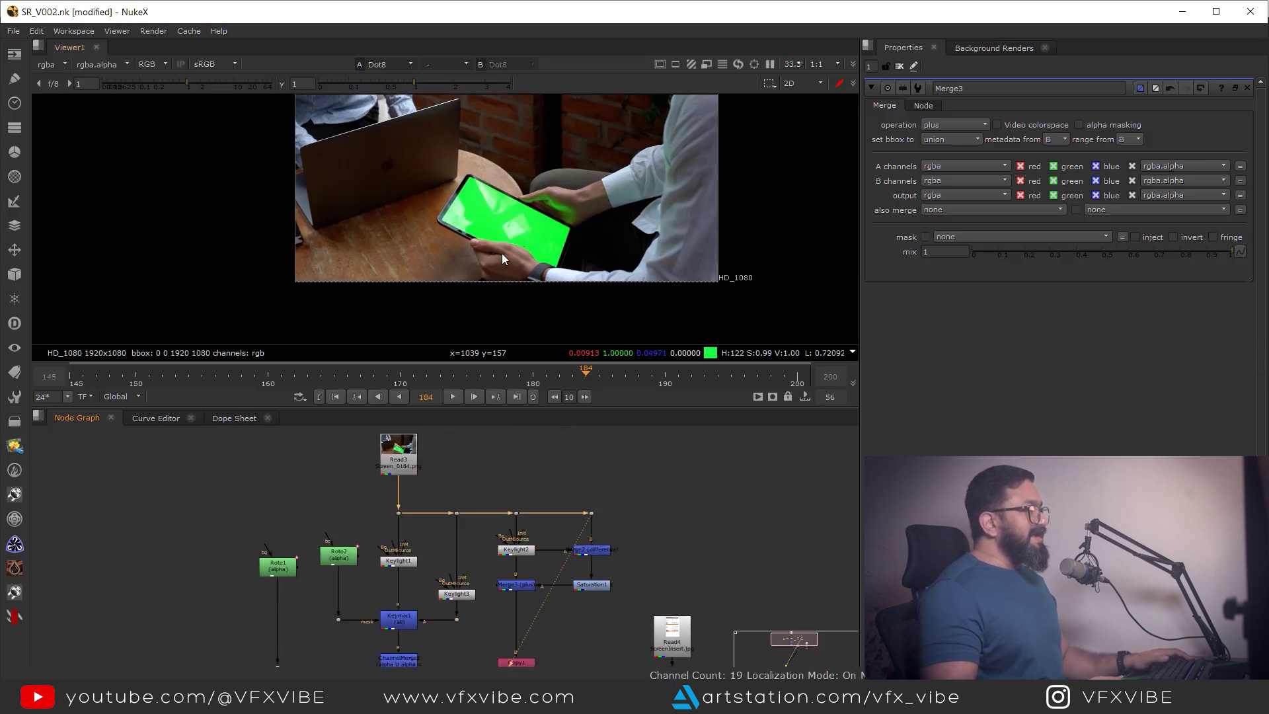
scroll(476, 212, up, 3)
scroll(529, 588, down, 2)
Return the viewer to the Merge1 composite and compare the insert's white with the shirt cuff
middle_drag(528, 588, 519, 436)
drag(553, 533, 471, 587)
key(1)
middle_drag(628, 254, 517, 291)
scroll(517, 291, down, 2)
middle_drag(648, 249, 687, 232)
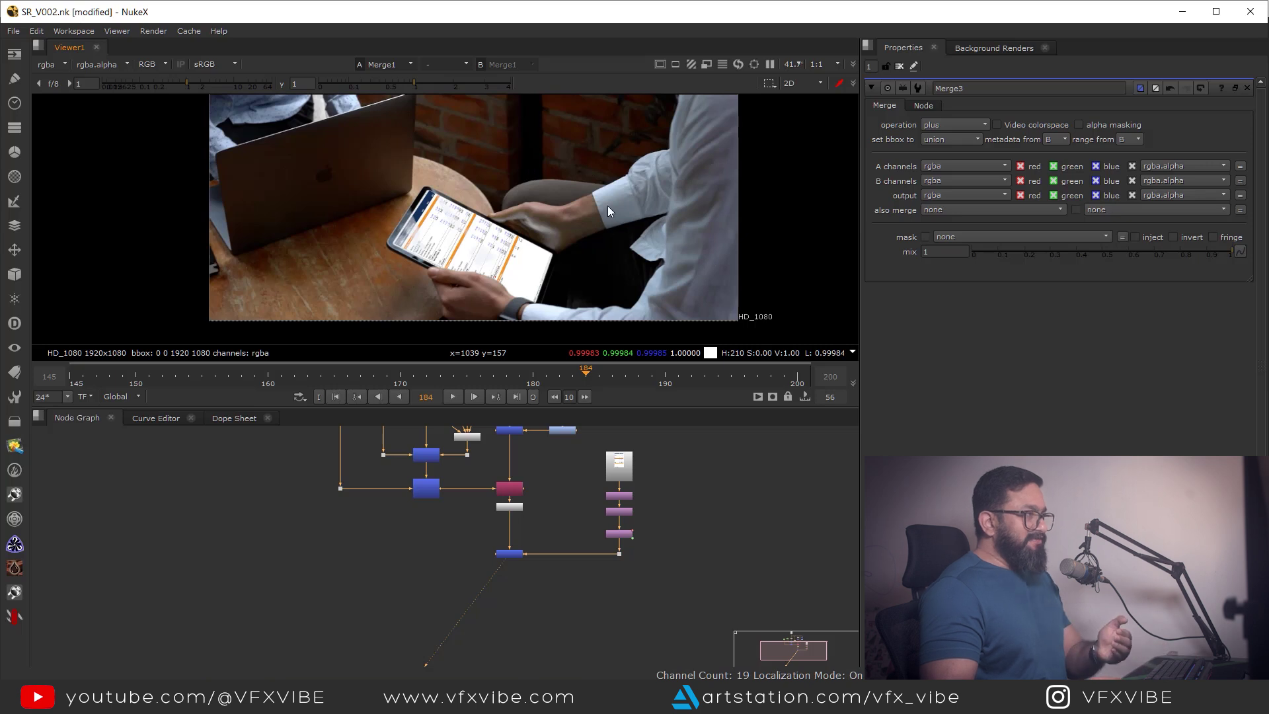
scroll(610, 201, up, 2)
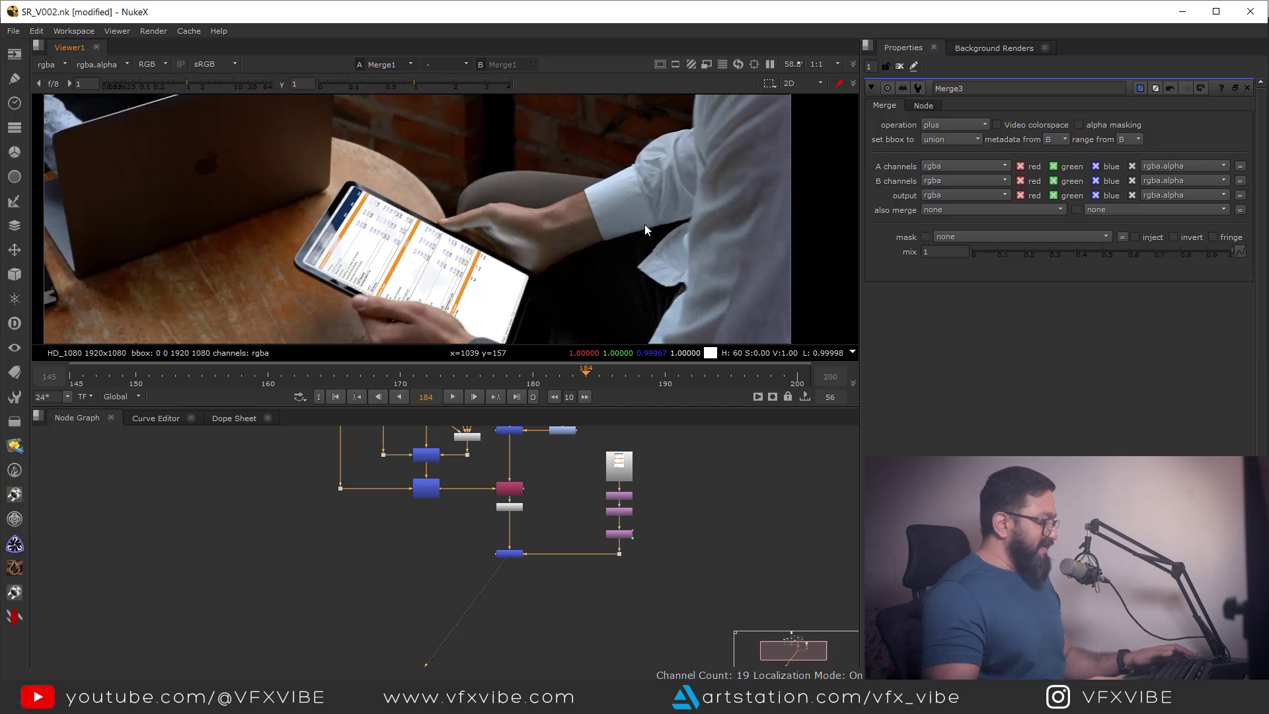
Insert a Grade node below the insert's CornerPin2D node and disable it for sampling
middle_drag(545, 506, 571, 523)
scroll(628, 562, up, 2)
scroll(654, 575, down, 2)
drag(706, 450, 653, 521)
key(g)
key(d)
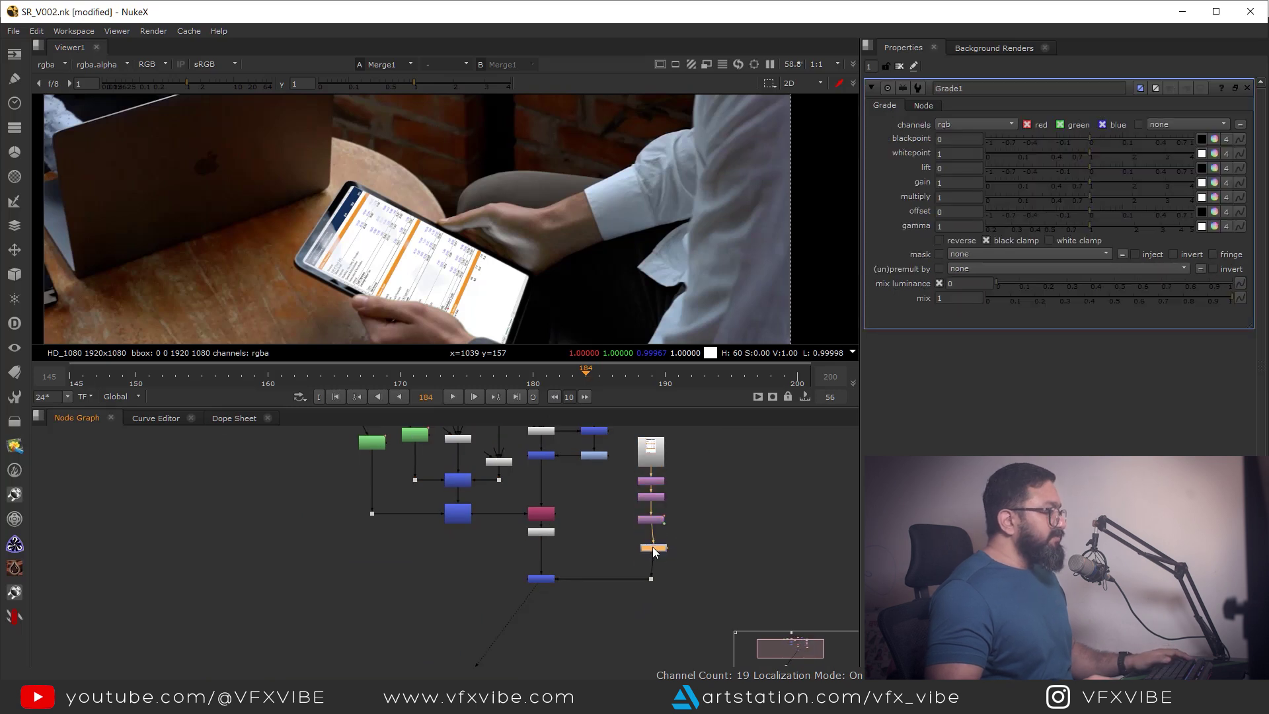
Lower the viewer gain to 0.125 and sample Grade1's whitepoint from the blank white area of the insert screen
middle_drag(632, 211, 655, 197)
drag(416, 82, 352, 89)
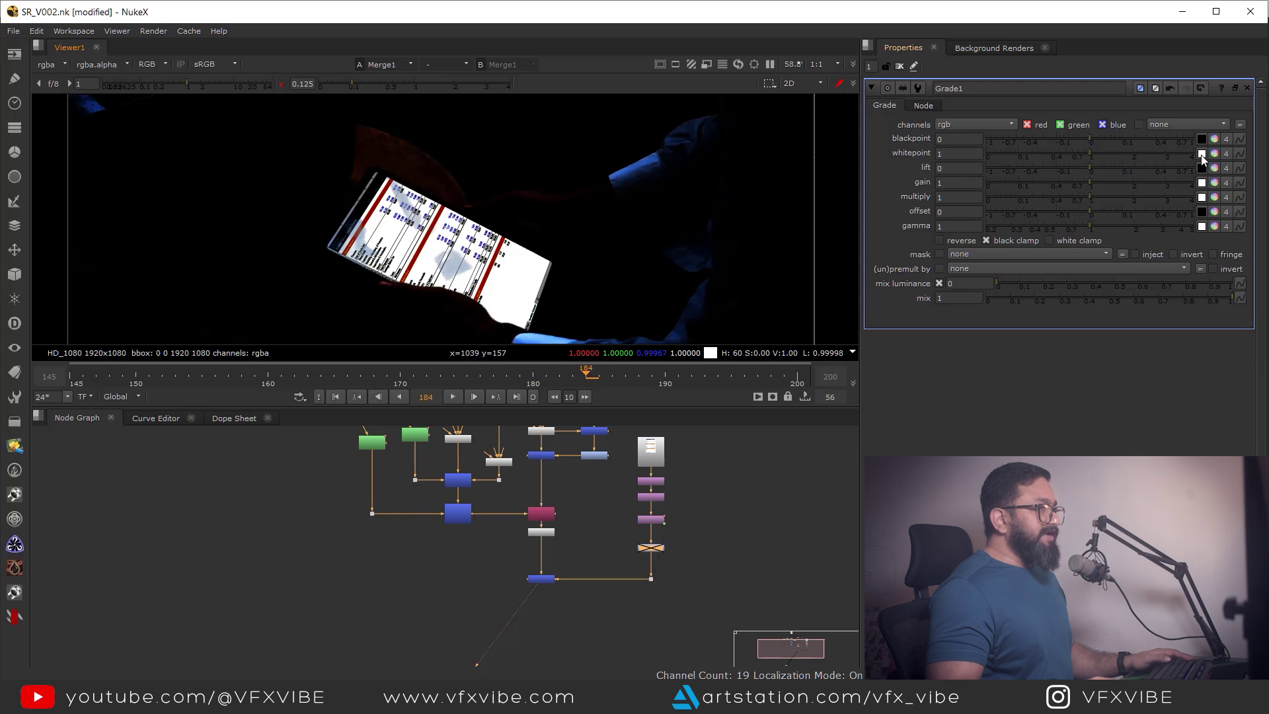
scroll(567, 291, up, 5)
ctrl+shift+drag(488, 216, 513, 242)
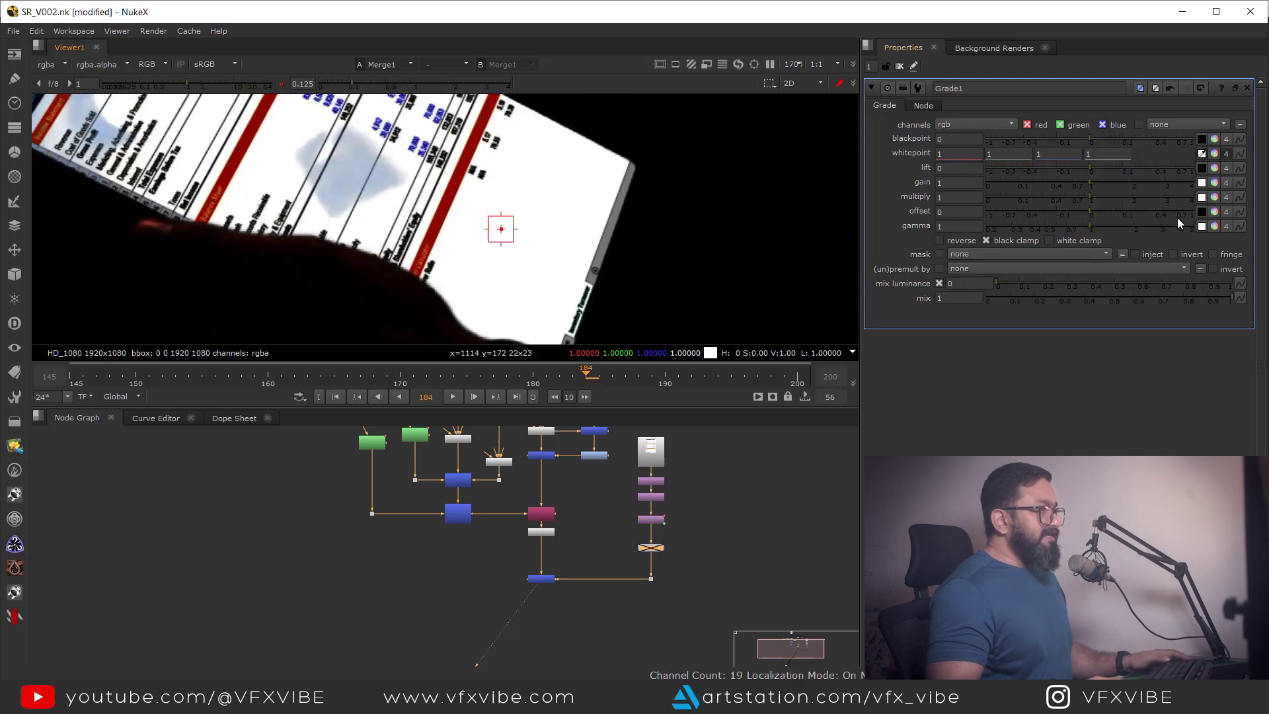
Sample Grade1's gain from the bright edge of the shirt cuff, and reset the viewer gain to its default
middle_drag(645, 203, 605, 325)
middle_drag(802, 106, 693, 232)
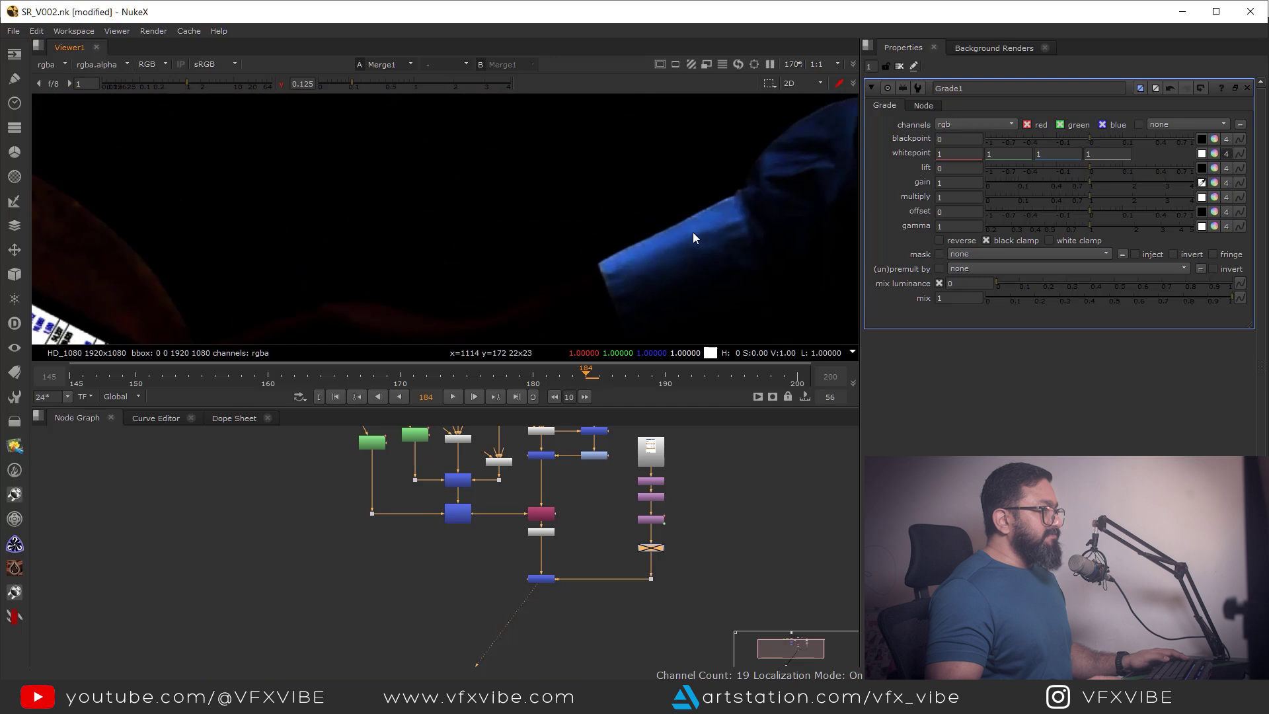
scroll(687, 235, up, 6)
ctrl+shift+drag(591, 258, 629, 289)
ctrl+click(394, 82)
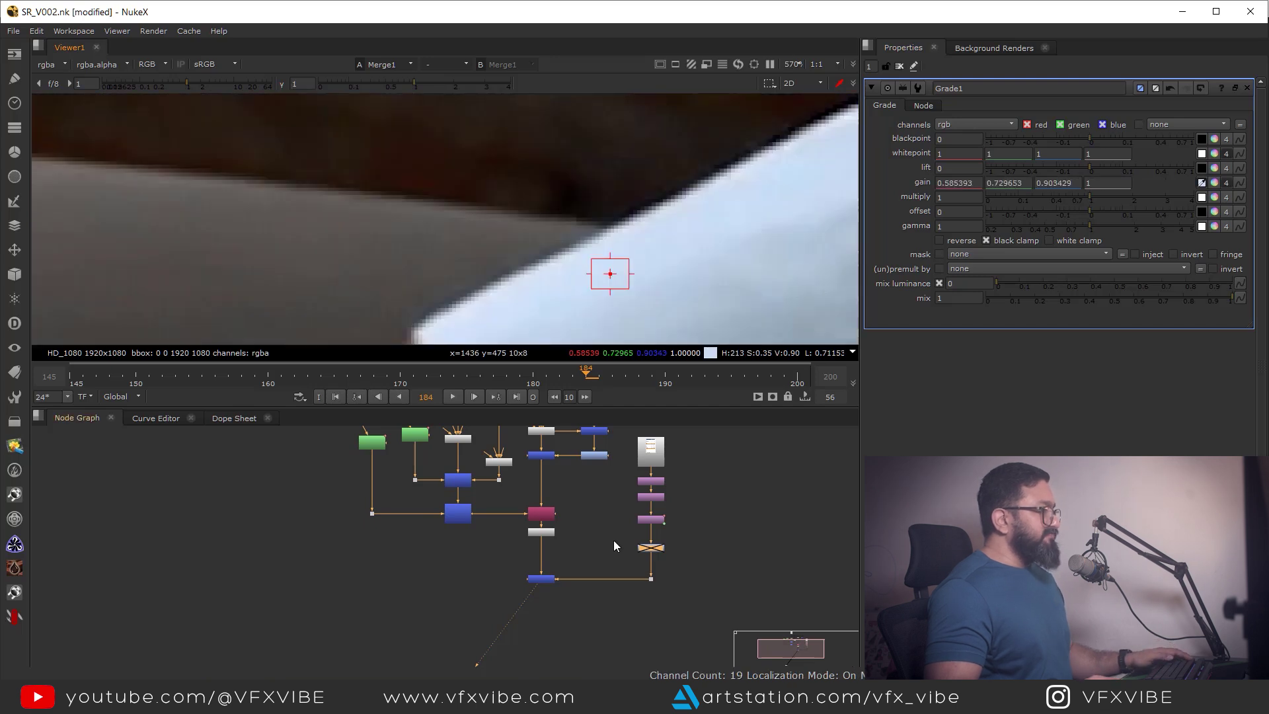
Re-enable Grade1 and compare the full composite with and without the graded insert
key(f)
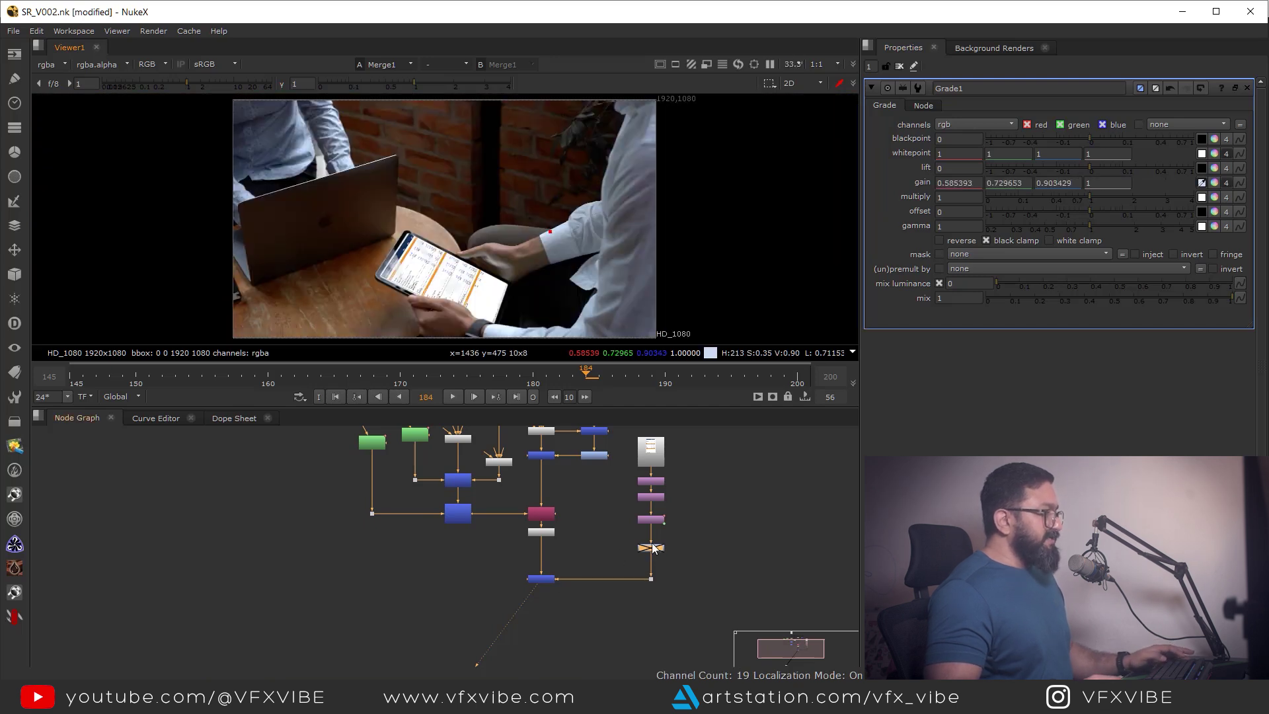
key(d)
scroll(473, 286, up, 3)
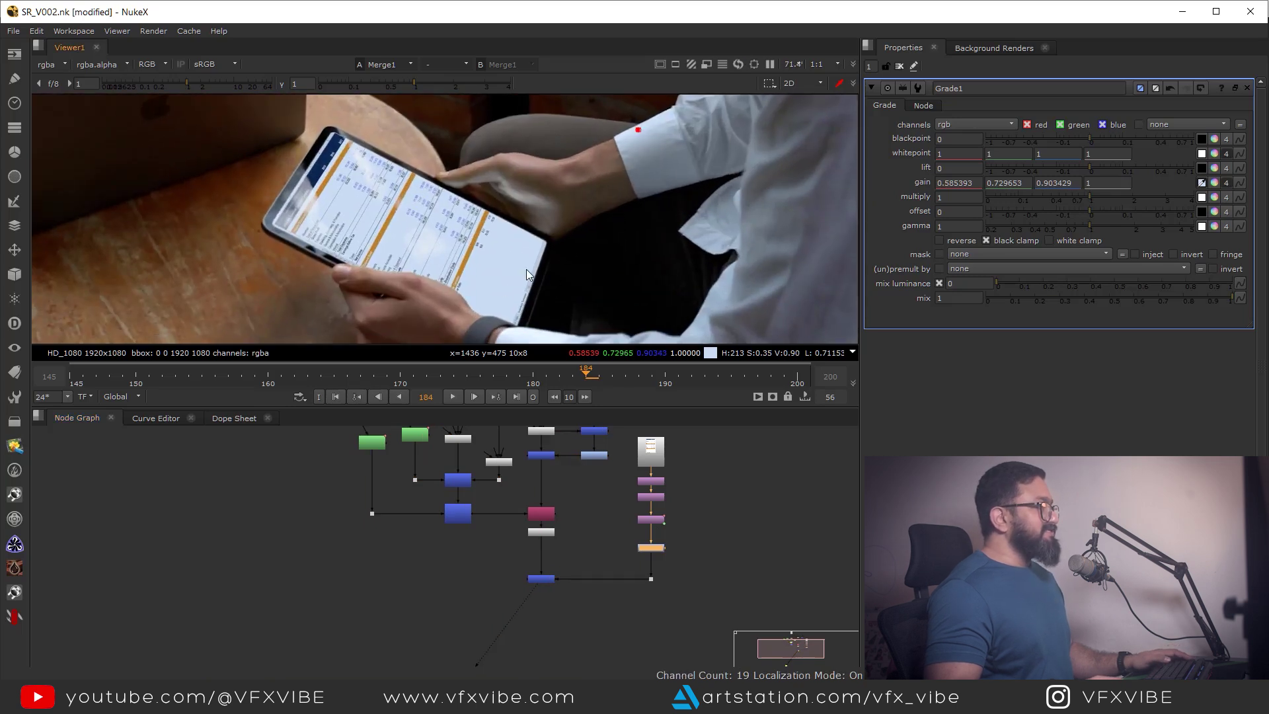
scroll(499, 291, down, 2)
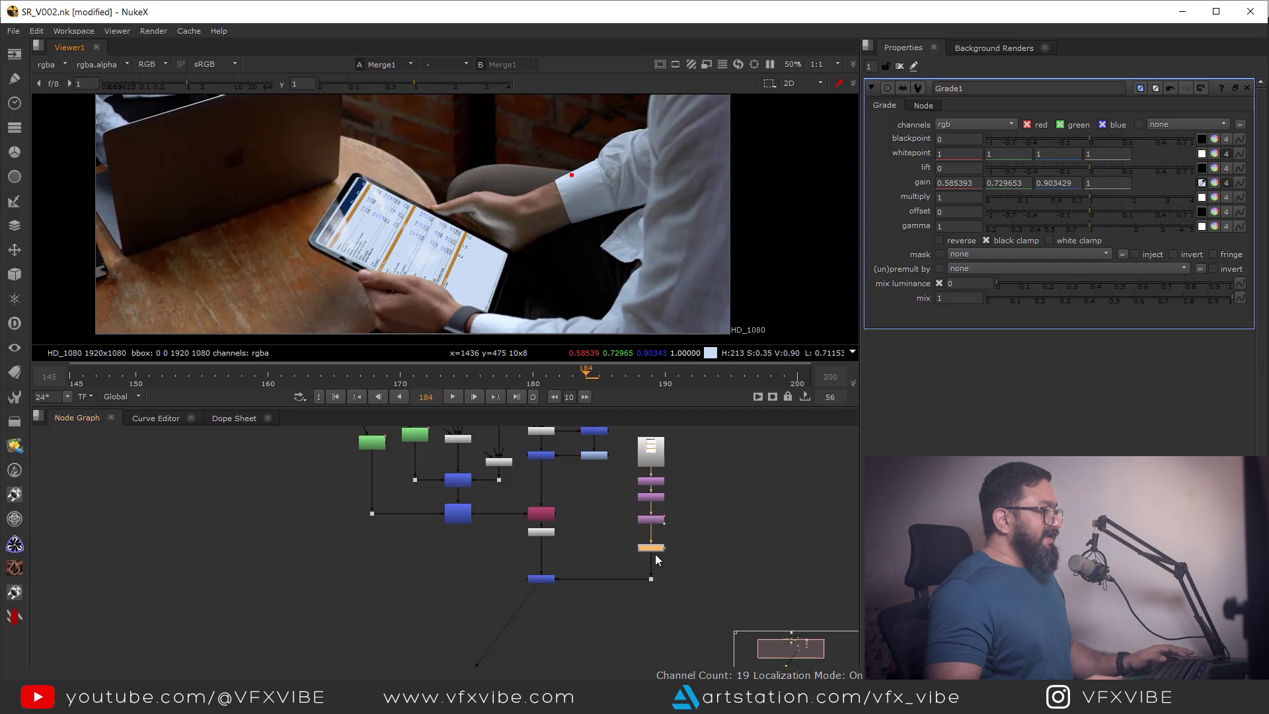
key(d)
middle_drag(576, 289, 600, 281)
key(d)
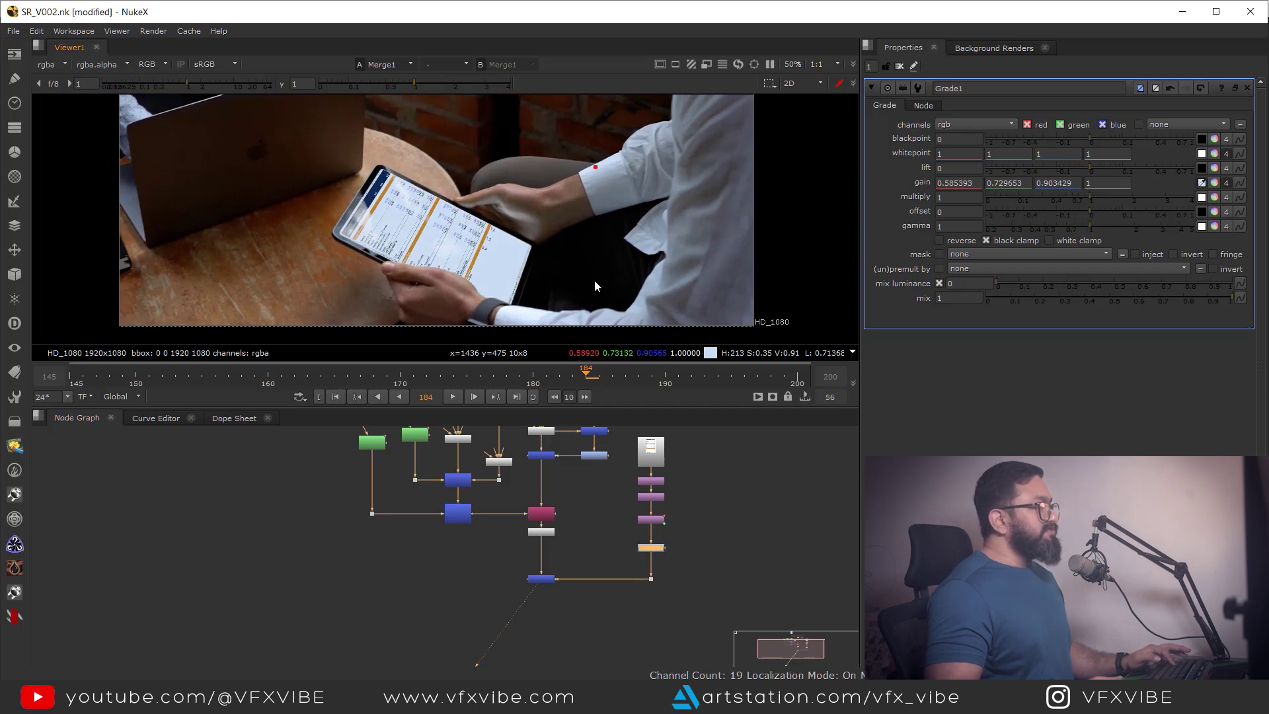
key(d)
key(d)
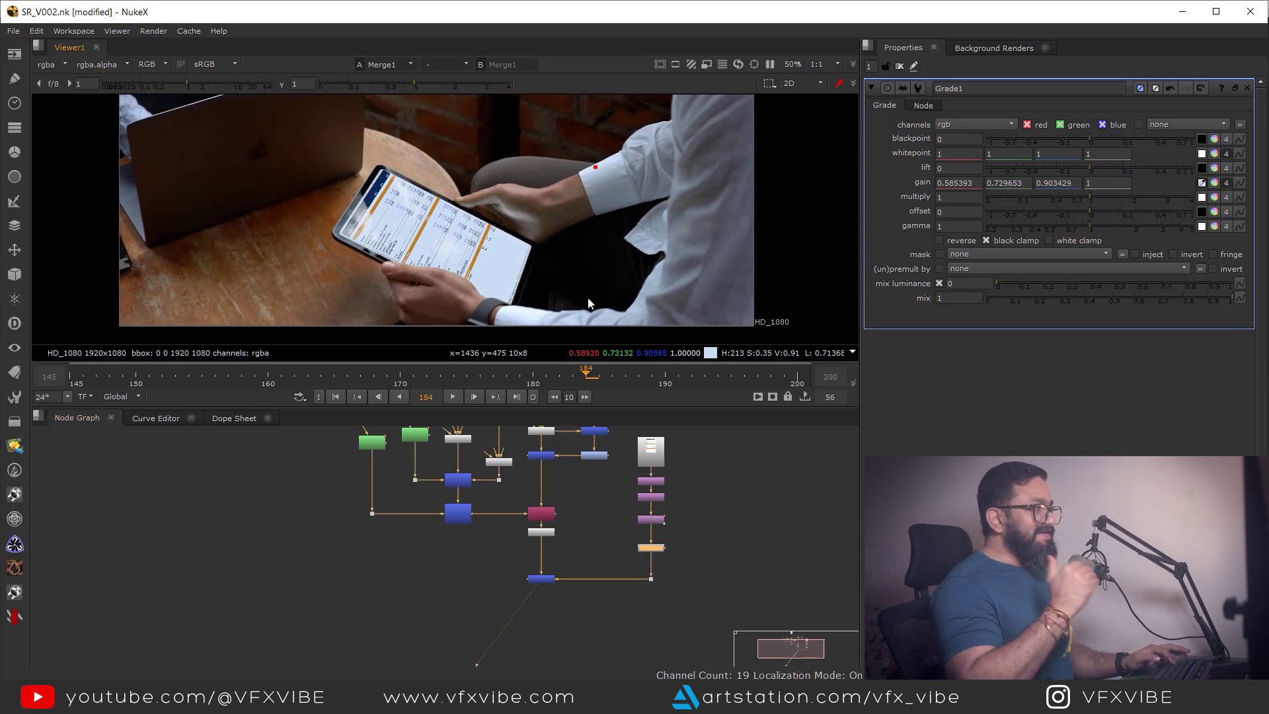
key(d)
Spread out the node graph by moving the insert branch and the Read3 keying branch away from the despill branch
scroll(598, 553, down, 2)
middle_drag(597, 552, 563, 592)
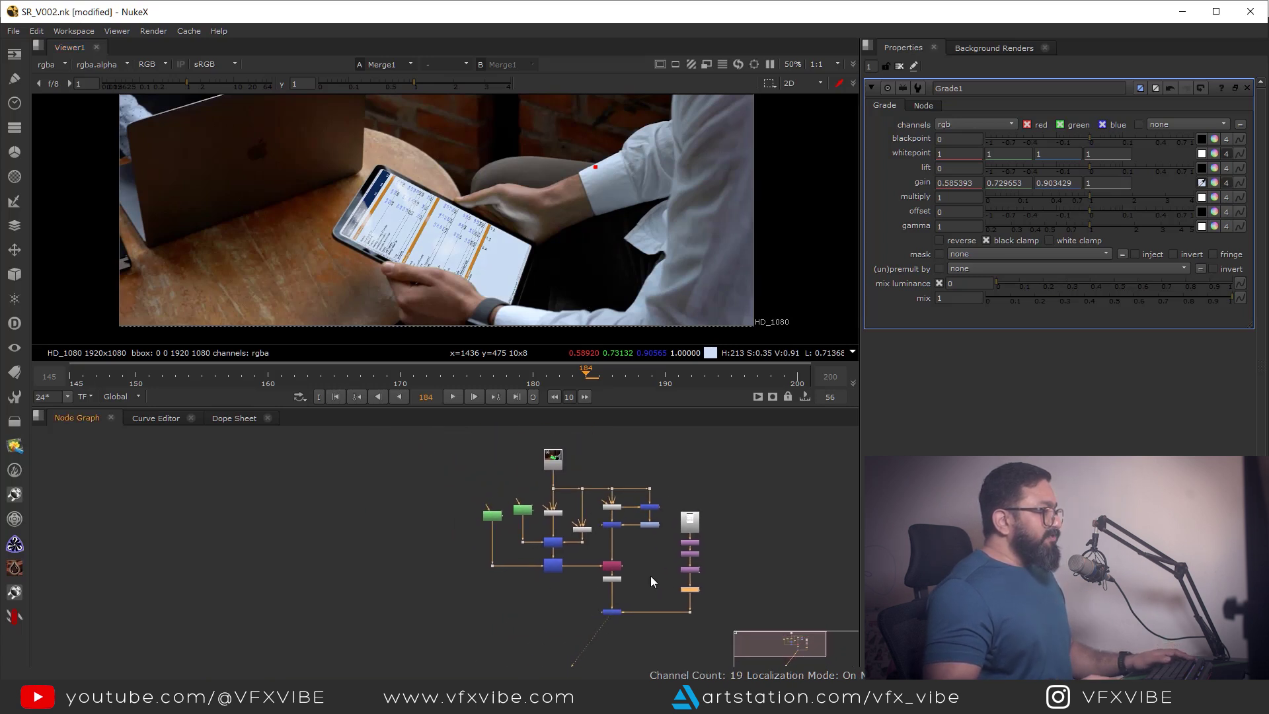
middle_drag(651, 576, 594, 544)
drag(620, 552, 665, 628)
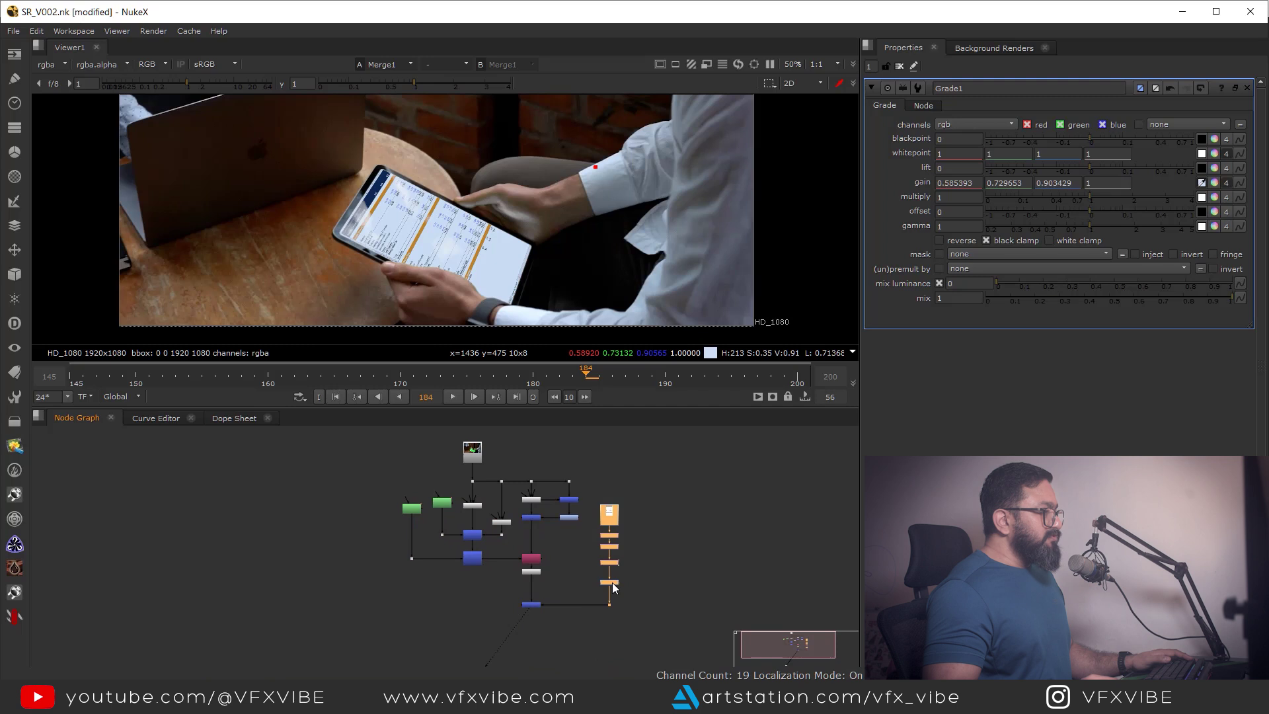
drag(612, 582, 629, 582)
scroll(423, 496, down, 2)
drag(377, 479, 521, 620)
drag(513, 571, 481, 571)
Add a Dot on the plate pipe between the keying and despill branches, and connect a new Keylight node below it
scroll(500, 563, up, 3)
click(503, 557)
ctrl+click(513, 520)
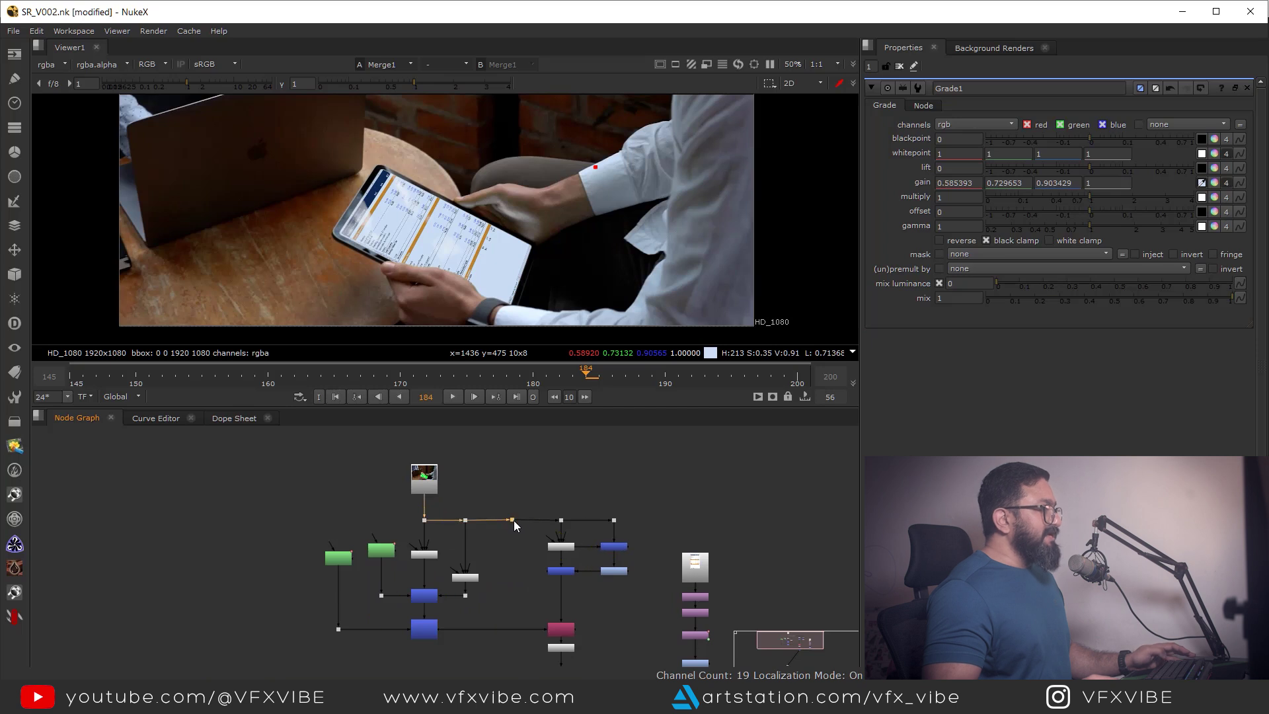
click(528, 572)
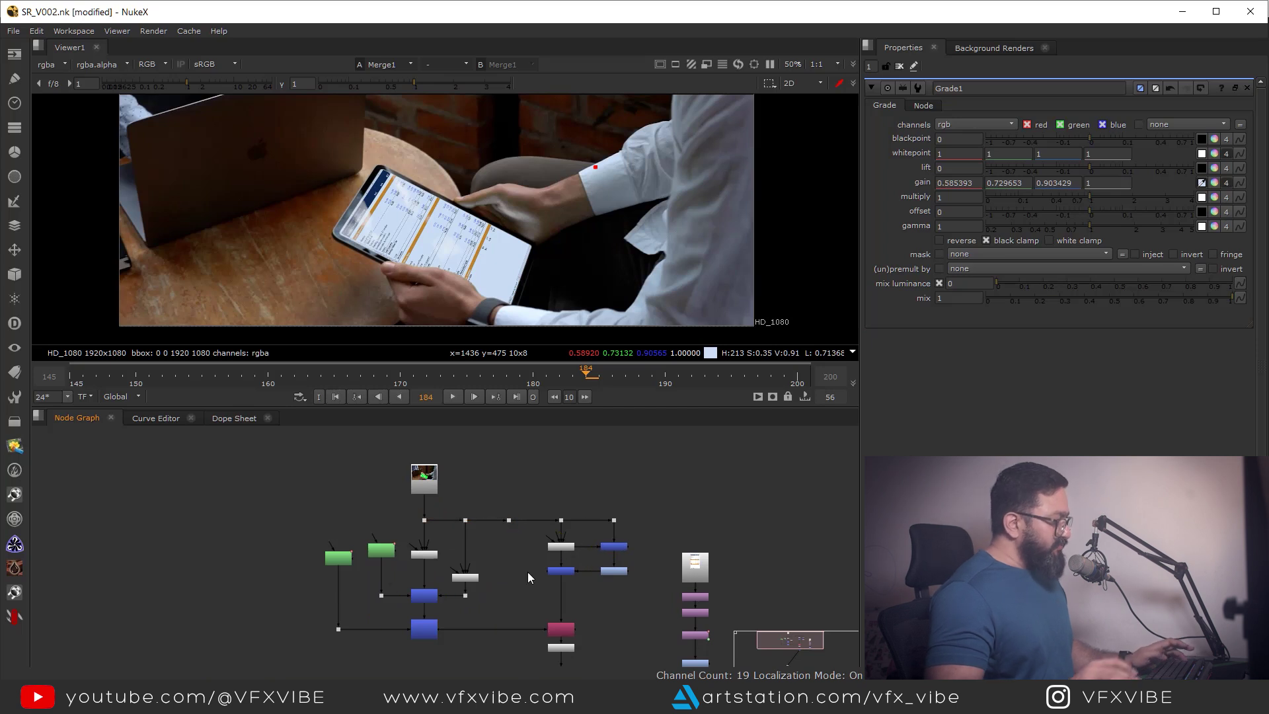
key(Tab)
text(key)
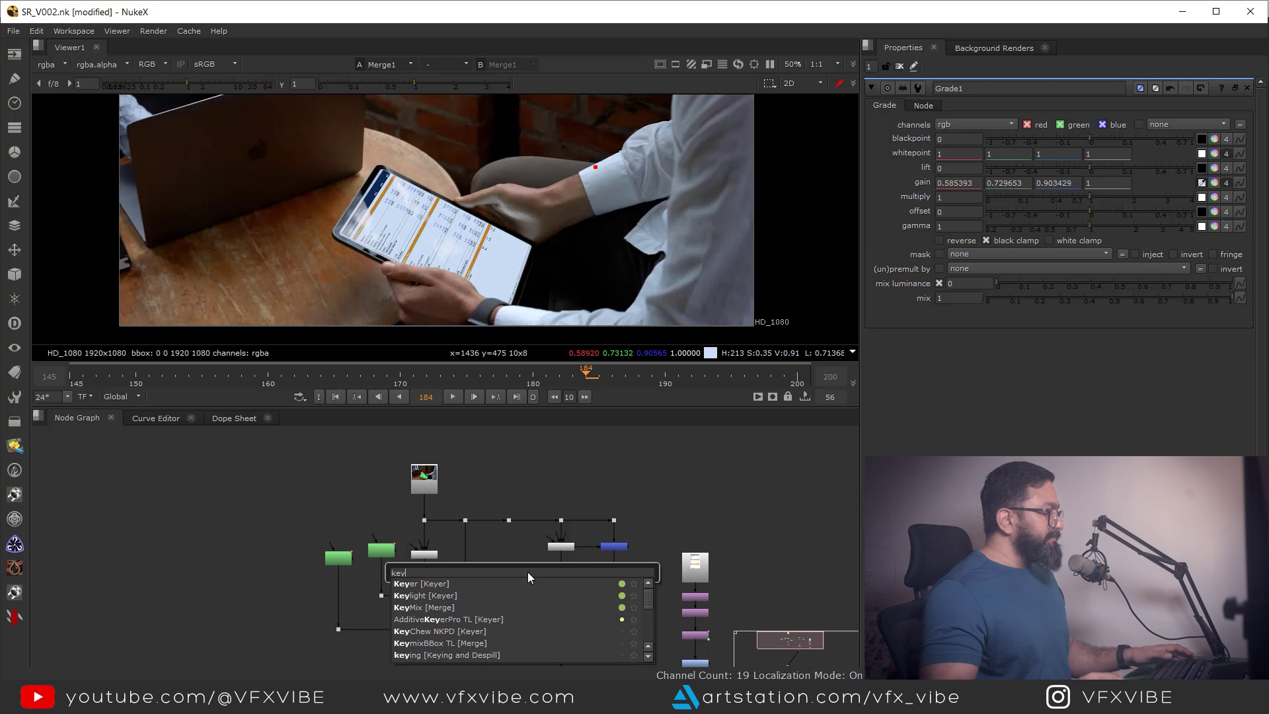
key(Down)
key(Return)
scroll(538, 572, up, 2)
drag(530, 558, 504, 663)
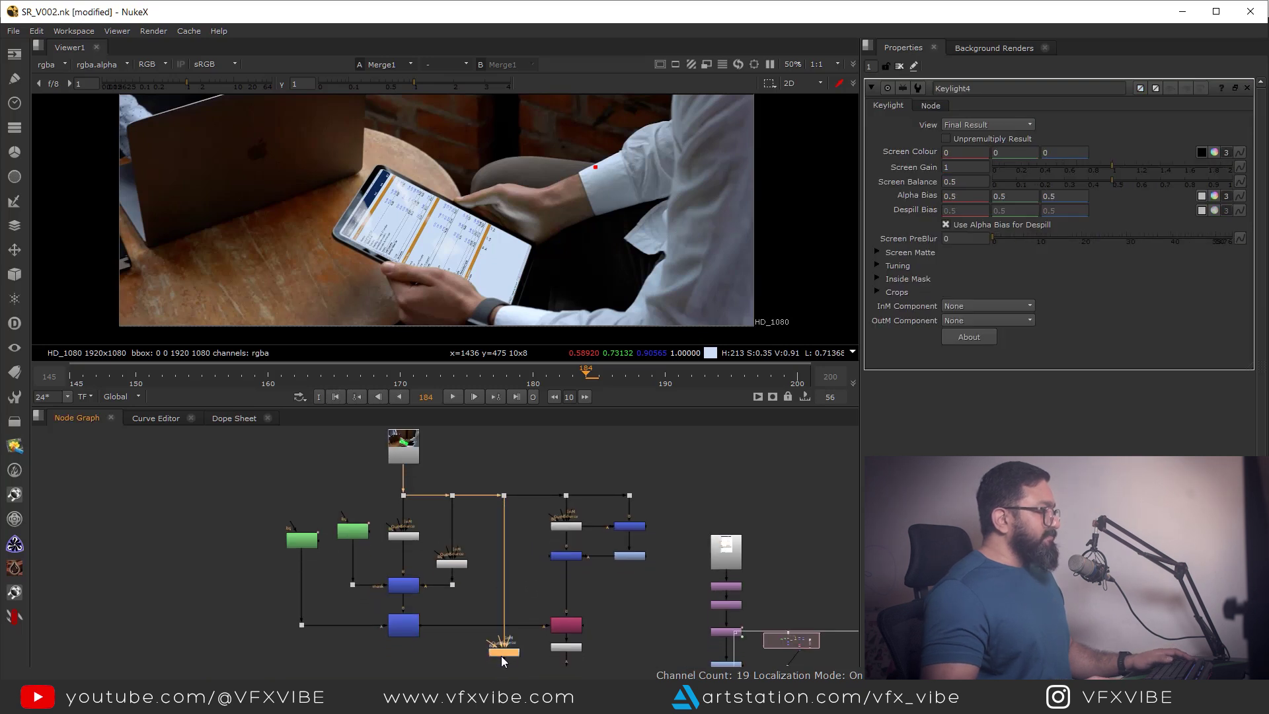
View Keylight4 and pick its Screen Colour from a clean green area of the tablet screen
middle_drag(525, 643, 527, 566)
scroll(506, 583, up, 3)
key(1)
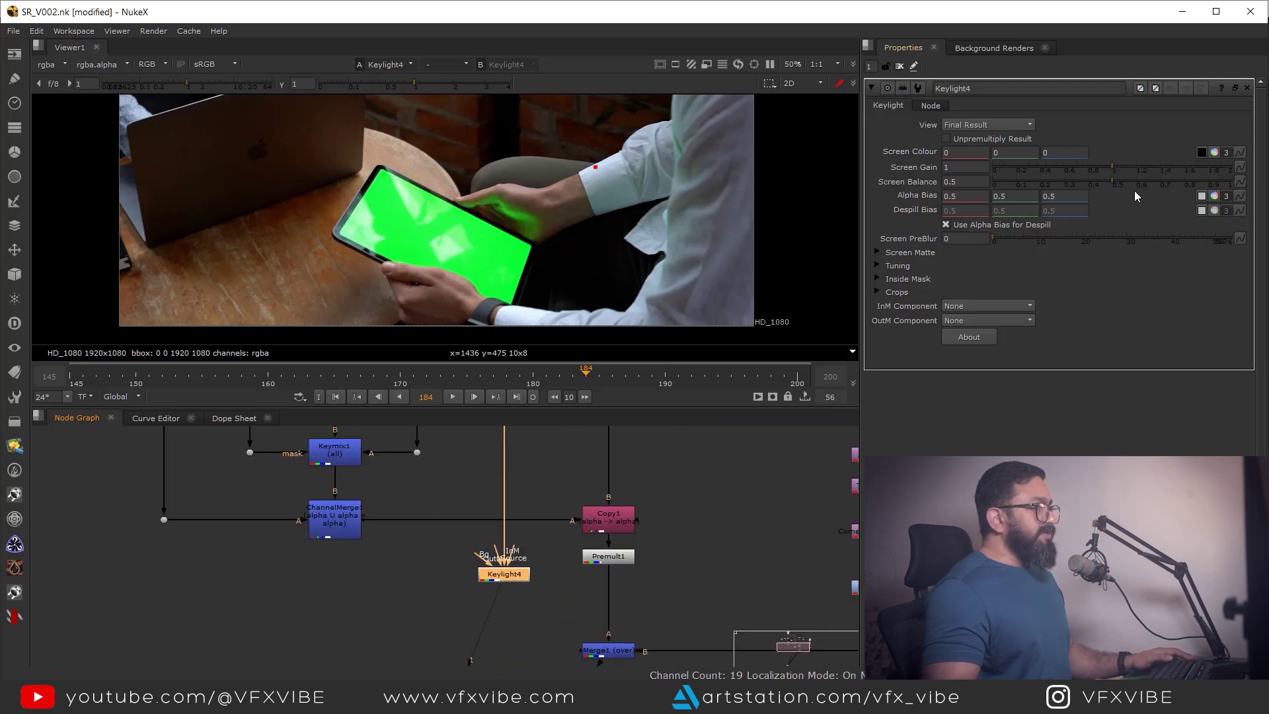
click(1202, 152)
scroll(475, 230, up, 6)
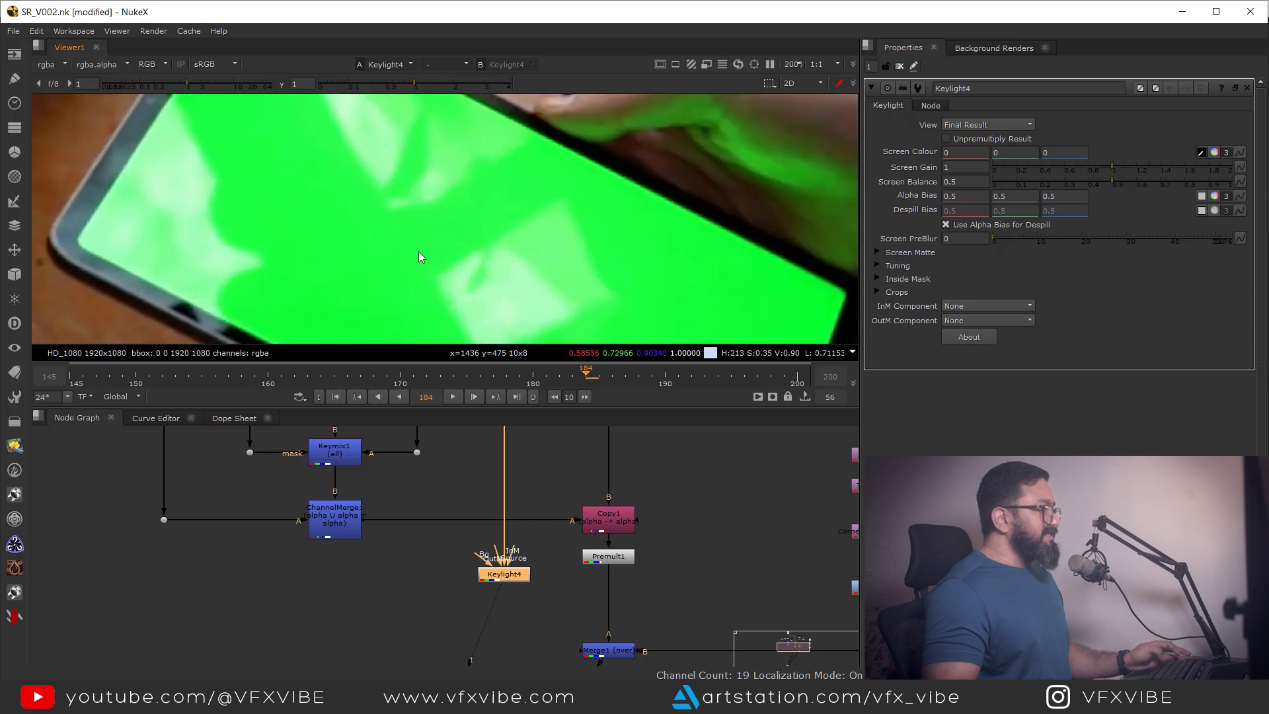
ctrl+click(411, 194)
Examine Keylight4's alpha matte across the tablet and compare it with the colour result
key(a)
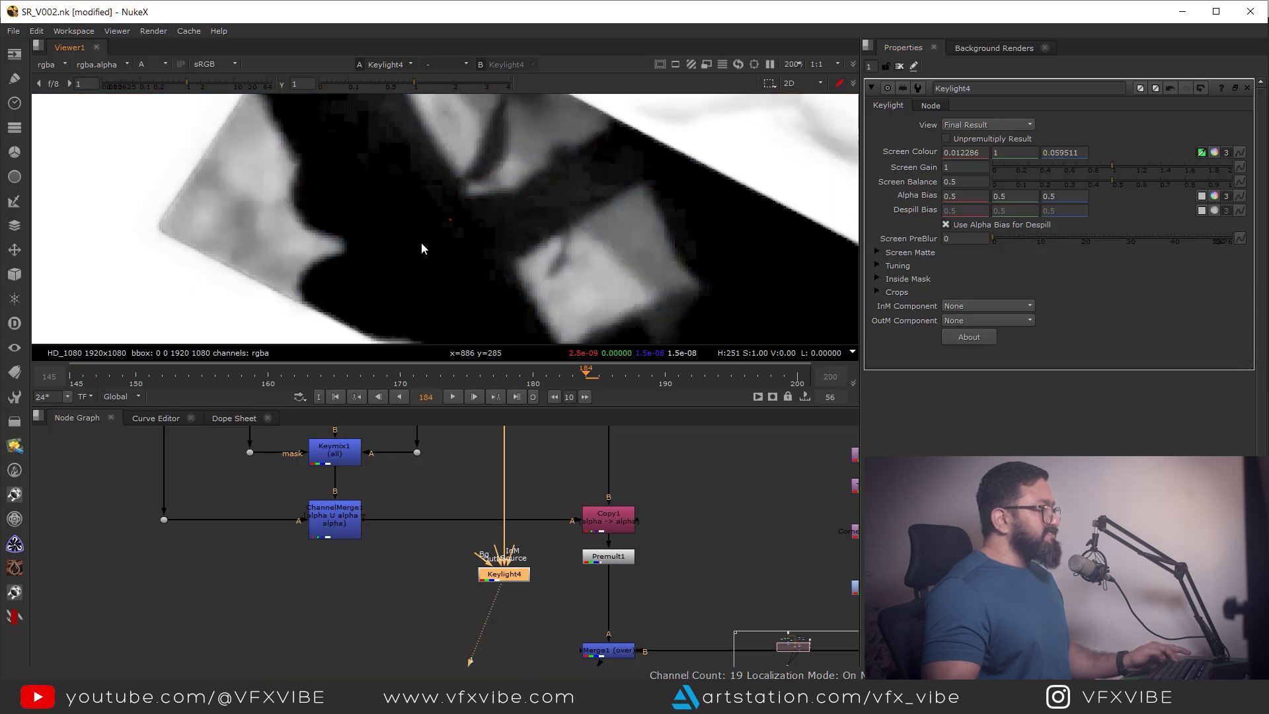
scroll(421, 242, down, 3)
key(a)
key(a)
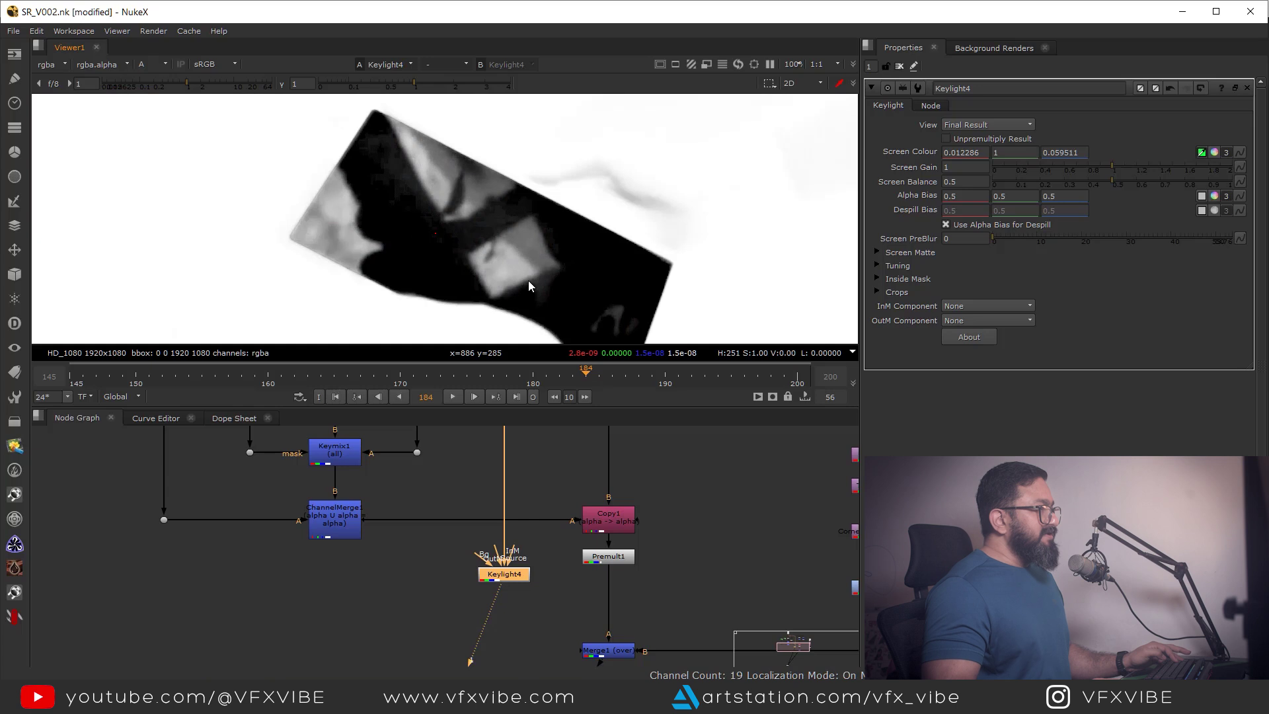
key(a)
Examine the tablet reflections in the Keylight4 result, including on the last frame, 200
middle_drag(538, 609, 530, 564)
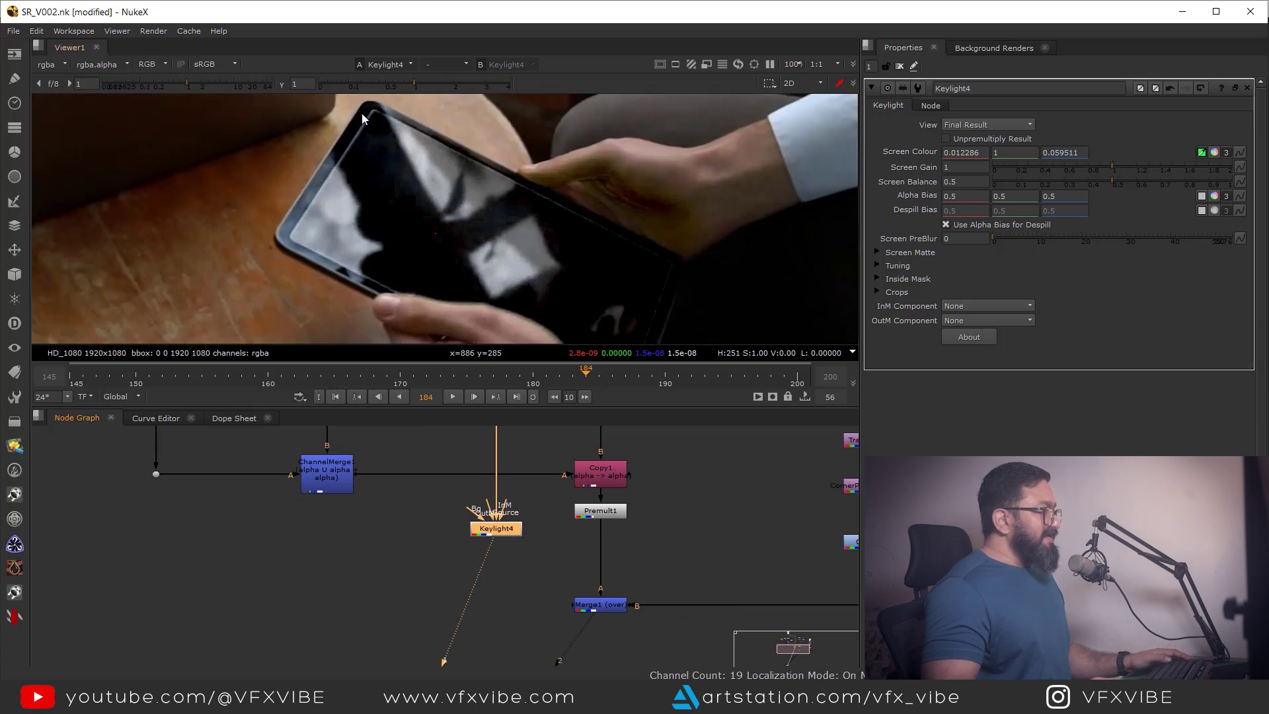
scroll(480, 276, down, 1)
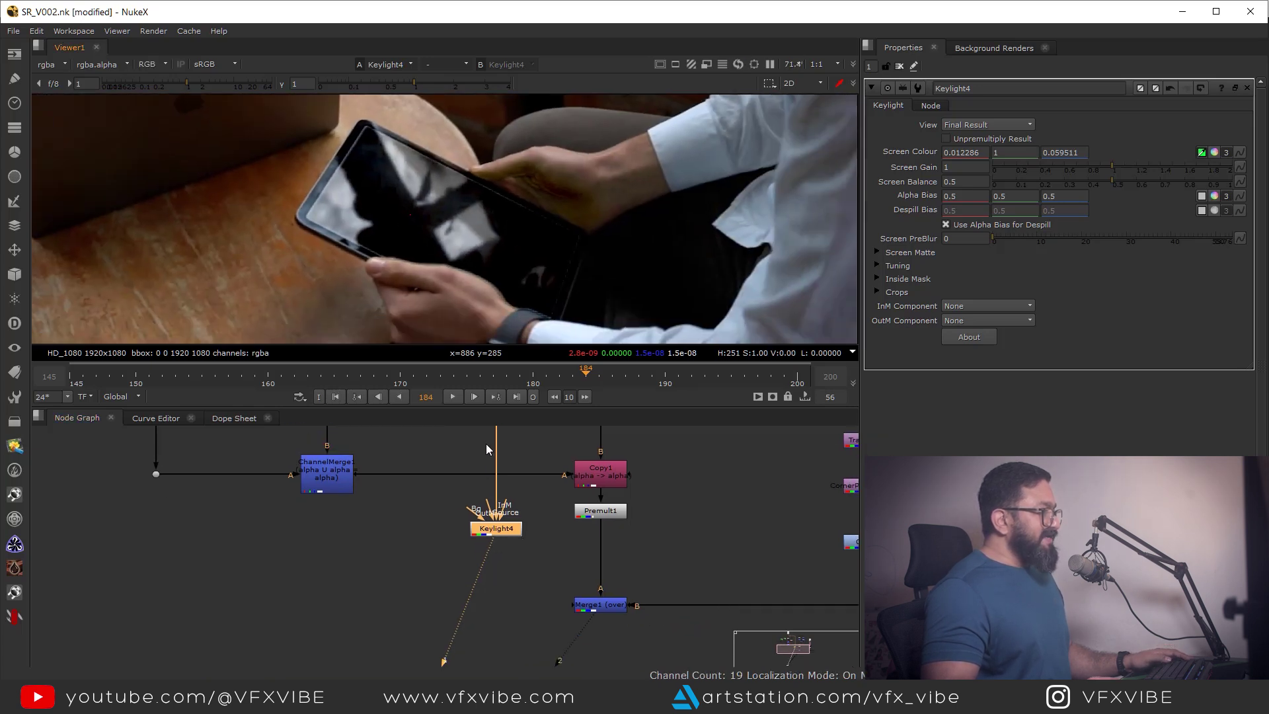
middle_drag(526, 598, 521, 560)
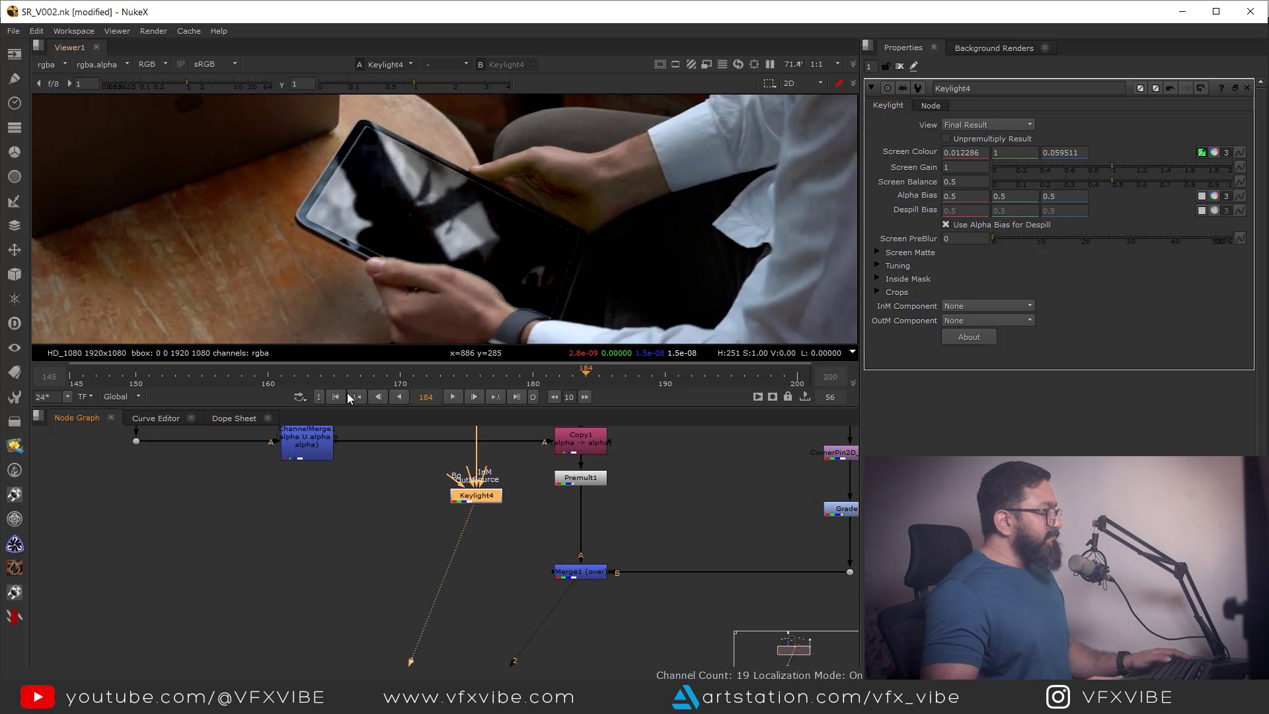
click(517, 397)
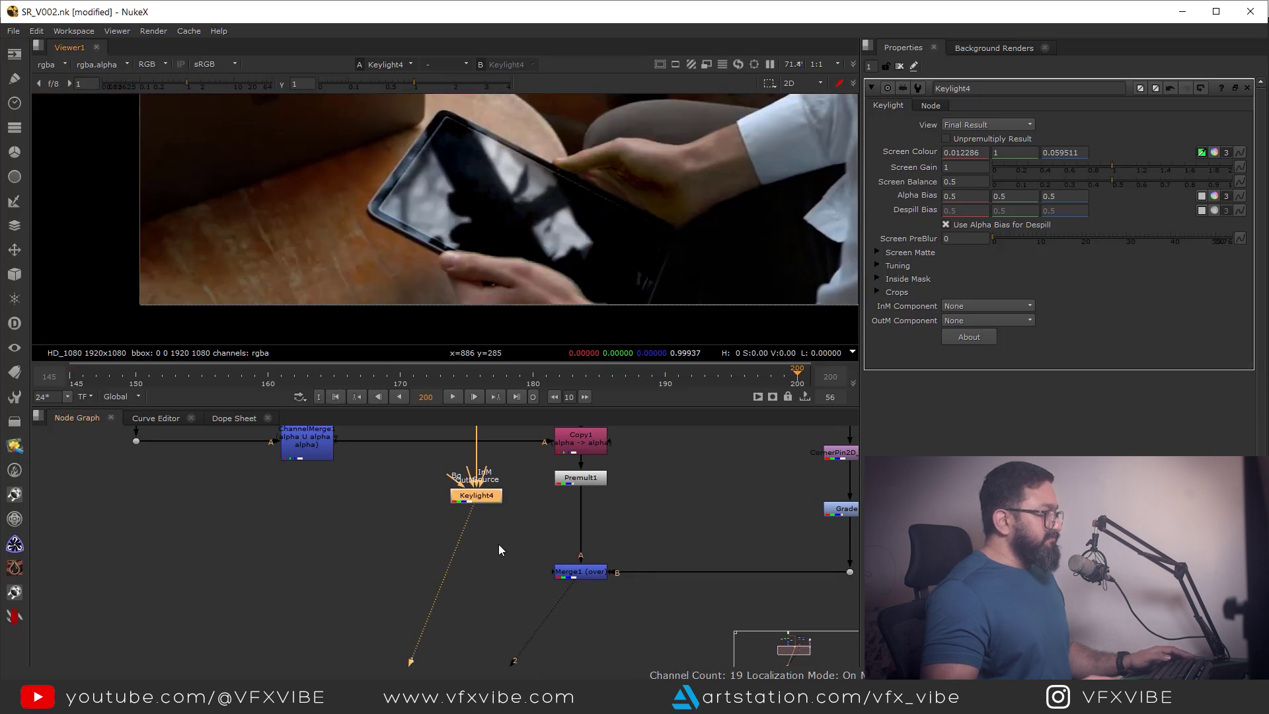
Create a Roto node and draw a closed Bezier around the tablet's reflection area on frame 200, placing the node beside Keylight4
click(499, 545)
key(o)
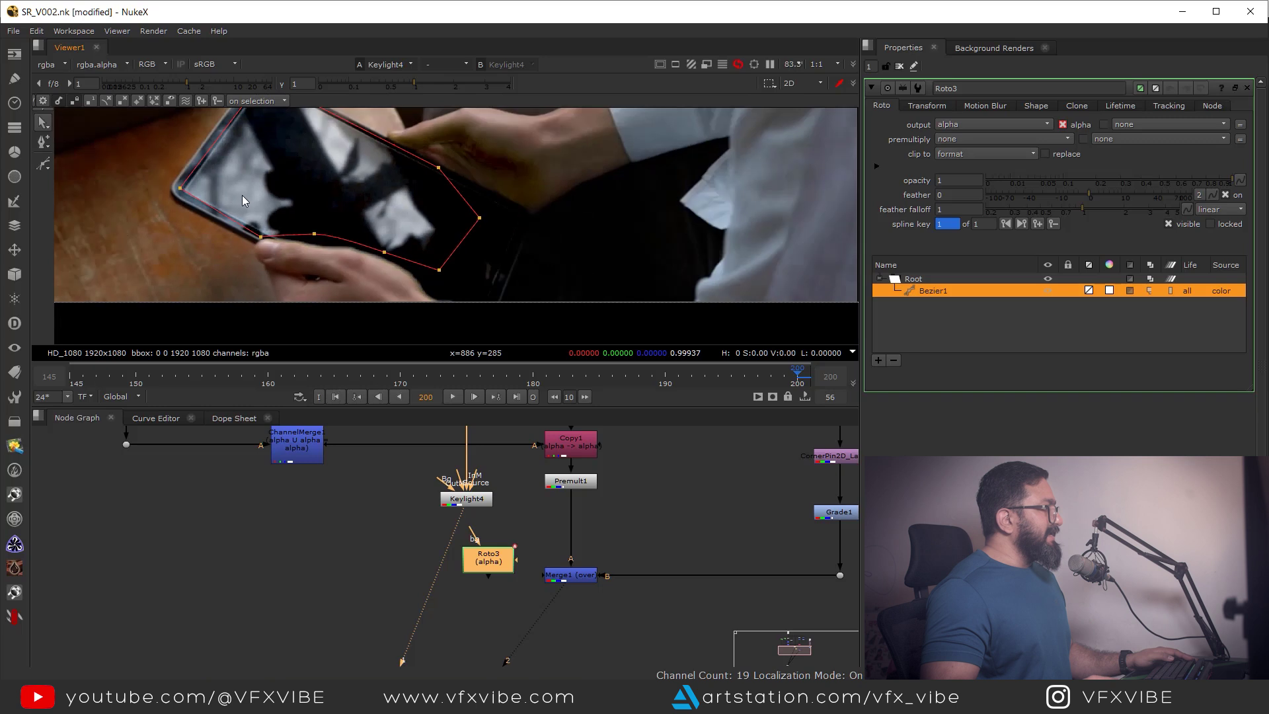
middle_drag(367, 233, 427, 263)
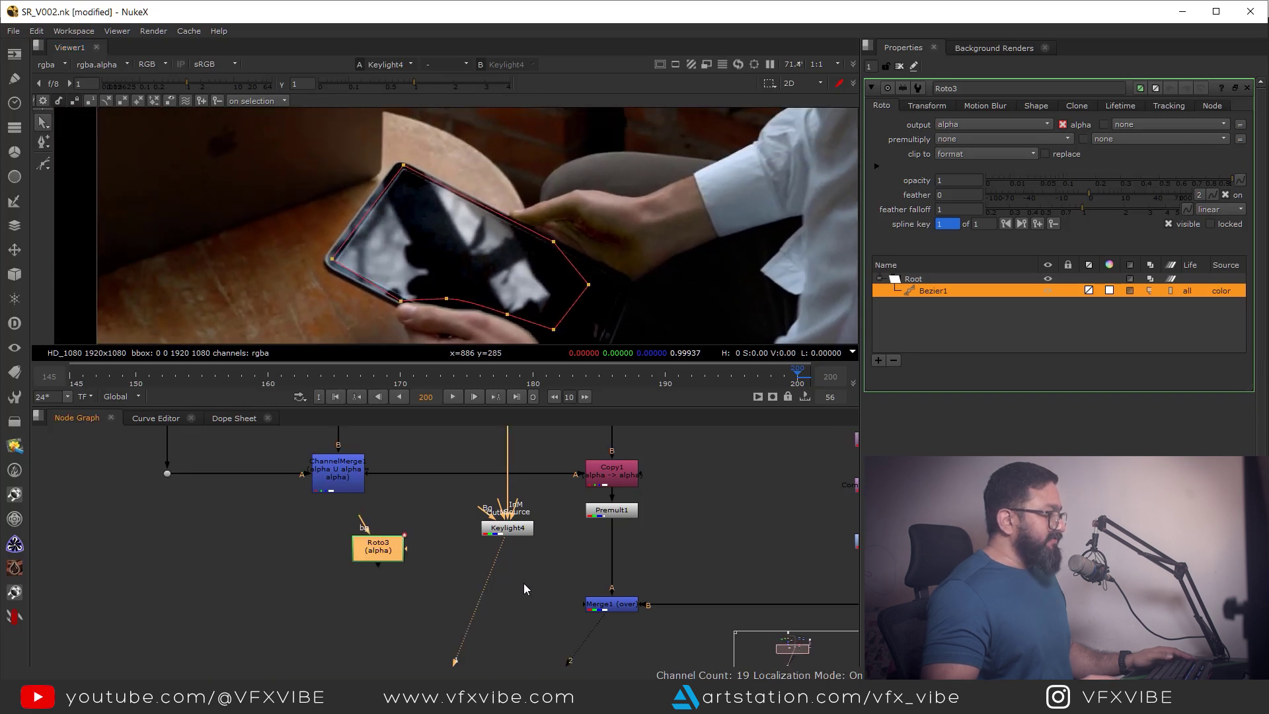
click(562, 584)
drag(384, 546, 365, 548)
scroll(510, 580, up, 1)
Add a Merge below Keylight4 set to mask, connect Roto3 to its A input through a Dot, and view the result
click(511, 581)
key(m)
key(1)
drag(513, 583, 333, 553)
drag(334, 556, 374, 533)
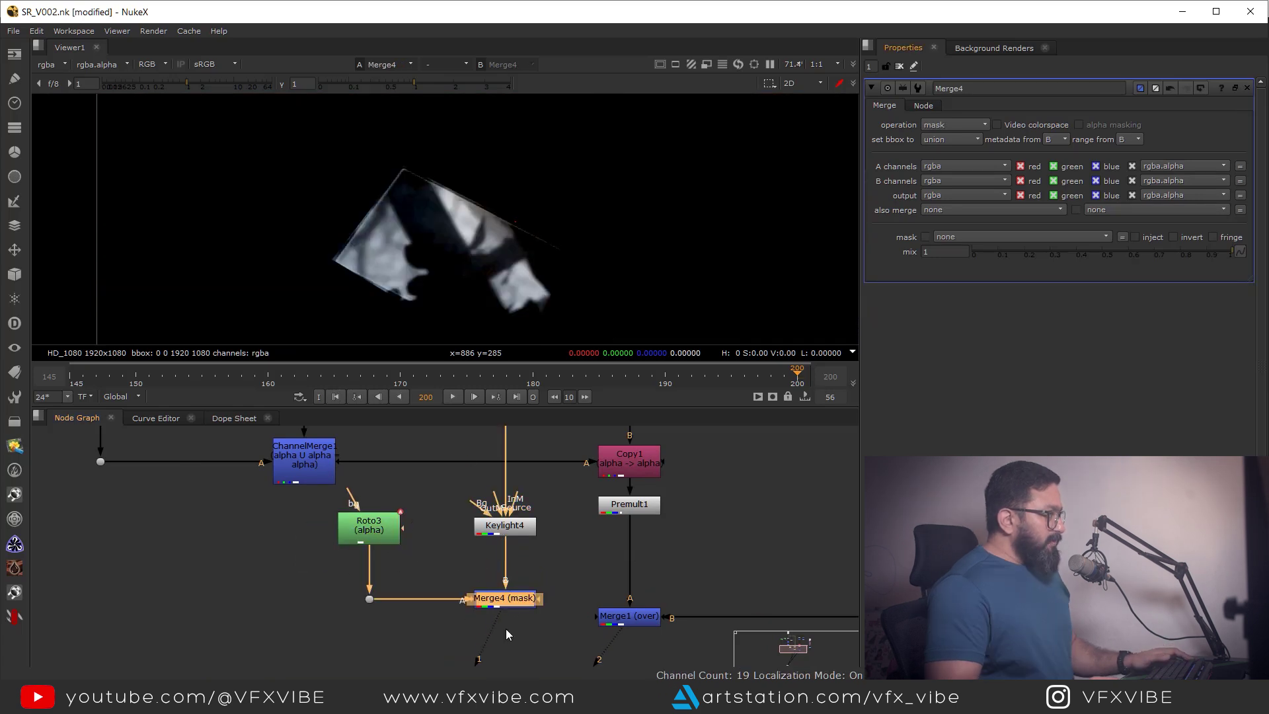
middle_drag(506, 628, 509, 620)
Add an over Merge between Premult1 and Merge1 with the masked reflections as its A input, and view Merge1
middle_drag(604, 573, 476, 521)
scroll(476, 521, down, 2)
drag(445, 585, 766, 534)
click(513, 533)
mouse_move(487, 541)
mouse_down()
mouse_move(487, 564)
mouse_move(491, 532)
mouse_up()
key(m)
drag(467, 532, 418, 532)
drag(541, 552, 428, 606)
key(1)
click(545, 502)
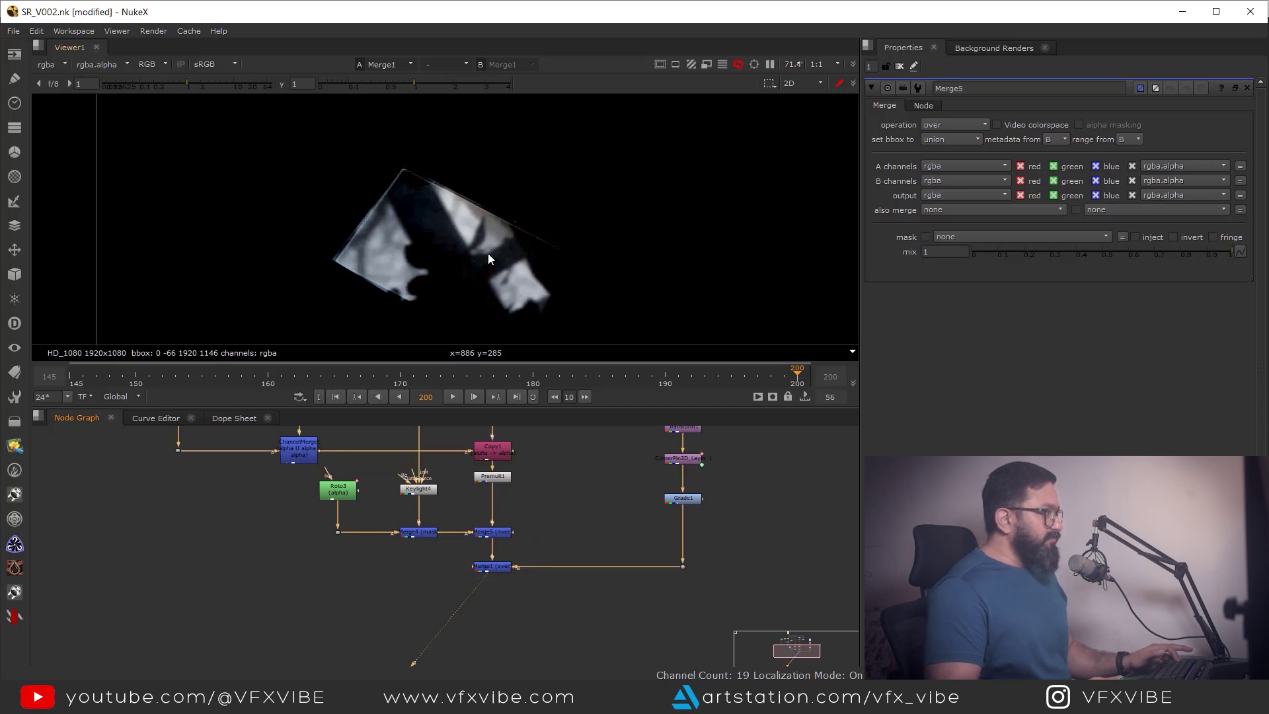
Toggle the reflections' over Merge off and on to compare the tablet screen with and without reflections
click(504, 538)
key(d)
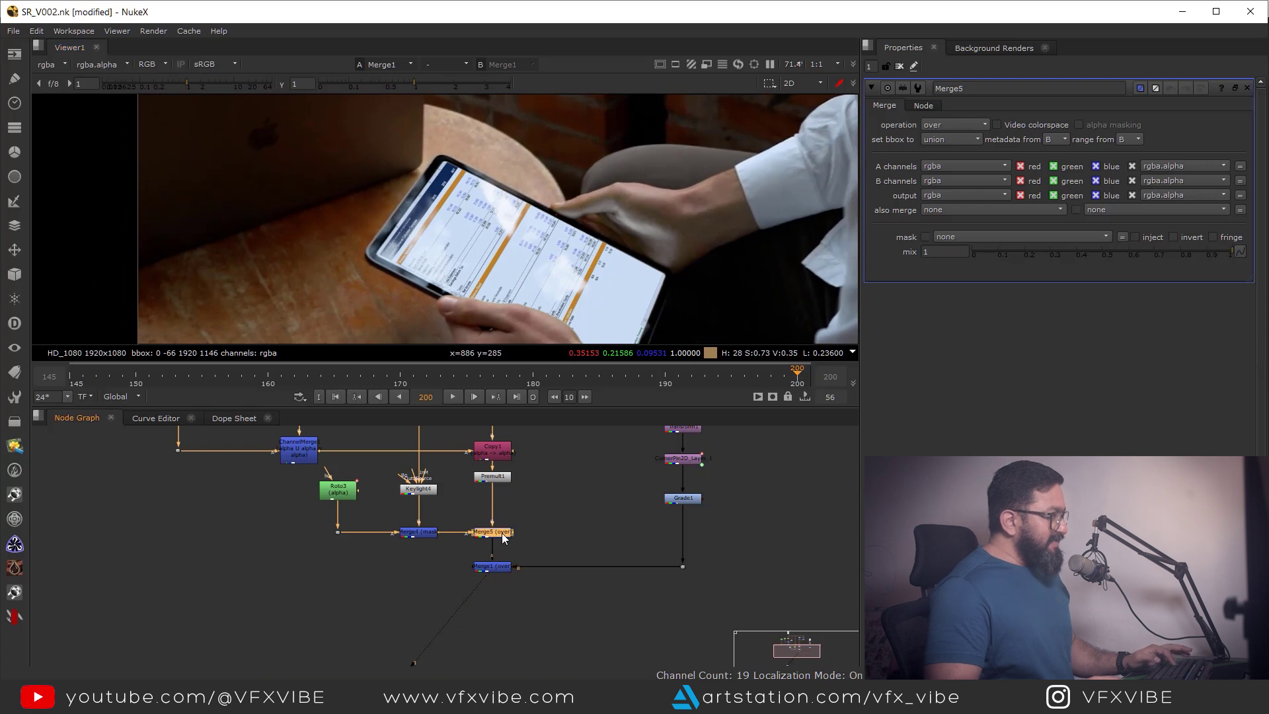
scroll(516, 249, up, 2)
key(d)
key(d)
key(d)
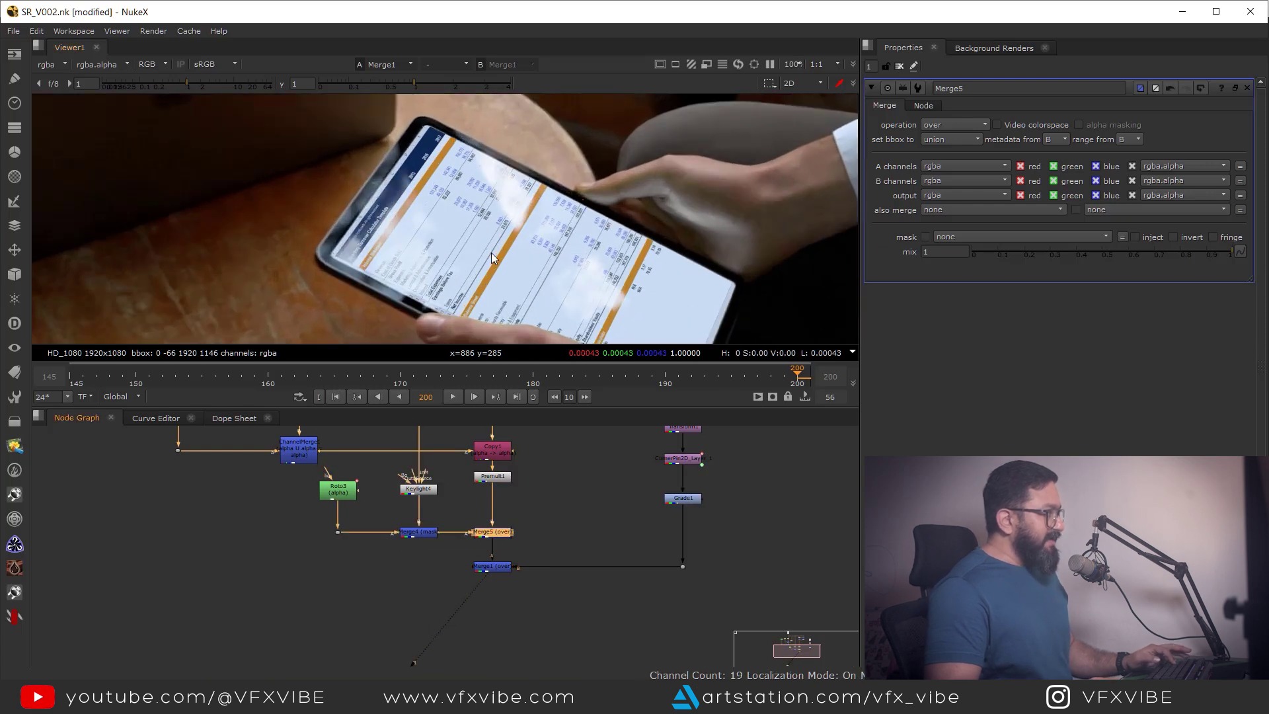
Copy the CornerPin2D node from the screen insert branch and paste it below Roto3
middle_drag(396, 532, 442, 577)
scroll(390, 545, up, 2)
drag(395, 544, 395, 537)
middle_drag(853, 566, 675, 556)
drag(619, 511, 747, 467)
middle_drag(718, 576, 1073, 571)
click(469, 565)
key(ctrl+v)
Place the pasted CornerPin2D between Roto3 and the mask Dot, and view its alpha over the full frame
click(514, 527)
key(1)
key(f)
key(a)
drag(513, 569, 524, 572)
key(1)
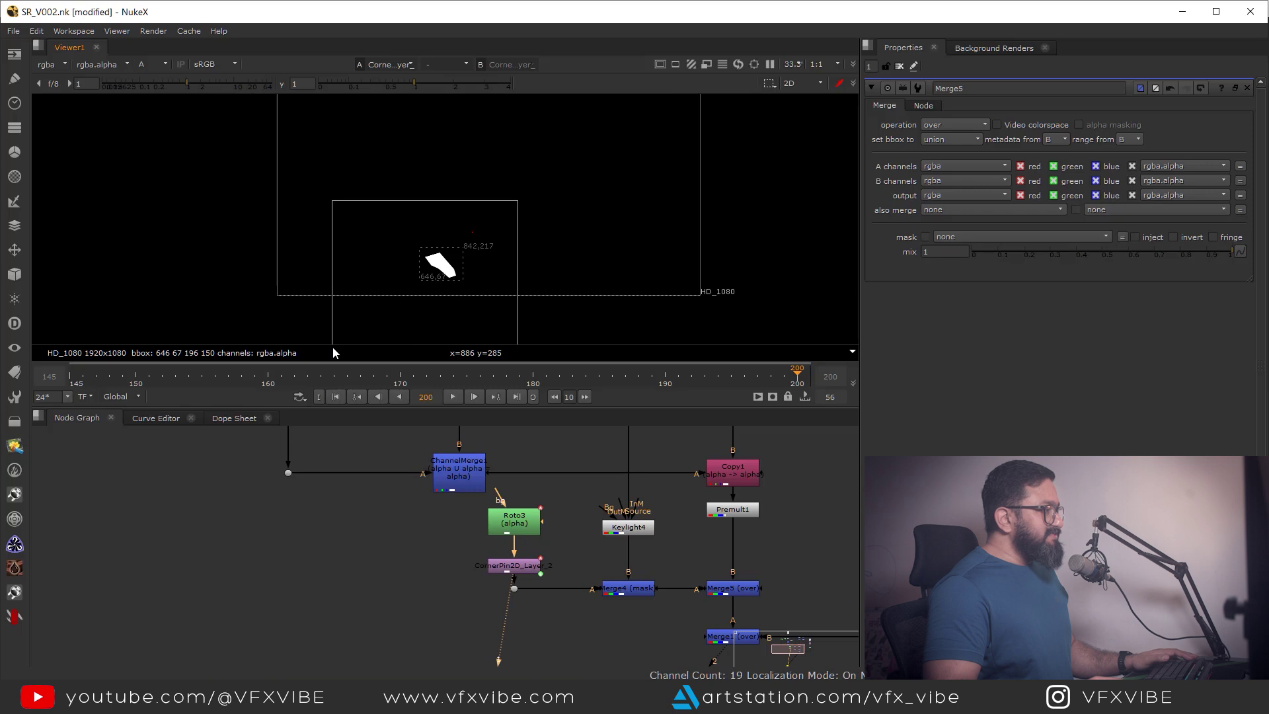
Copy the tracked 'to' corner values into the pasted CornerPin2D's 'from' corners and go to frame 200
double_click(519, 570)
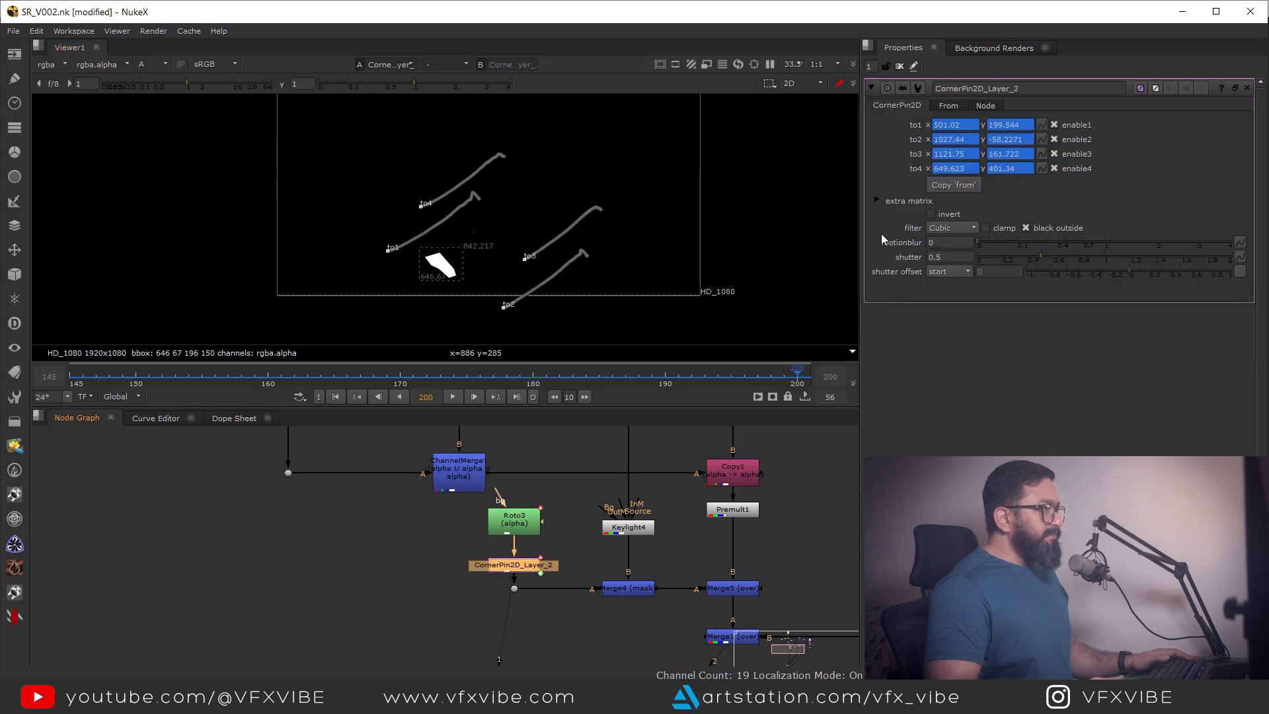
click(947, 107)
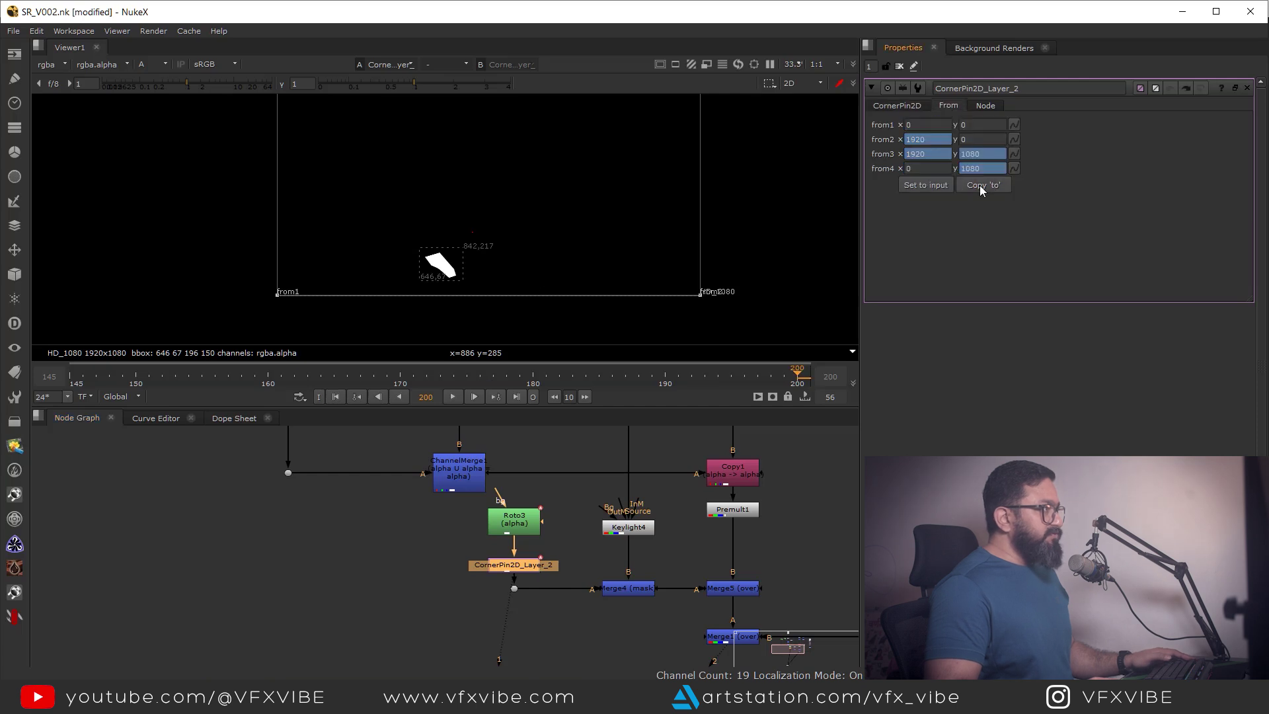
click(981, 185)
click(467, 377)
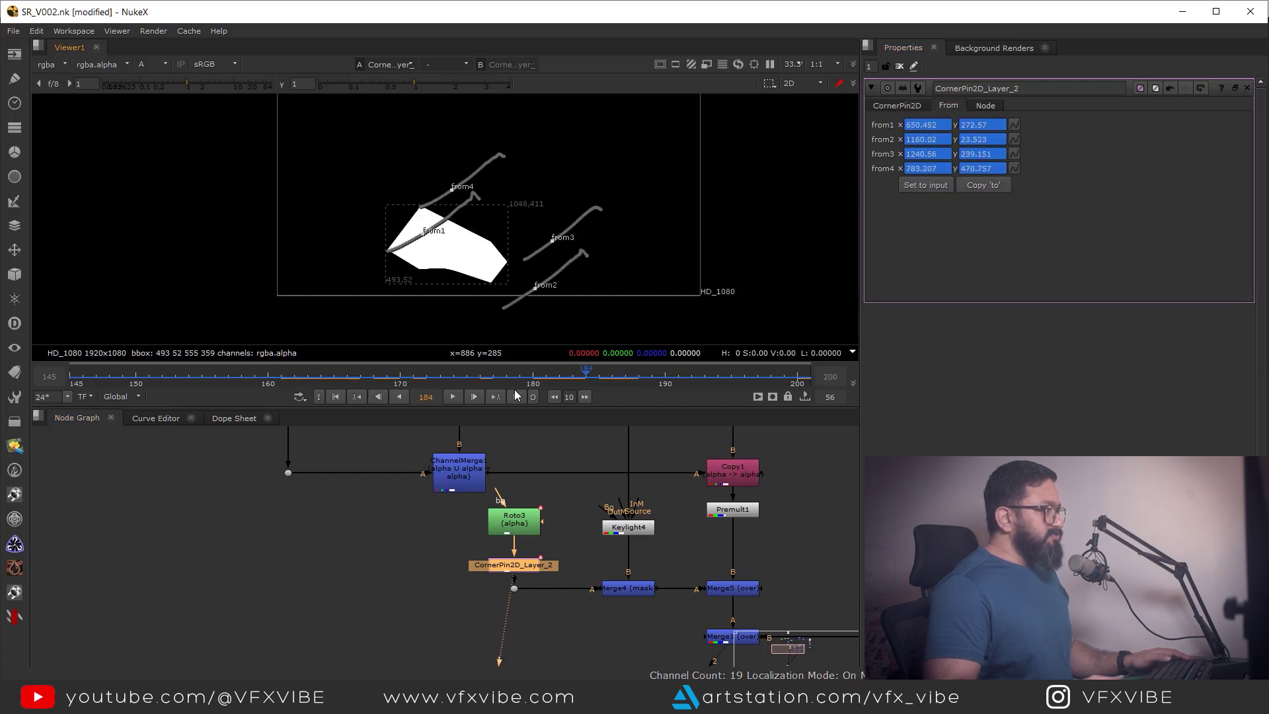
click(336, 397)
click(516, 396)
Remove the animation from the from1 to from4 corners of CornerPin2D_Layer_2 so they hold their frame 200 values
click(1016, 123)
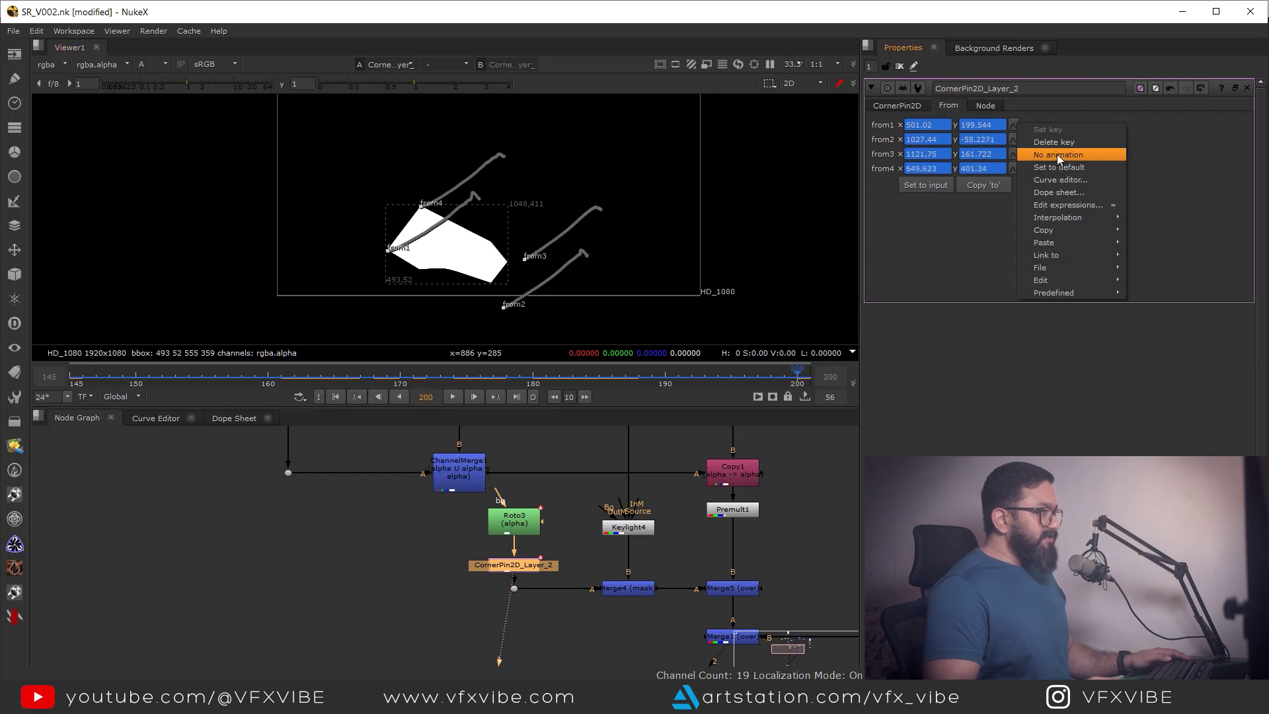
click(1057, 153)
key(Return)
click(1015, 138)
click(1036, 174)
click(1014, 153)
click(1045, 183)
key(Return)
click(1014, 168)
click(1040, 200)
key(Return)
Check that the roto mask follows the tablet by scrubbing the range and viewing Merge4's masked reflections
drag(625, 378, 360, 389)
click(335, 397)
middle_drag(597, 599, 495, 561)
click(538, 551)
key(1)
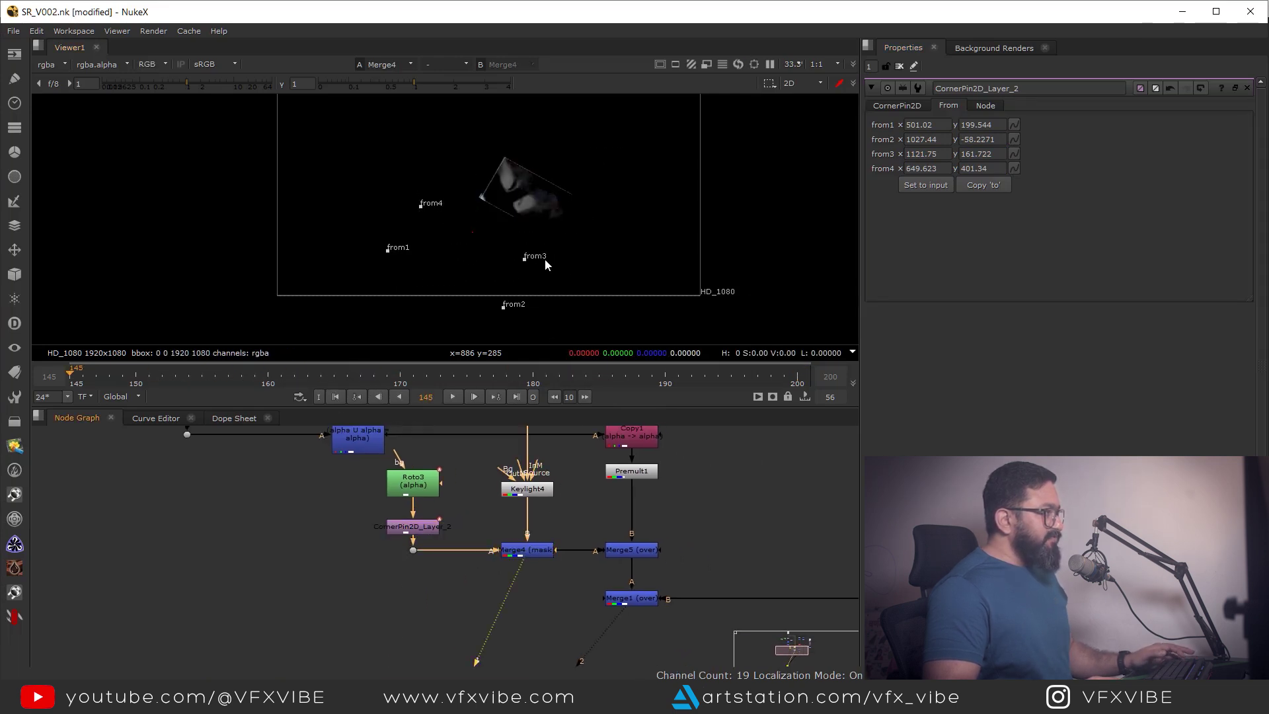
click(624, 382)
drag(633, 382, 504, 403)
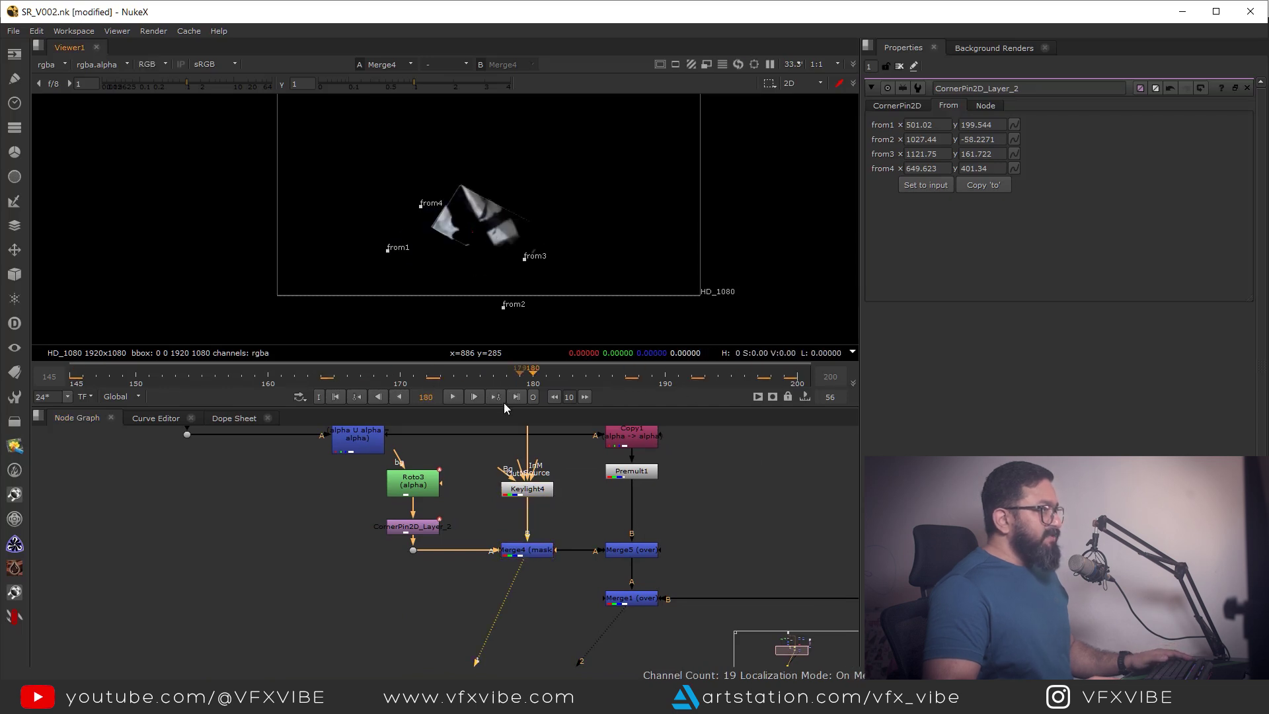
Clear the open node properties, view Merge1 in full colour, and play back the composite in the enlarged viewer
click(894, 103)
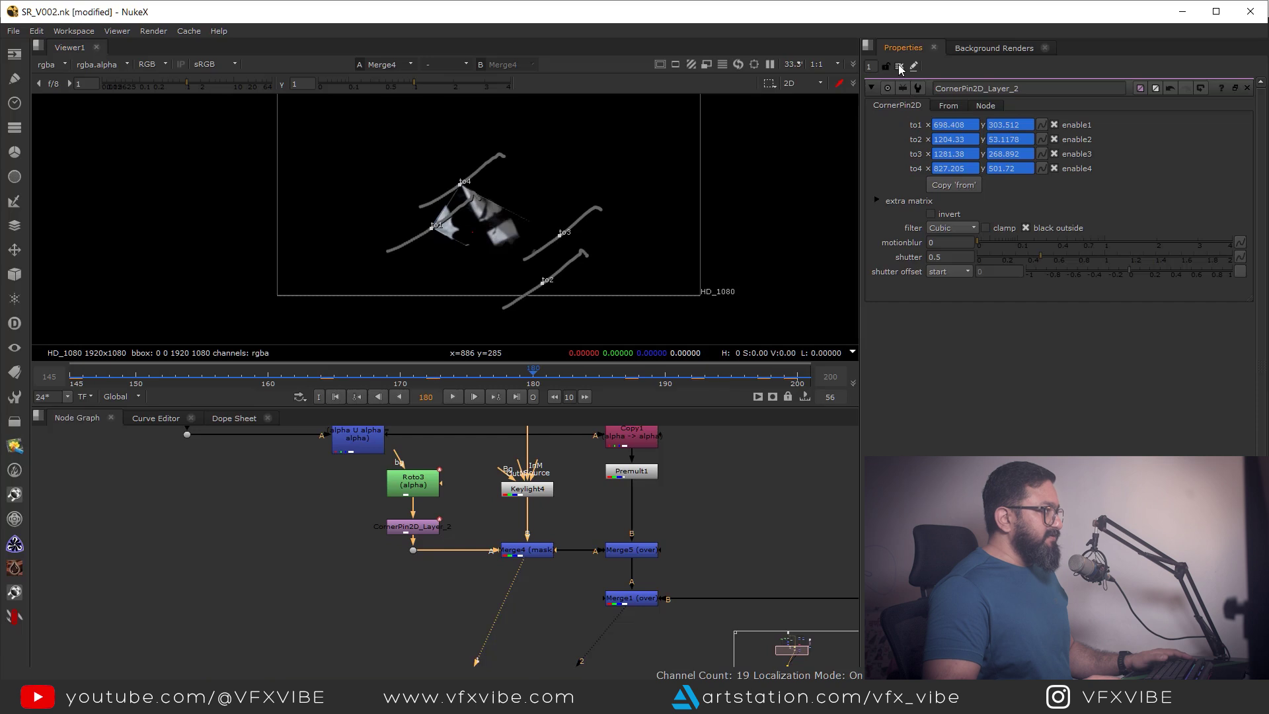
click(899, 67)
middle_drag(626, 602, 612, 554)
click(612, 552)
key(1)
key(a)
key(a)
scroll(544, 283, up, 4)
middle_drag(545, 283, 598, 305)
drag(517, 378, 292, 378)
key(space)
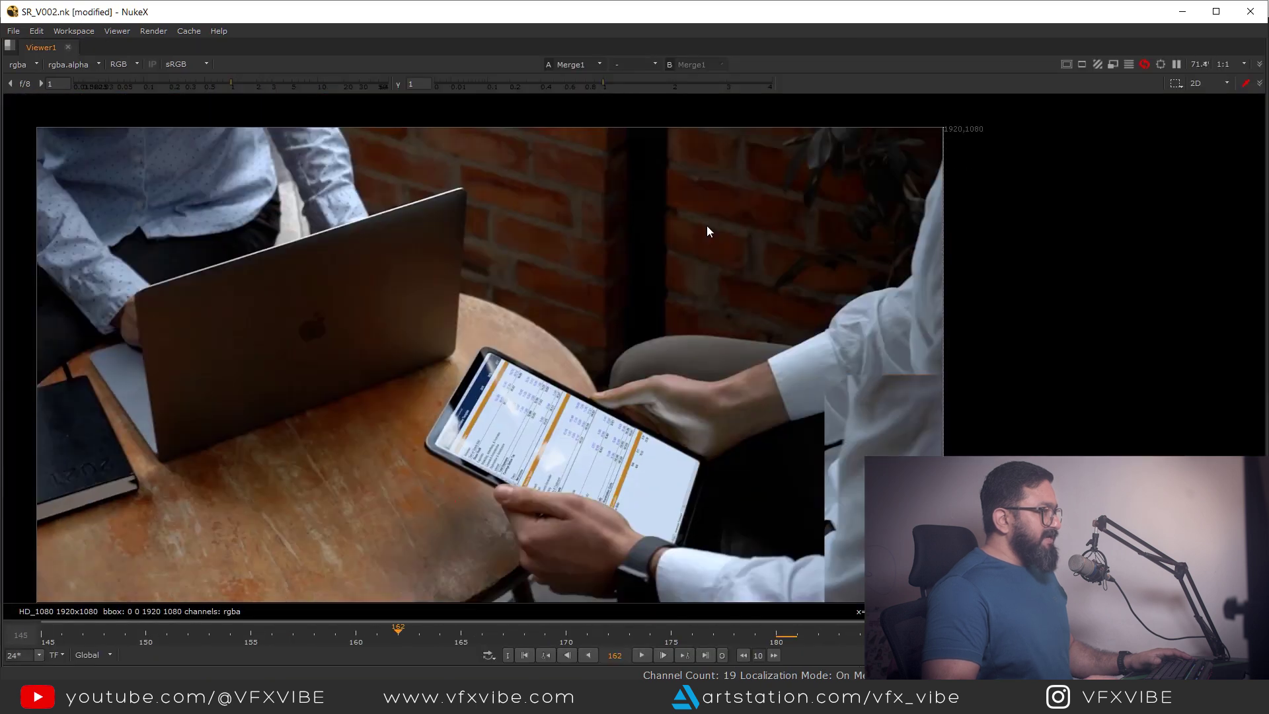
scroll(707, 231, down, 2)
middle_drag(695, 457, 658, 457)
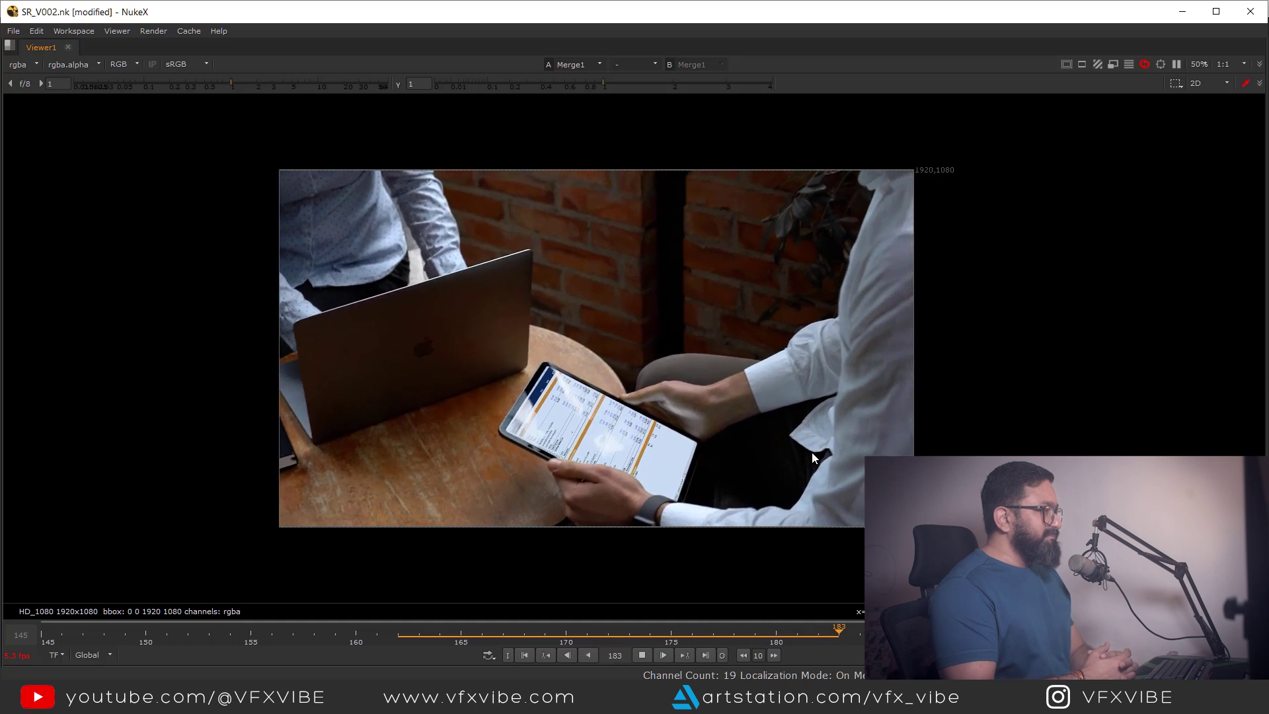
click(641, 655)
Examine the edge of the fingers against the inserted screen up close, including on frame 145
scroll(671, 456, up, 6)
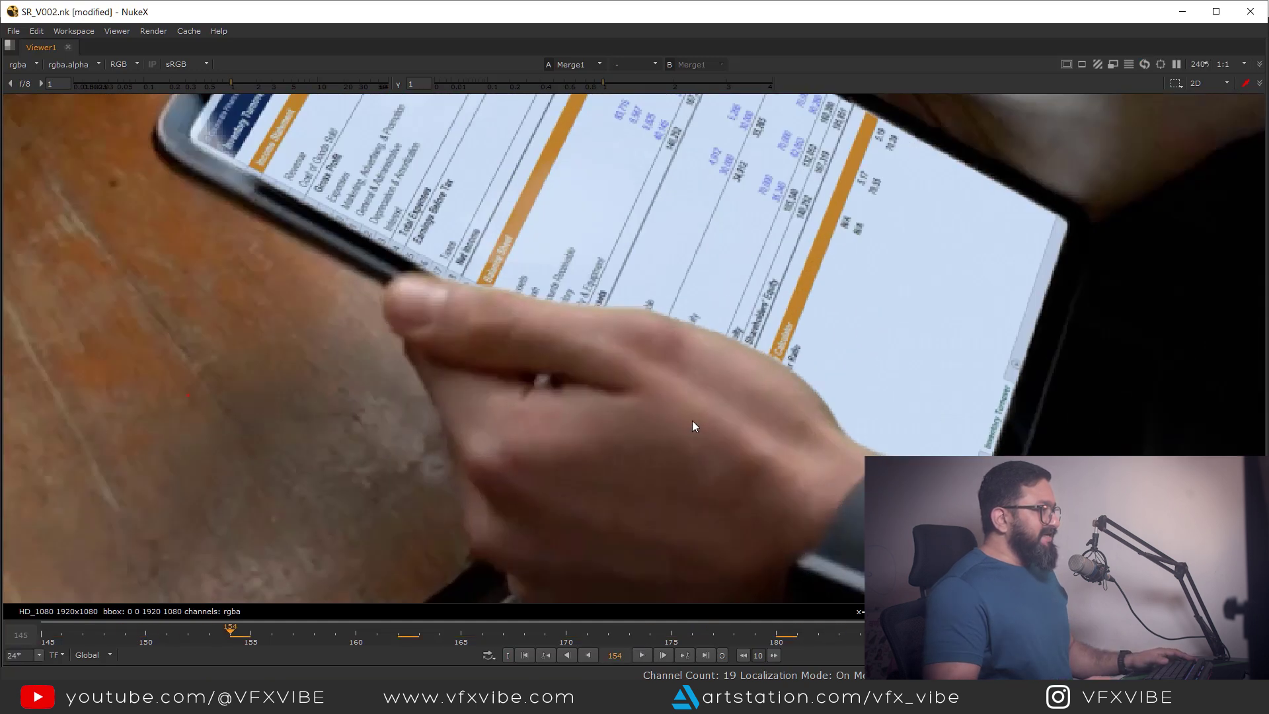
scroll(621, 407, up, 2)
scroll(631, 420, down, 2)
click(527, 656)
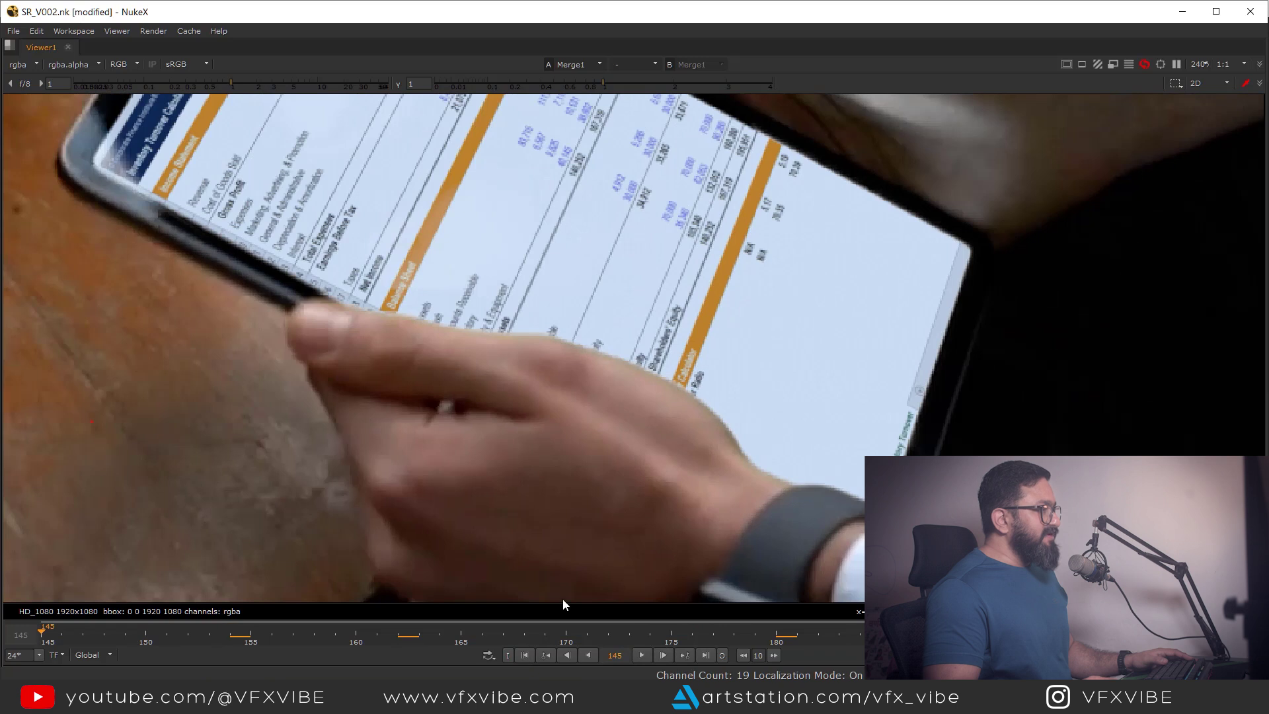
middle_drag(533, 395, 645, 462)
scroll(756, 442, down, 1)
key(space)
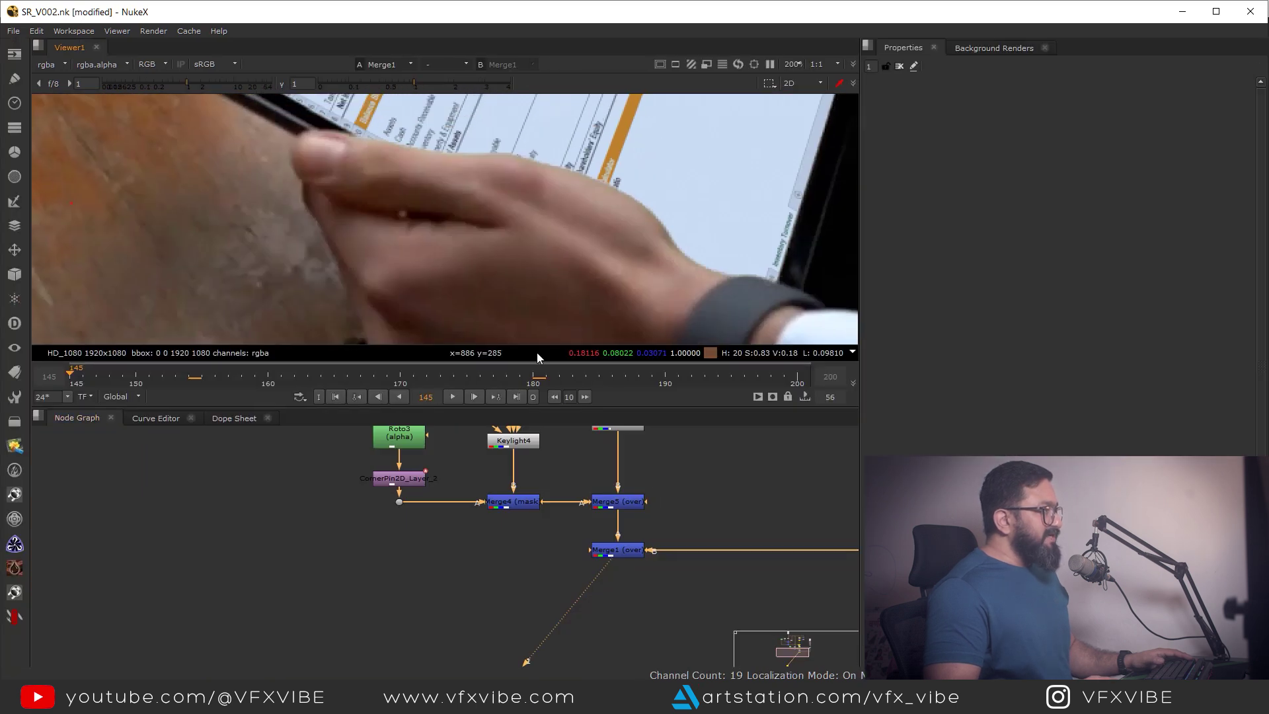
Add a new Keylight node and connect its Source to the spare Dot on the plate pipe before Keylight2
middle_drag(553, 468, 580, 544)
scroll(586, 605, down, 3)
scroll(531, 184, up, 2)
scroll(573, 482, up, 3)
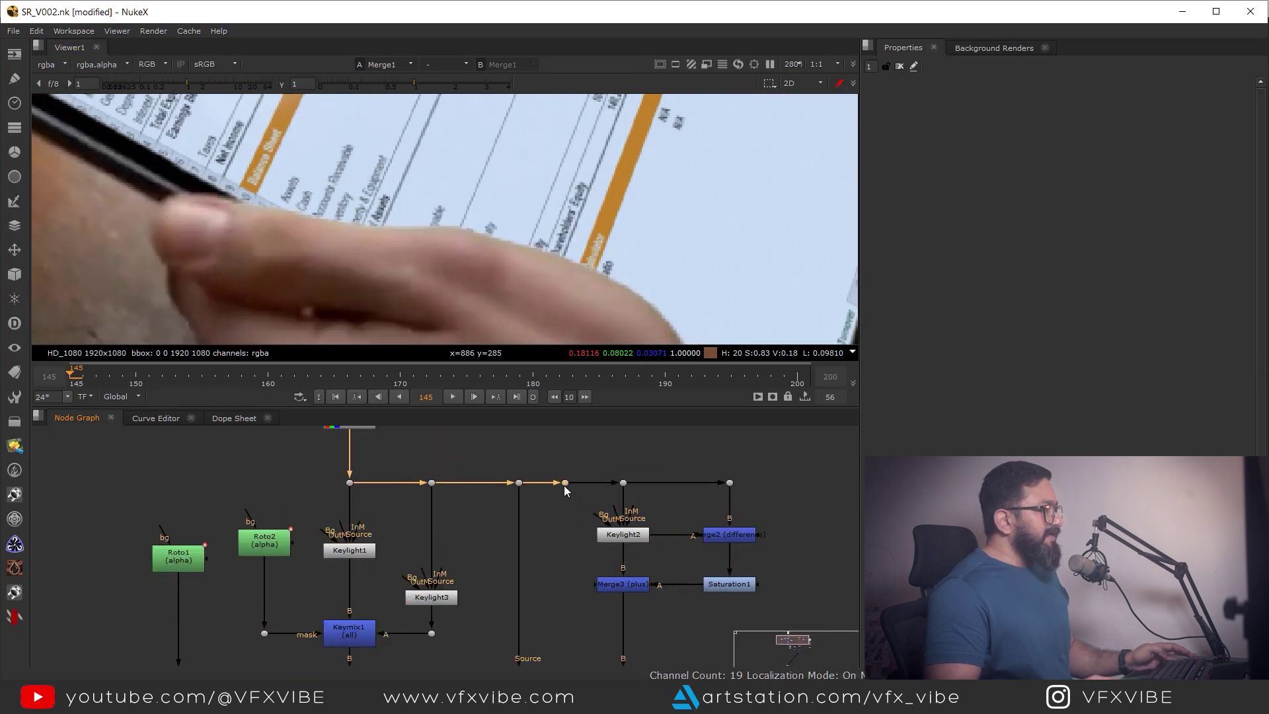
key(Tab)
text(keylight)
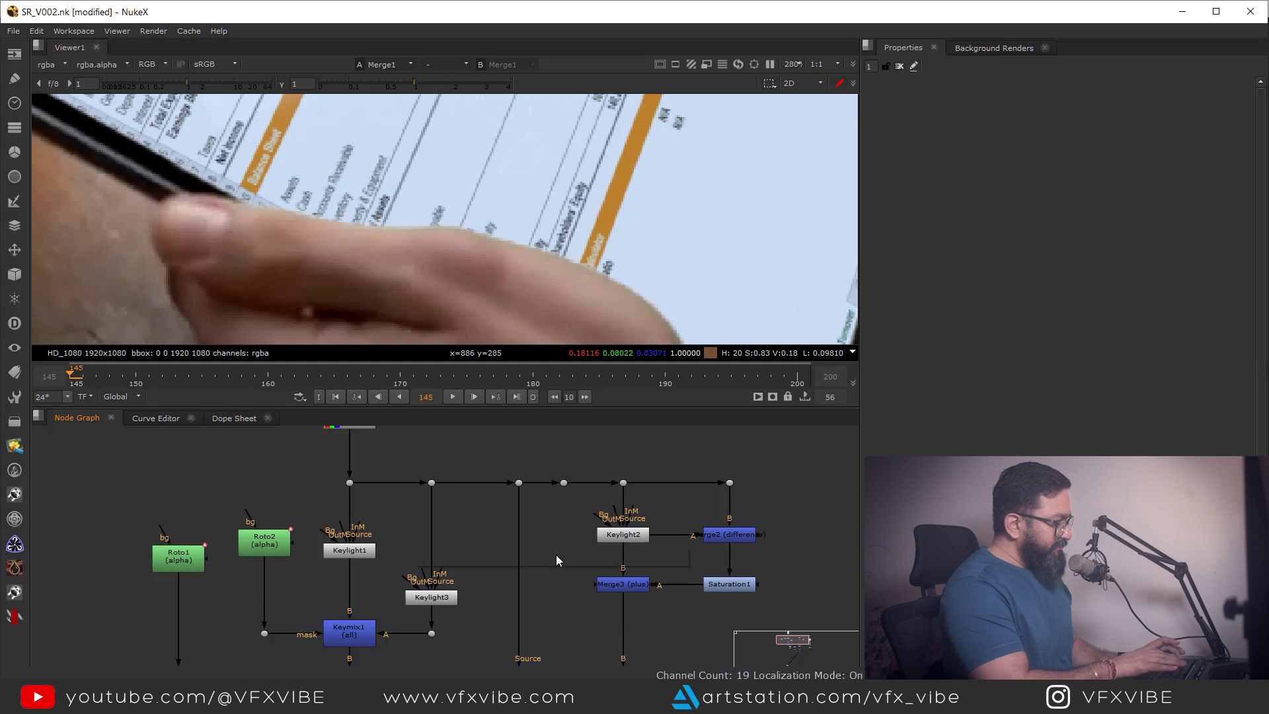
key(Return)
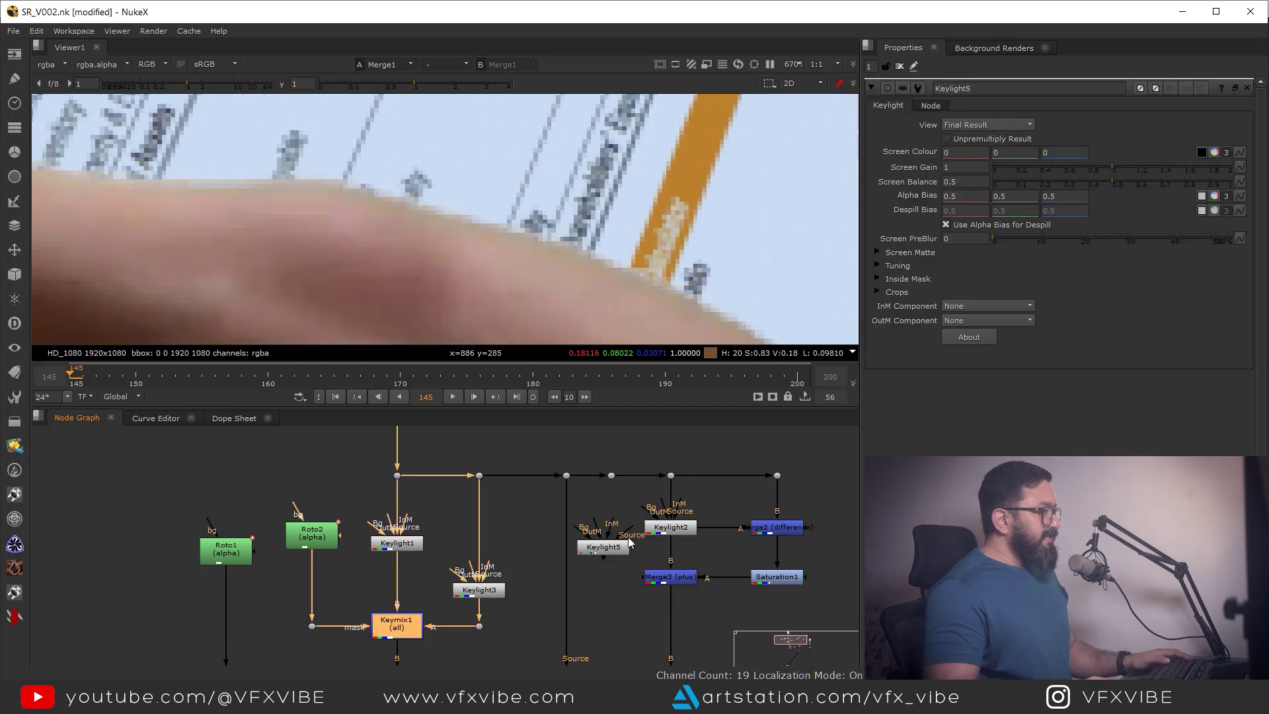
drag(628, 542, 619, 488)
drag(604, 550, 604, 593)
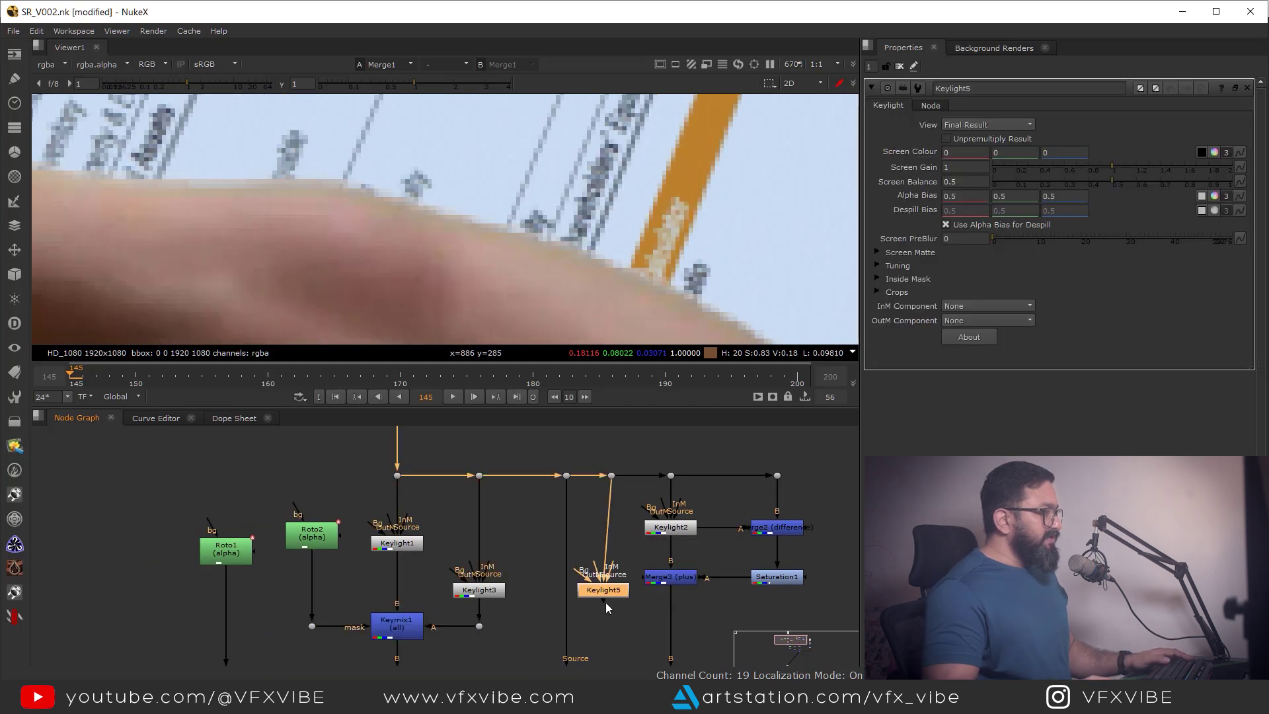
View Keylight5 and pick its Screen Colour from the green tablet screen above the fingers
key(1)
middle_drag(649, 615, 594, 525)
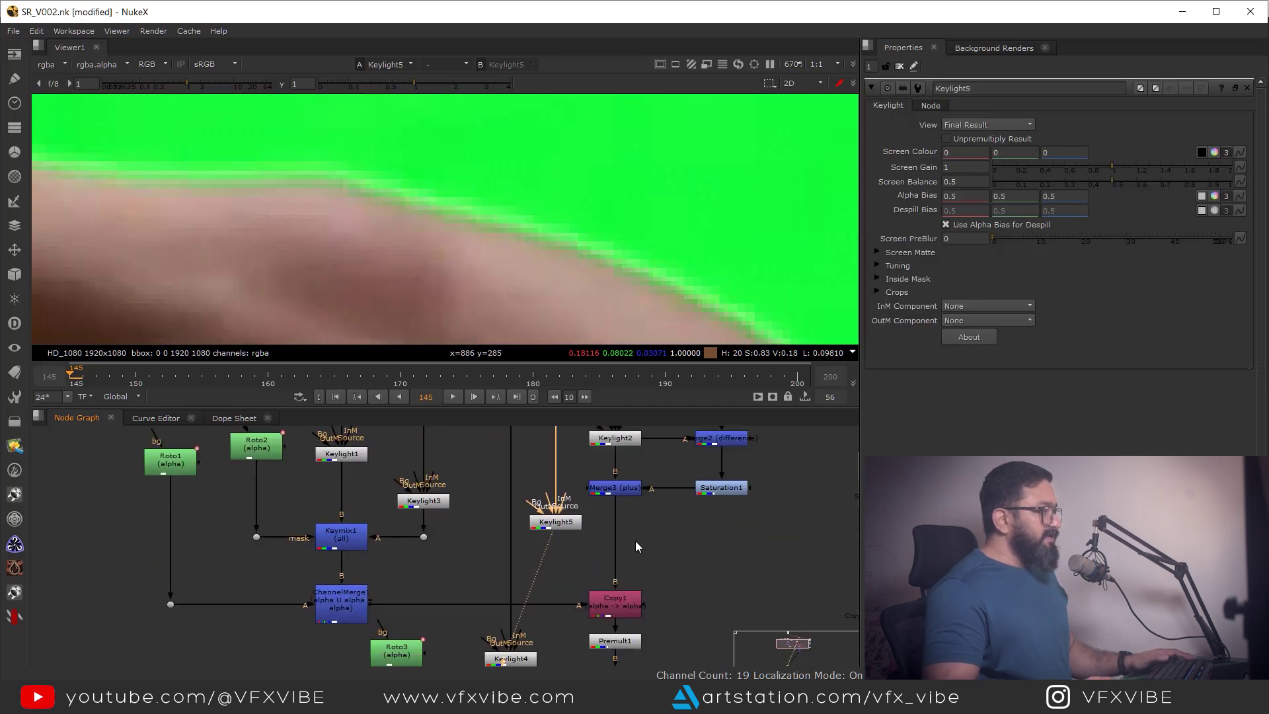
scroll(636, 540, down, 5)
drag(648, 527, 772, 646)
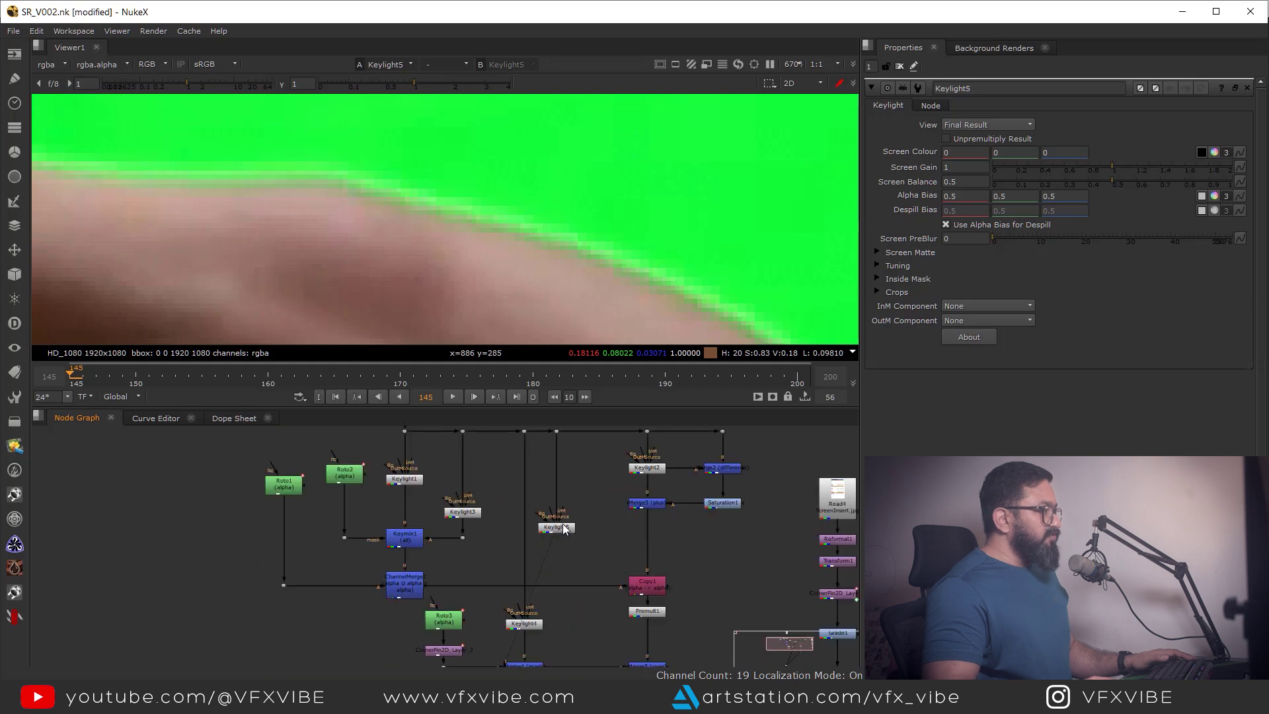
click(562, 530)
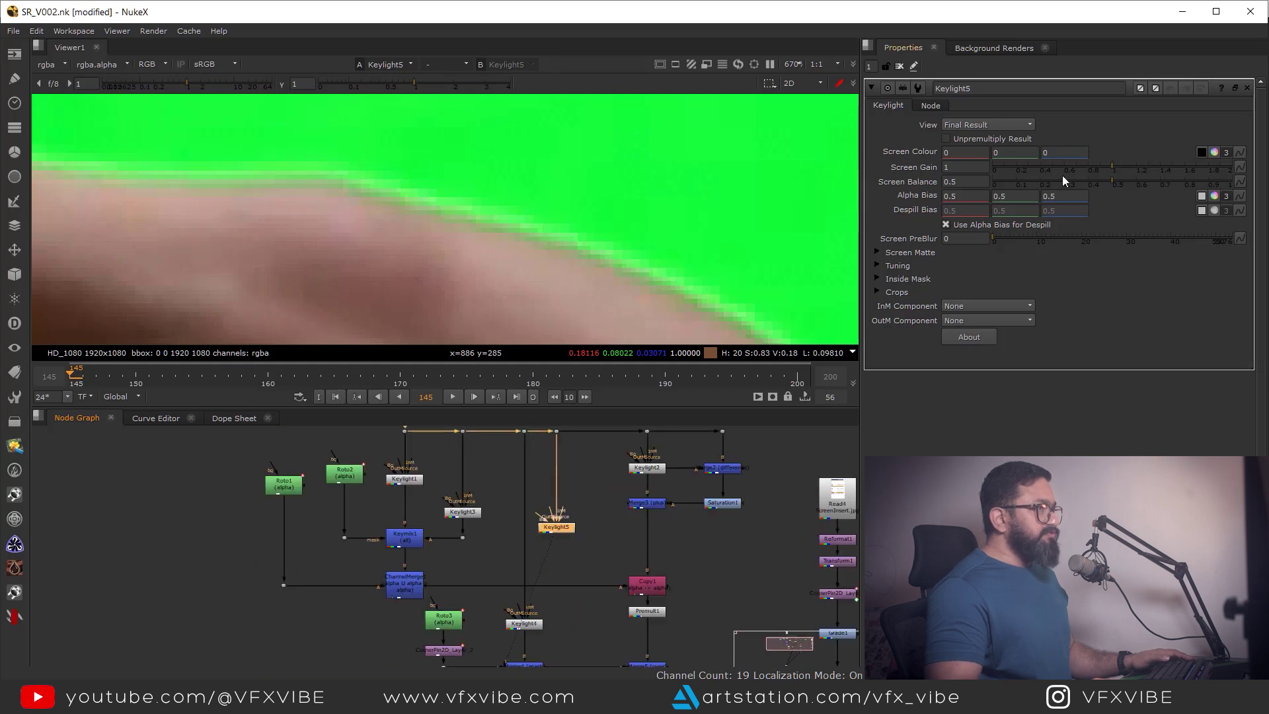
ctrl+click(795, 162)
Insert a Keymix between Merge3 and Copy1, and connect Keylight5 to its A input through a Dot
middle_drag(568, 560, 553, 539)
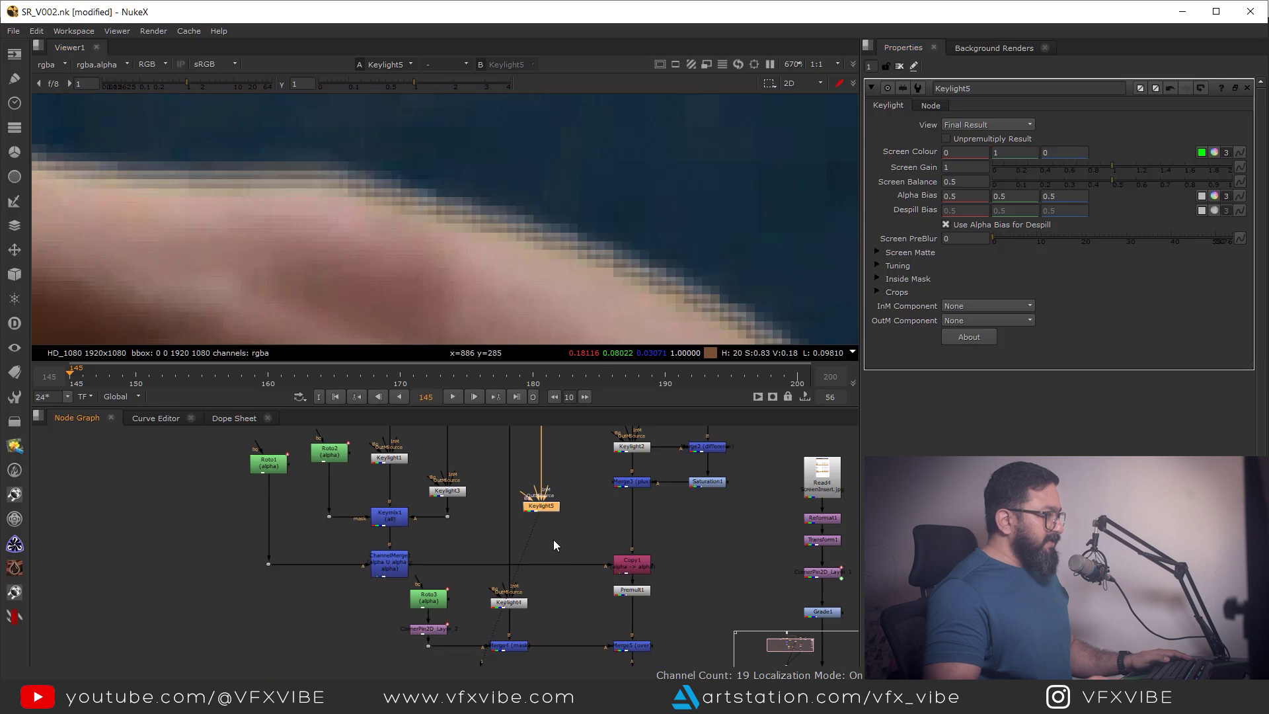
key(Tab)
text(key)
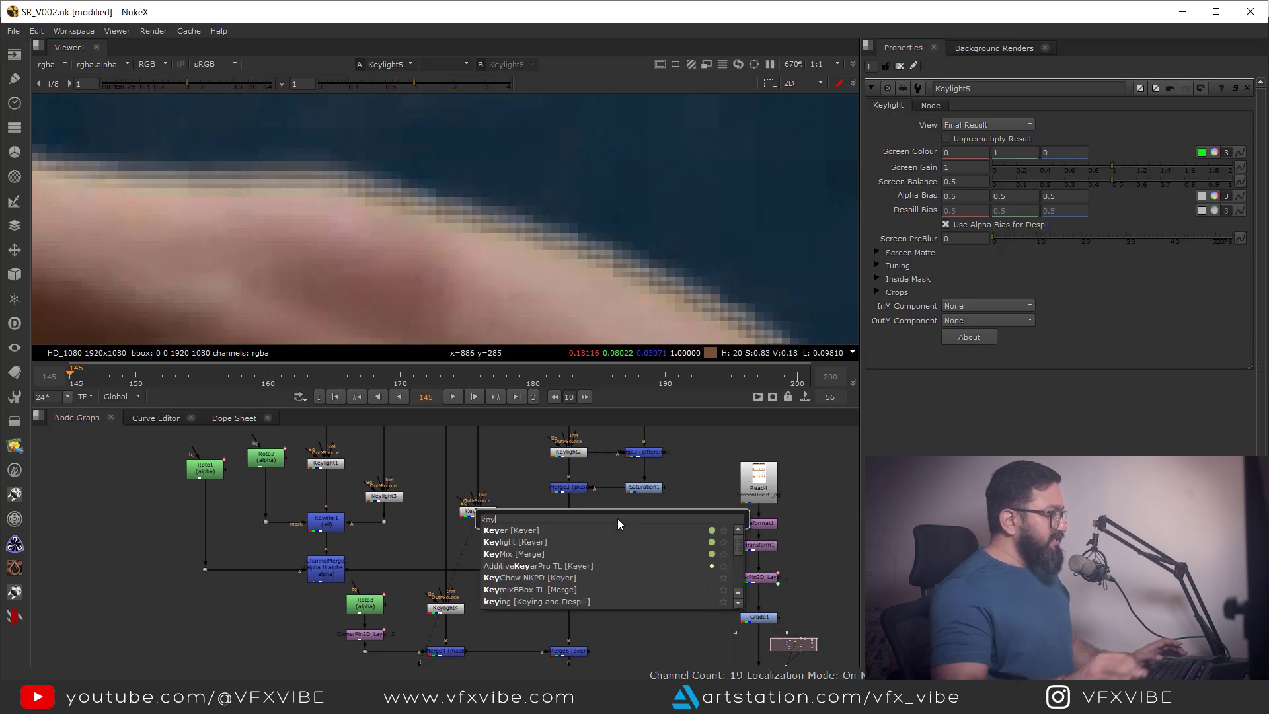
click(522, 553)
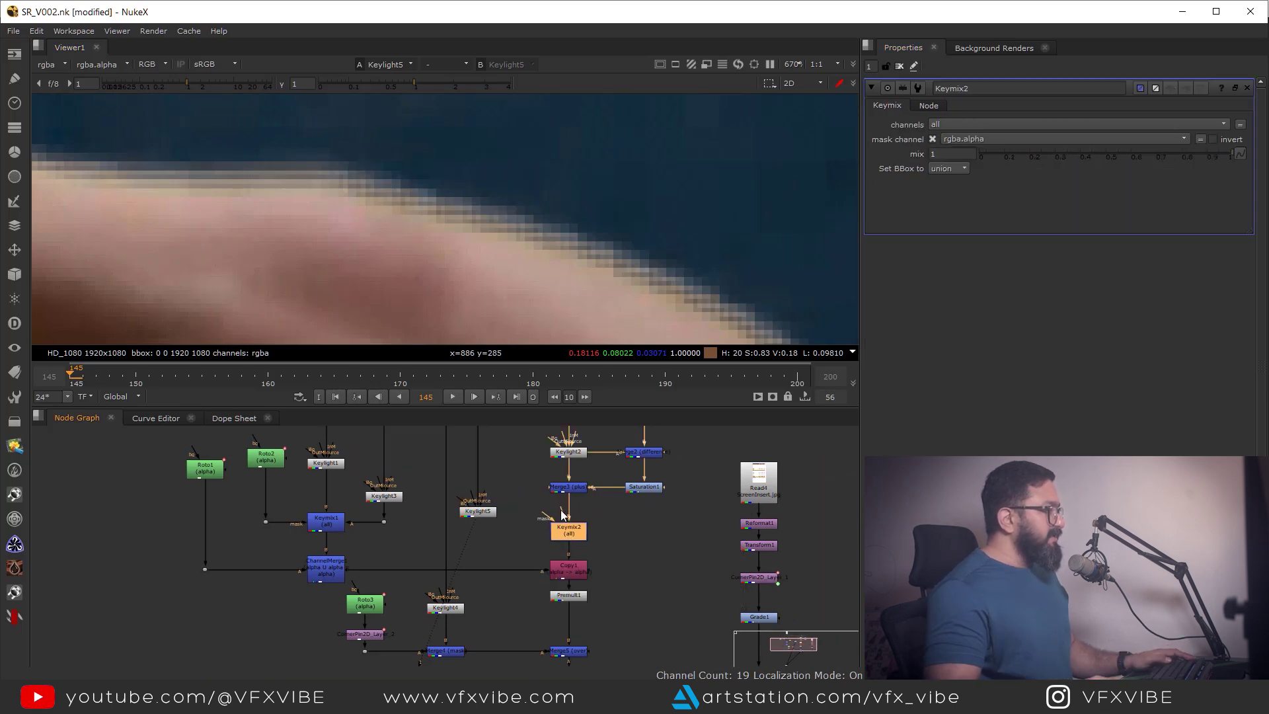
Draw a closed Bezier around the upper finger edge in a new Roto node on frame 145, and connect it as the Keymix2 mask
key(o)
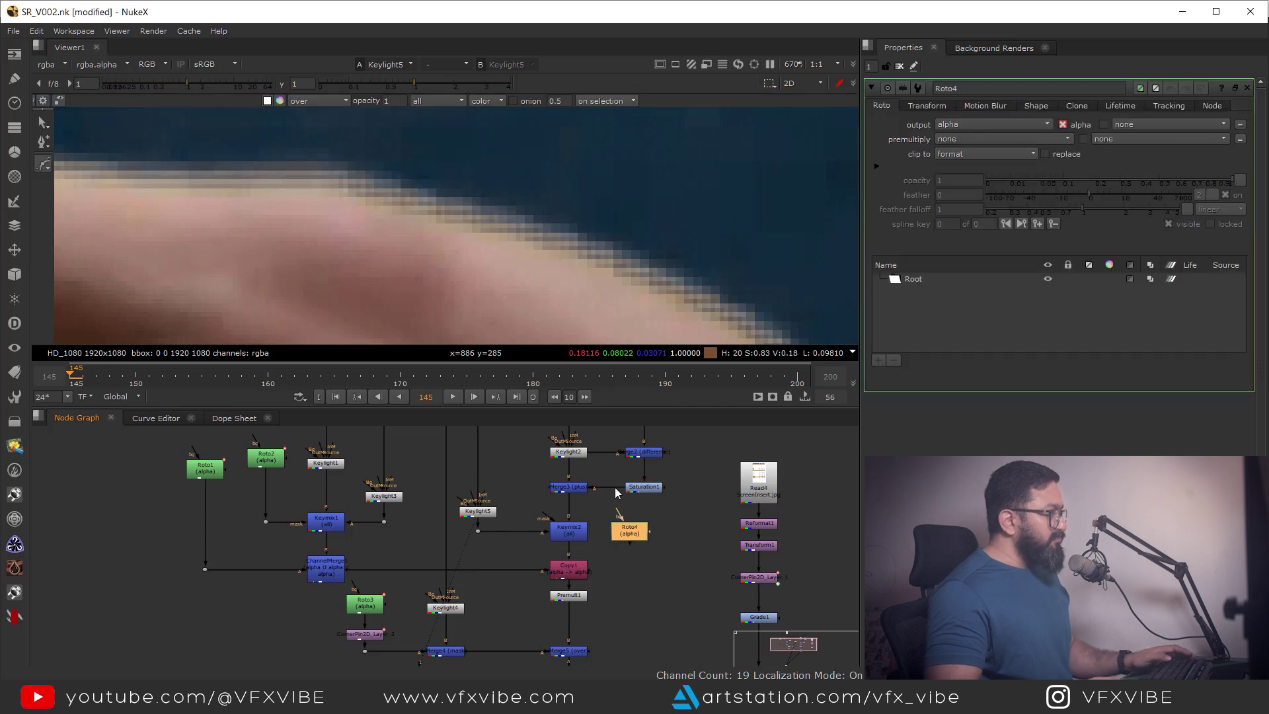
scroll(484, 252, down, 5)
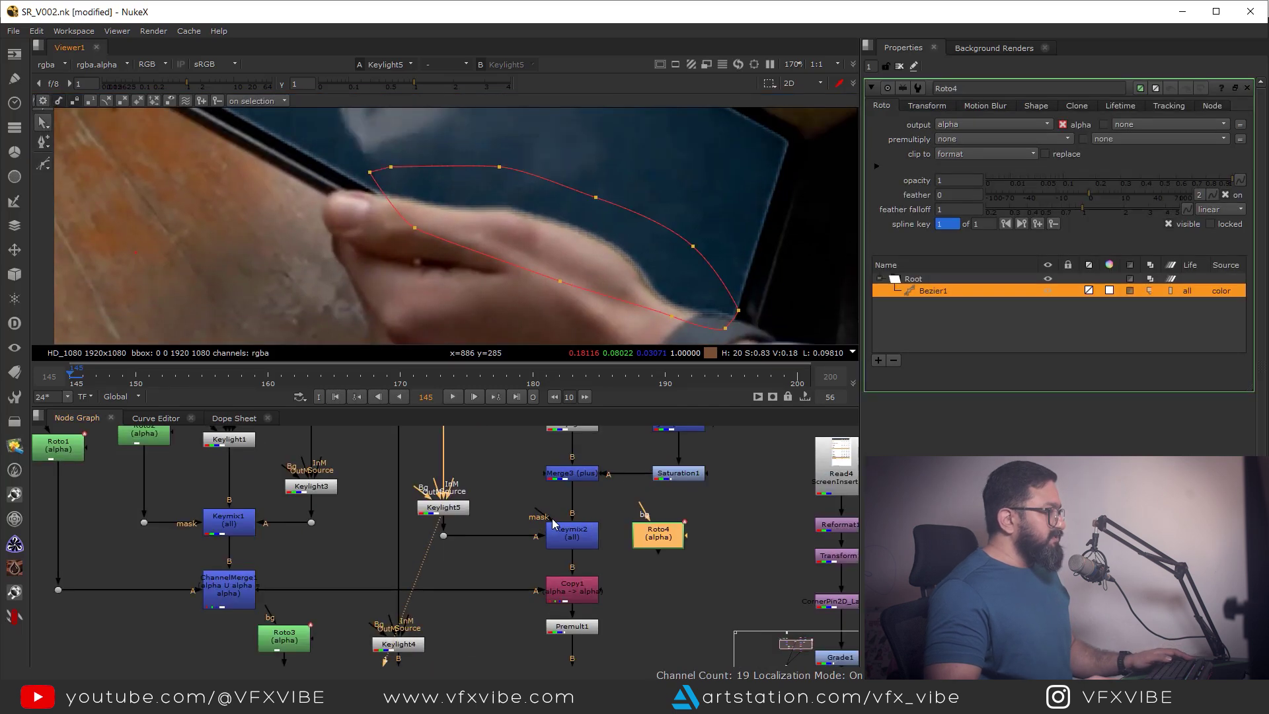
scroll(569, 532, up, 3)
drag(684, 538, 733, 538)
Examine Keymix2's alpha, and check the finger edges in the Merge1 composite
key(a)
scroll(615, 590, down, 5)
middle_drag(615, 589, 591, 547)
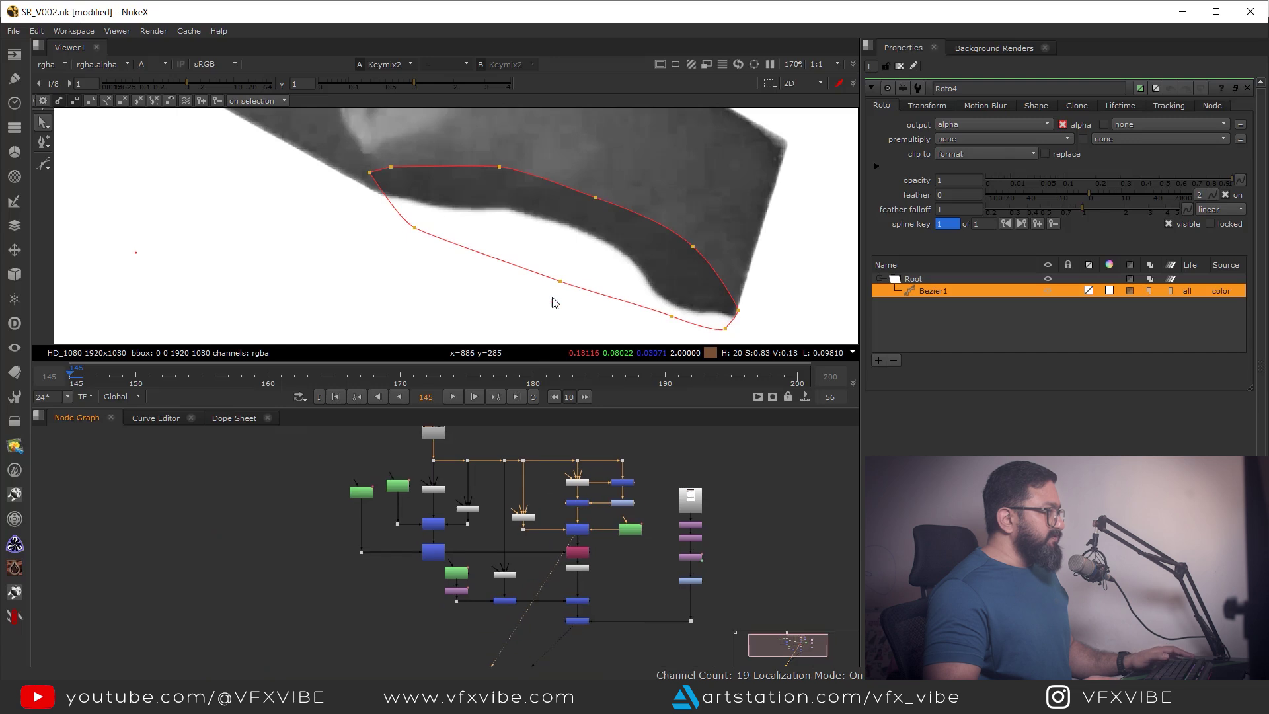
key(a)
middle_drag(616, 626, 587, 561)
click(549, 553)
key(1)
scroll(550, 264, up, 4)
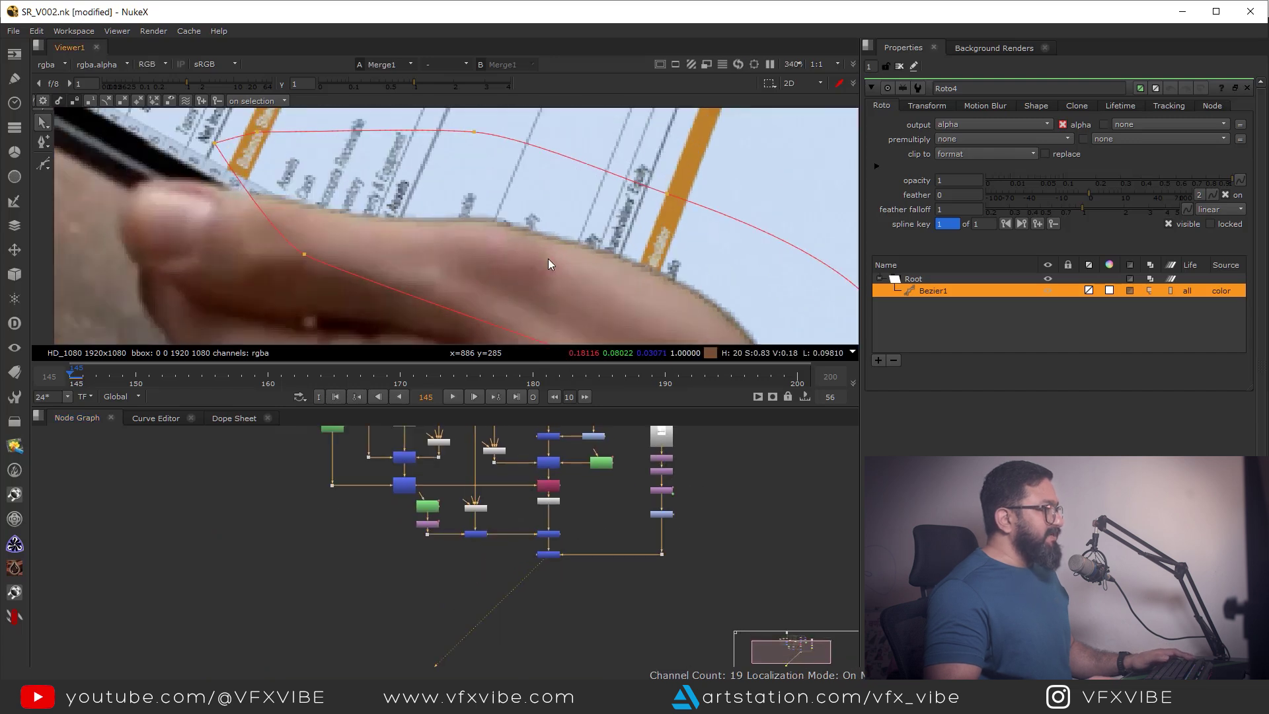
Open Keylight5 and sample its Alpha Bias from the skin just inside the upper finger edge in the Merge1 composite
scroll(530, 601, up, 5)
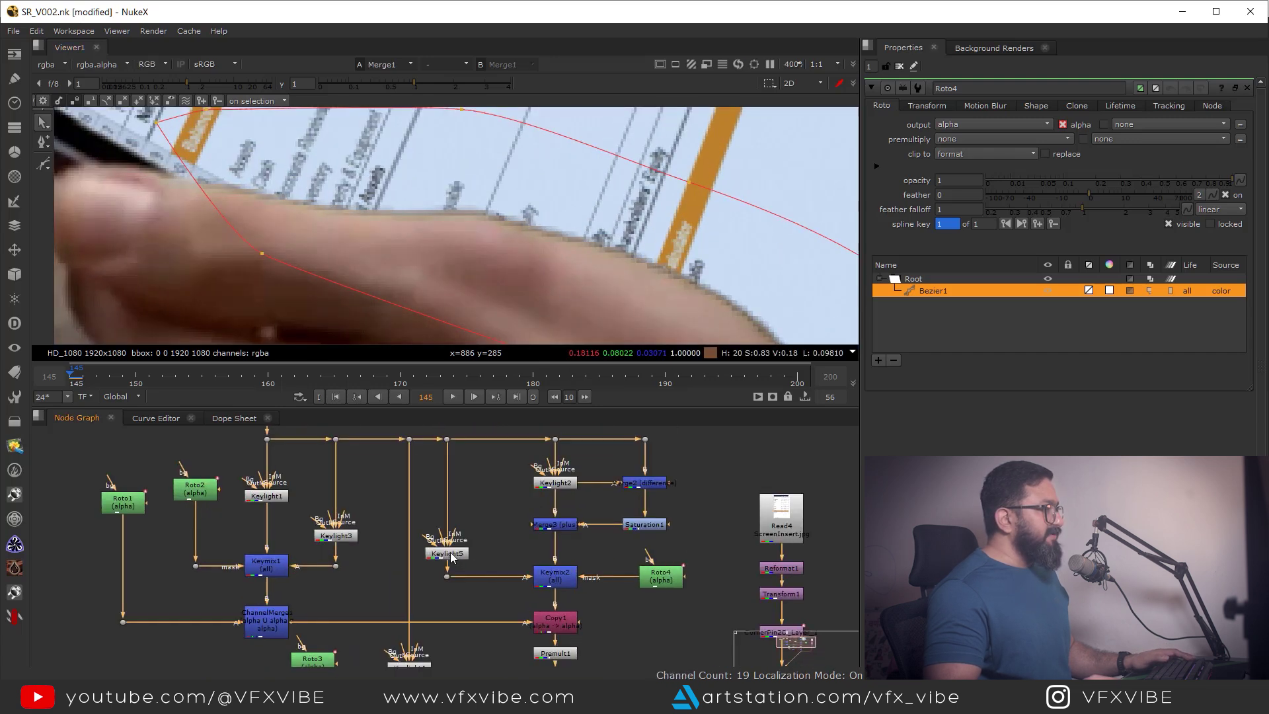
double_click(424, 485)
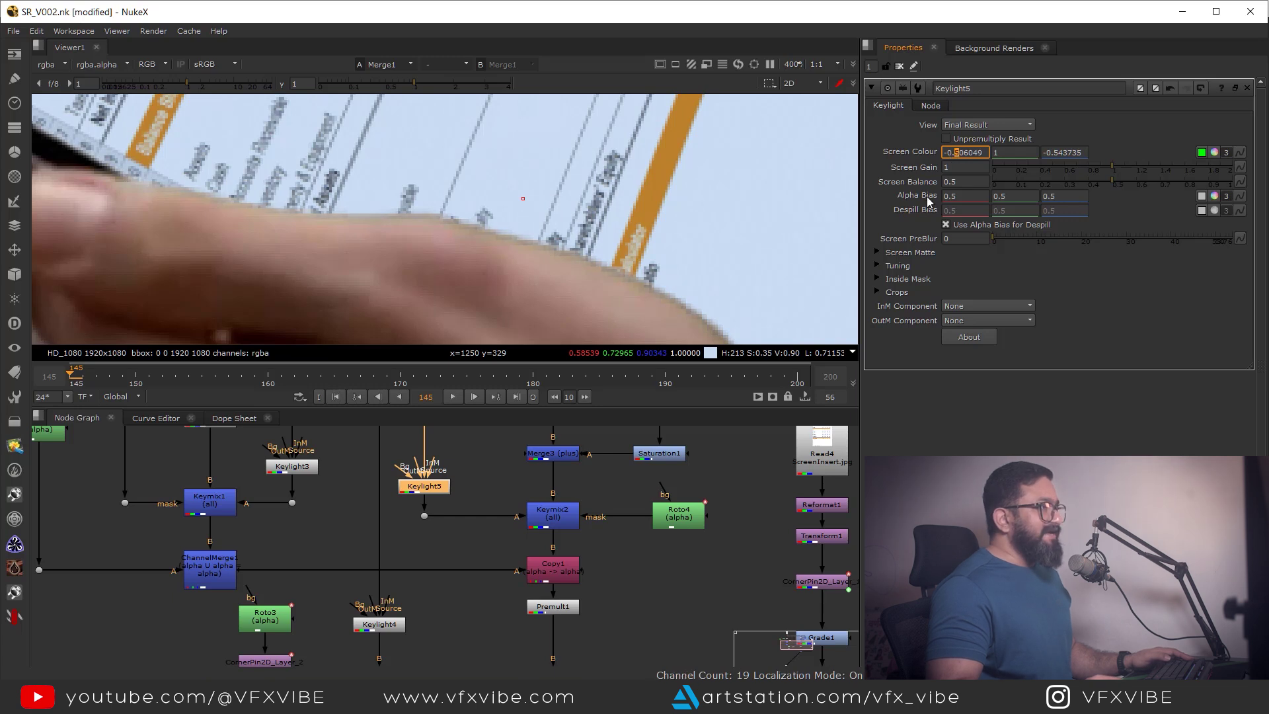
scroll(567, 260, up, 6)
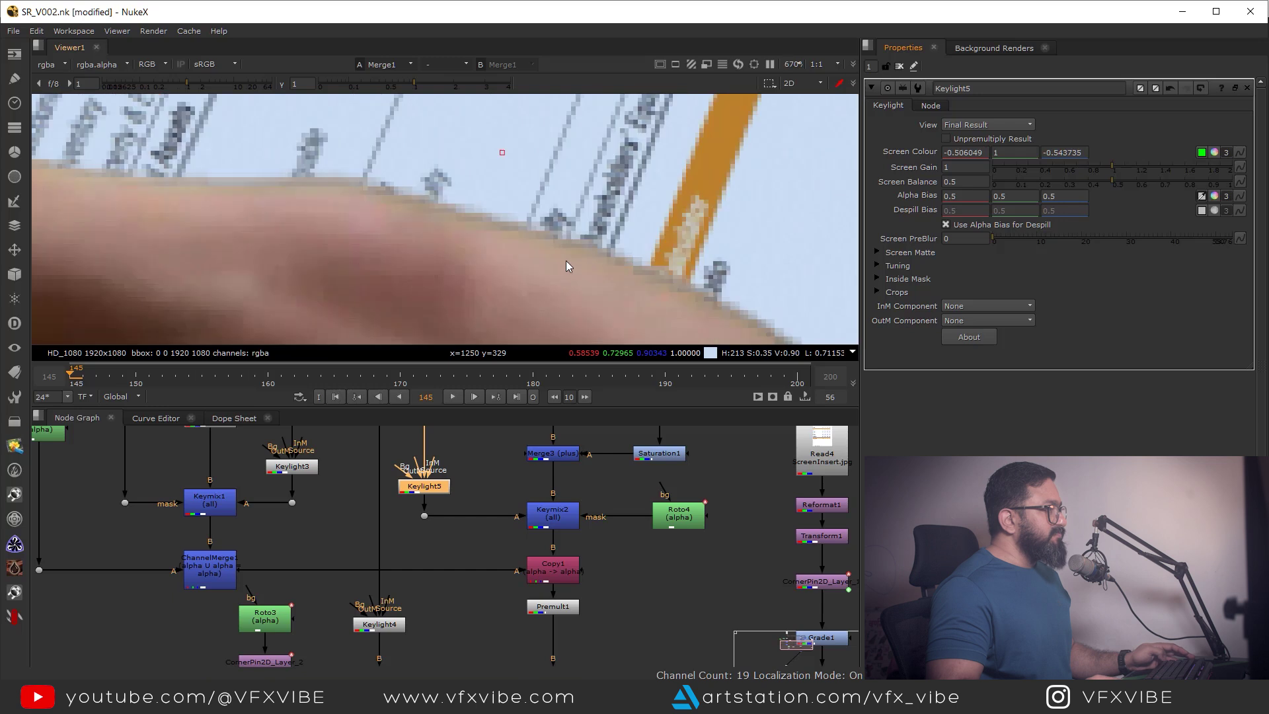
ctrl+click(568, 256)
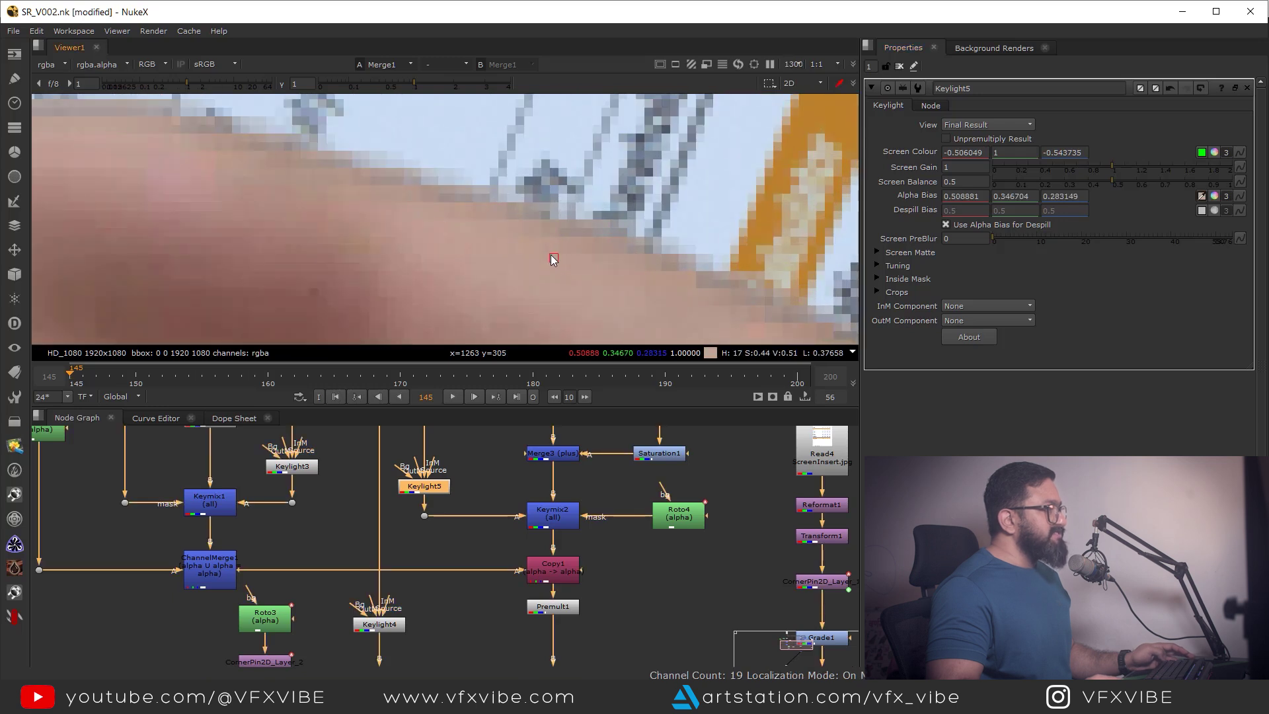
scroll(634, 257, down, 6)
scroll(538, 256, down, 2)
scroll(517, 243, up, 3)
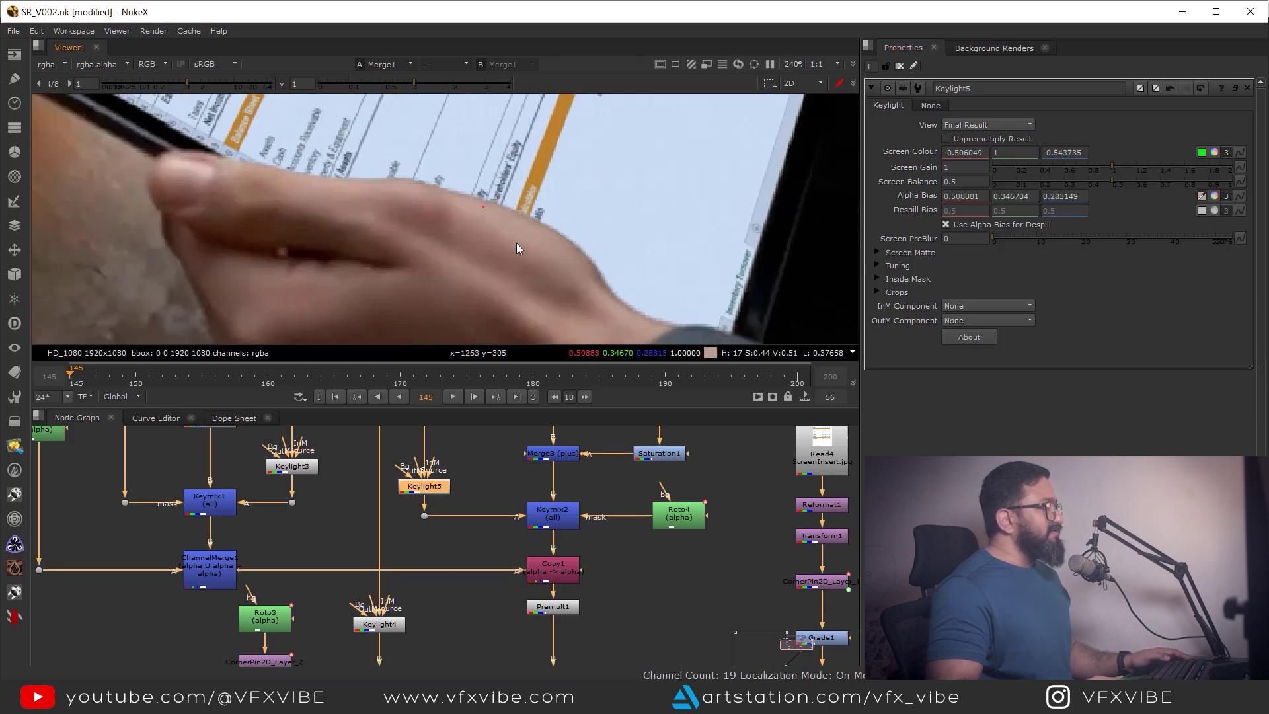
scroll(479, 213, up, 3)
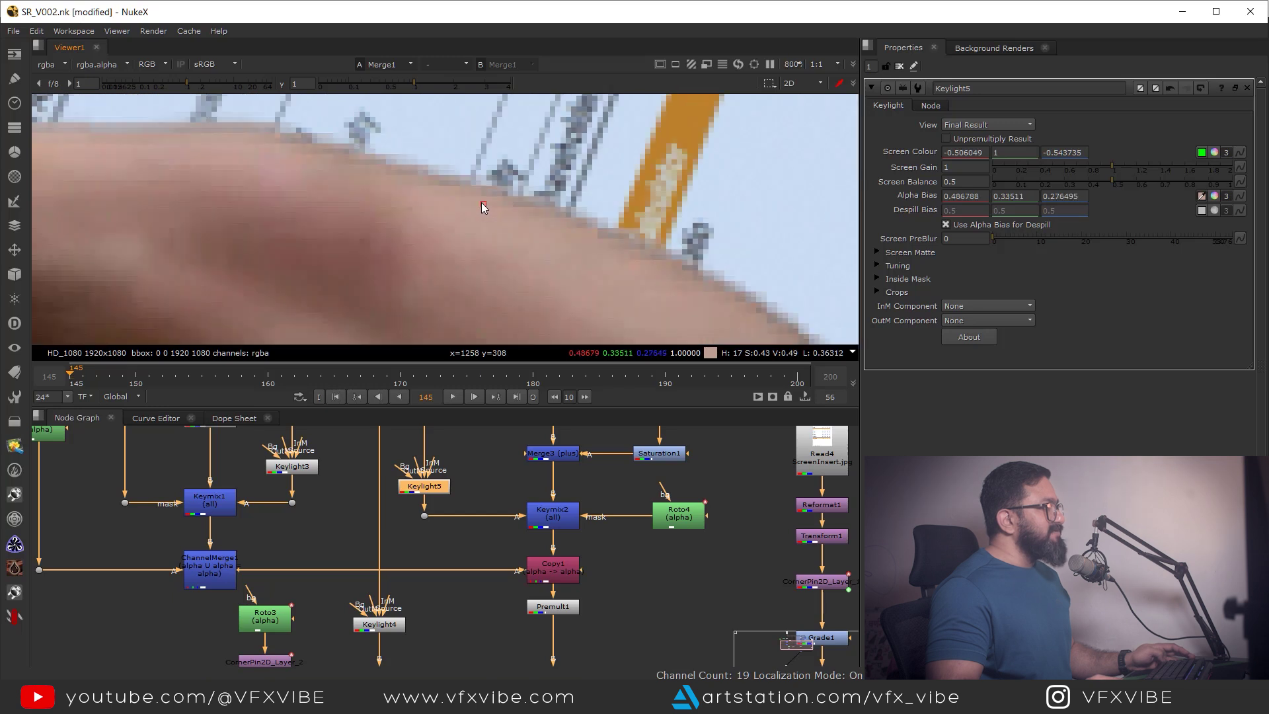
Set Keylight5's Screen Colour red to -0.706049 and blue to -0.243735 to refine the despill on the finger edge
scroll(599, 208, down, 2)
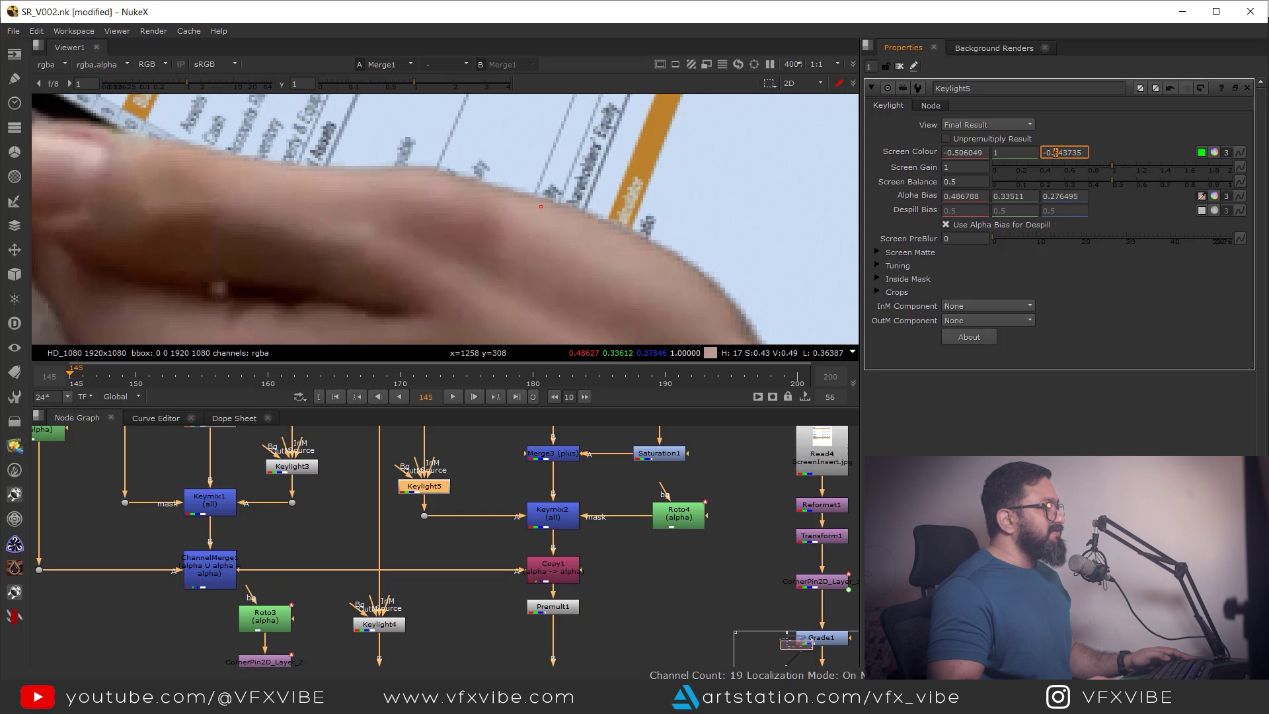
scroll(721, 223, down, 5)
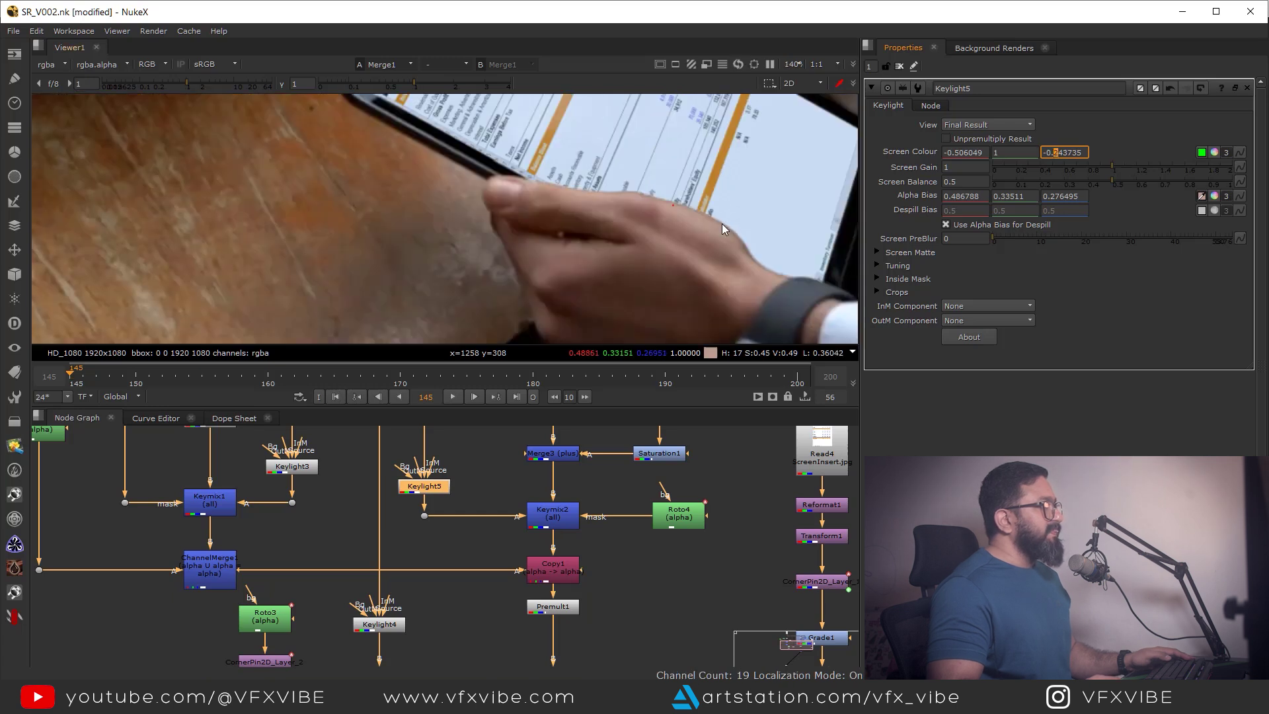
scroll(553, 216, up, 4)
scroll(553, 216, up, 4)
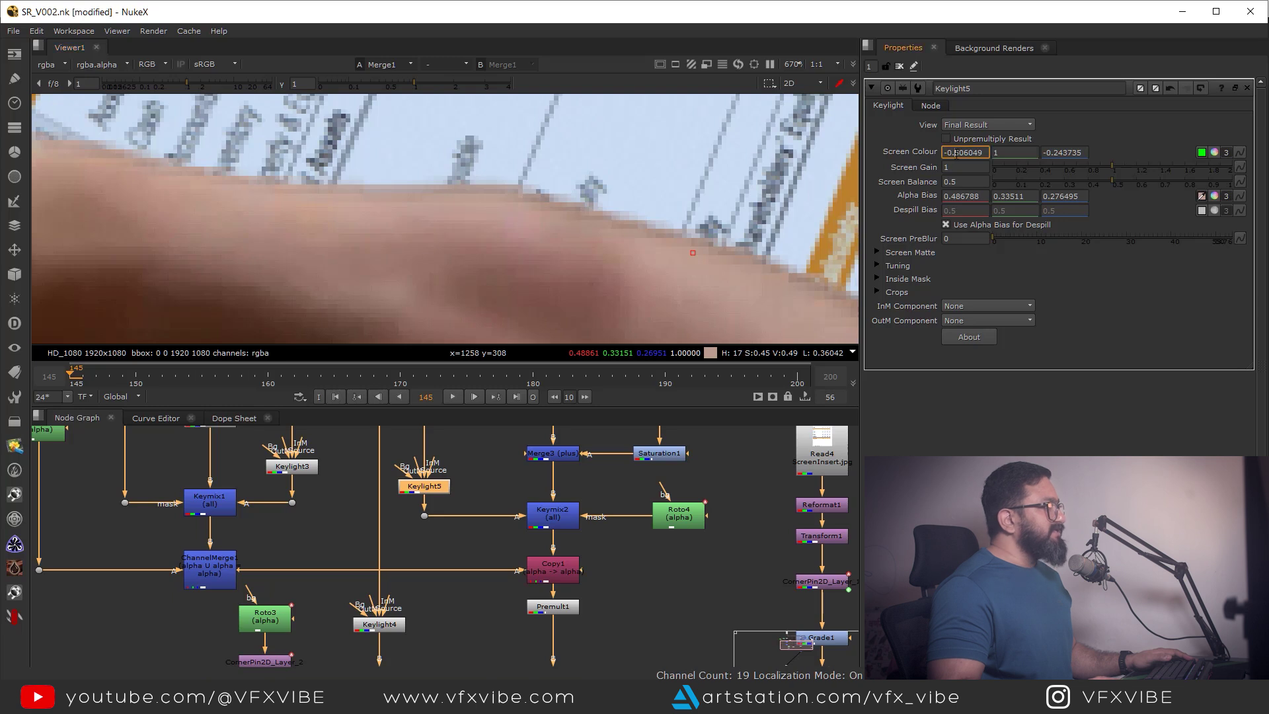
Compare the original Read3 plate with the Merge1 composite, examining the hand and finger edges up close against the tablet screen
key(f)
scroll(574, 604, down, 4)
middle_drag(573, 615, 581, 555)
click(596, 569)
scroll(497, 629, down, 3)
click(459, 529)
key(1)
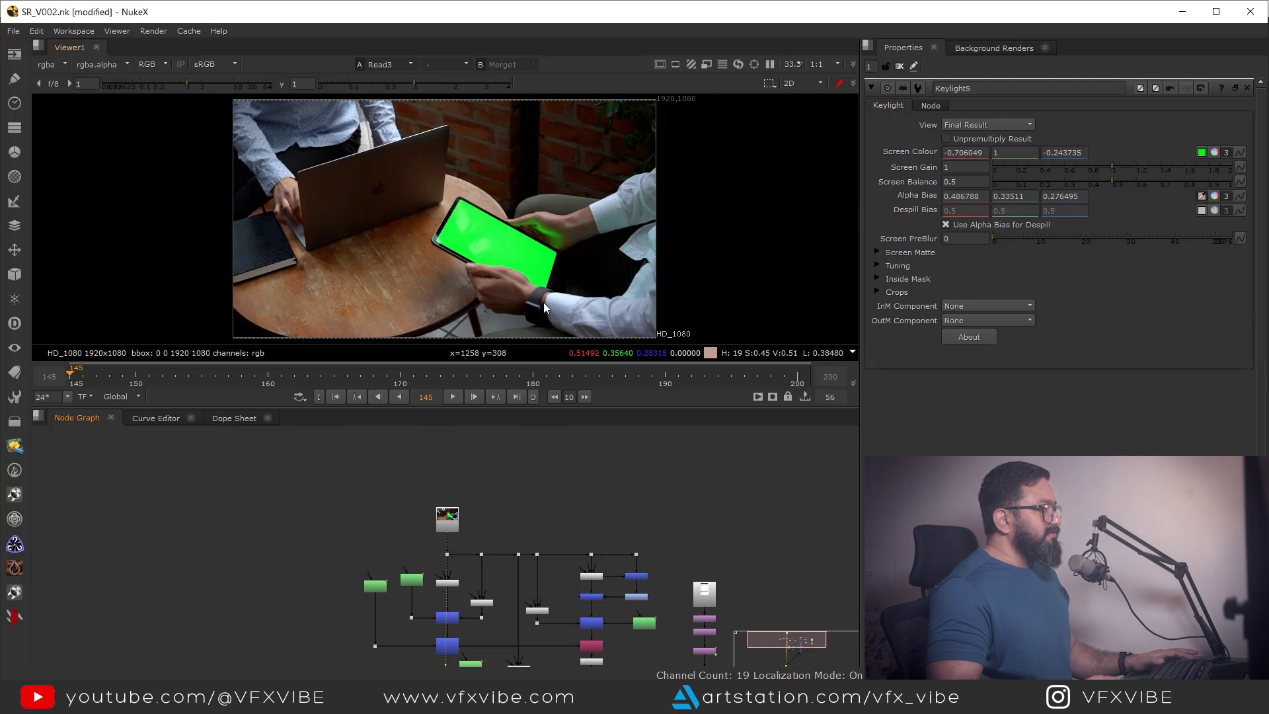
key(space)
scroll(755, 405, up, 3)
middle_drag(838, 414, 629, 382)
middle_drag(804, 433, 633, 376)
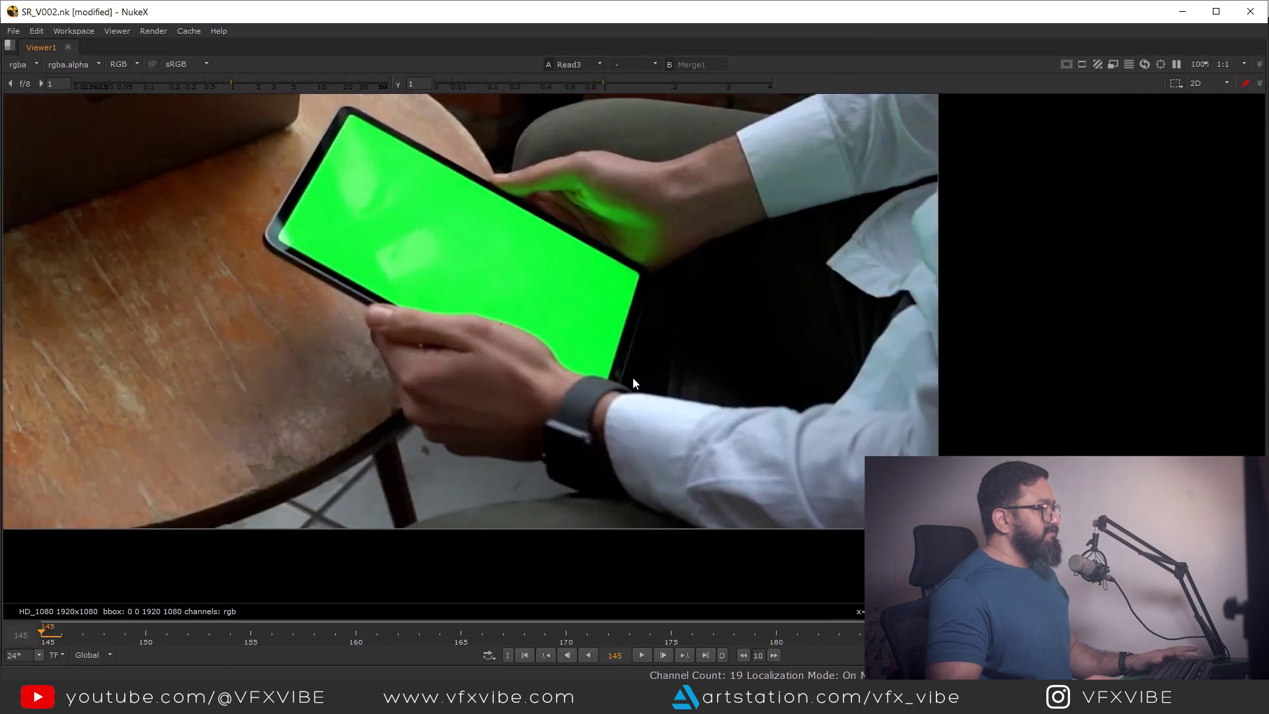
scroll(595, 374, up, 9)
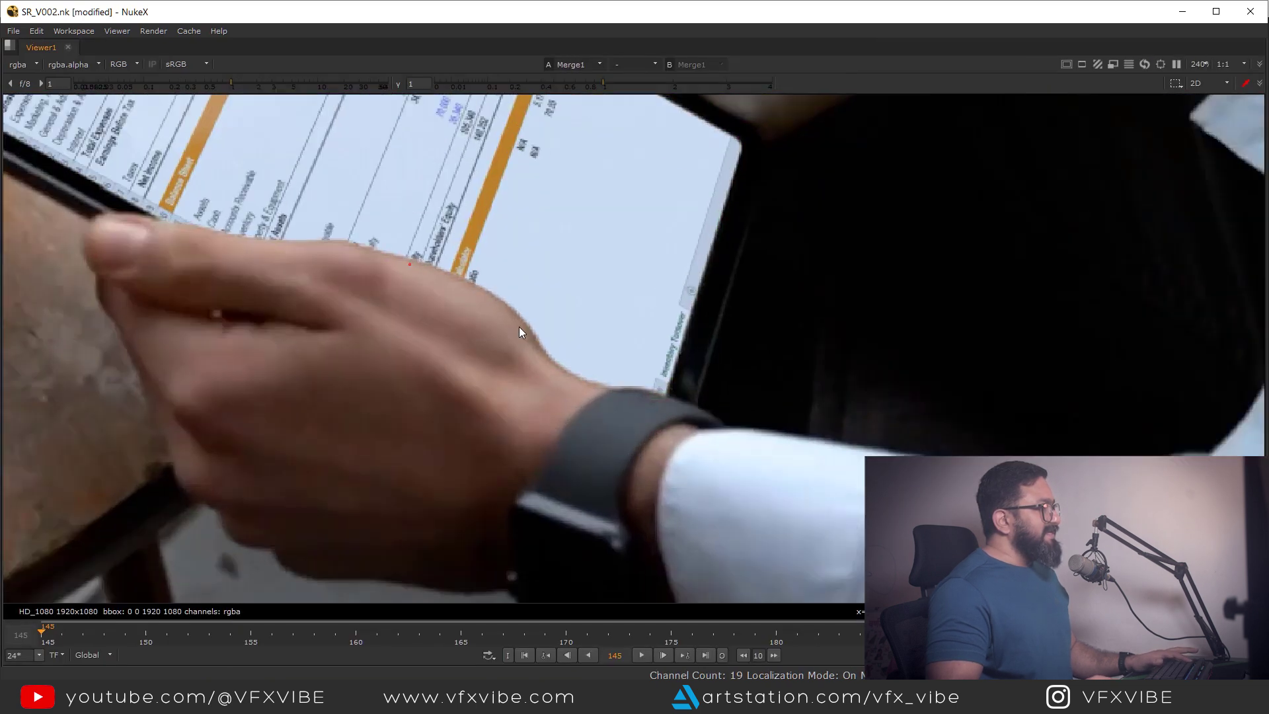
key(space)
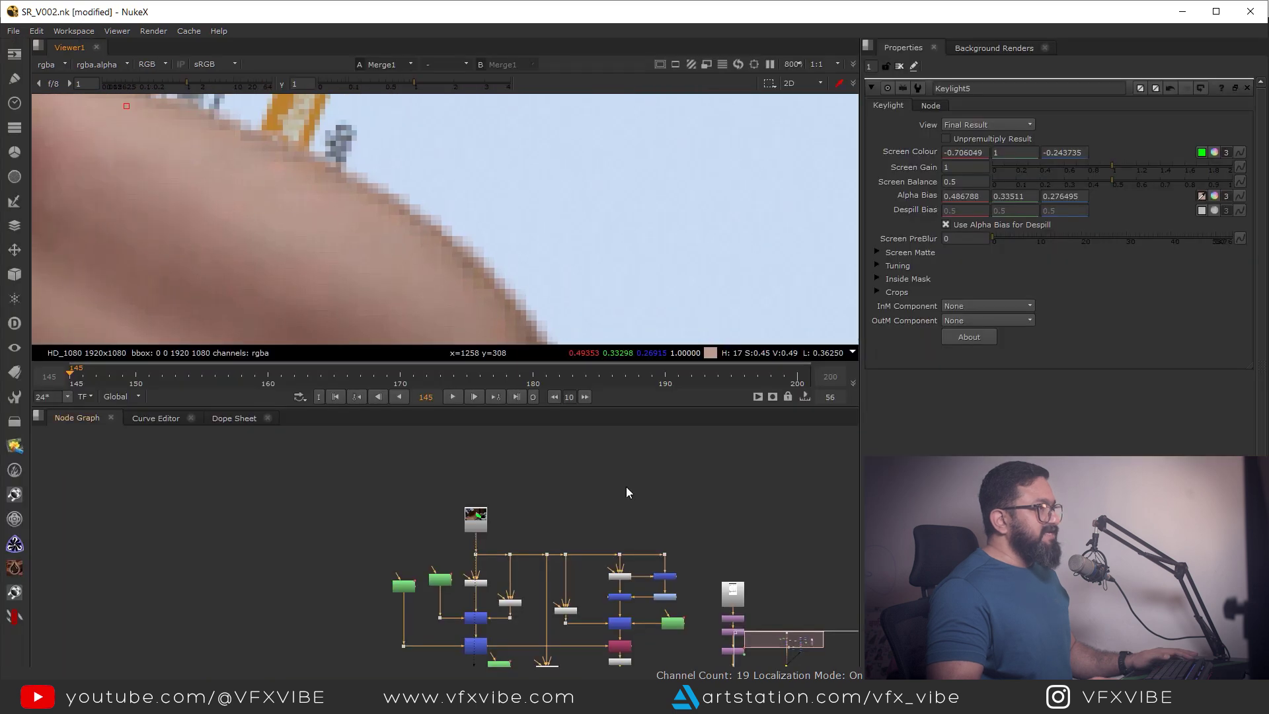